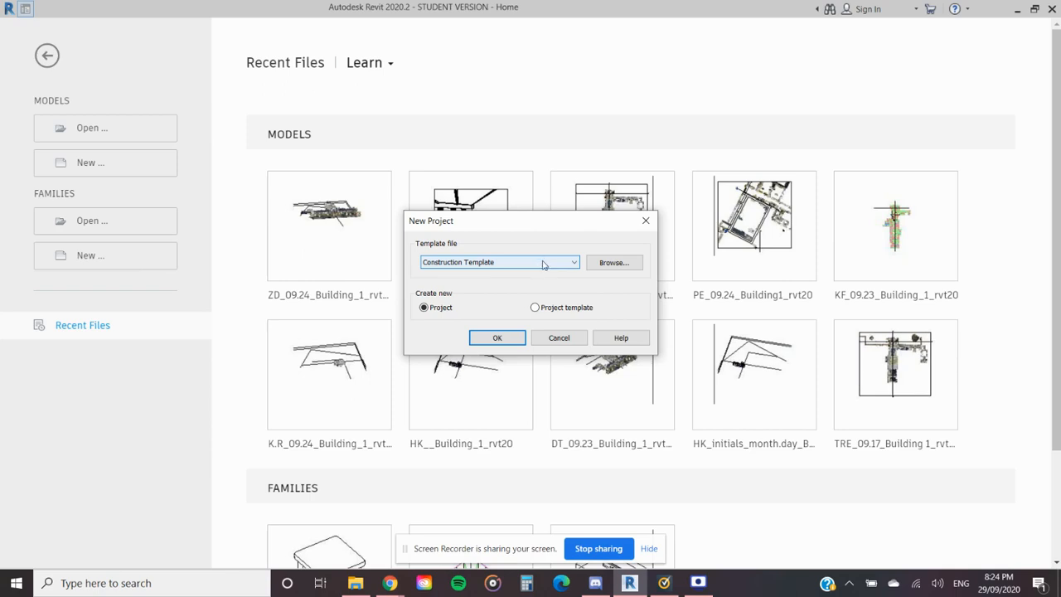
click(550, 264)
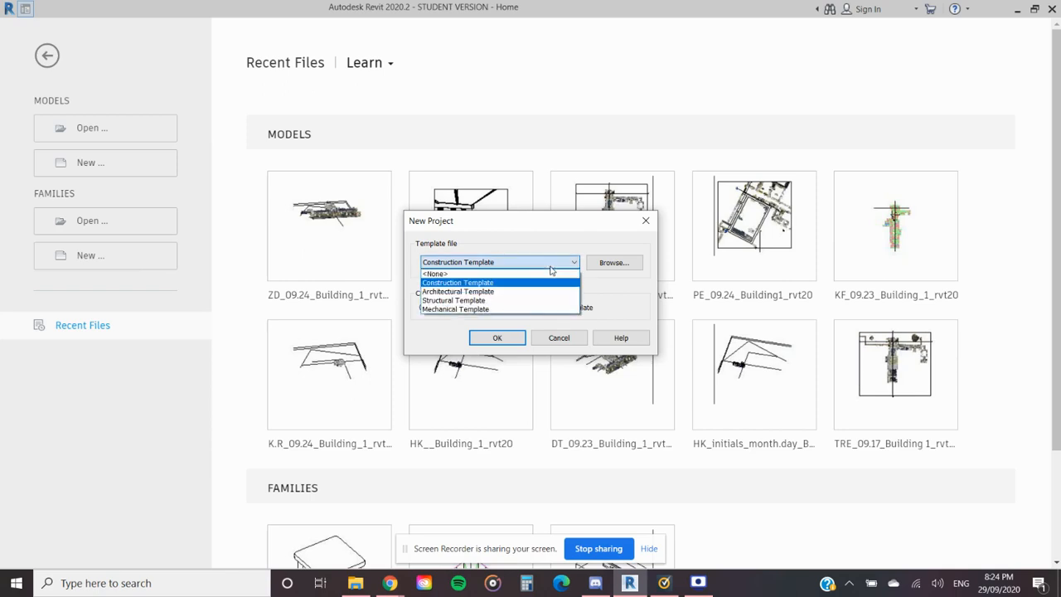
click(550, 265)
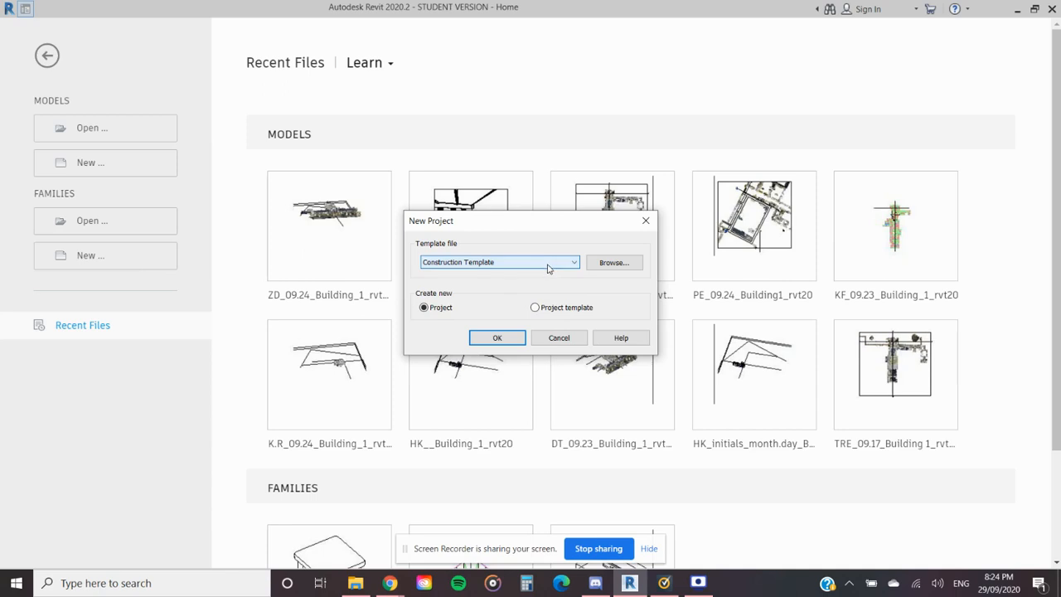
click(647, 221)
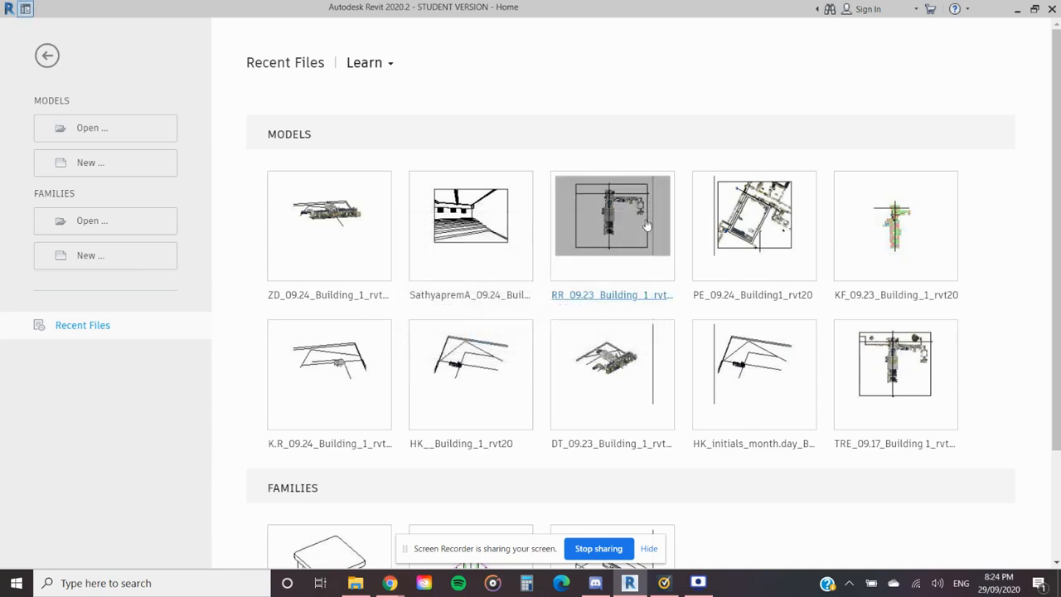
- Create a new project based on the Architectural Template
click(83, 165)
click(422, 261)
click(462, 292)
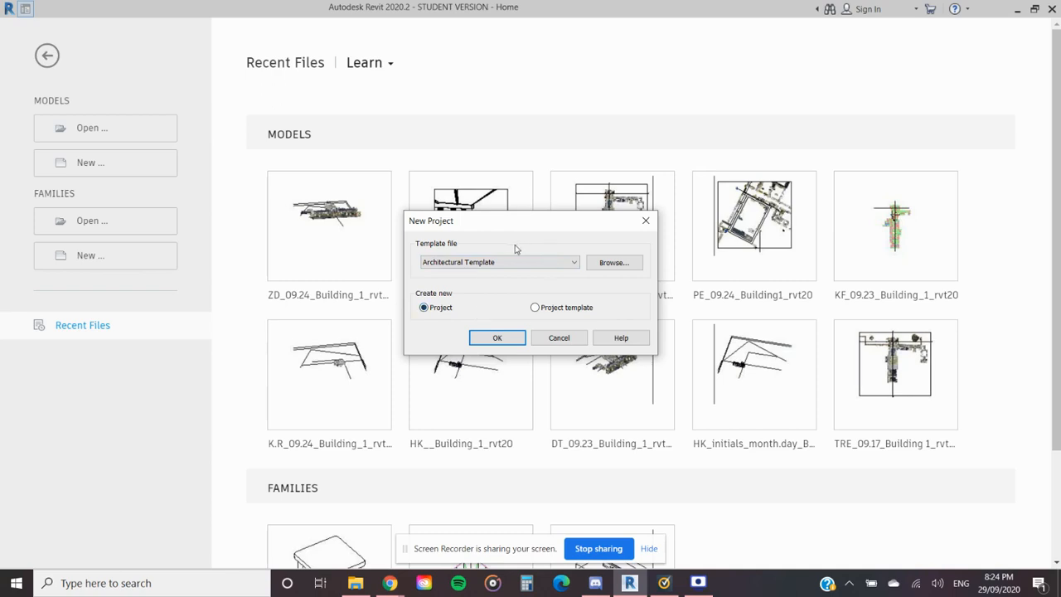
click(535, 308)
click(422, 308)
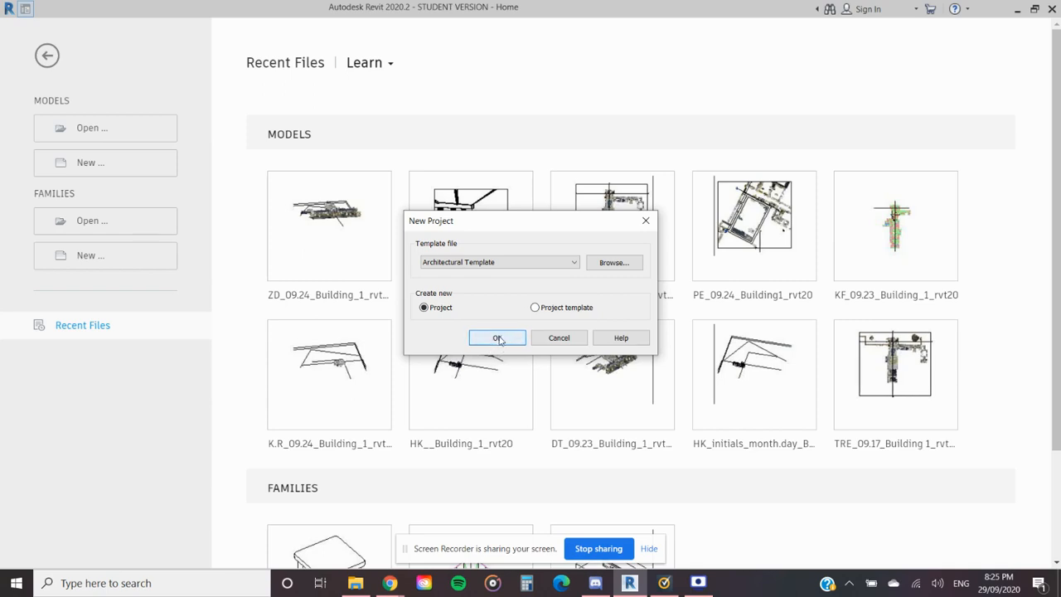
click(497, 339)
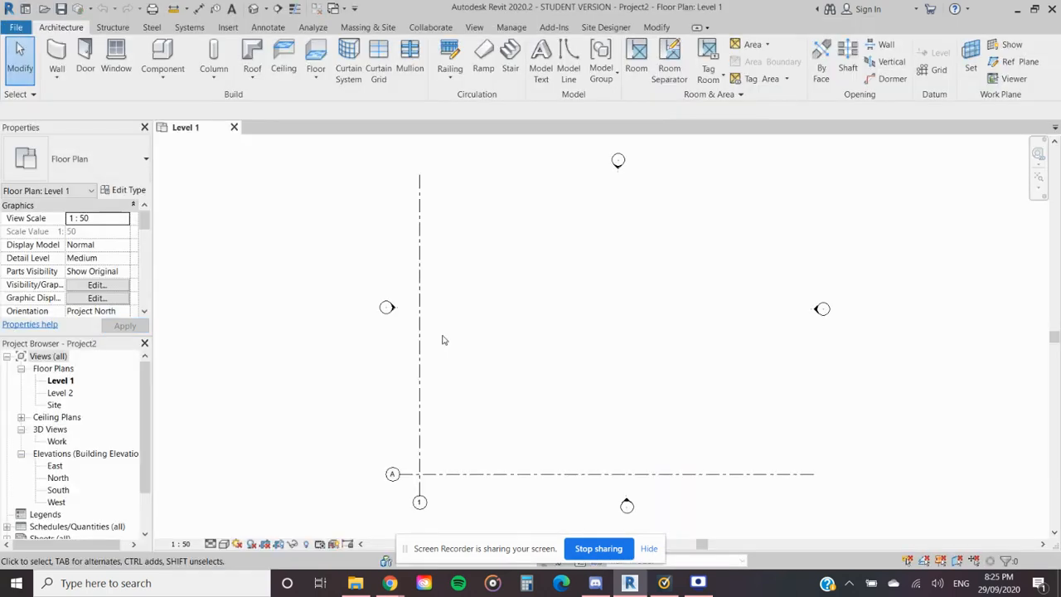
scroll(464, 348, down, 5)
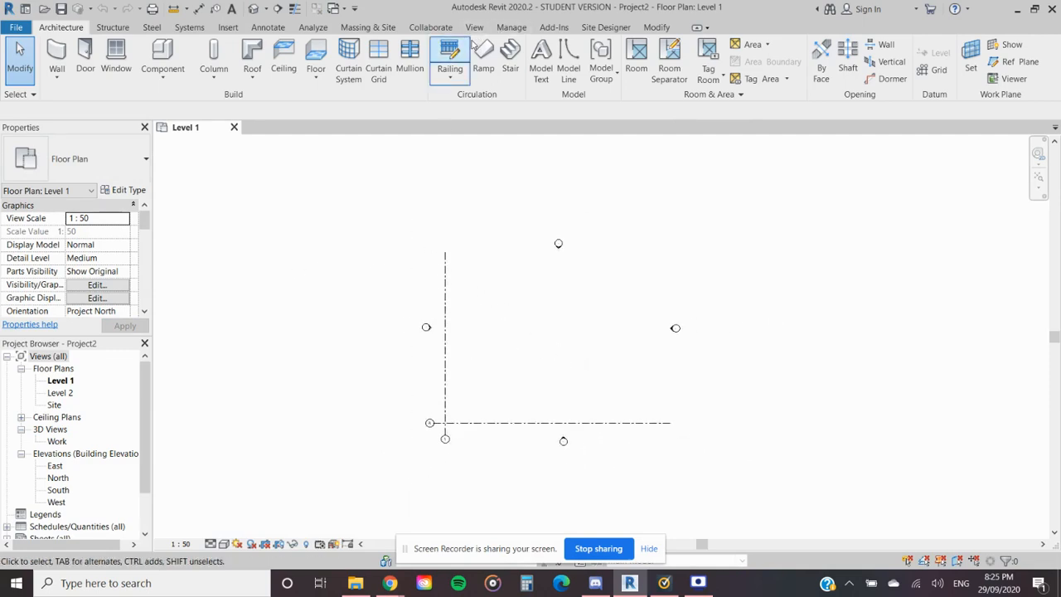
click(512, 31)
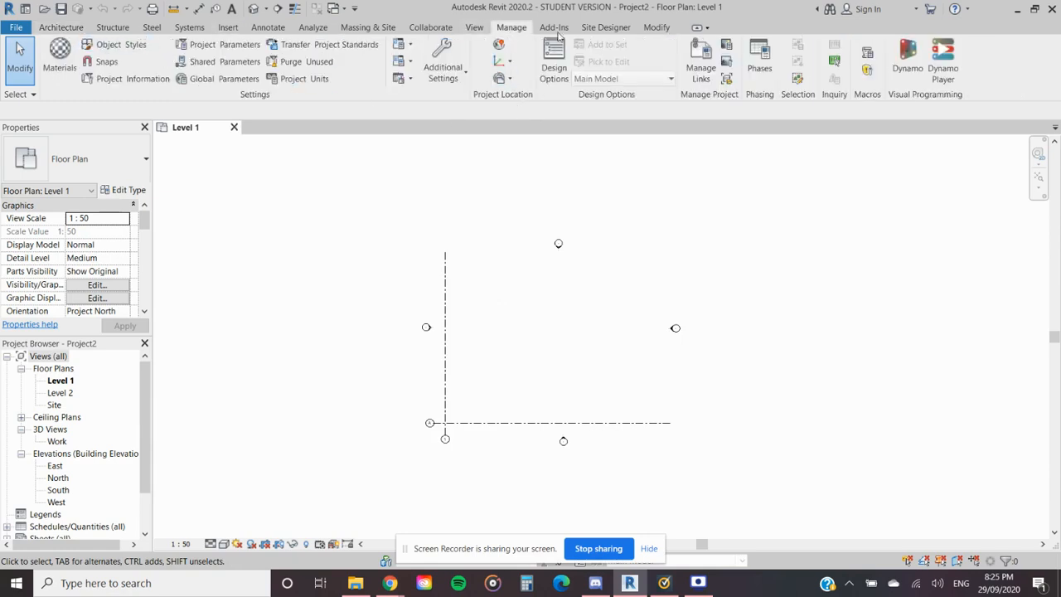
click(700, 62)
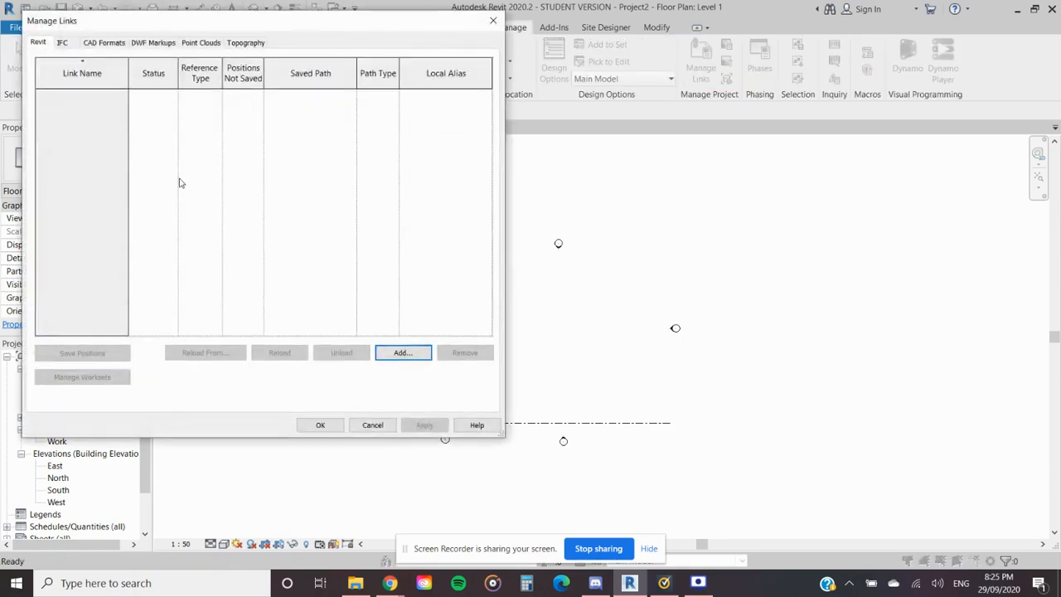
click(401, 353)
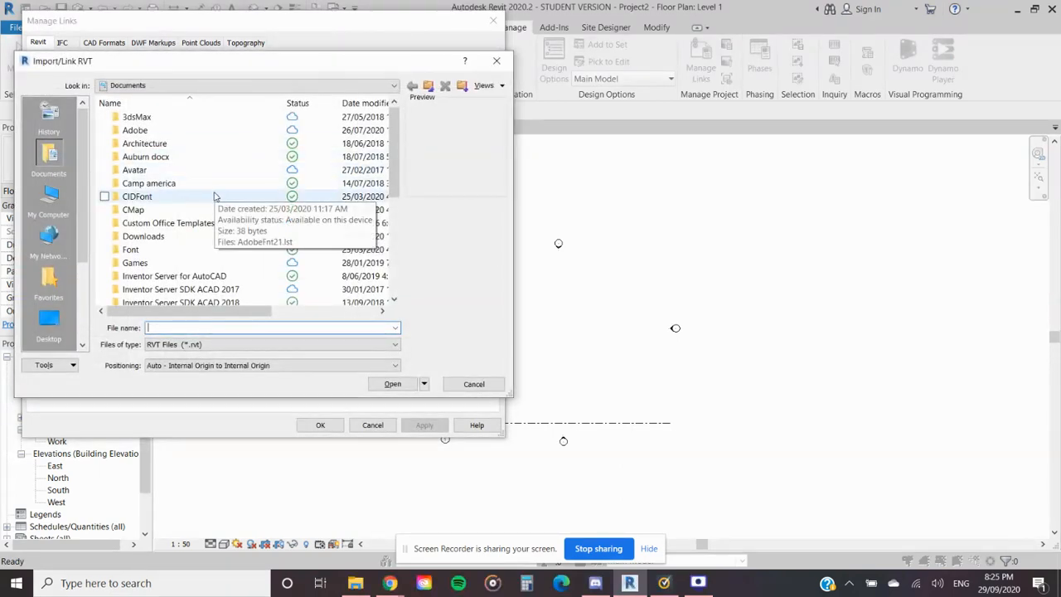
scroll(213, 198, down, 2)
click(497, 61)
click(493, 21)
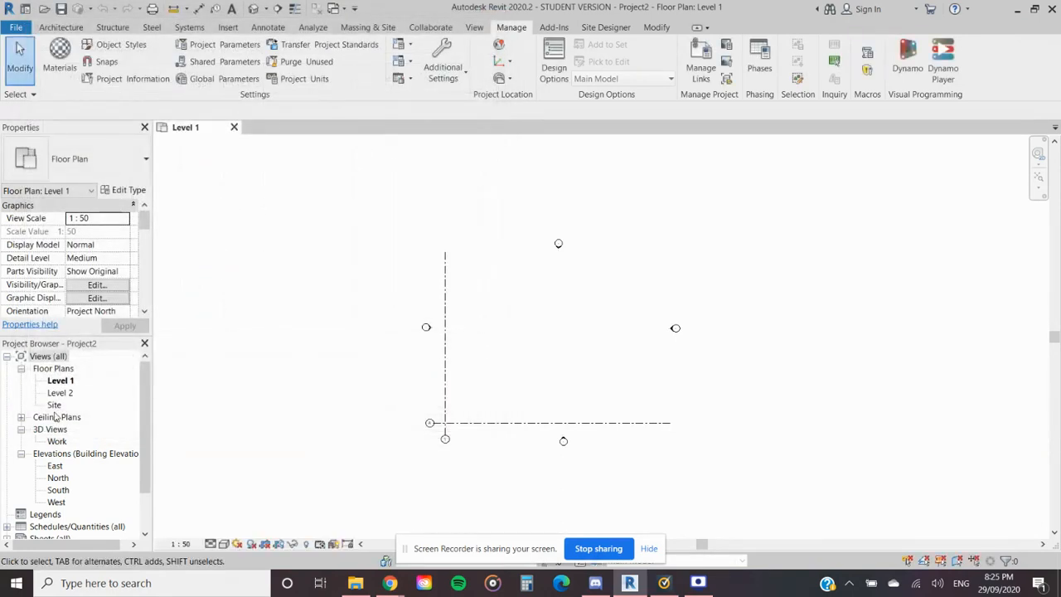
- Open the Site floor plan to show the project base point and survey point where grids A and 1 cross
double_click(54, 405)
scroll(440, 437, up, 3)
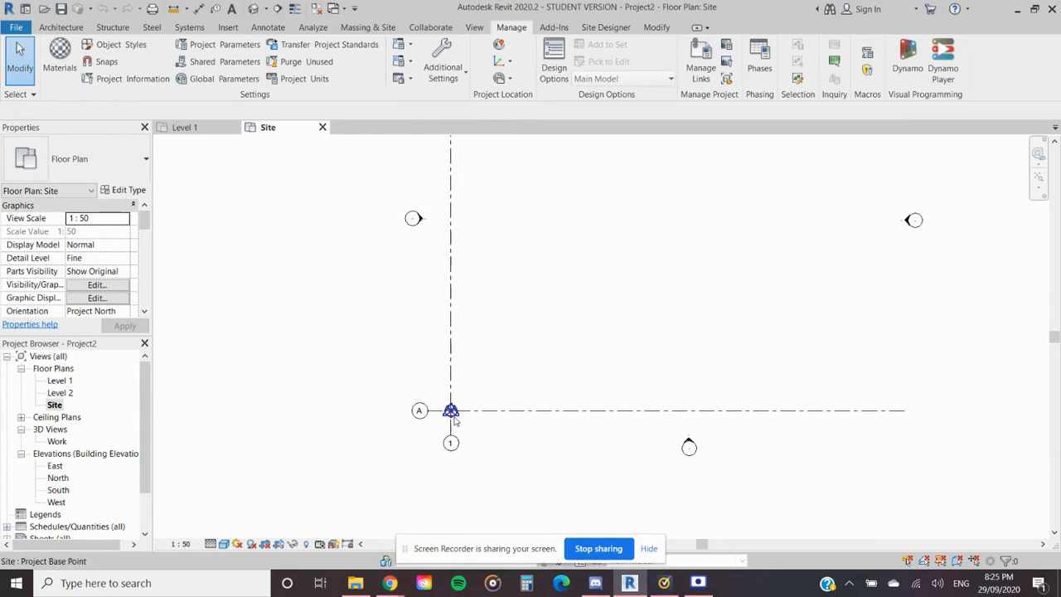
scroll(491, 431, down, 2)
scroll(526, 425, down, 1)
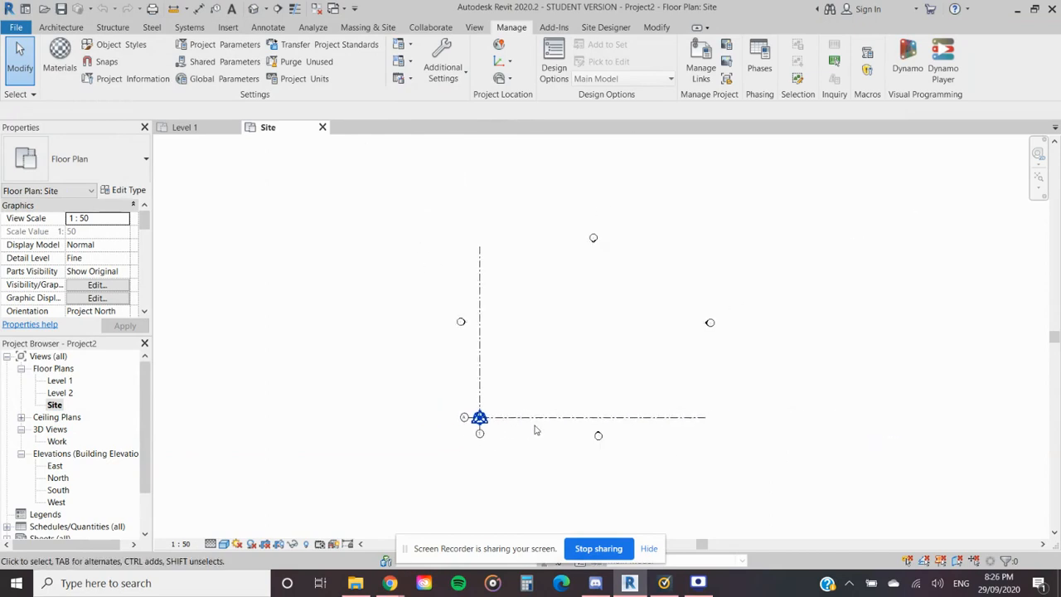
middle_drag(534, 425, 483, 435)
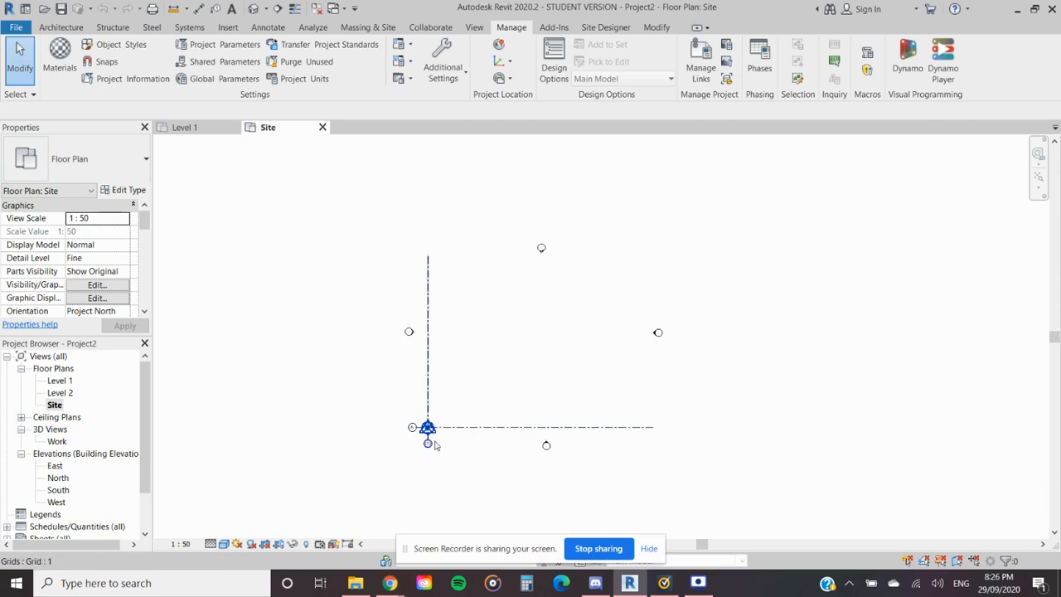
- Return to the Level 1 floor plan and find the Site model category in its Visibility/Graphic Overrides
click(213, 130)
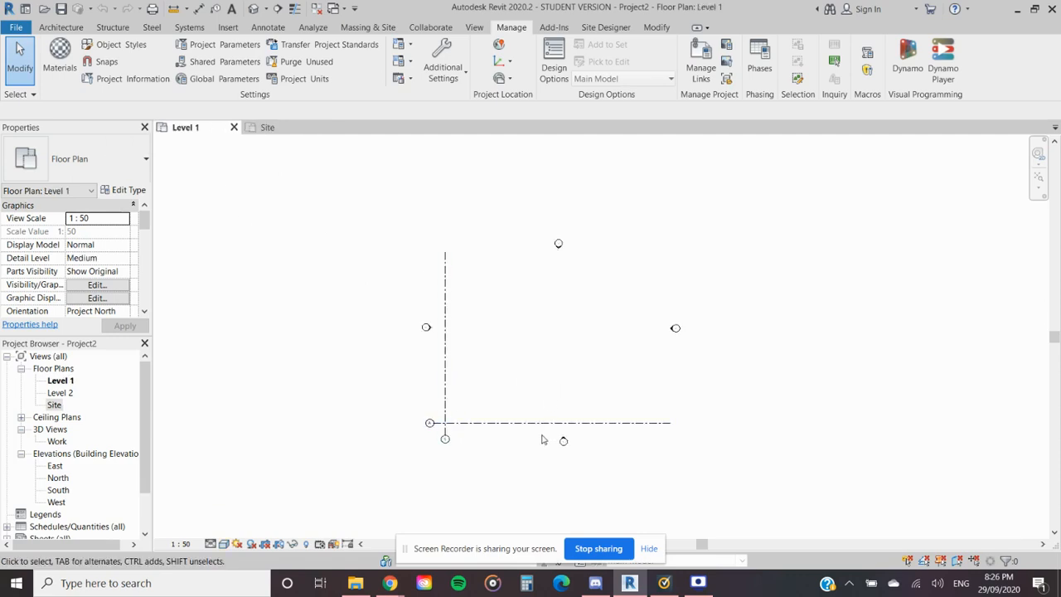
key(v)
key(v)
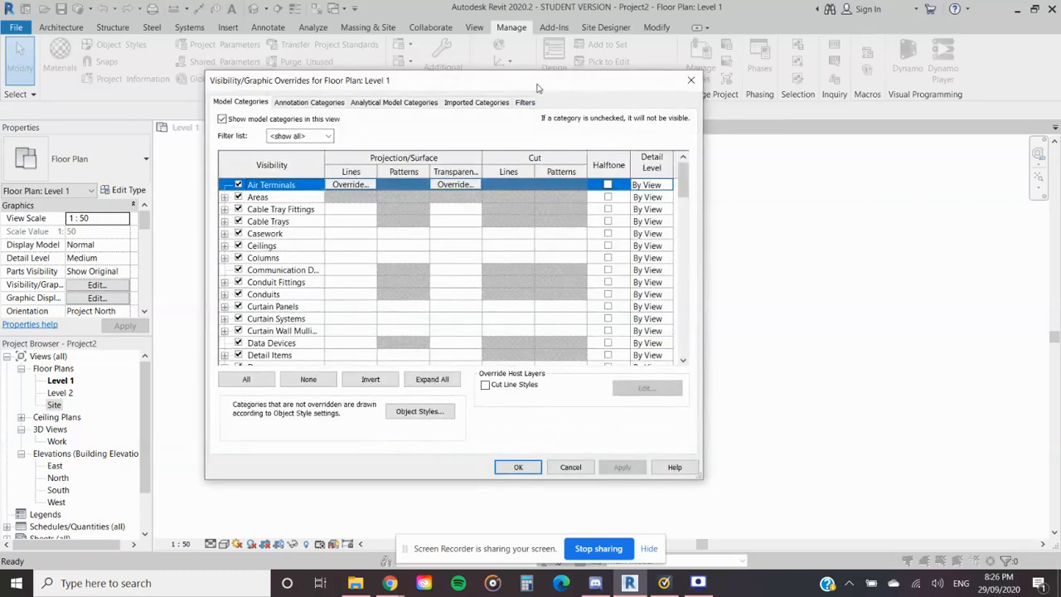
drag(539, 88, 545, 100)
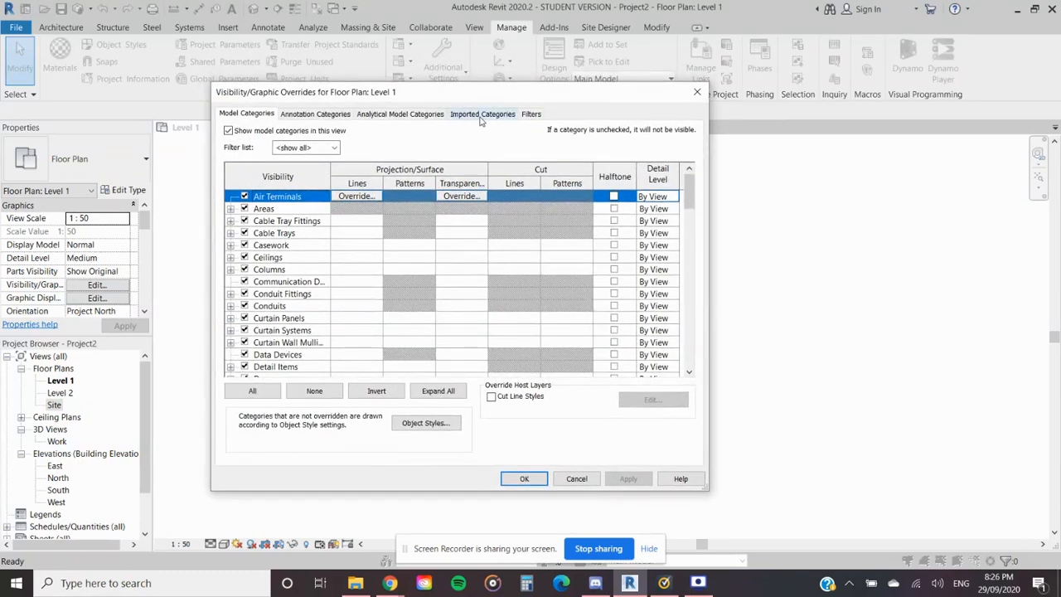
click(481, 117)
click(269, 116)
text(si)
scroll(327, 265, down, 1)
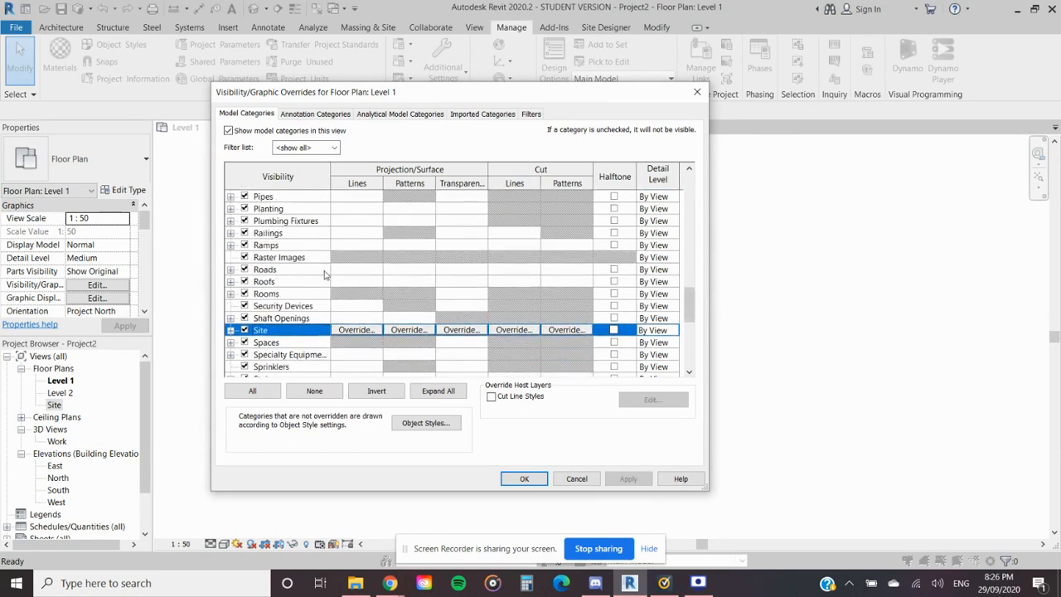
- Expand the Site category, examine the Survey Point and Project Base Point visibility settings, and close the overrides
click(231, 330)
scroll(234, 334, down, 2)
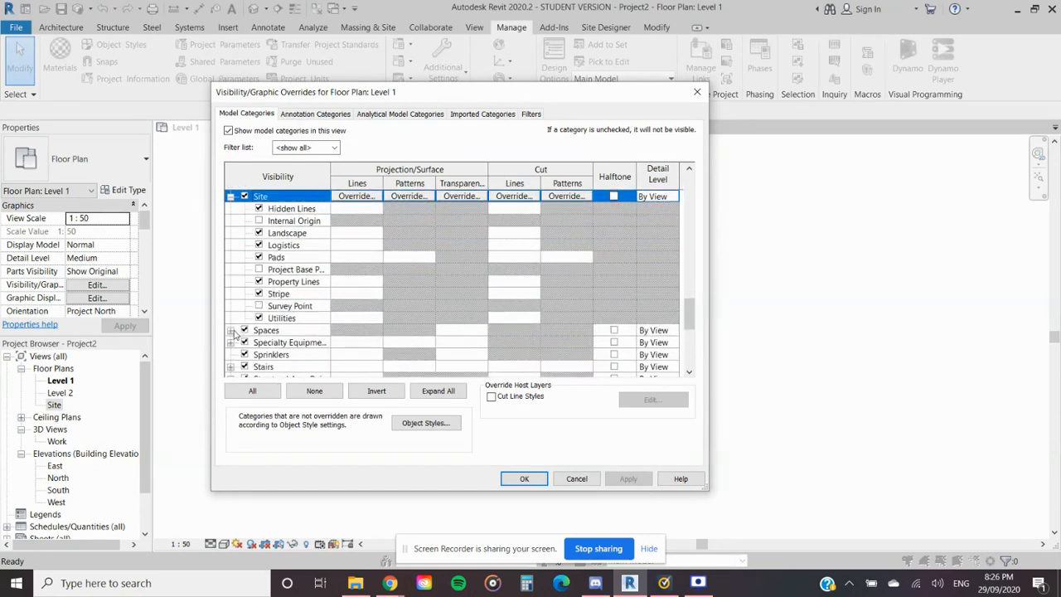
click(285, 307)
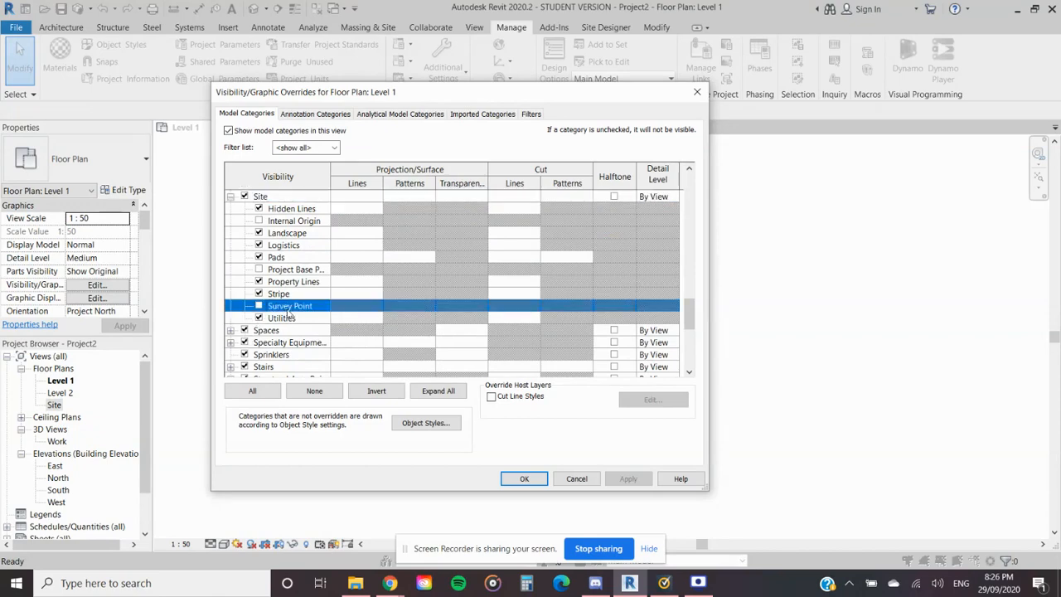
click(295, 271)
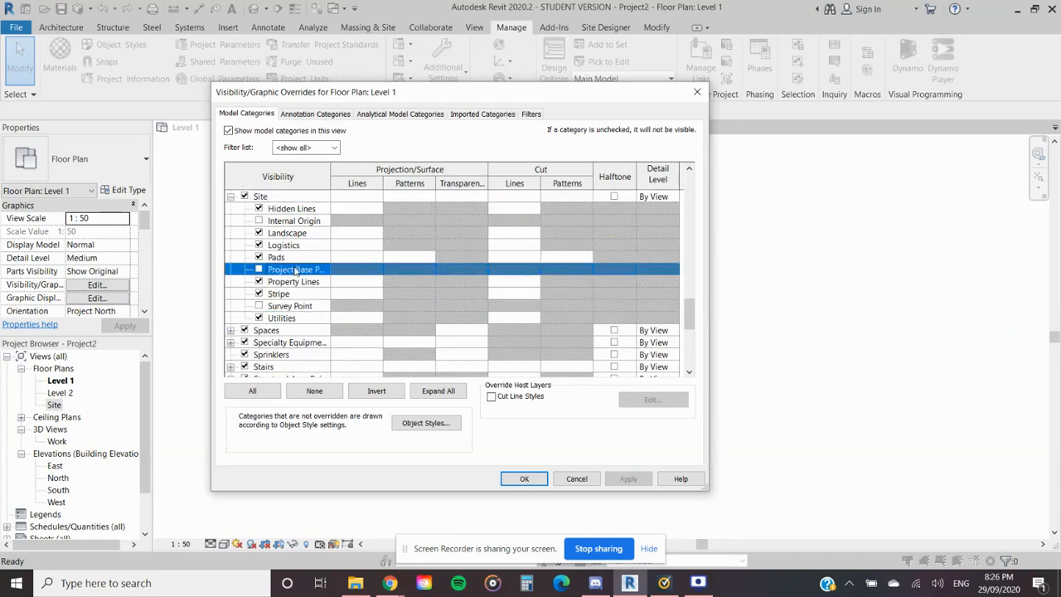
click(520, 479)
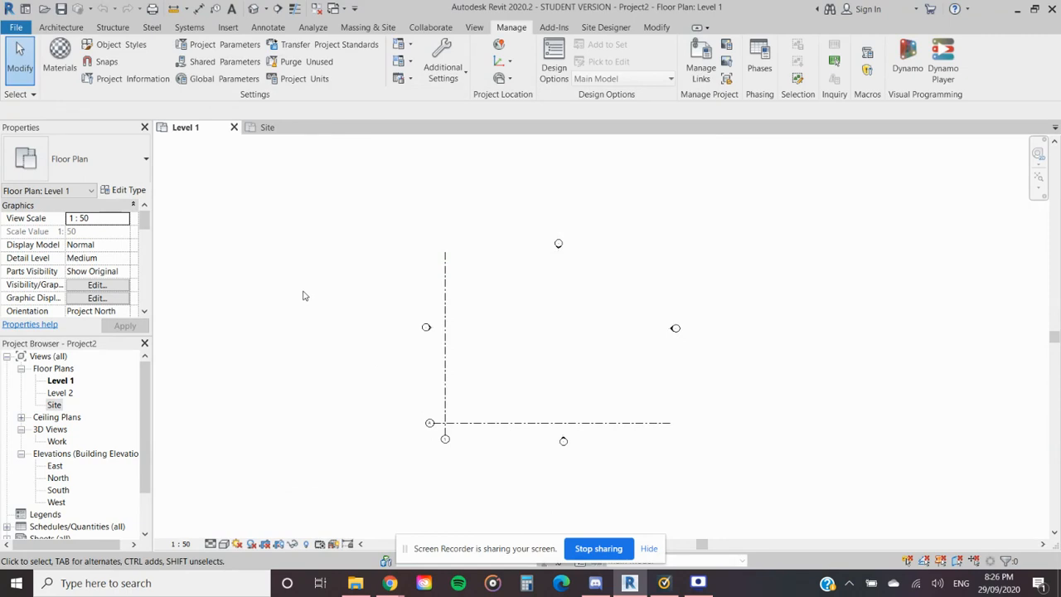
- Return to the Site floor plan and start adding a CAD format link through Manage Links
click(265, 129)
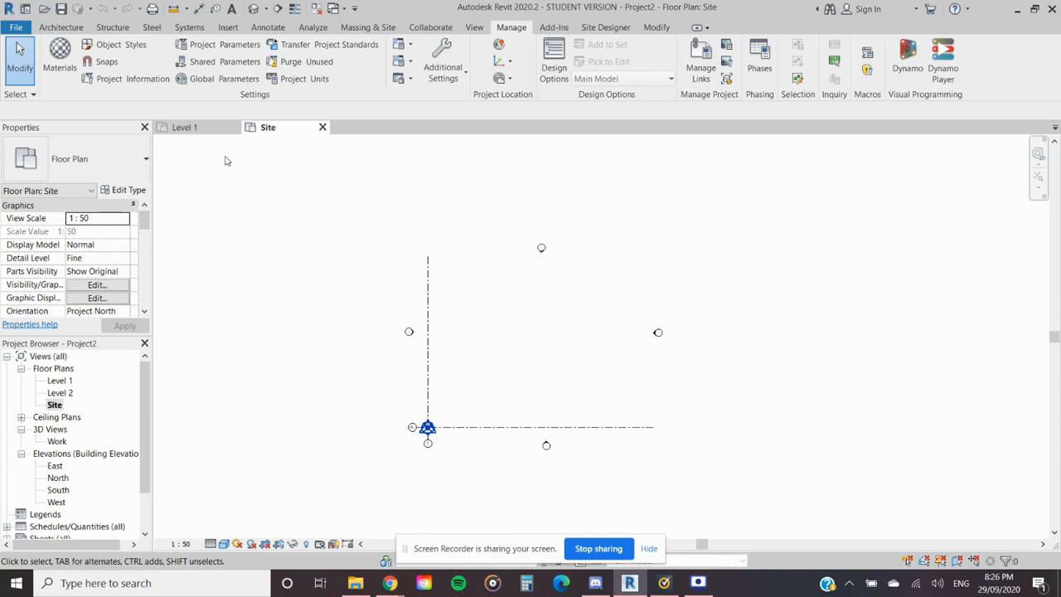
scroll(435, 437, up, 1)
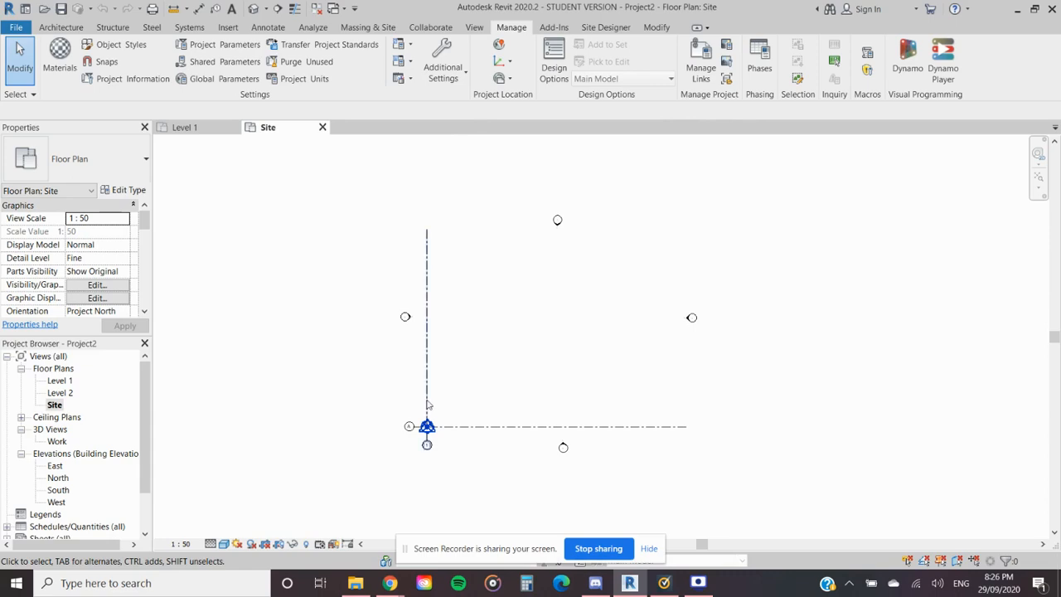
click(705, 64)
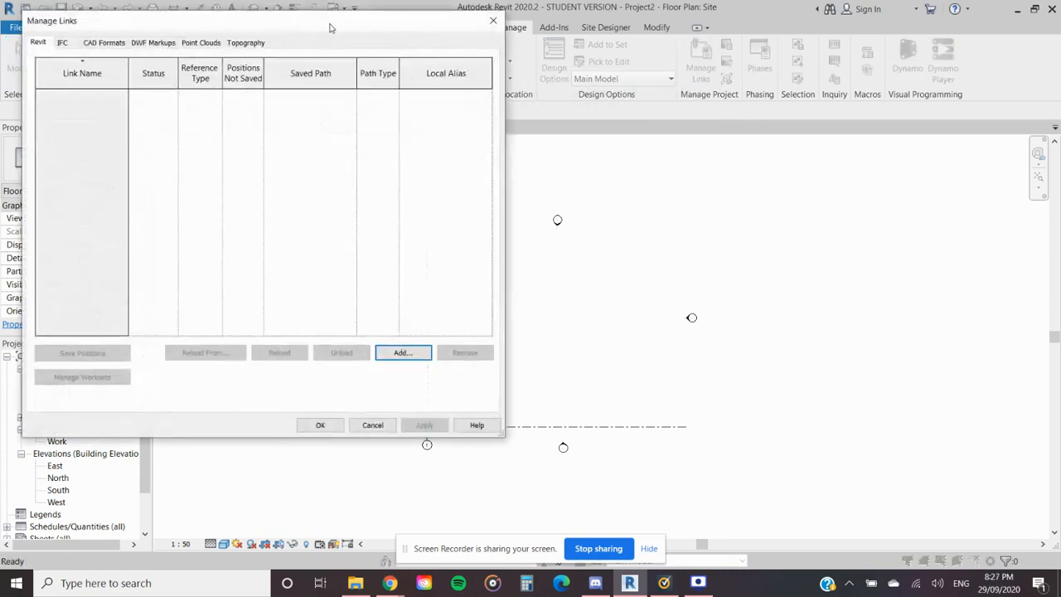
click(402, 352)
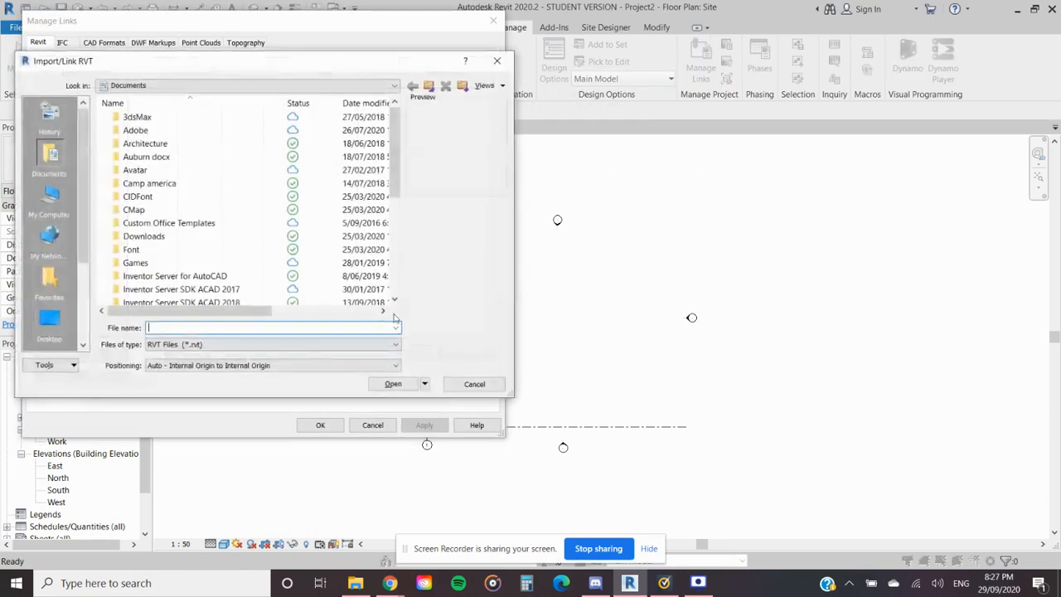
click(497, 61)
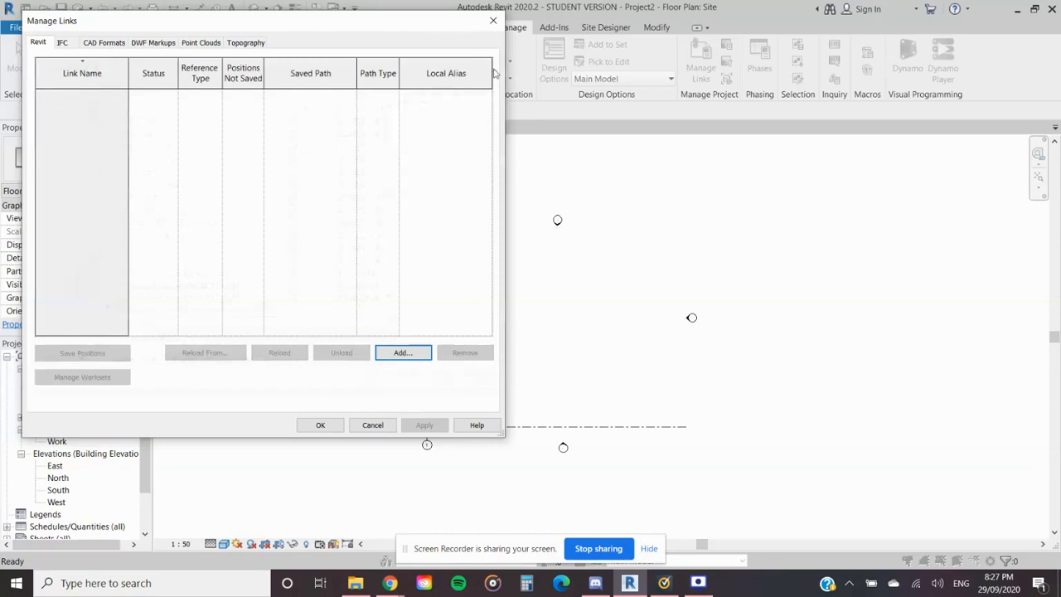
click(106, 46)
click(401, 378)
- Browse to the POINT CLOUDS folder on the DATA (D:) drive for the DWG file to link
scroll(498, 256, down, 5)
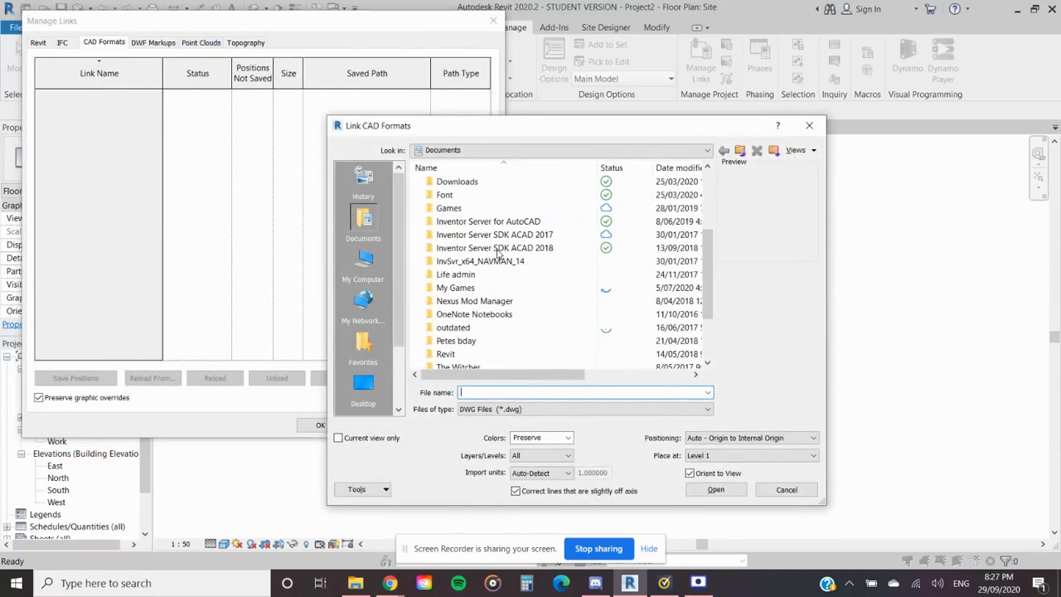
scroll(497, 255, up, 2)
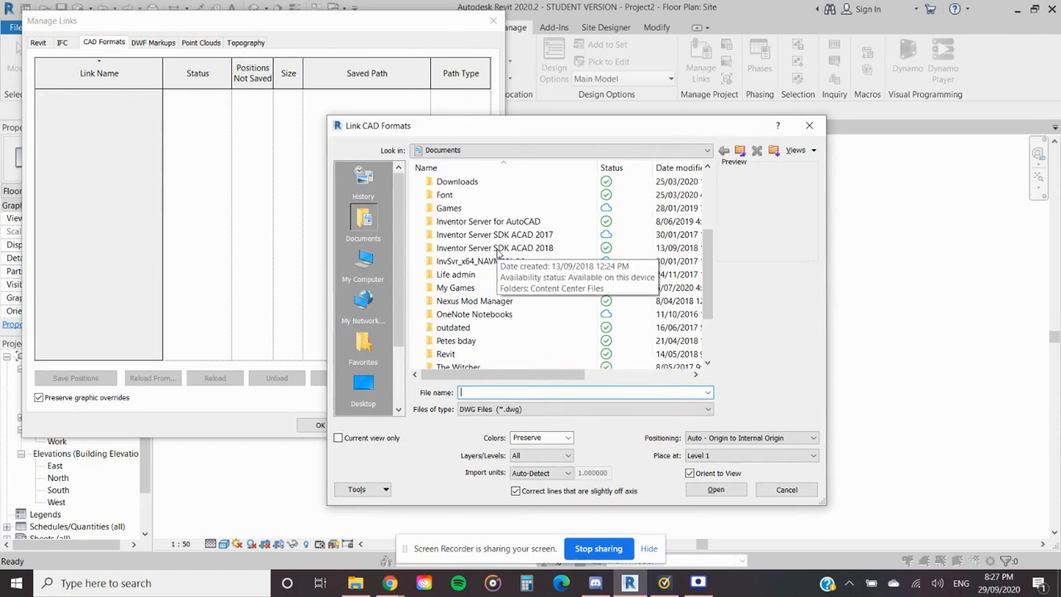
scroll(497, 257, up, 2)
scroll(496, 277, up, 1)
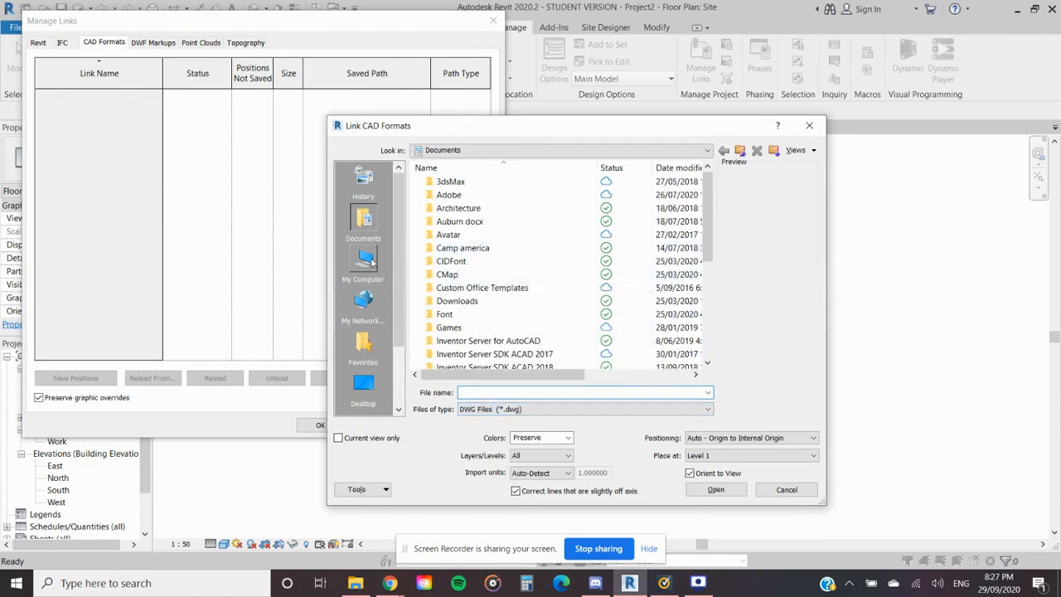
click(369, 262)
click(471, 325)
double_click(469, 327)
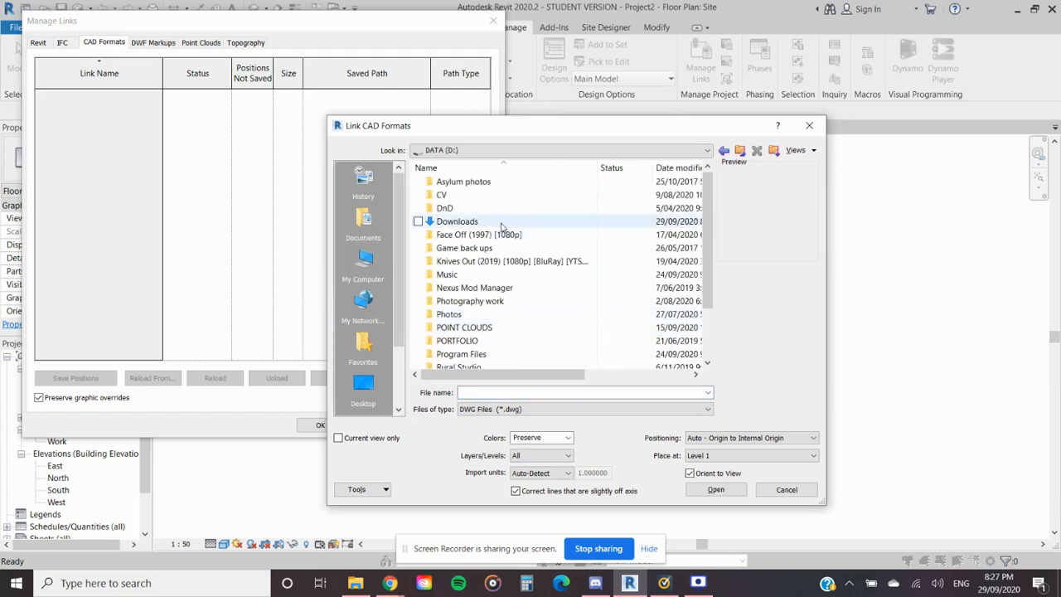
scroll(489, 249, down, 1)
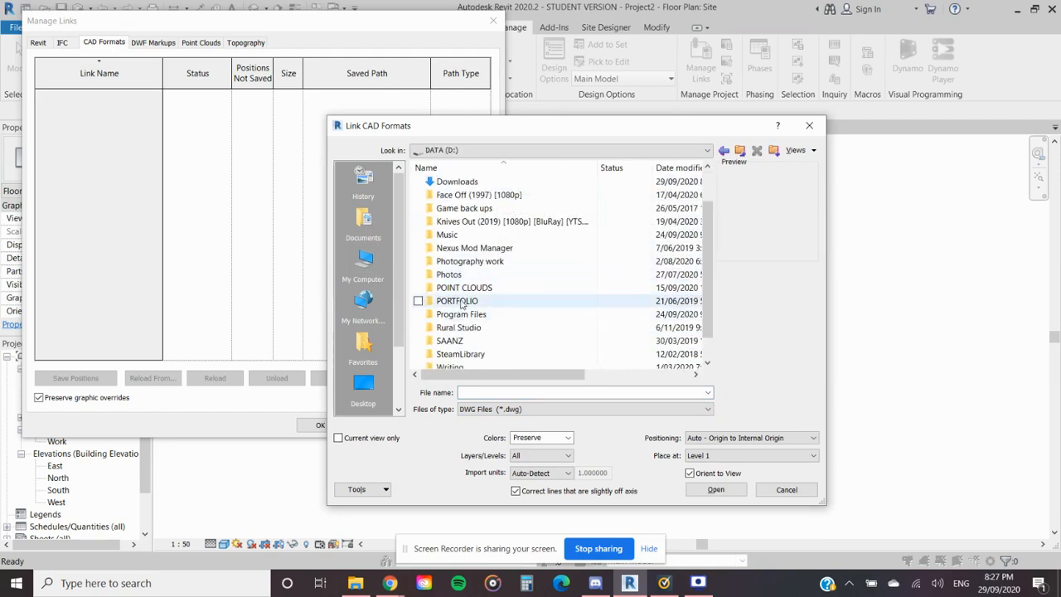
double_click(467, 290)
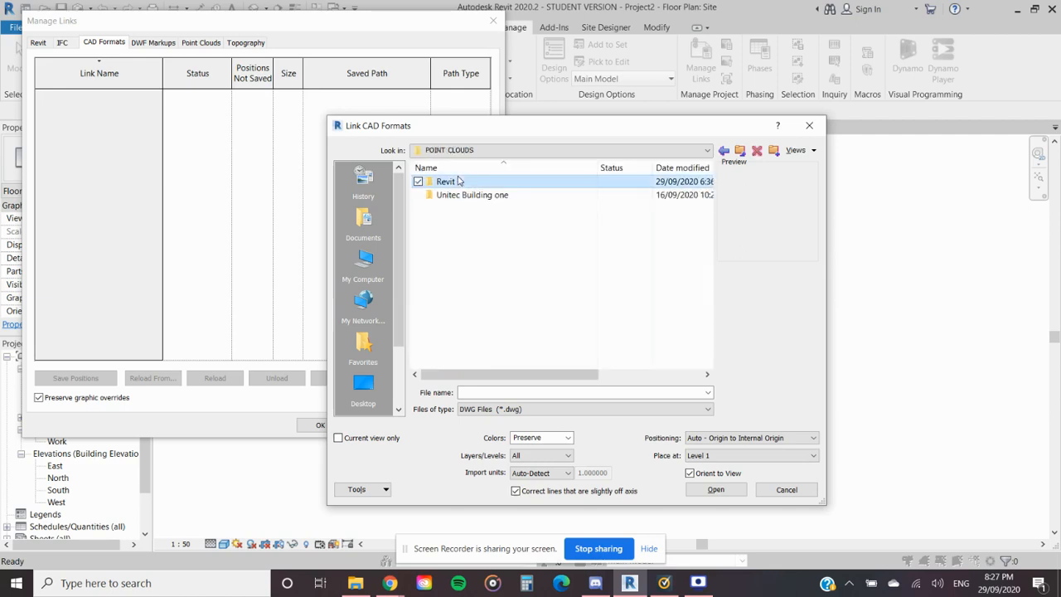
- Select the file B2002101-Unitec CAP Training - GCP.dwg in the Unitec Building one folder
double_click(462, 184)
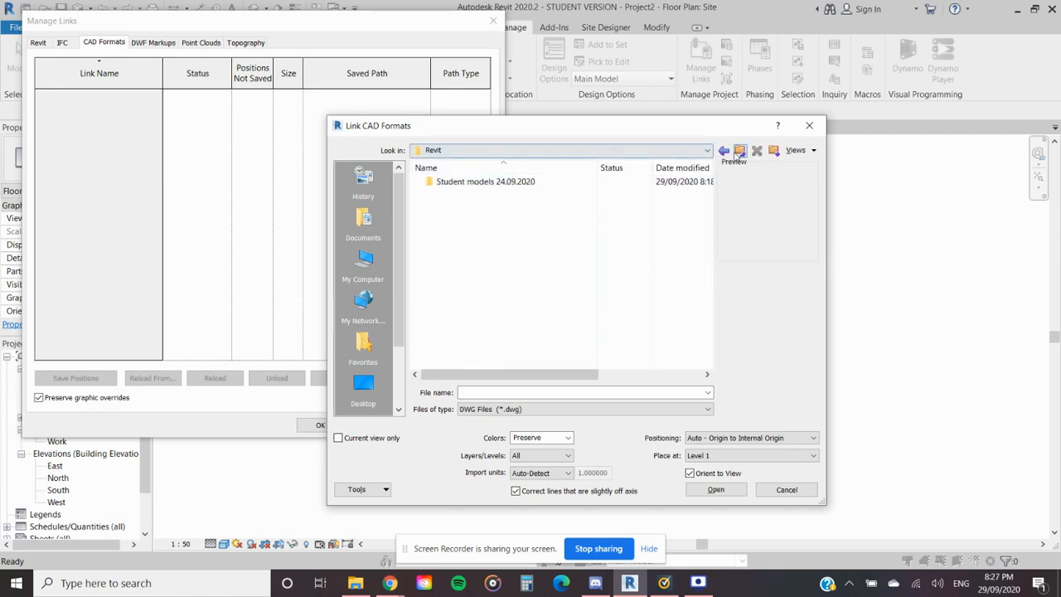
click(739, 150)
double_click(472, 196)
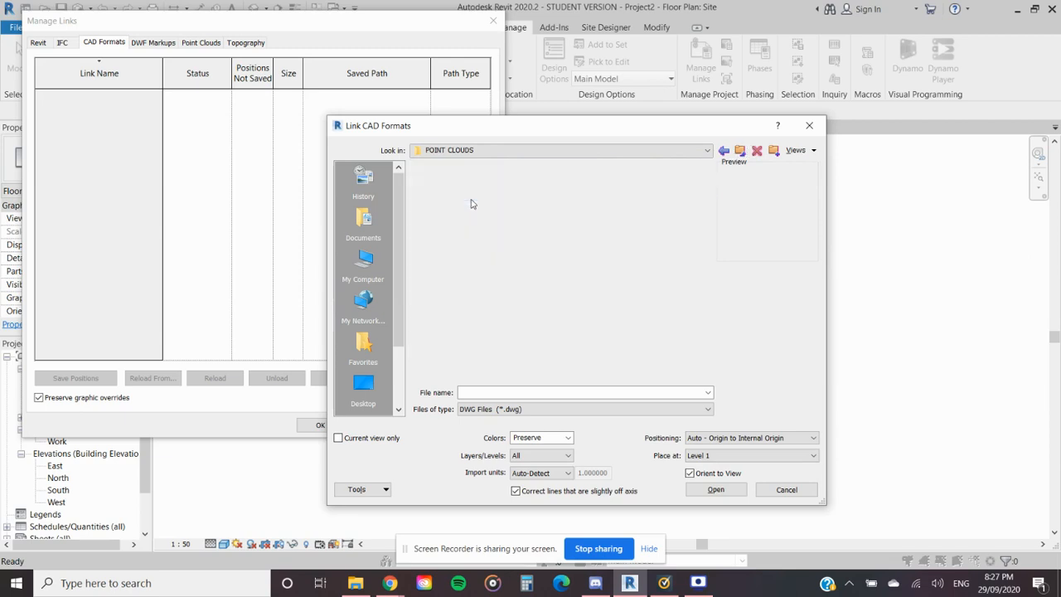
click(488, 182)
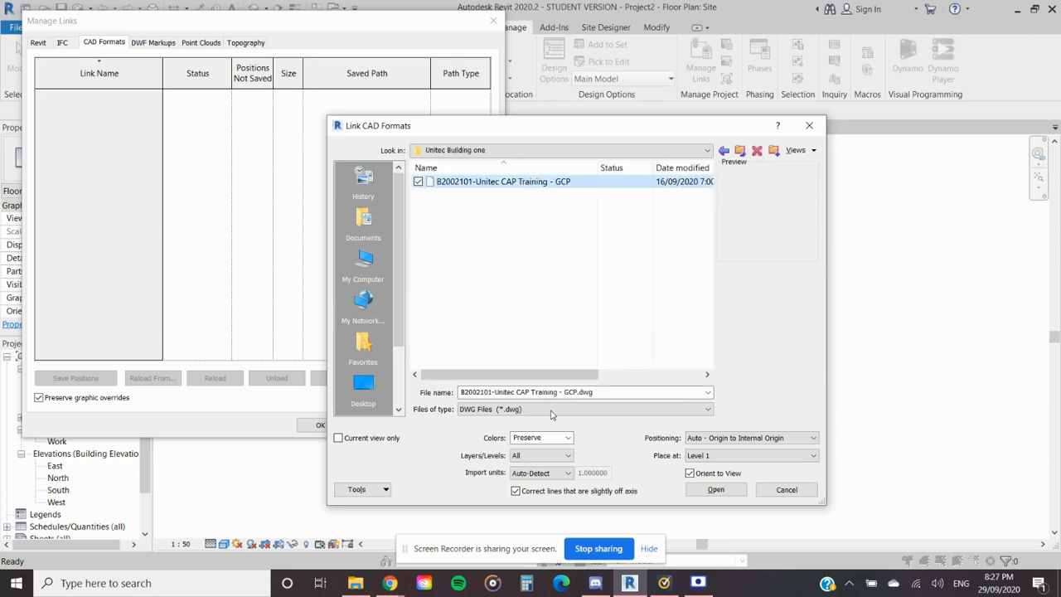
- Set the CAD link to Auto - Origin to Internal Origin positioning, meter import units and Current view only
click(771, 438)
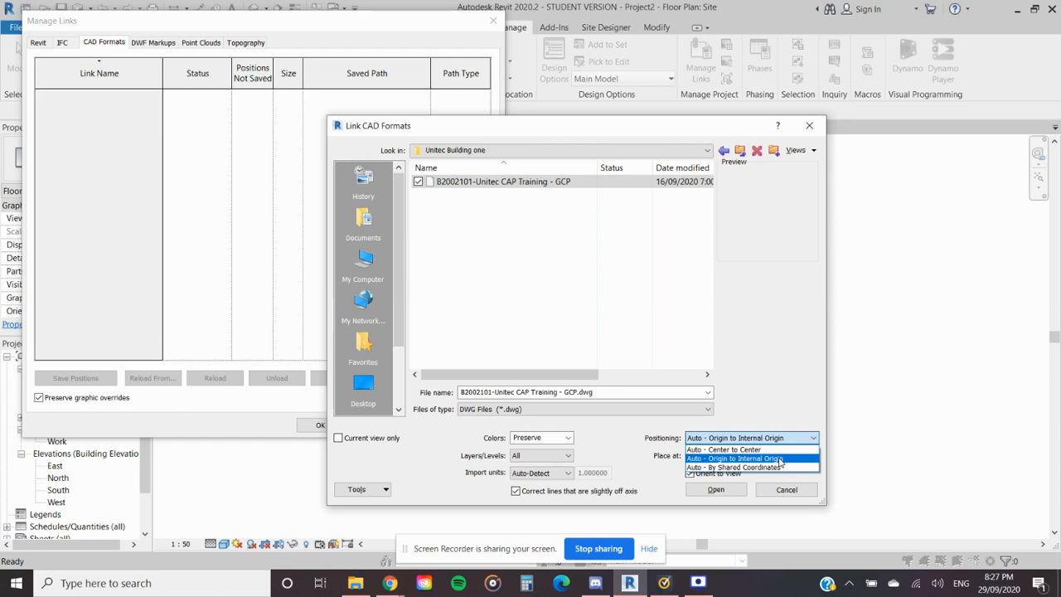
click(780, 459)
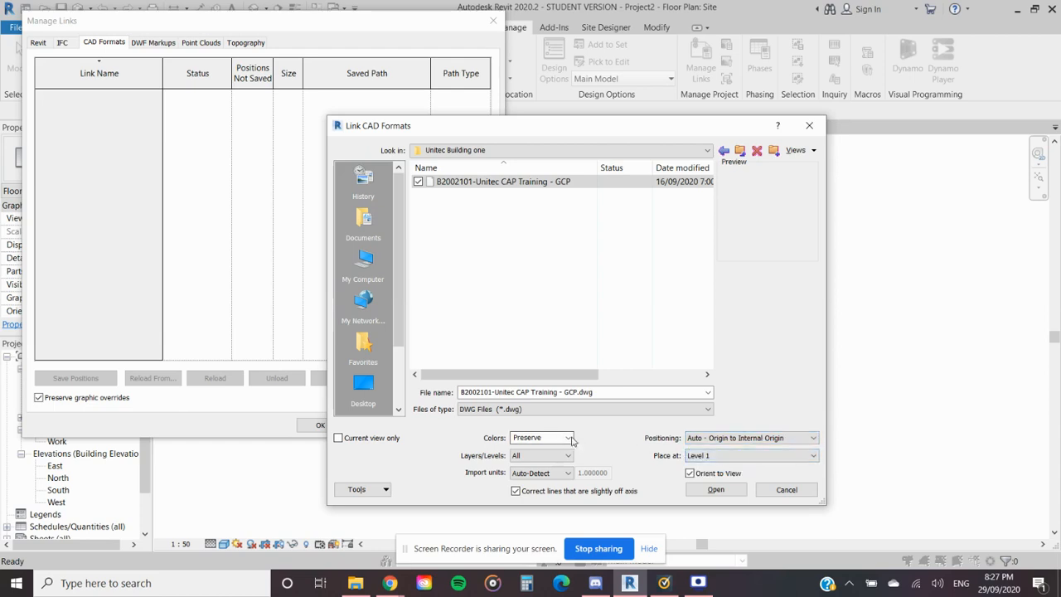
click(564, 472)
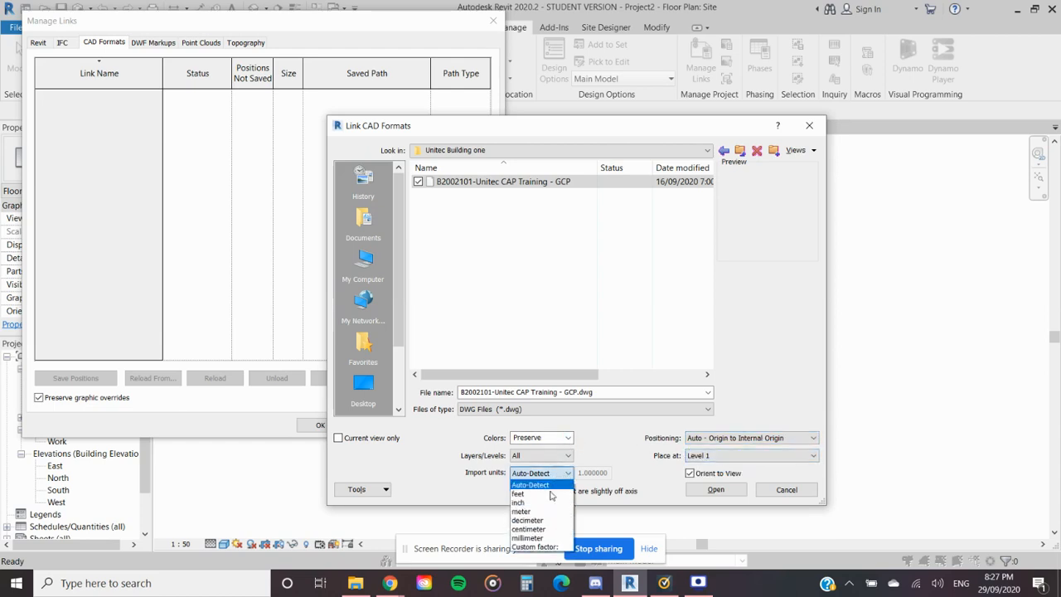
click(545, 511)
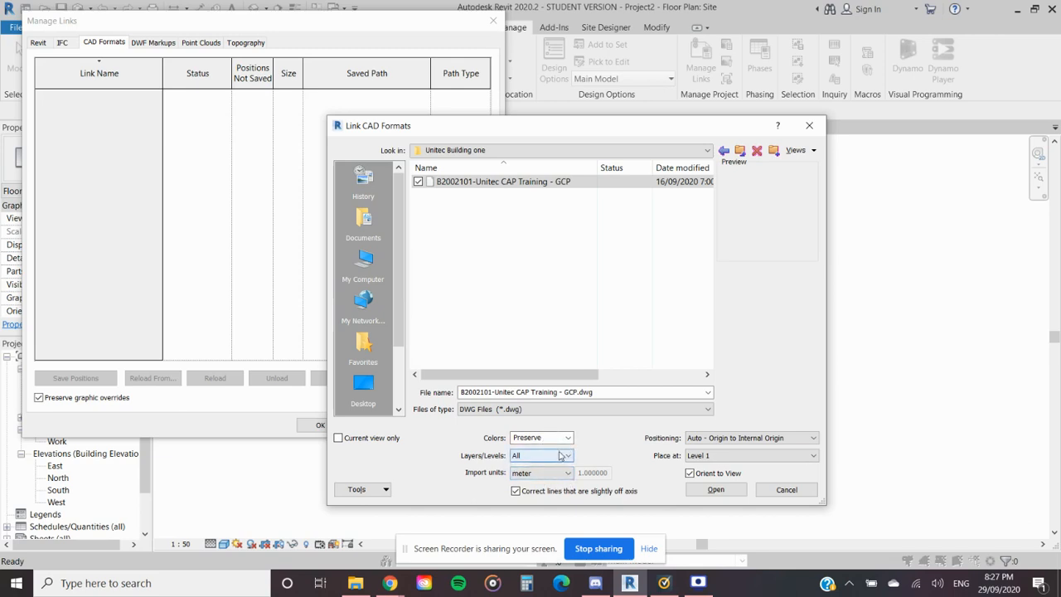
click(338, 439)
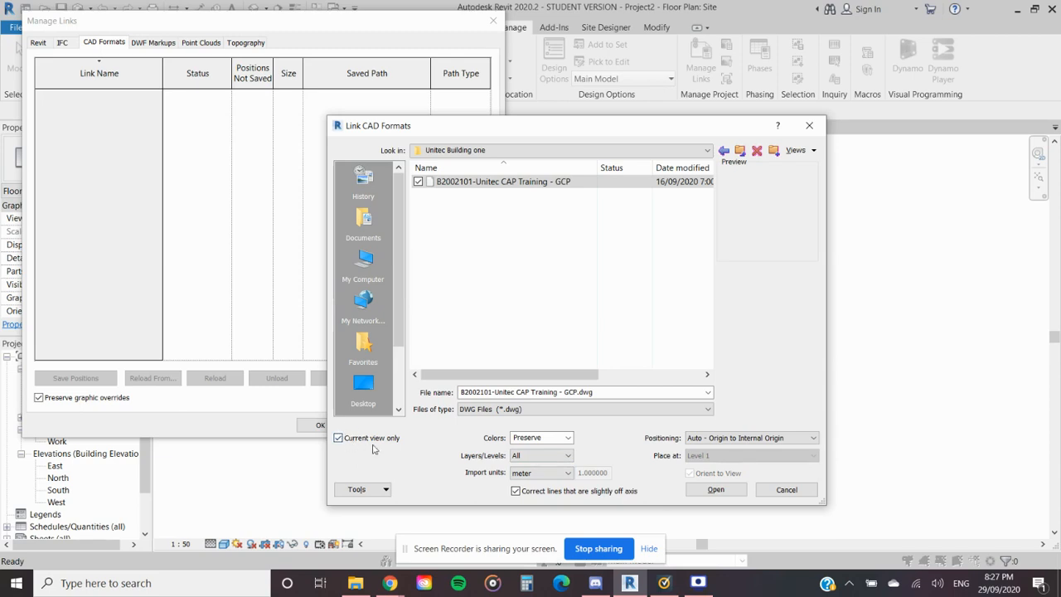
- Toggle Current view only off and on to check the Place at level option, and cancel the CAD link
drag(609, 126, 830, 166)
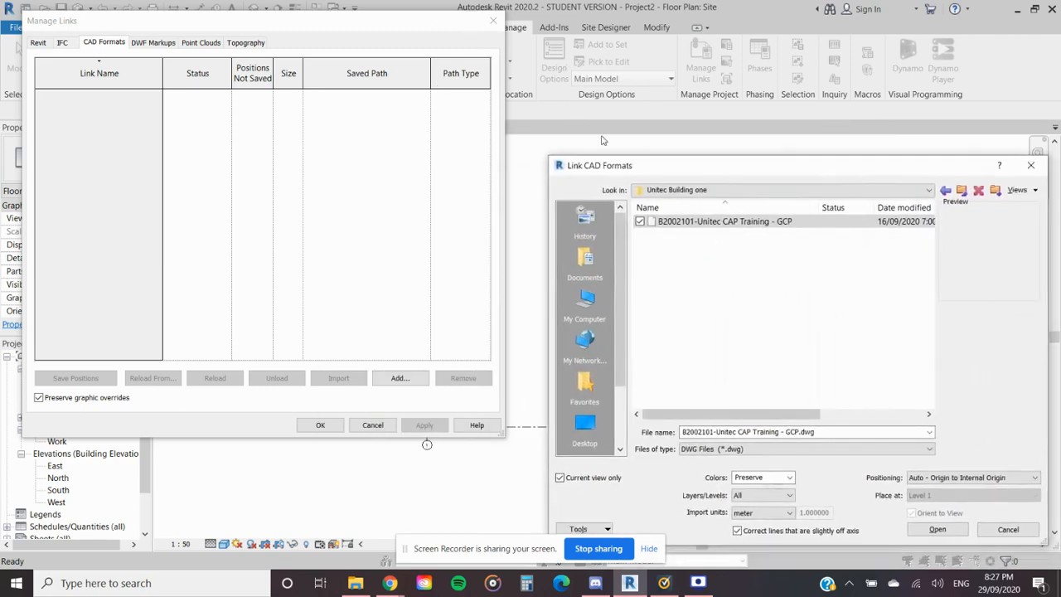
drag(703, 170, 503, 104)
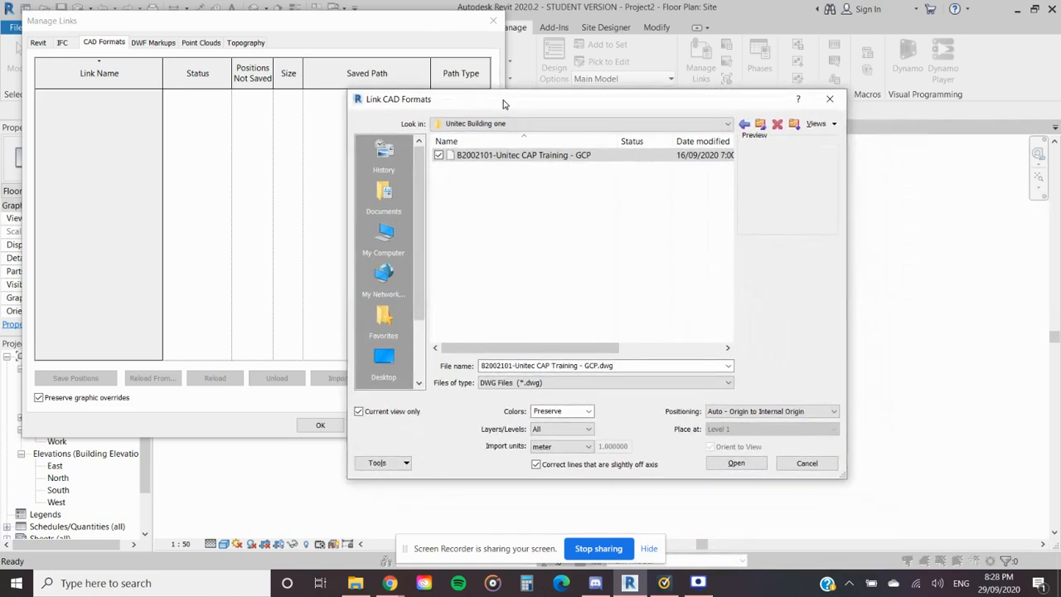
click(359, 411)
click(771, 429)
click(773, 440)
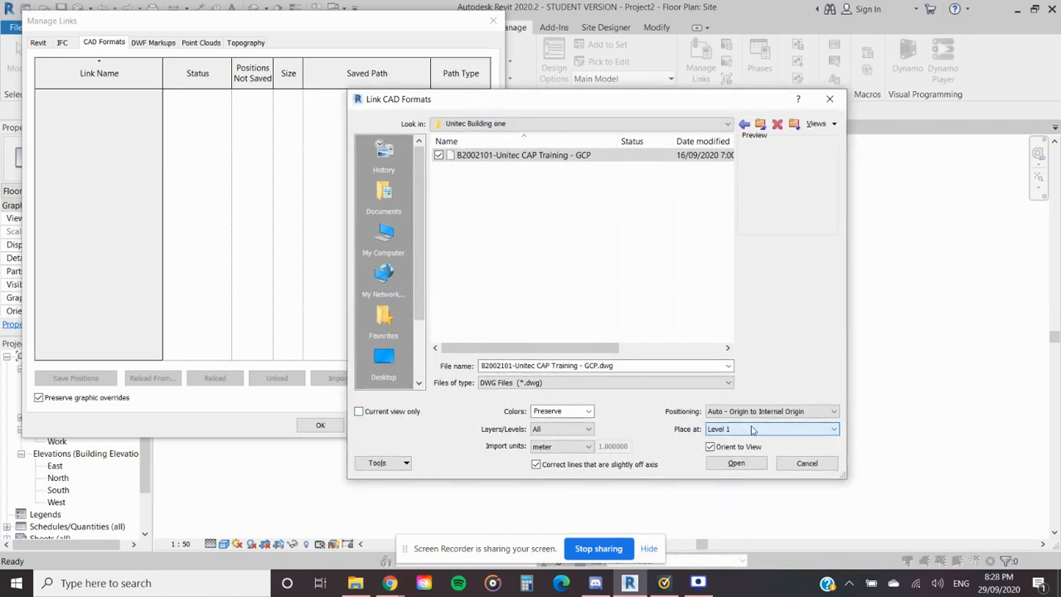
click(359, 411)
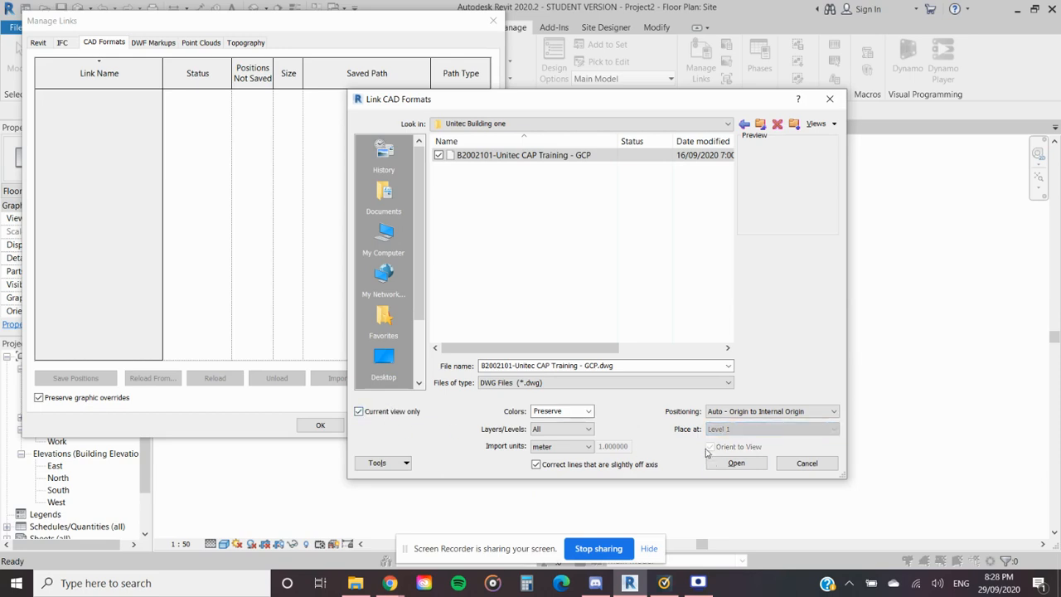
drag(627, 103, 696, 74)
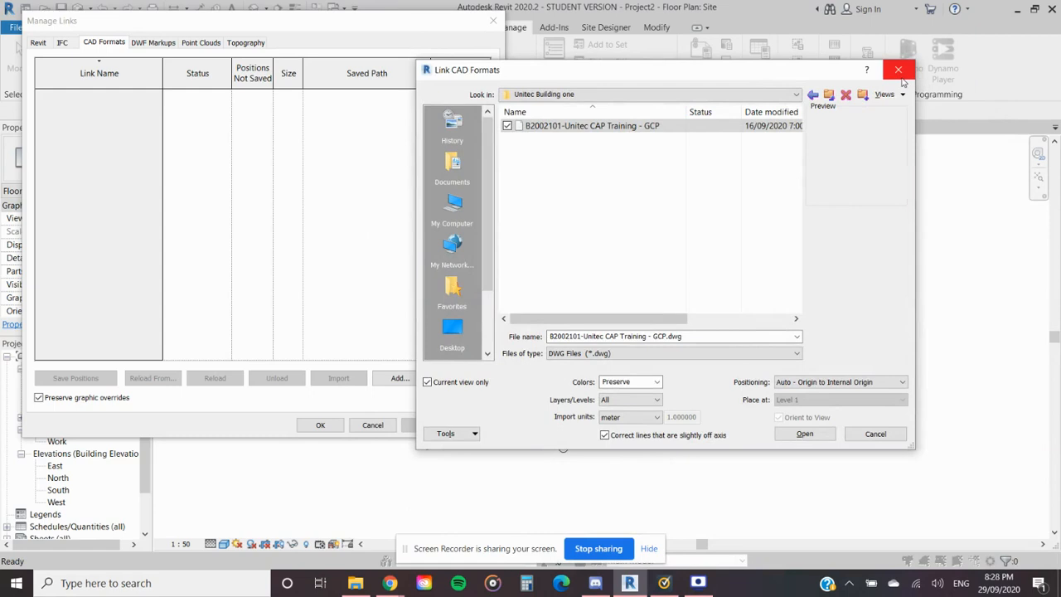
click(898, 70)
click(493, 20)
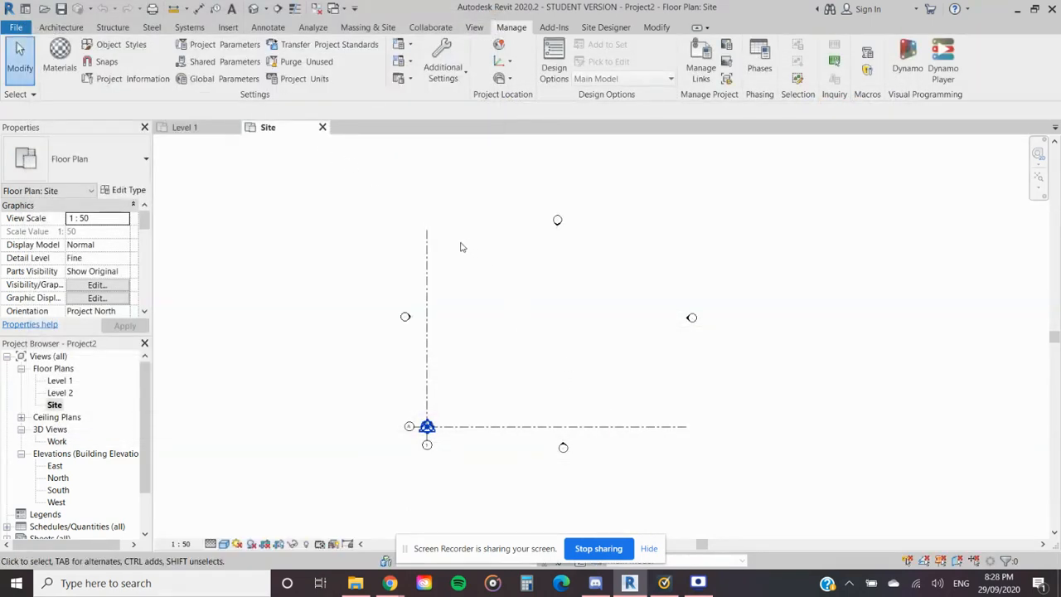
- Add a CAD format link and select B2002101-Unitec CAP Training - GCP.dwg from DATA (D:), POINT CLOUDS, Unitec Building one
click(700, 66)
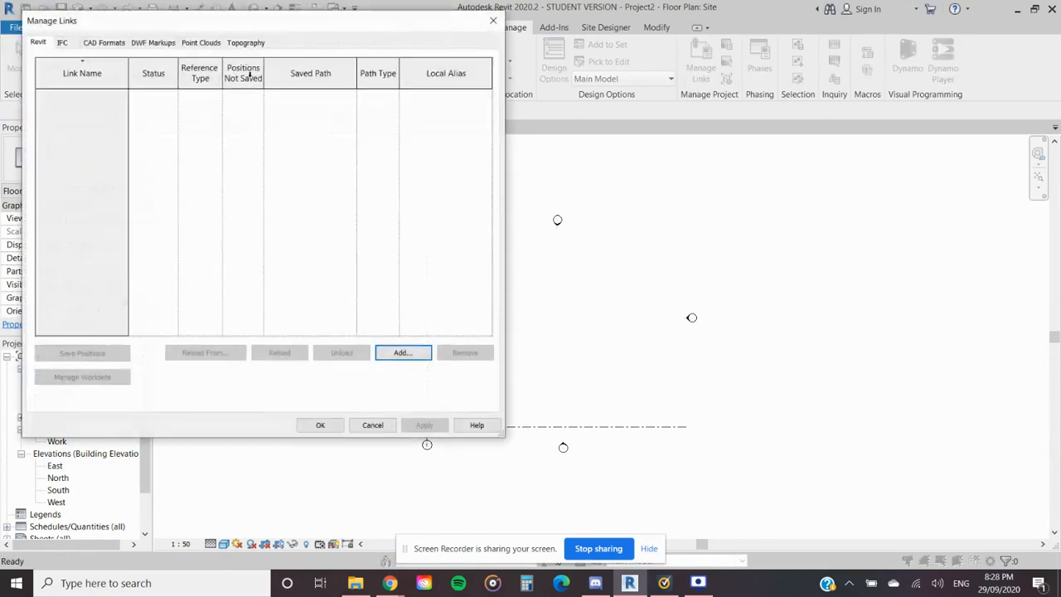
click(104, 43)
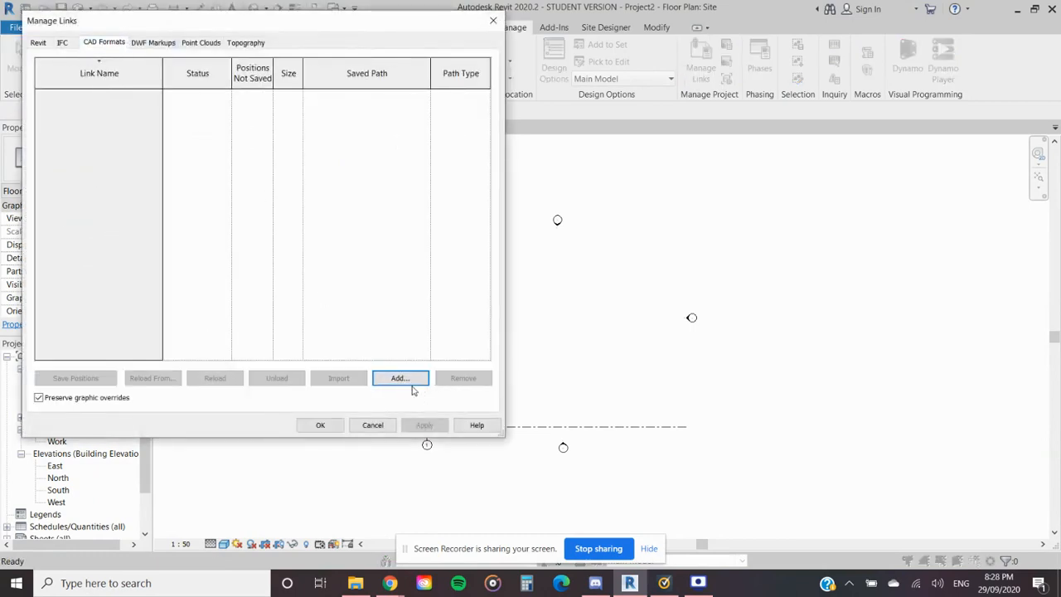
click(402, 379)
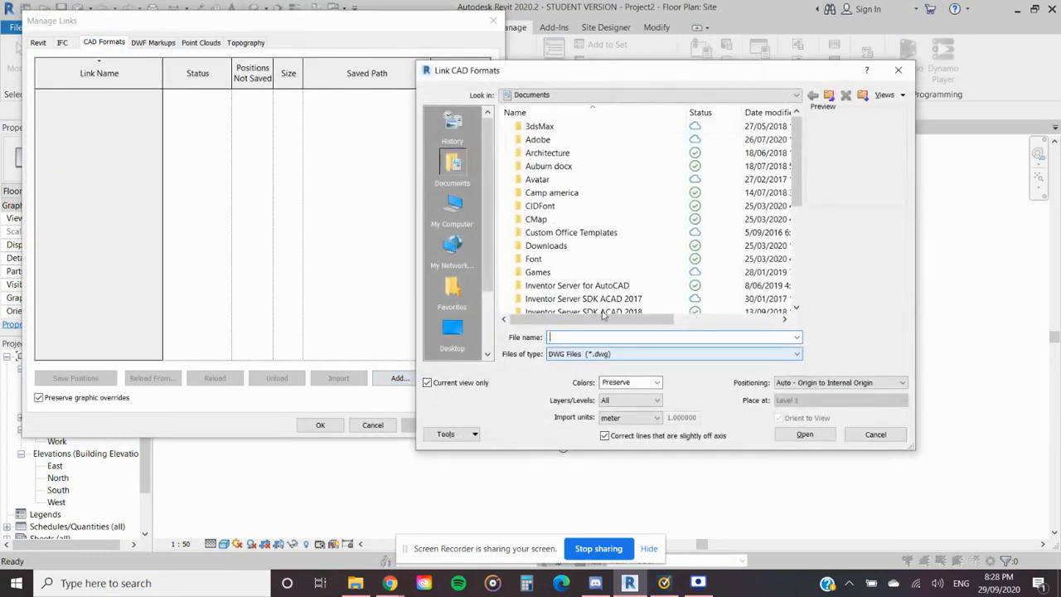
click(453, 207)
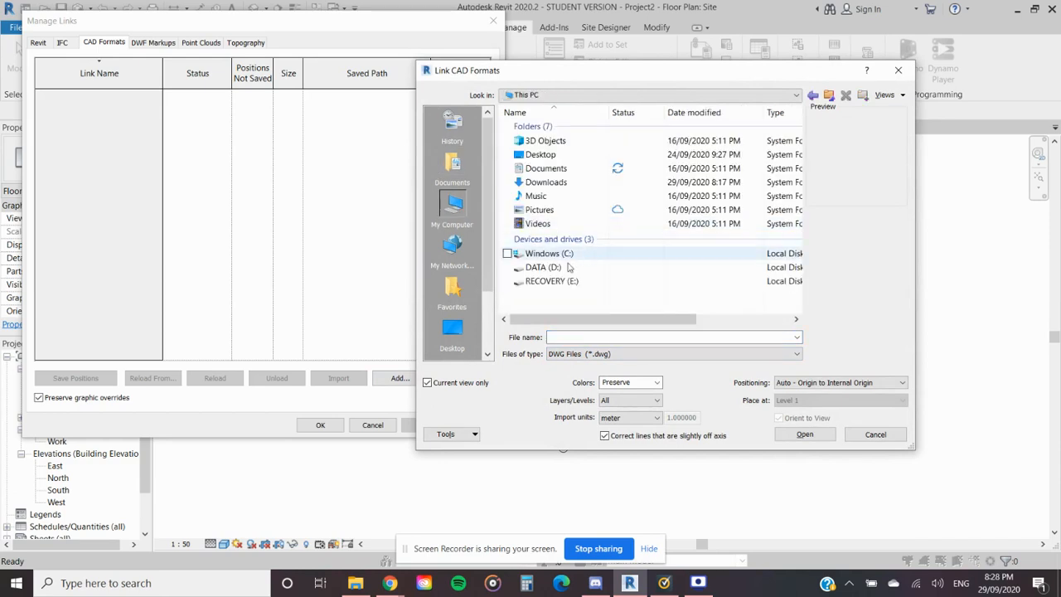
double_click(564, 267)
scroll(576, 255, down, 1)
double_click(553, 232)
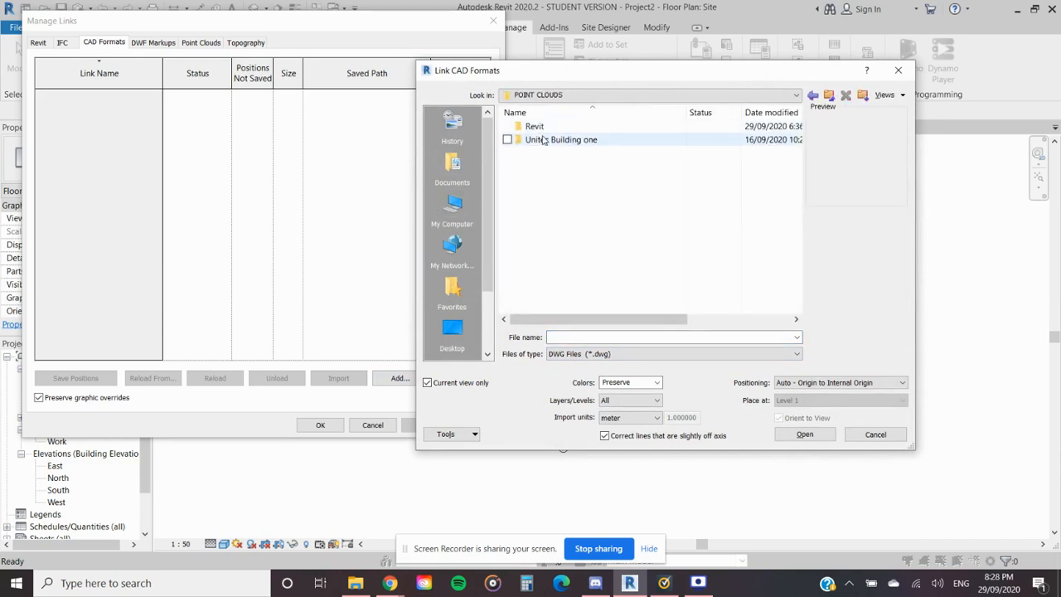
double_click(543, 141)
click(580, 126)
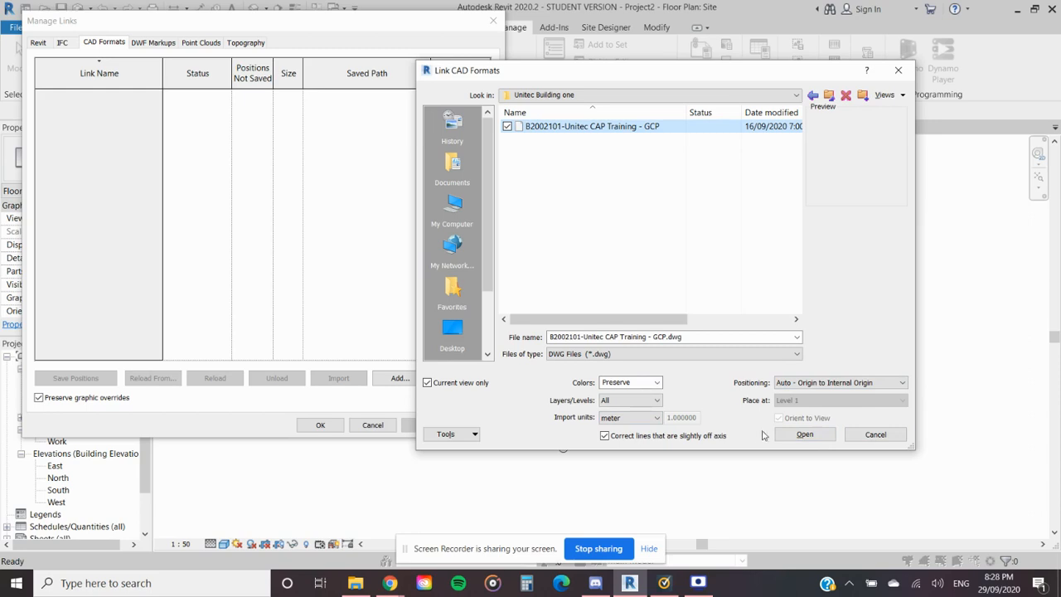
- Link the DWG with Correct lines that are slightly off axis turned off, and close Manage Links
click(605, 436)
click(805, 436)
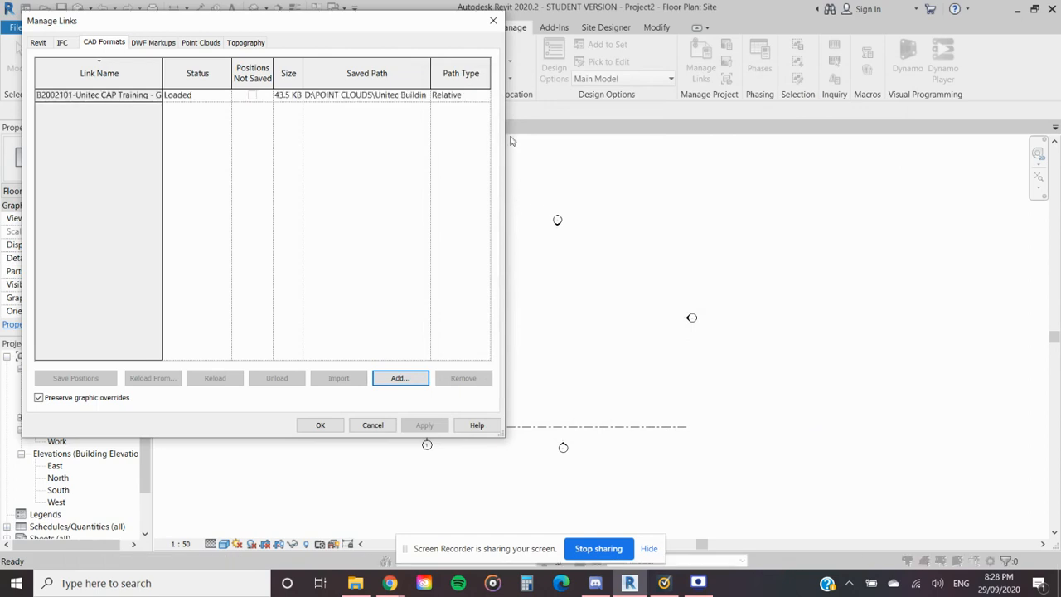
click(92, 94)
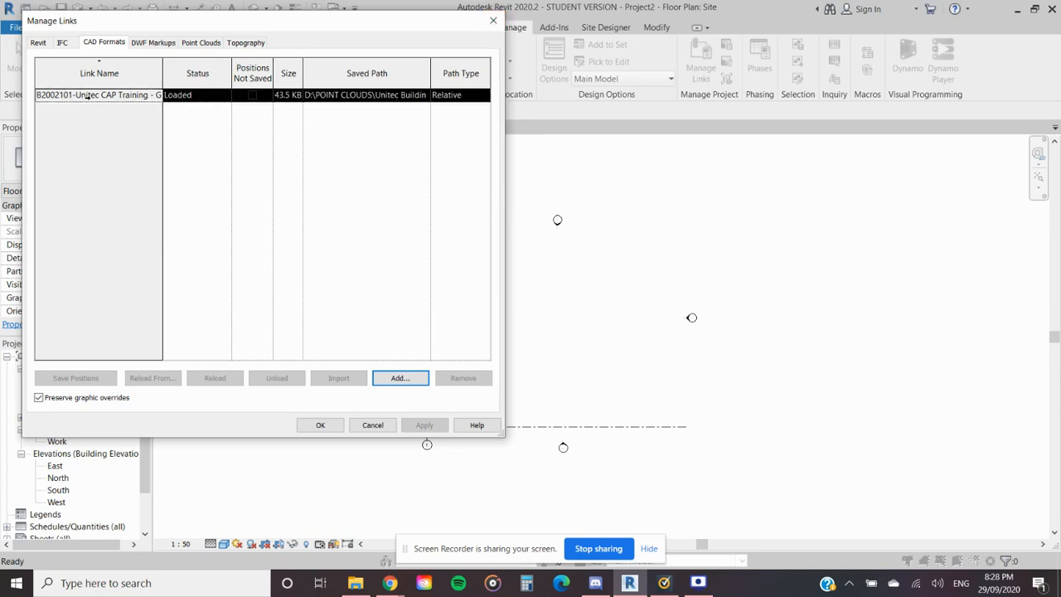
drag(325, 29, 501, 55)
click(663, 47)
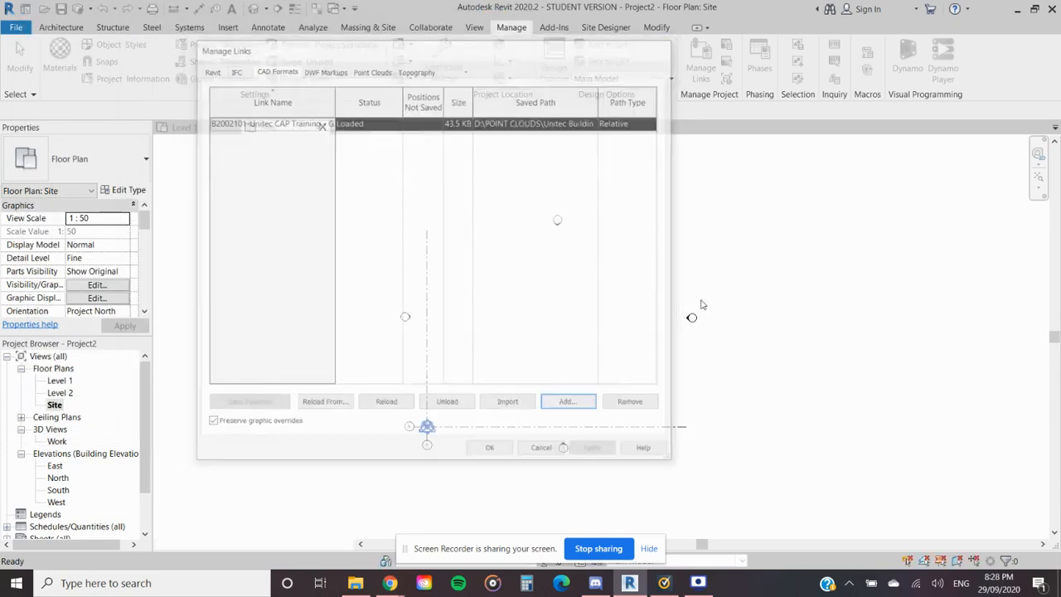
- Select everything in the Site plan and check the selection filter's categories for the linked drawing
scroll(605, 384, down, 3)
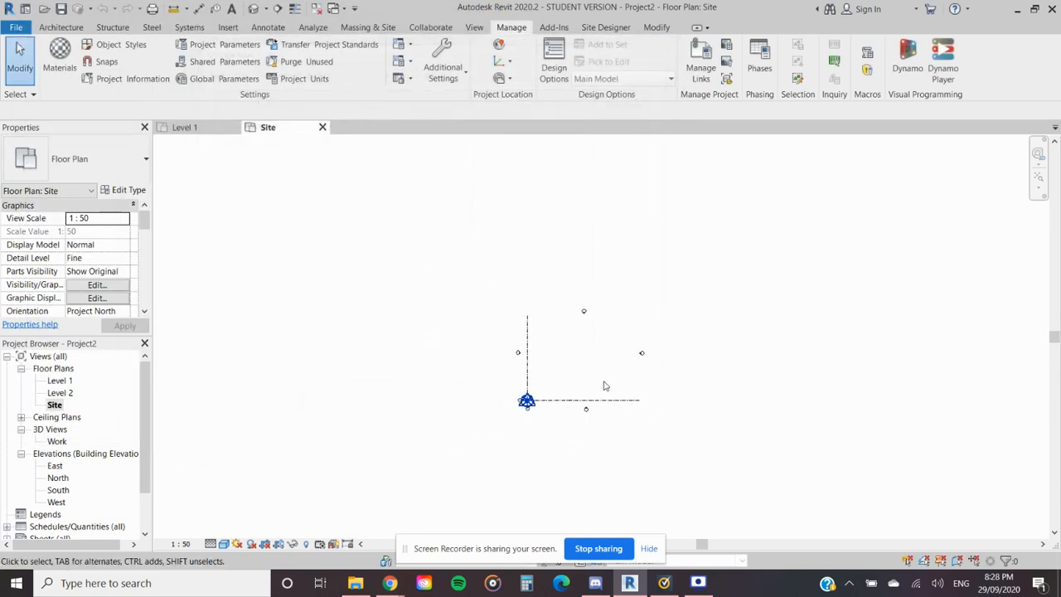
click(1039, 177)
scroll(734, 372, down, 2)
drag(904, 214, 399, 502)
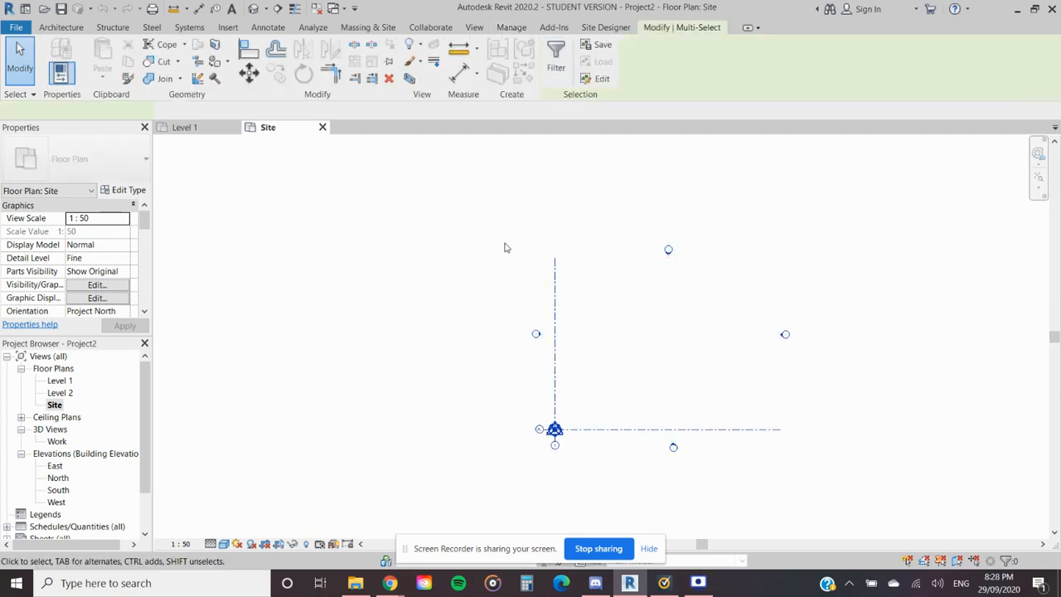
click(553, 56)
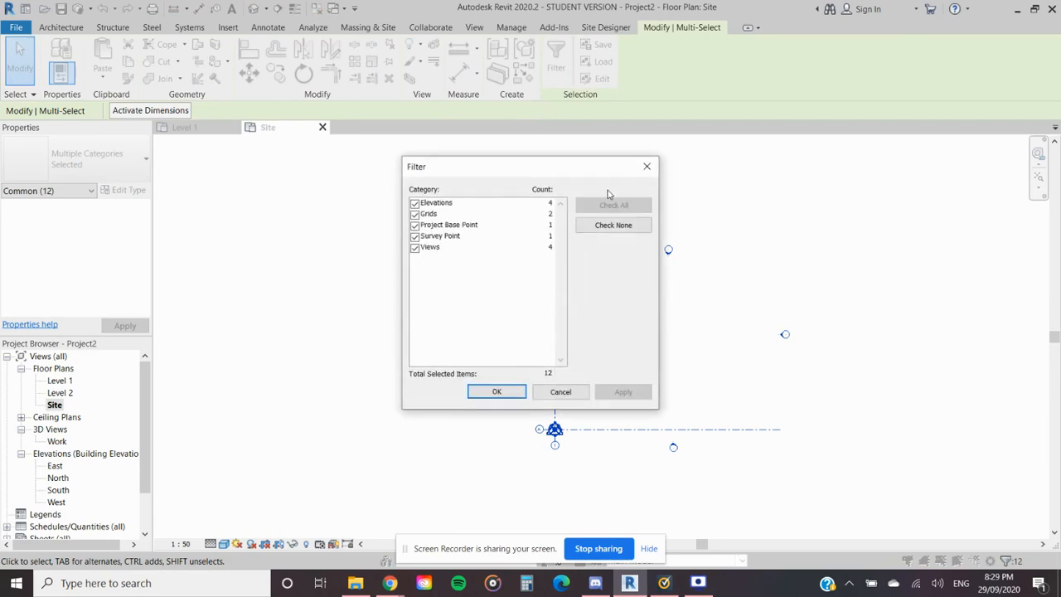
click(646, 166)
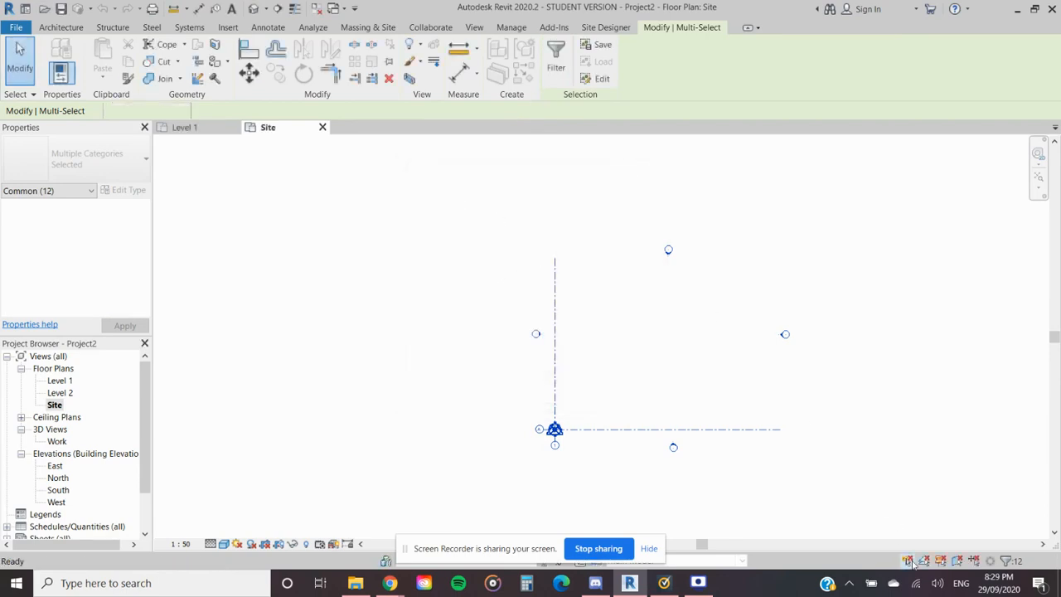
- Reselect the Site plan's elements, check the filter categories again, and fit the view with the selection cleared
click(867, 231)
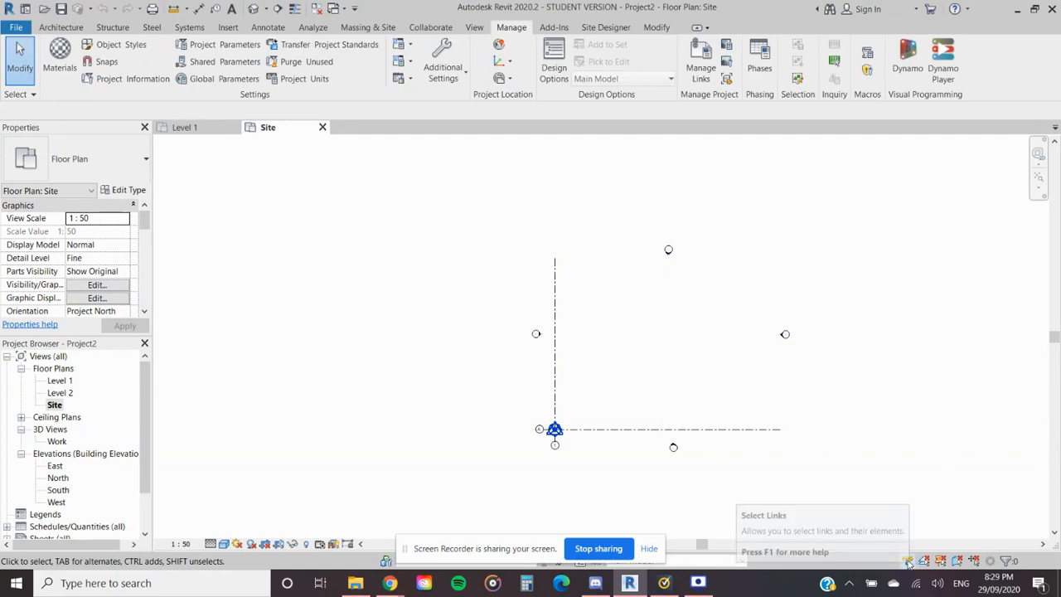
drag(925, 178, 387, 501)
click(554, 58)
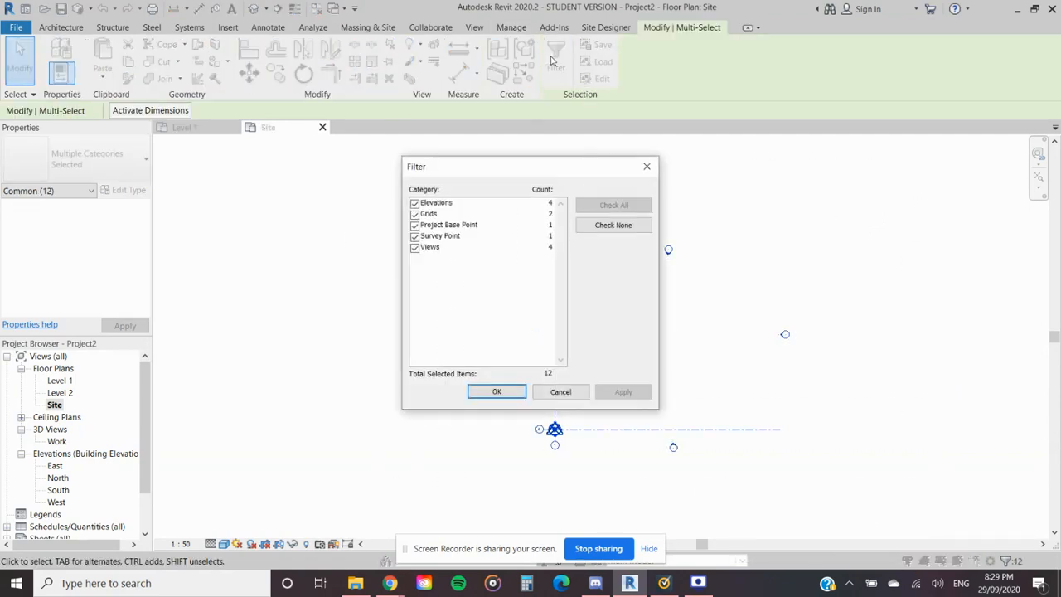
click(647, 166)
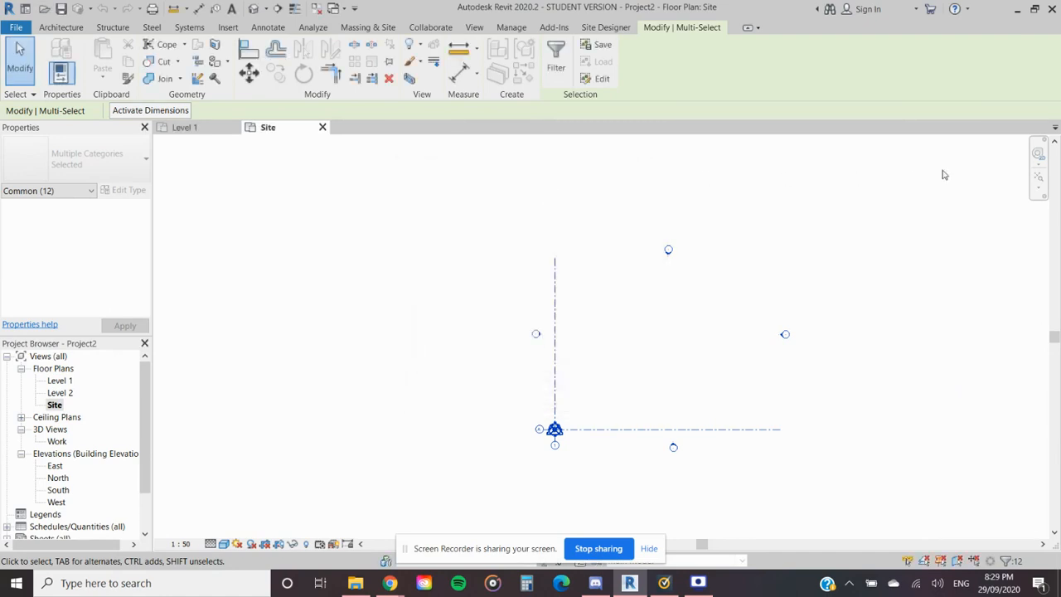
click(1037, 188)
click(987, 226)
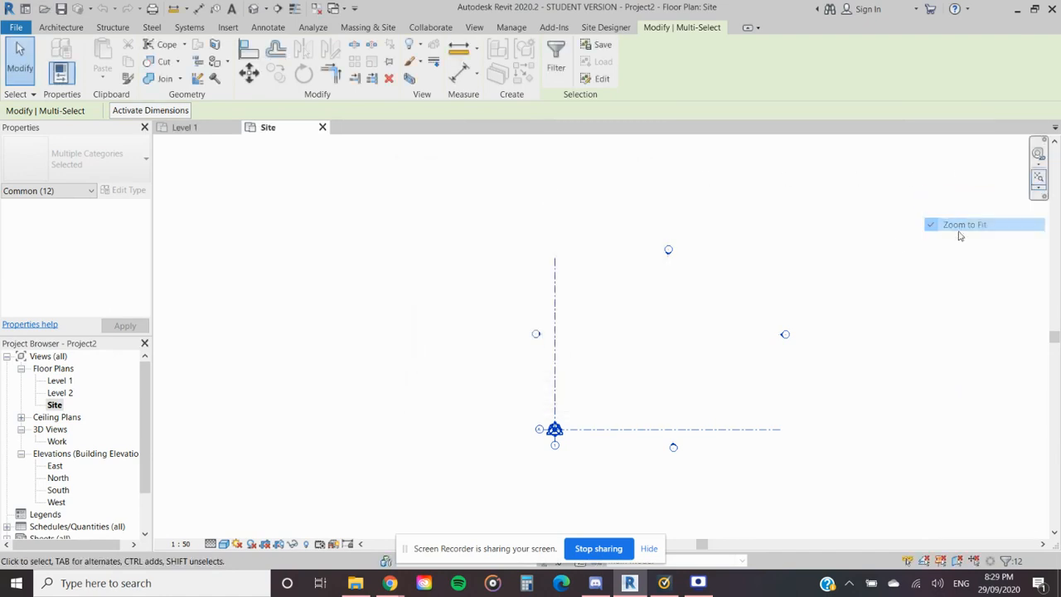
click(775, 269)
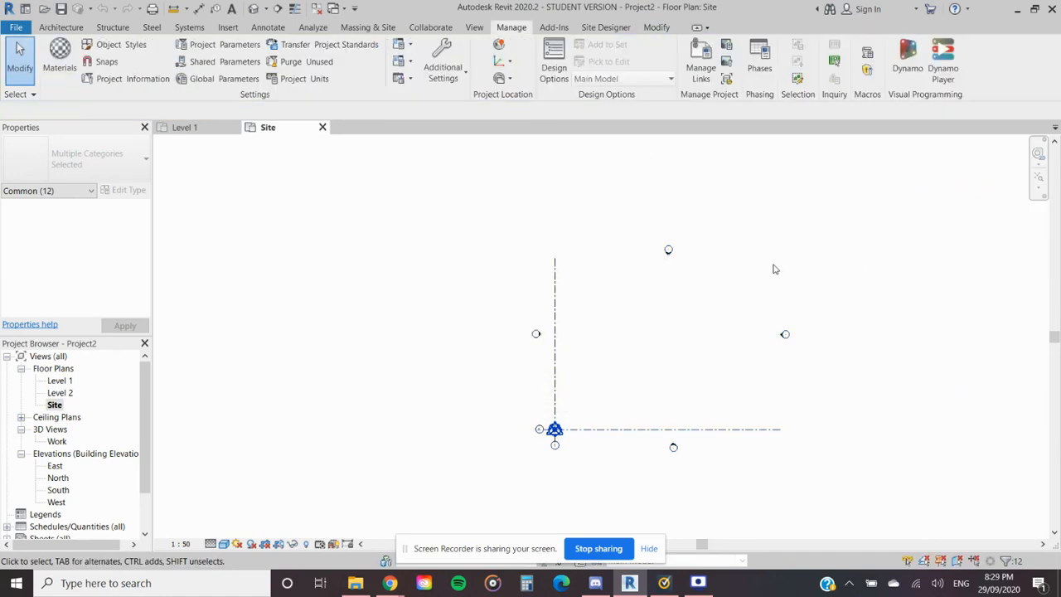
- Switch to the Level 1 plan, select all its elements and check the selection filter for the linked drawing
click(186, 127)
scroll(671, 457, down, 2)
drag(969, 140, 303, 532)
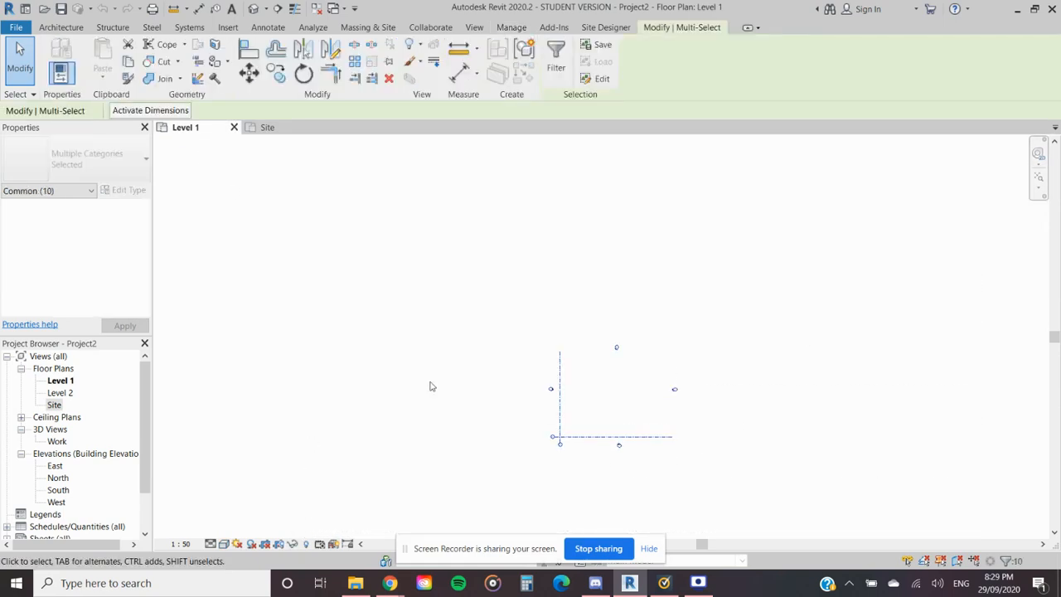
click(555, 58)
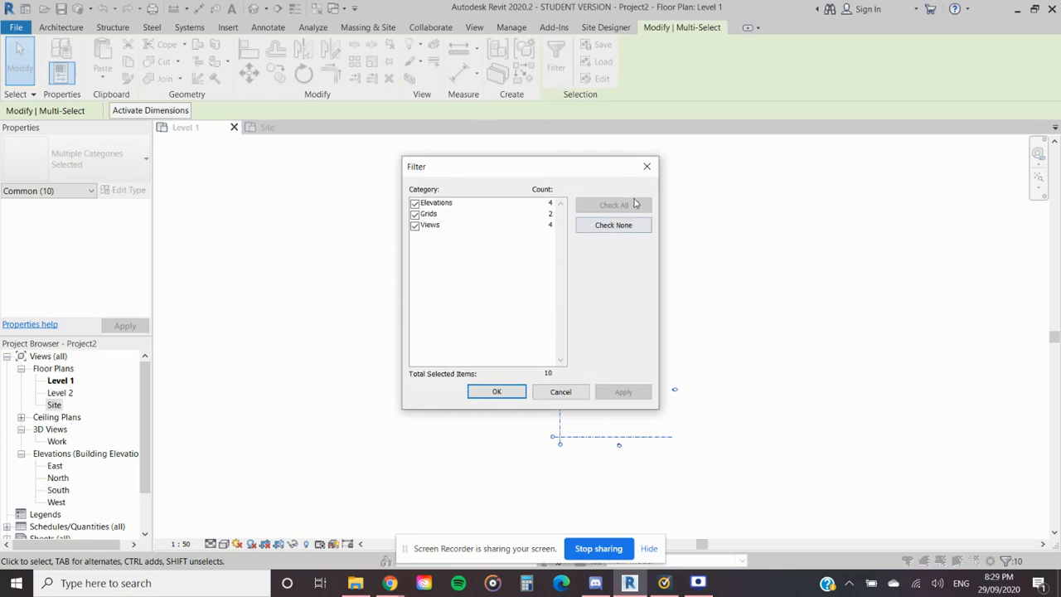
click(647, 166)
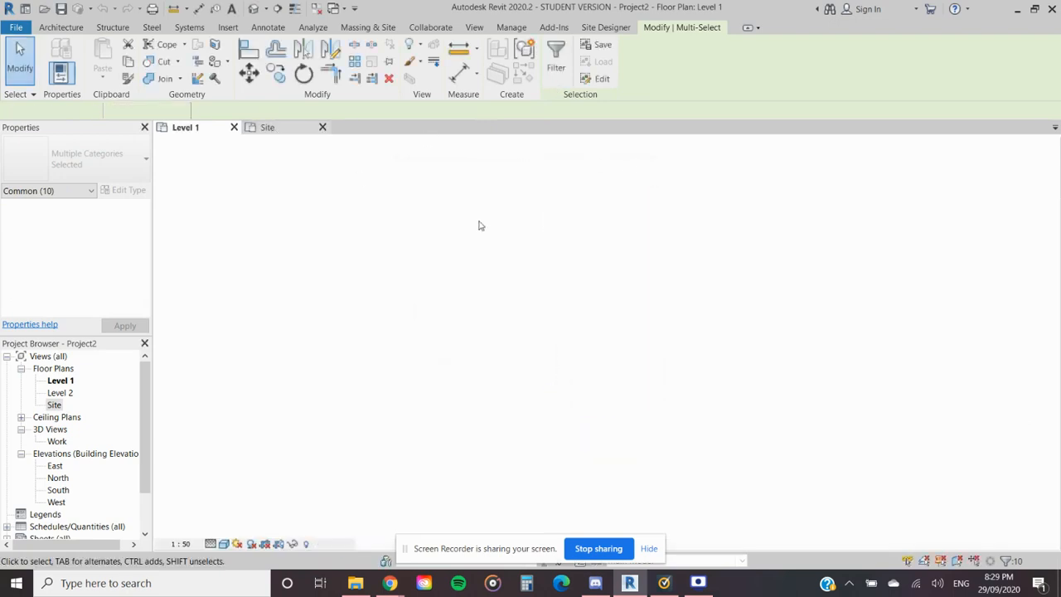
- Return to the Site plan, select all its elements and check the selection filter for the linked drawing
click(864, 417)
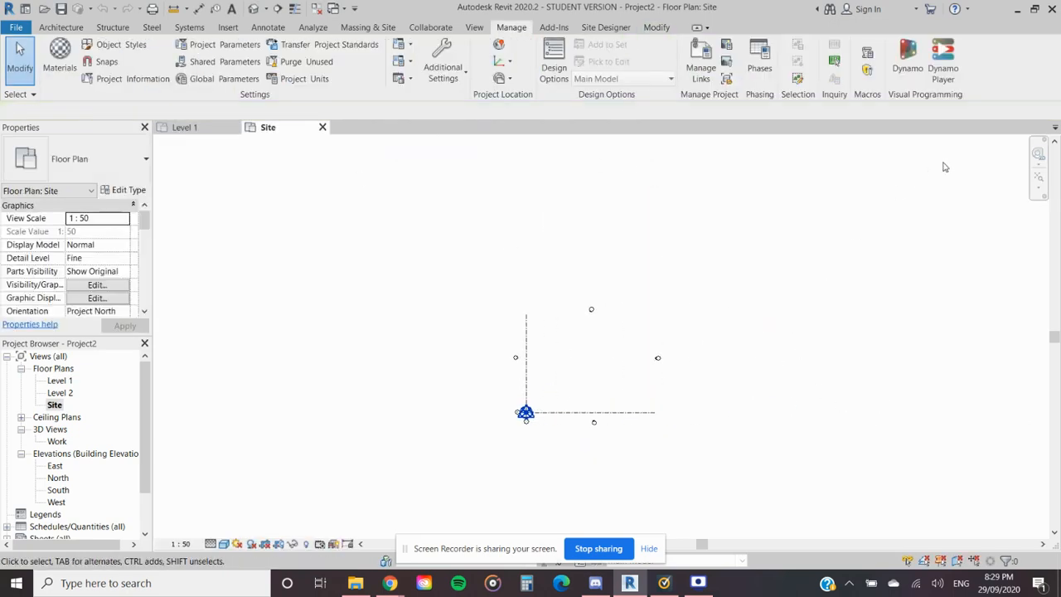
mouse_move(984, 146)
mouse_down()
mouse_move(393, 491)
mouse_move(237, 492)
mouse_up()
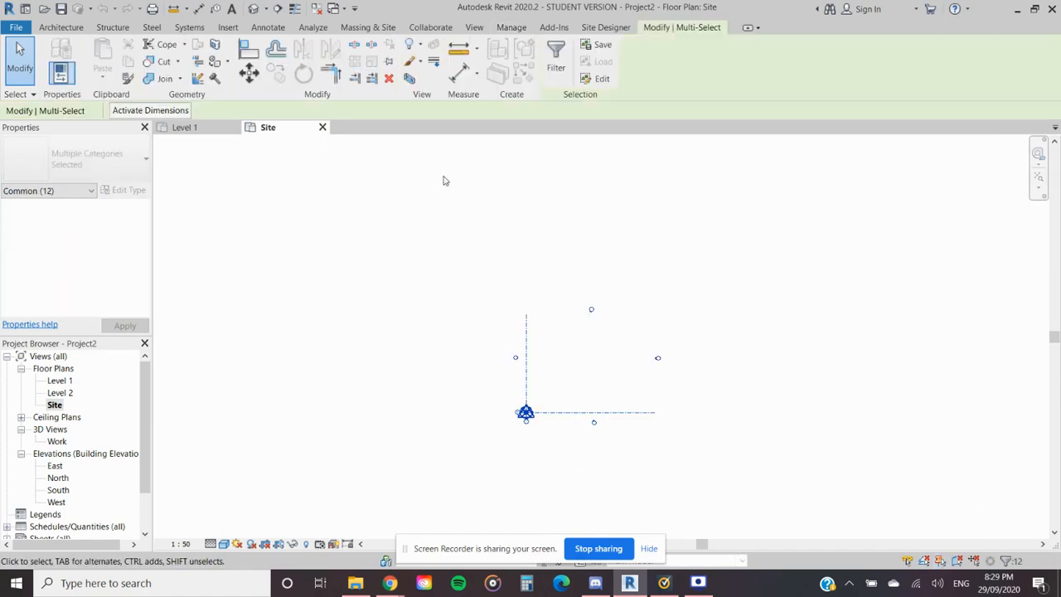
click(556, 57)
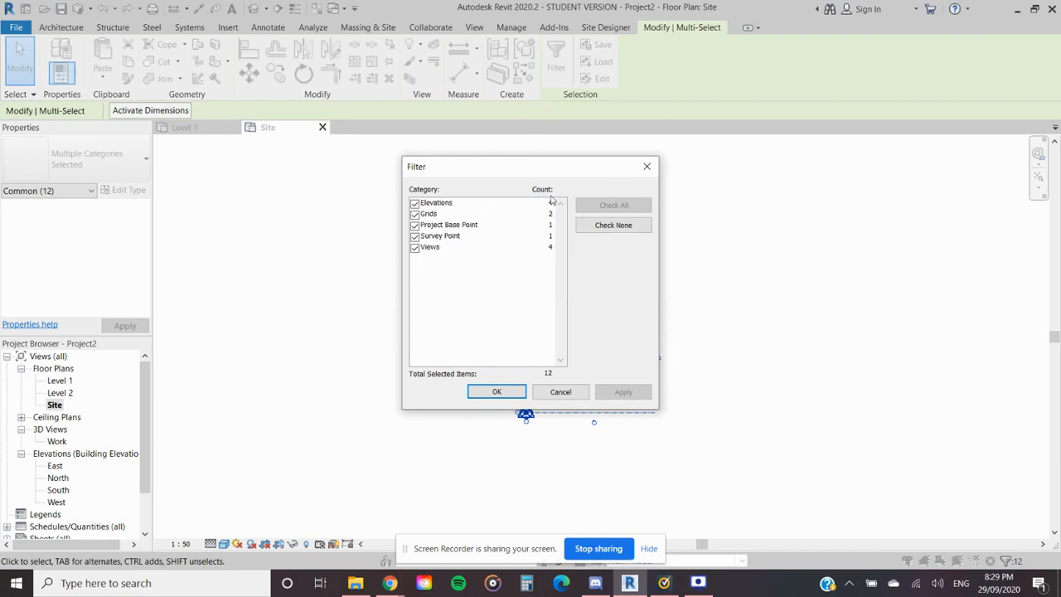
click(646, 166)
scroll(561, 368, down, 4)
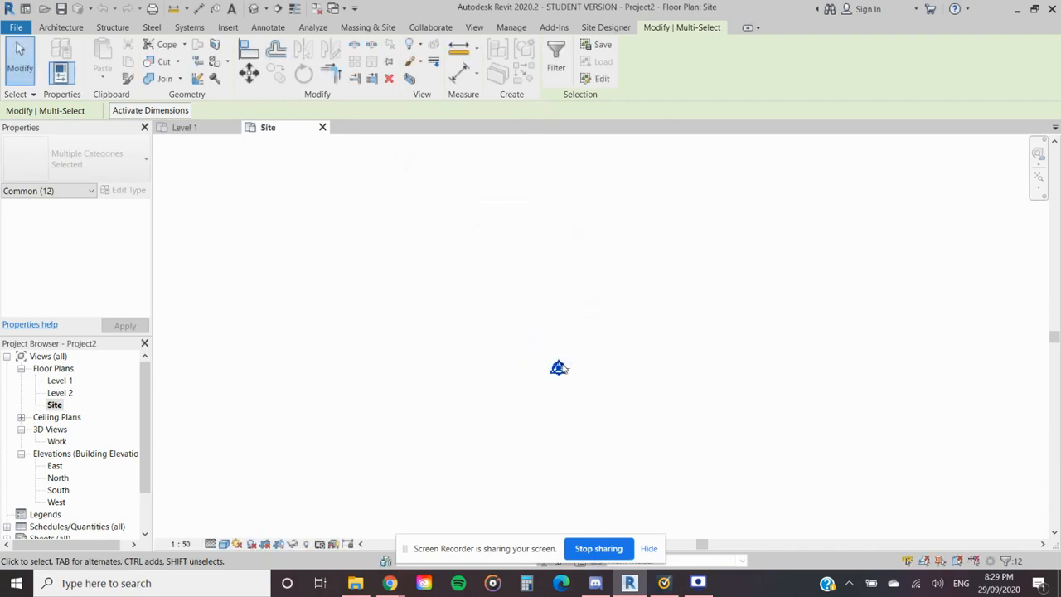
- Select everything in the Site plan once more, review the filter's categories, and clear the selection
drag(930, 145, 300, 476)
click(556, 60)
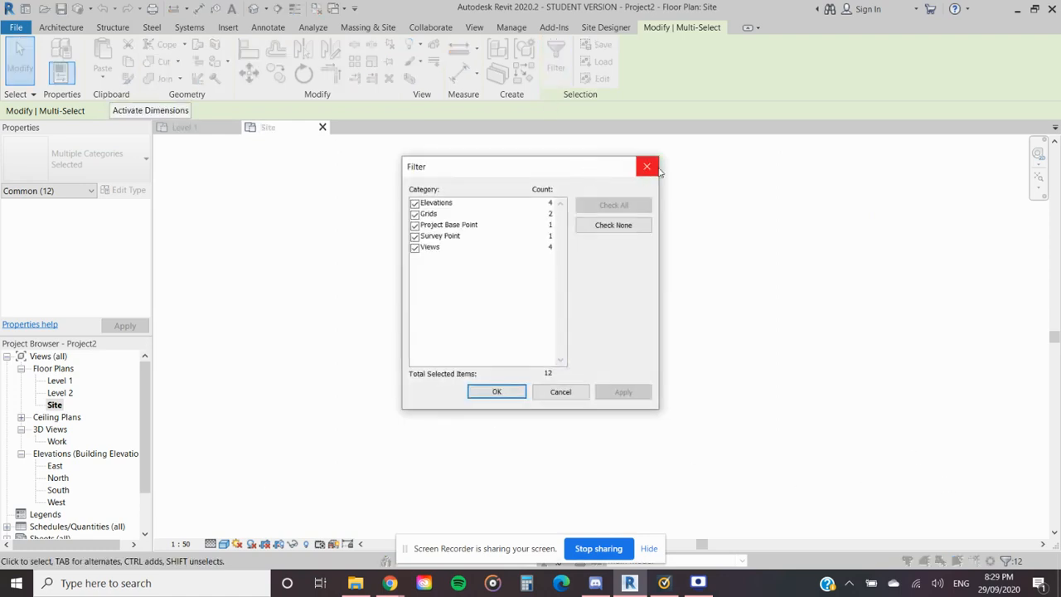
click(647, 166)
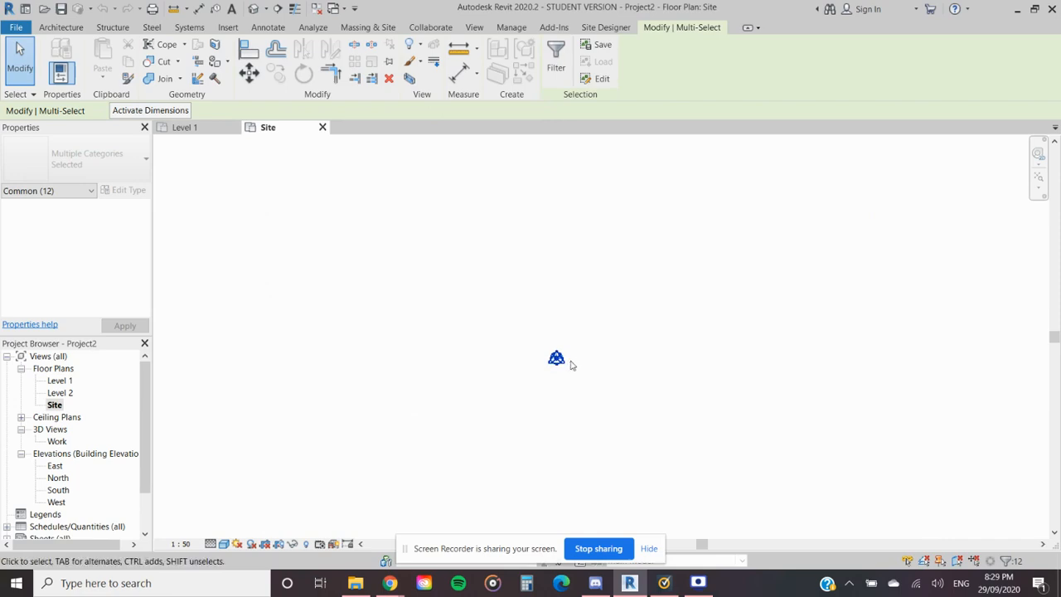
scroll(570, 364, up, 5)
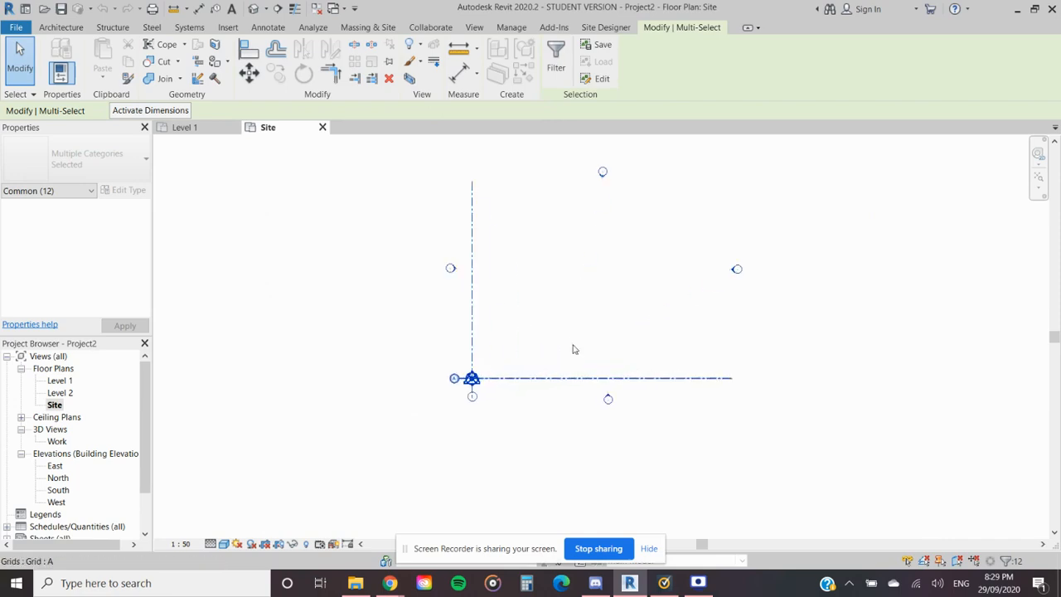
key(Escape)
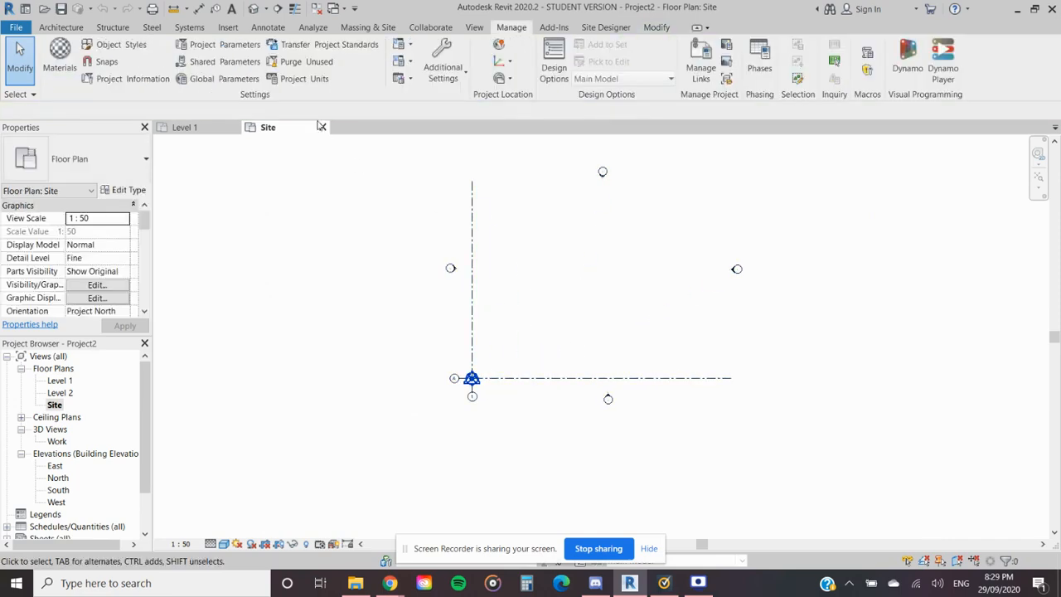
- Link B2002101-Unitec CAP Training - GCP.dwg as a CAD format through Manage Links, keeping the current link options
click(554, 28)
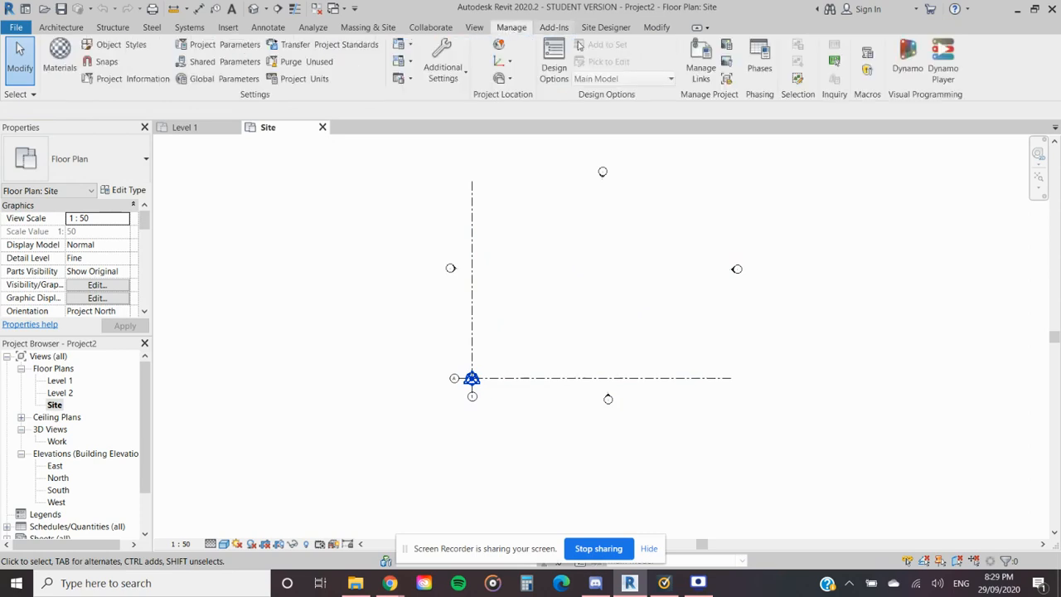
click(700, 65)
click(276, 70)
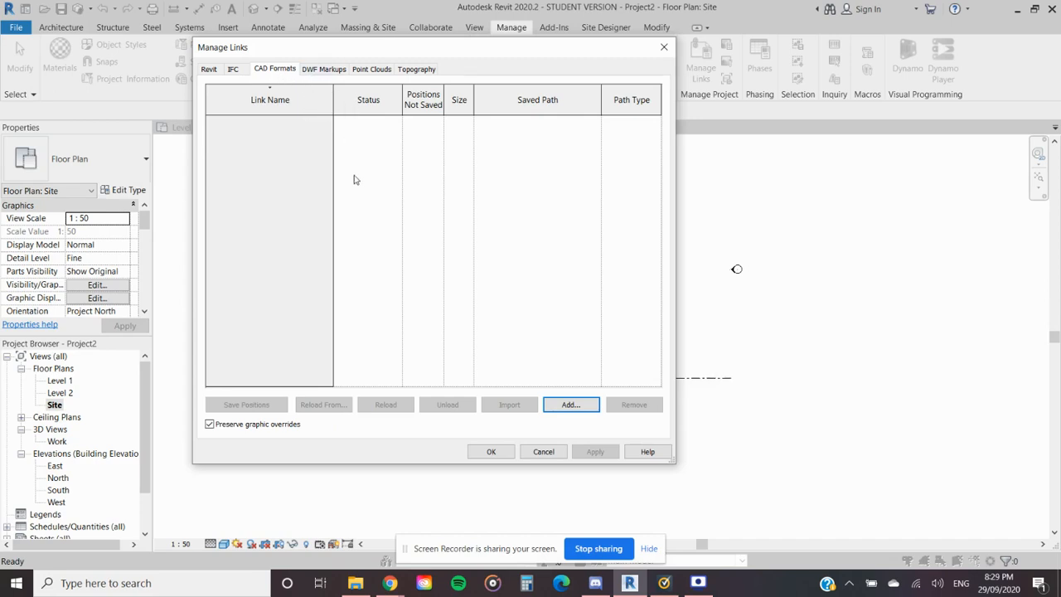
click(234, 70)
click(274, 71)
click(572, 404)
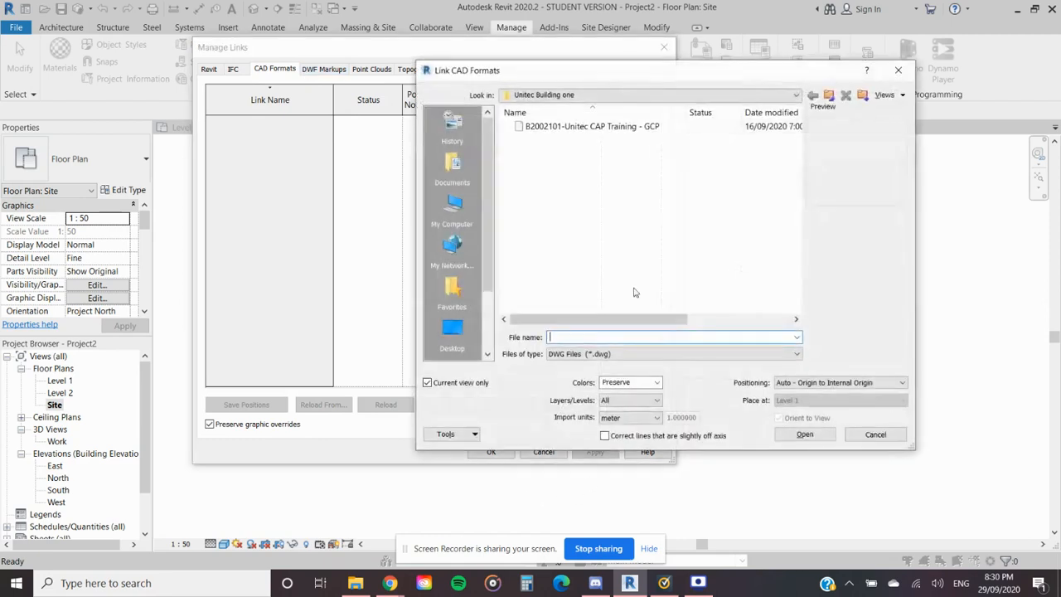
click(592, 128)
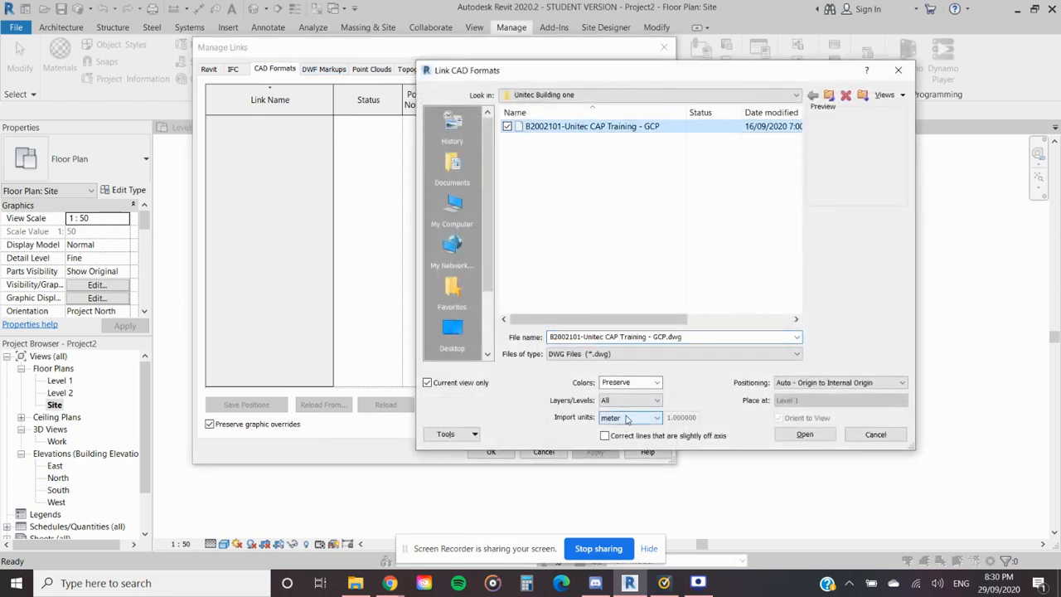
click(789, 436)
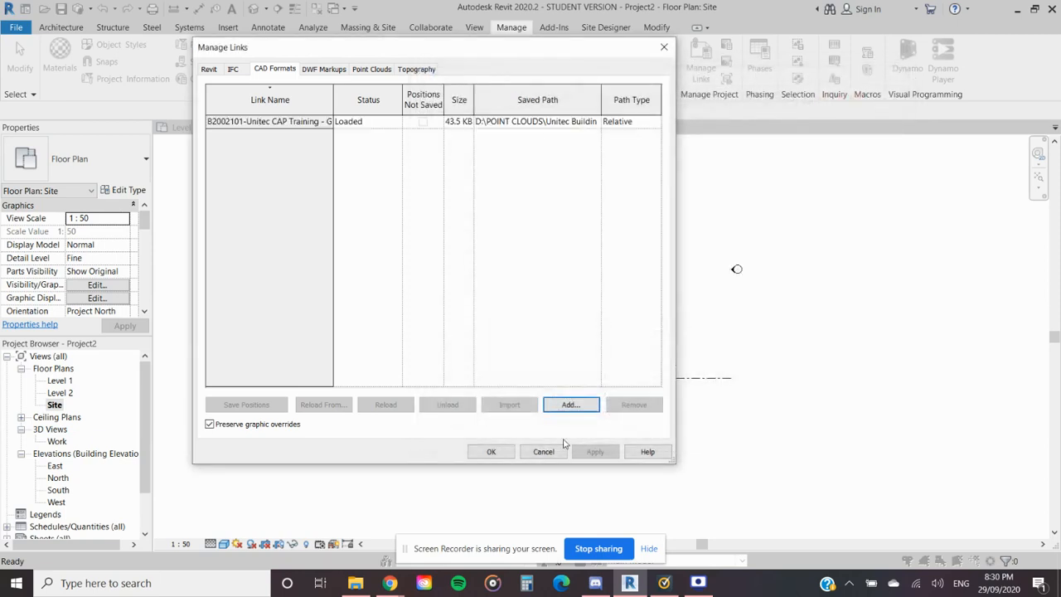
click(491, 452)
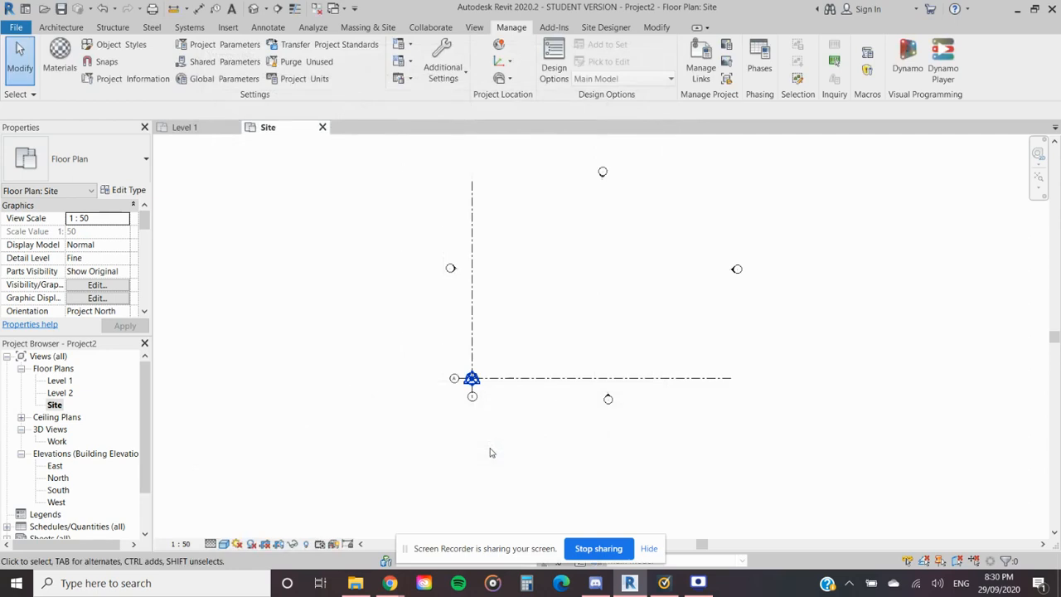
- Select the Site plan's elements and check the filter categories for the newly added DWG link
scroll(518, 428, down, 2)
drag(878, 158, 290, 509)
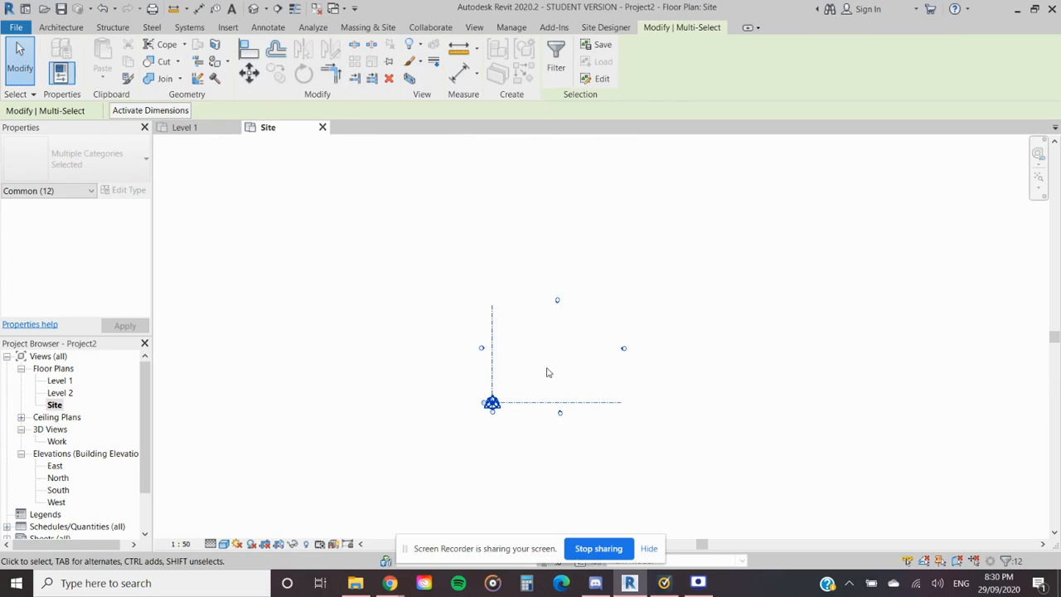
click(546, 372)
scroll(580, 361, up, 2)
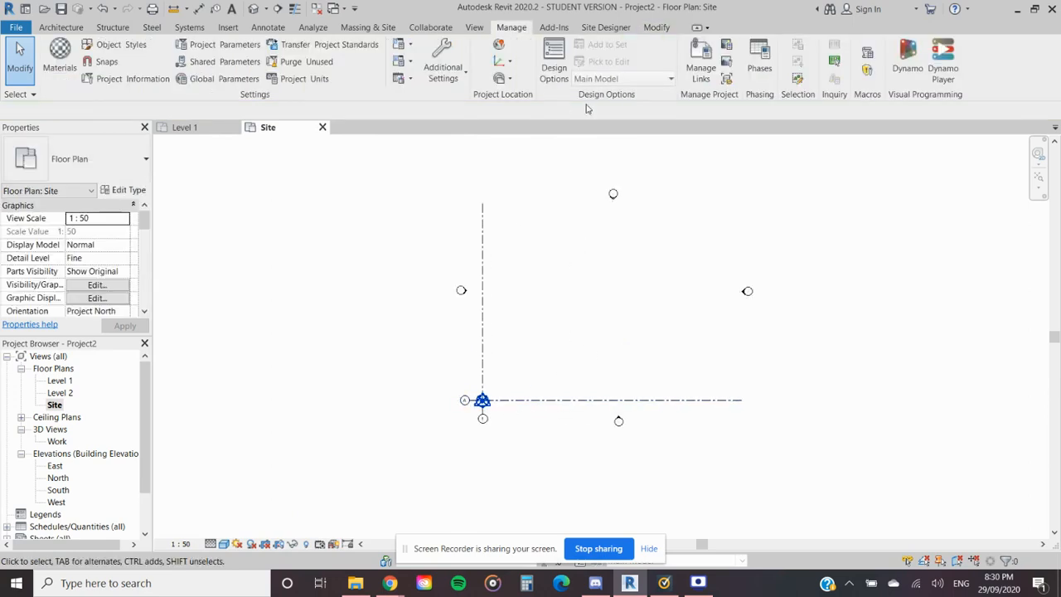
drag(924, 153, 282, 505)
click(555, 58)
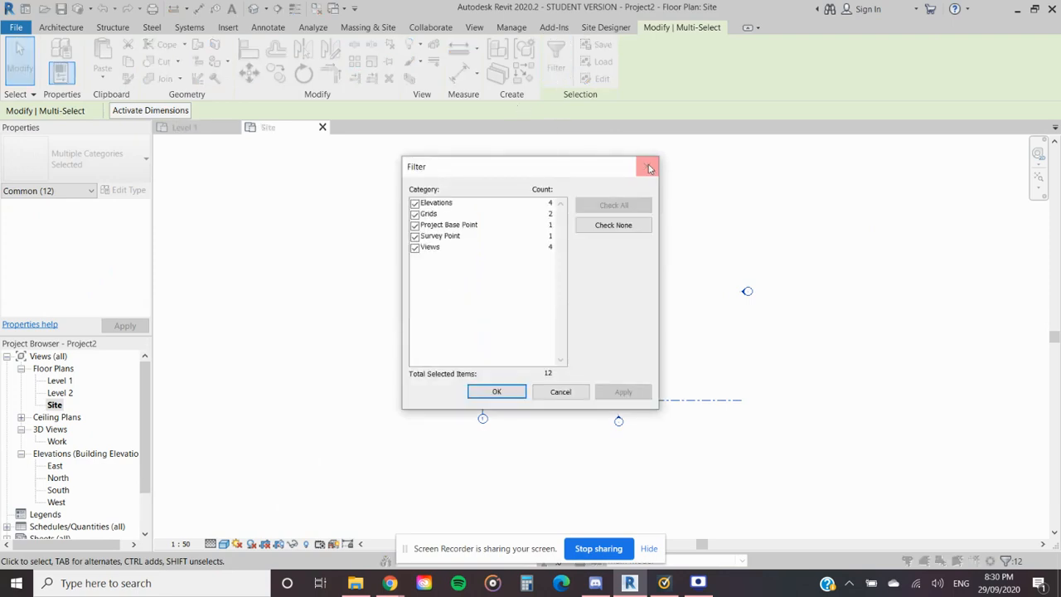
click(646, 167)
- Reload the linked B2002101-Unitec CAP Training - GCP drawing in Manage Links and accept the dialog
click(512, 27)
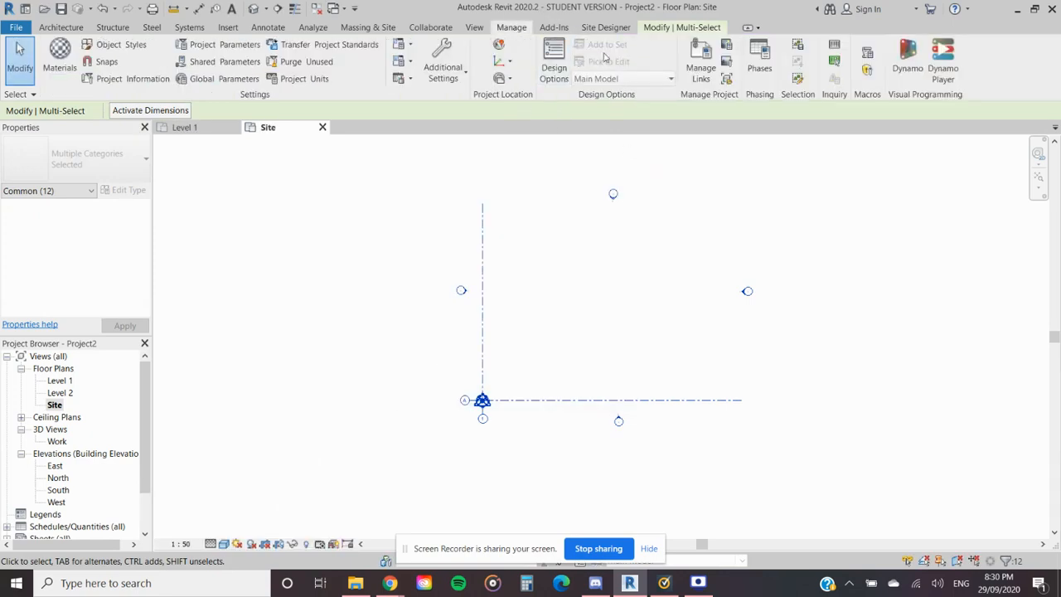
click(698, 70)
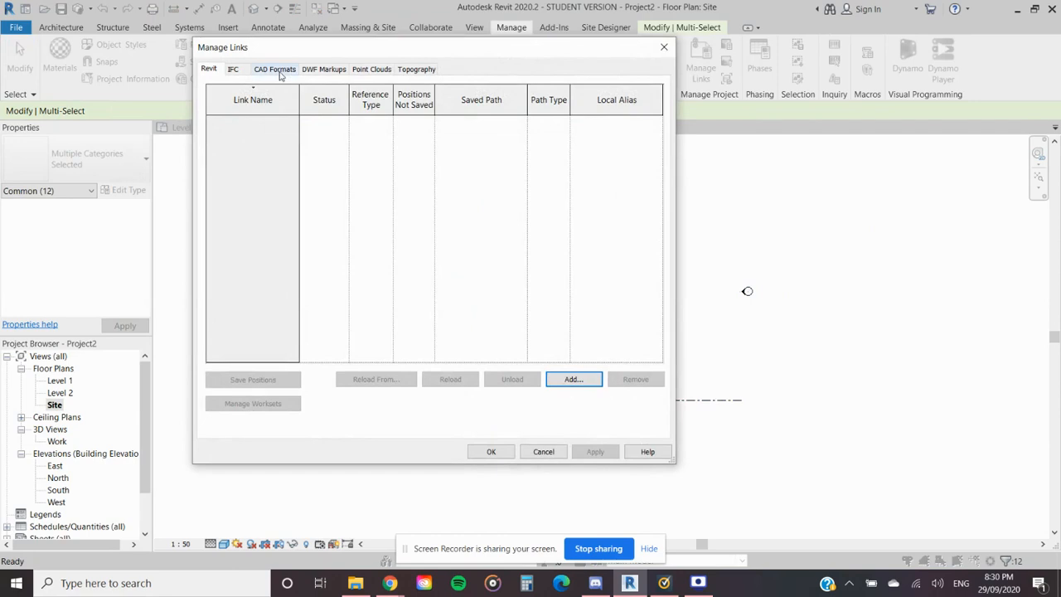
click(279, 71)
click(289, 121)
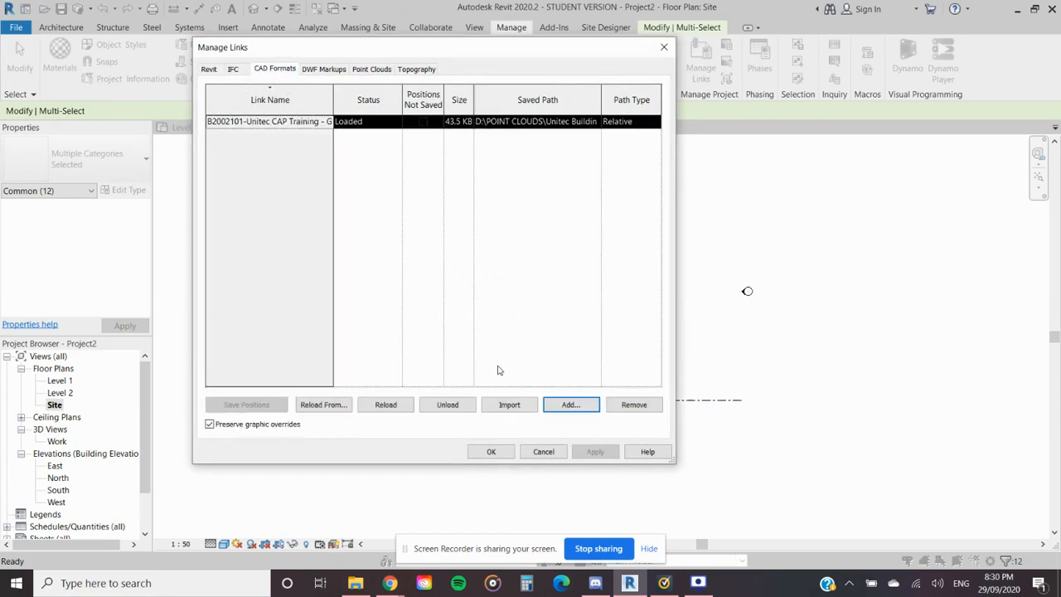
click(395, 407)
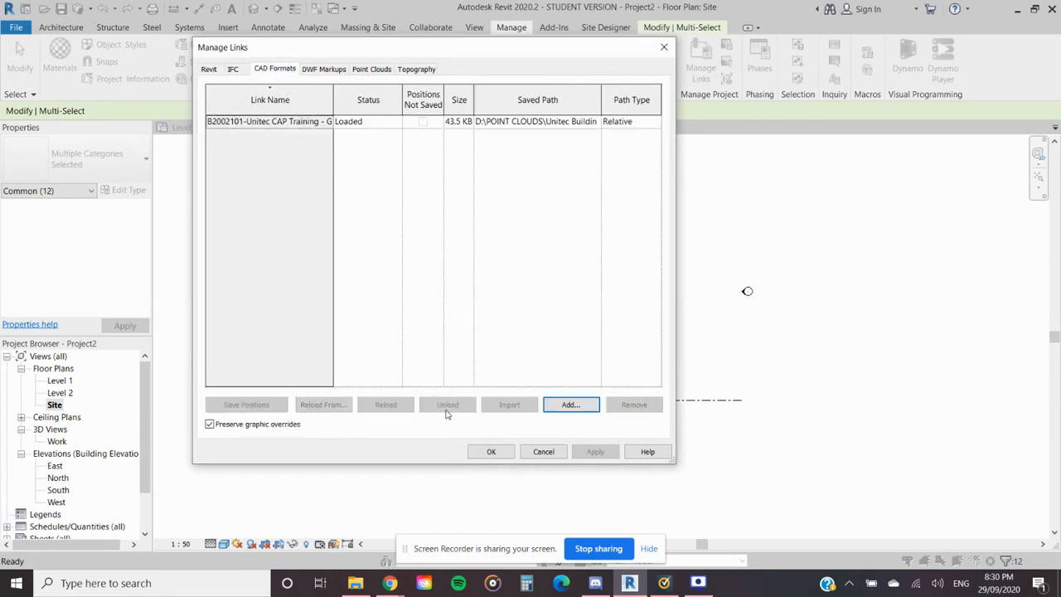
click(491, 453)
- Fit the Level 1 plan and the Site plan to their extents, and select the linked drawing in the Site plan
click(186, 127)
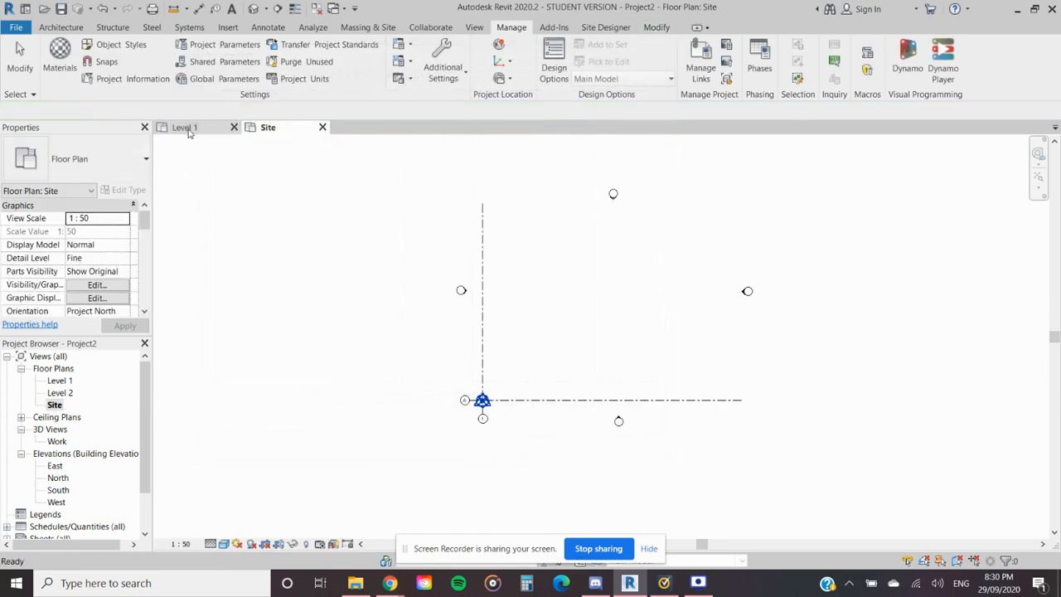
click(1038, 176)
click(270, 127)
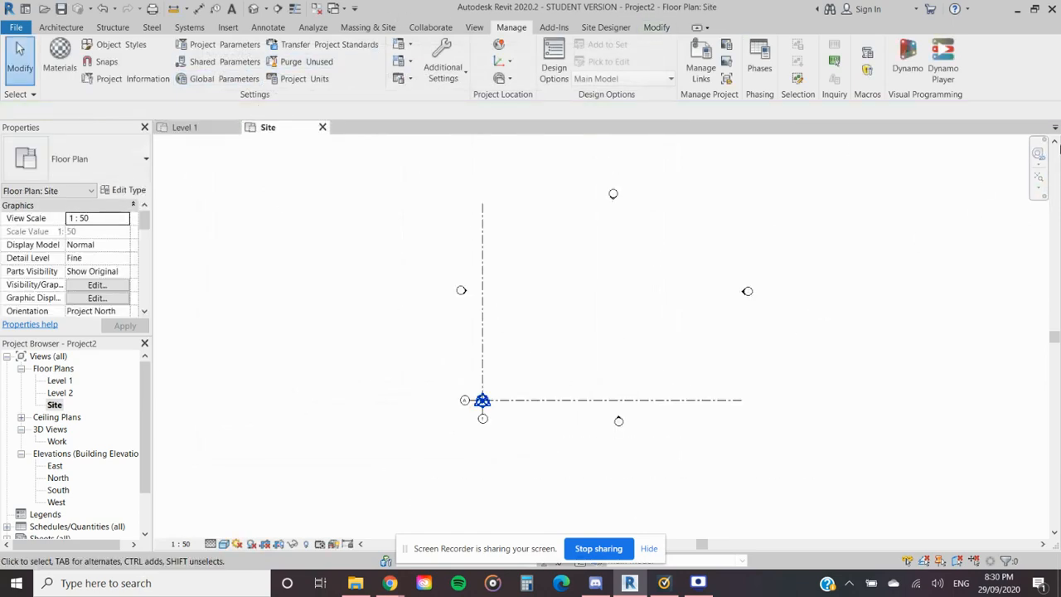
click(1039, 176)
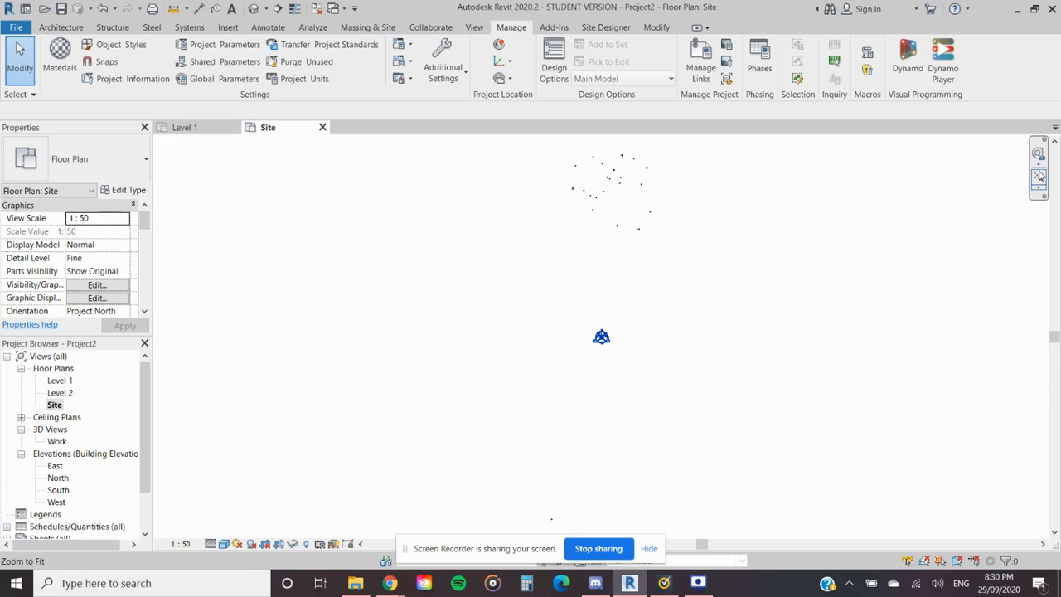
click(616, 193)
- Examine the linked drawing's survey points up close and their position relative to the project base point and grids
scroll(610, 261, down, 1)
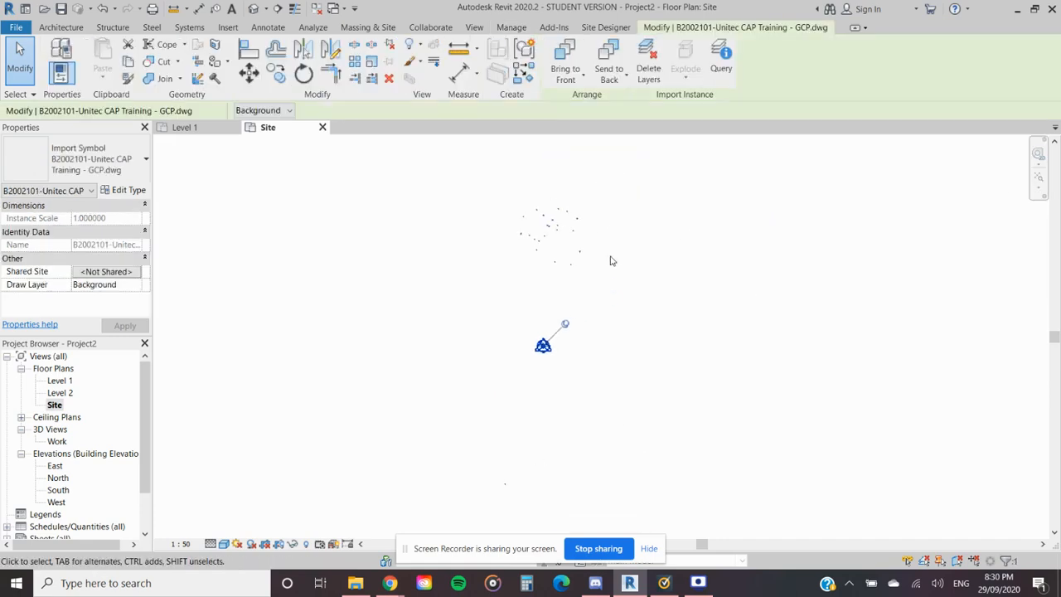
scroll(554, 247, up, 3)
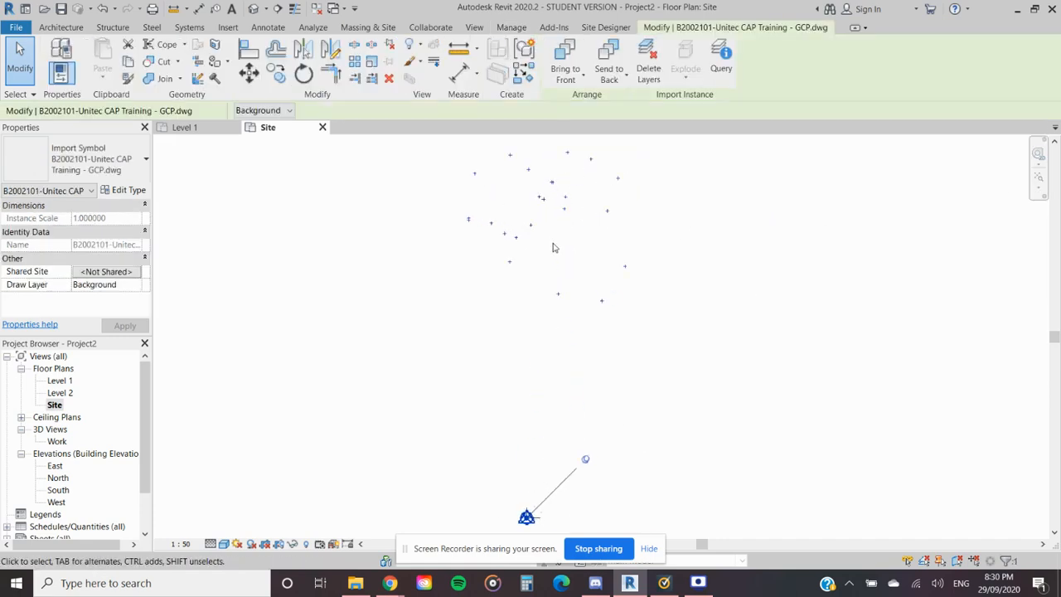
scroll(539, 455, up, 3)
middle_drag(527, 422, 522, 231)
scroll(524, 420, up, 3)
scroll(526, 412, down, 5)
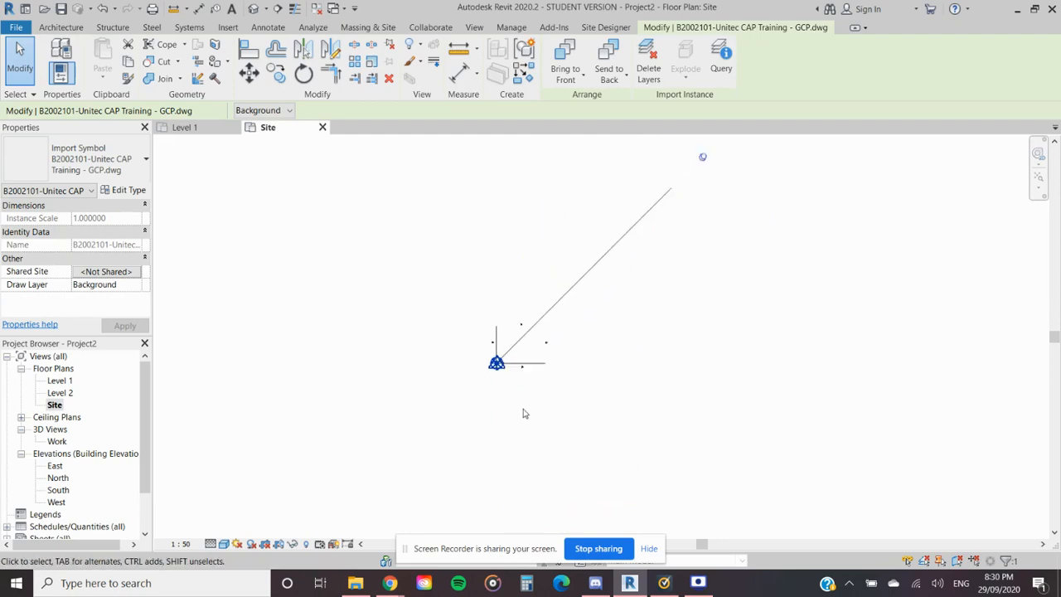
scroll(533, 369, down, 3)
scroll(509, 249, up, 4)
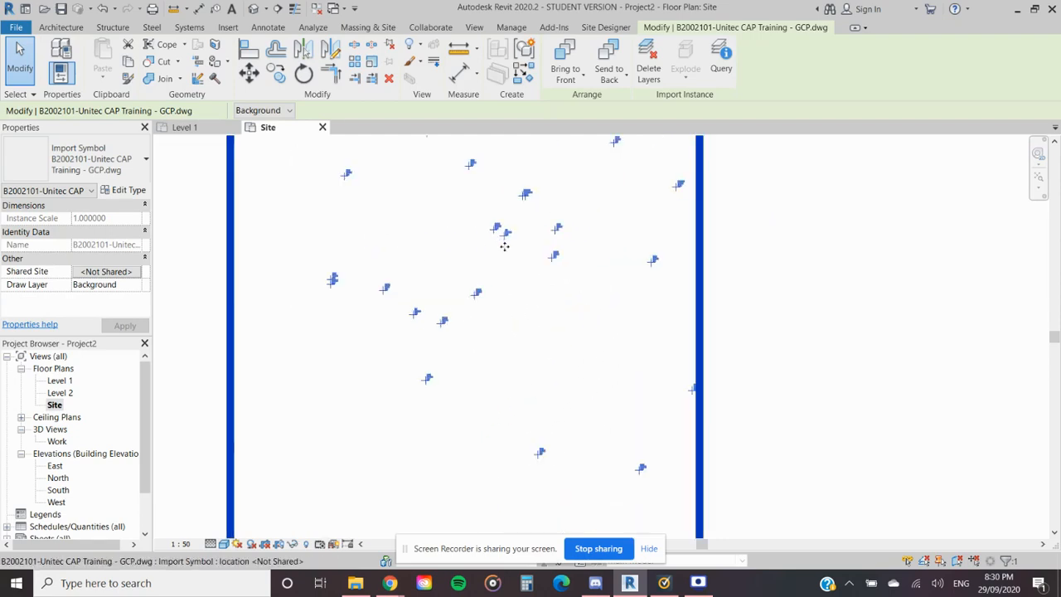
scroll(495, 285, up, 6)
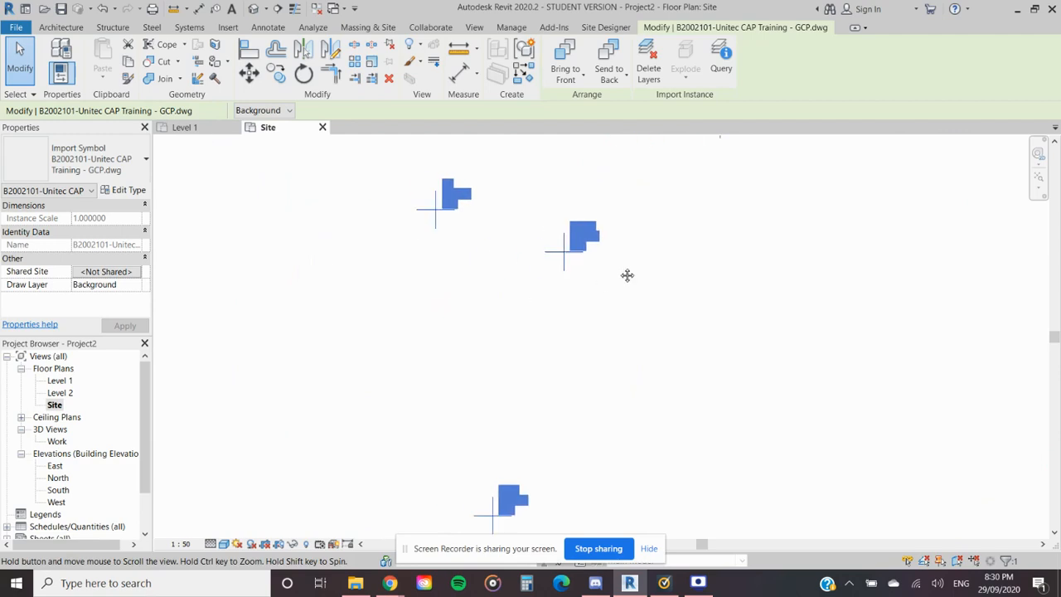
scroll(670, 364, up, 5)
middle_drag(630, 230, 569, 407)
scroll(567, 397, up, 1)
scroll(554, 370, down, 8)
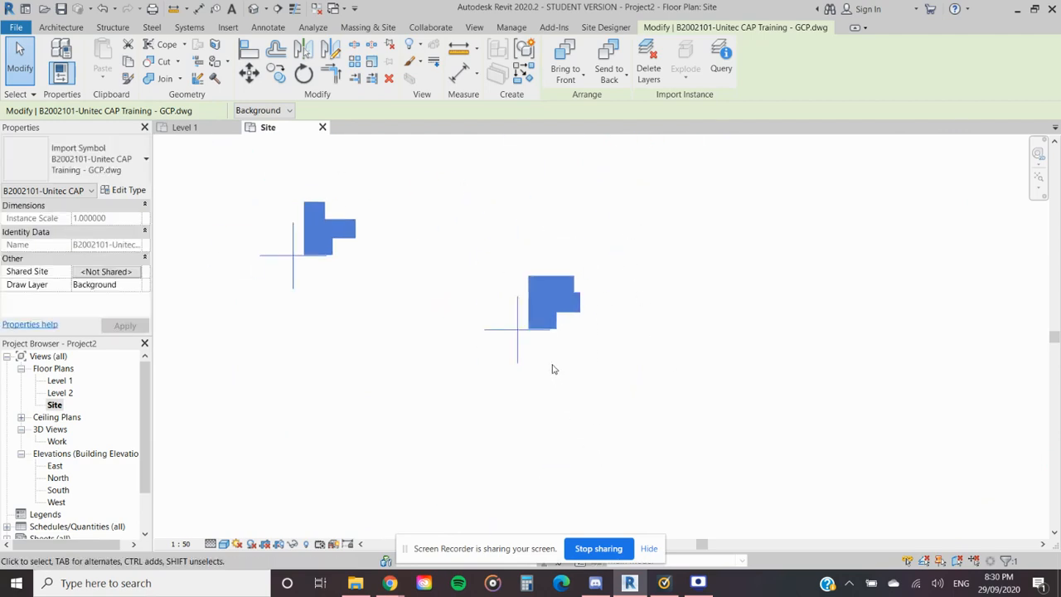
middle_drag(654, 427, 536, 325)
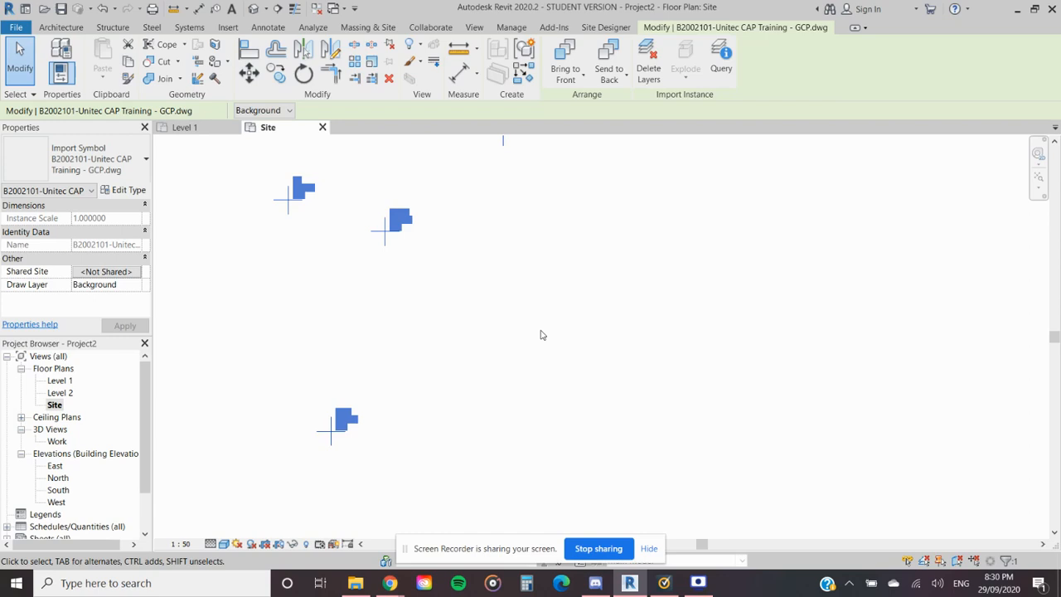
scroll(359, 450, up, 1)
scroll(434, 401, down, 6)
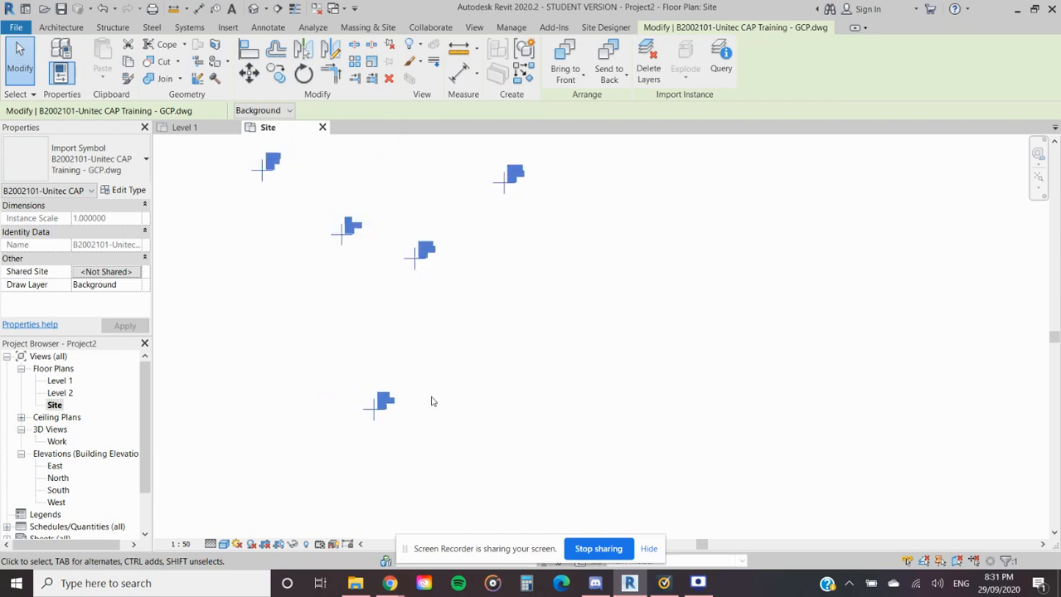
- Clear the selection, reselect the linked drawing in the Site plan and unpin it
click(422, 279)
scroll(522, 323, down, 3)
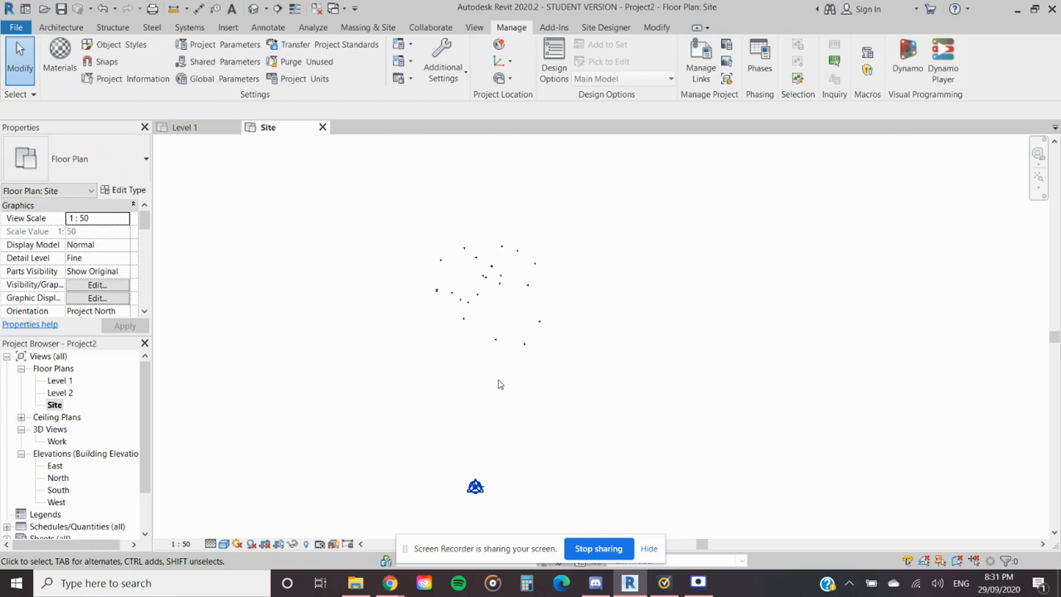
click(511, 314)
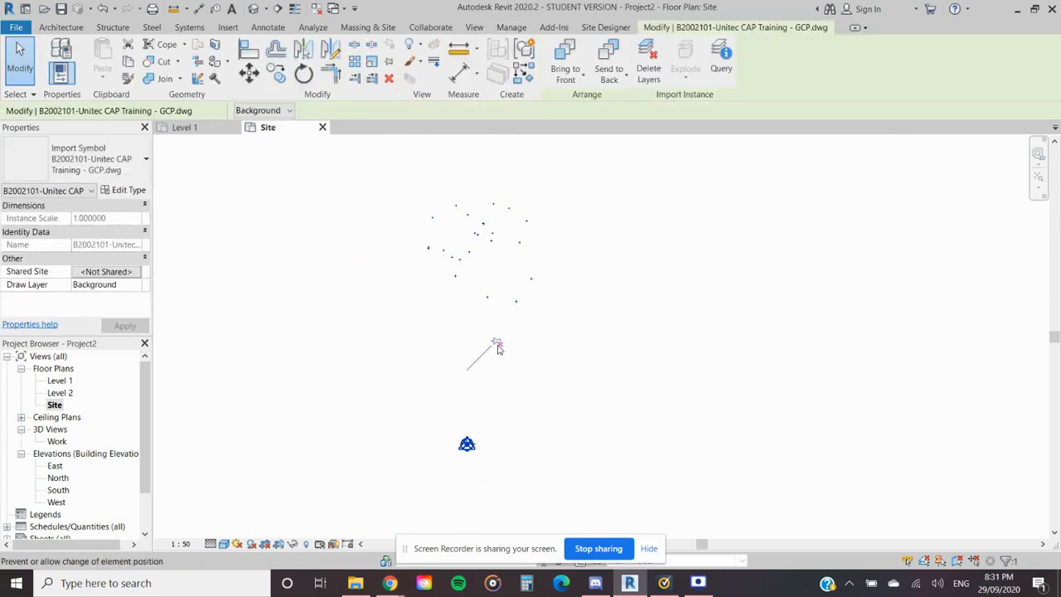
click(585, 310)
click(487, 299)
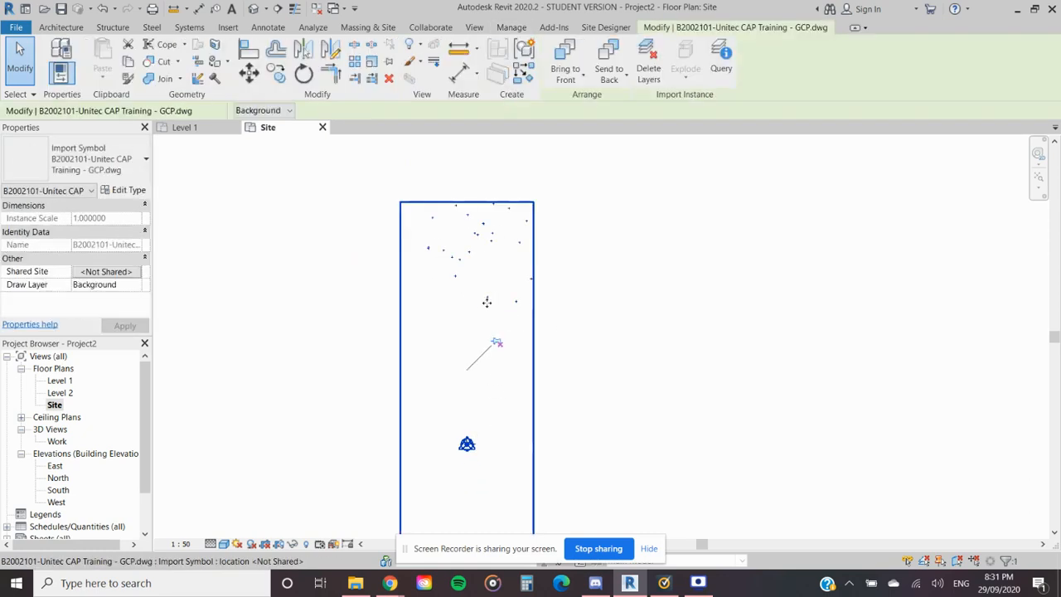
- Inspect the cross-marked survey points in the Site plan at close range and clear the linked drawing's selection
scroll(530, 306, up, 3)
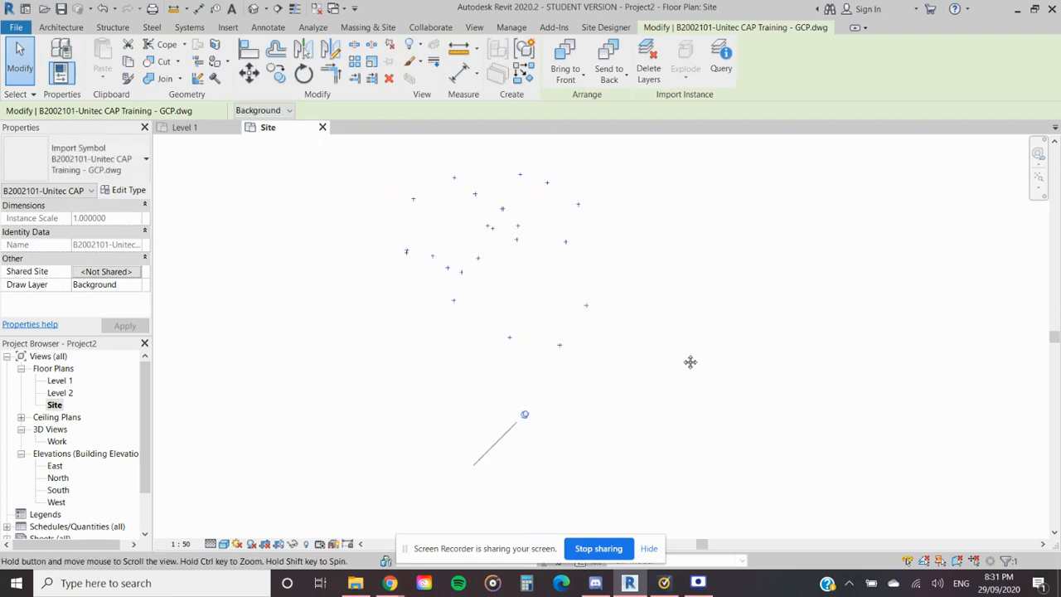
scroll(505, 355, up, 8)
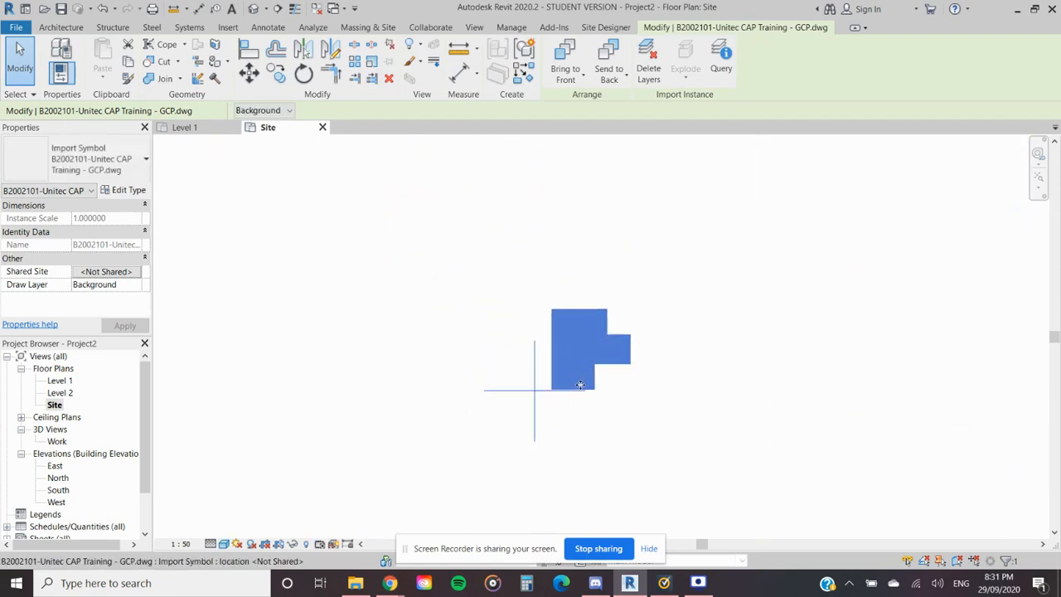
click(593, 409)
scroll(578, 388, down, 8)
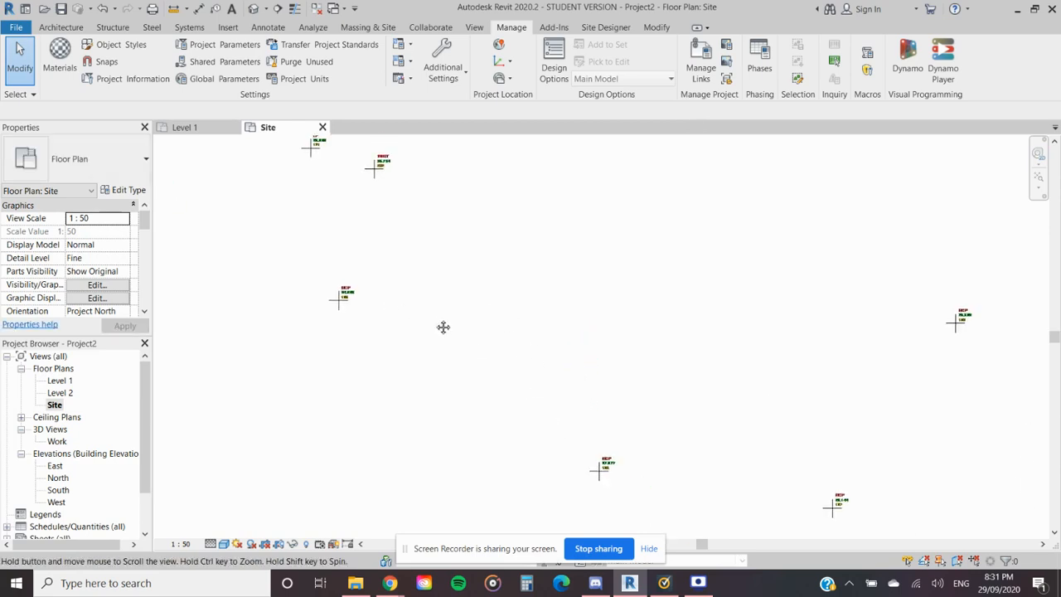
middle_drag(439, 324, 537, 339)
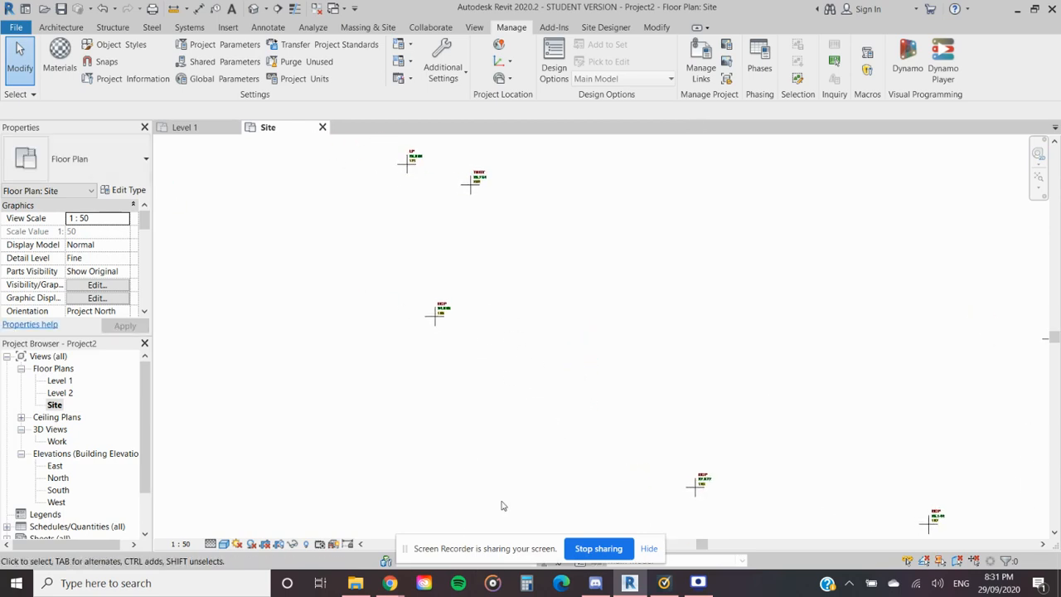
- Switch to File Explorer and look through the Unitec Building one and Revit folders inside POINT CLOUDS
click(363, 589)
click(331, 190)
double_click(331, 190)
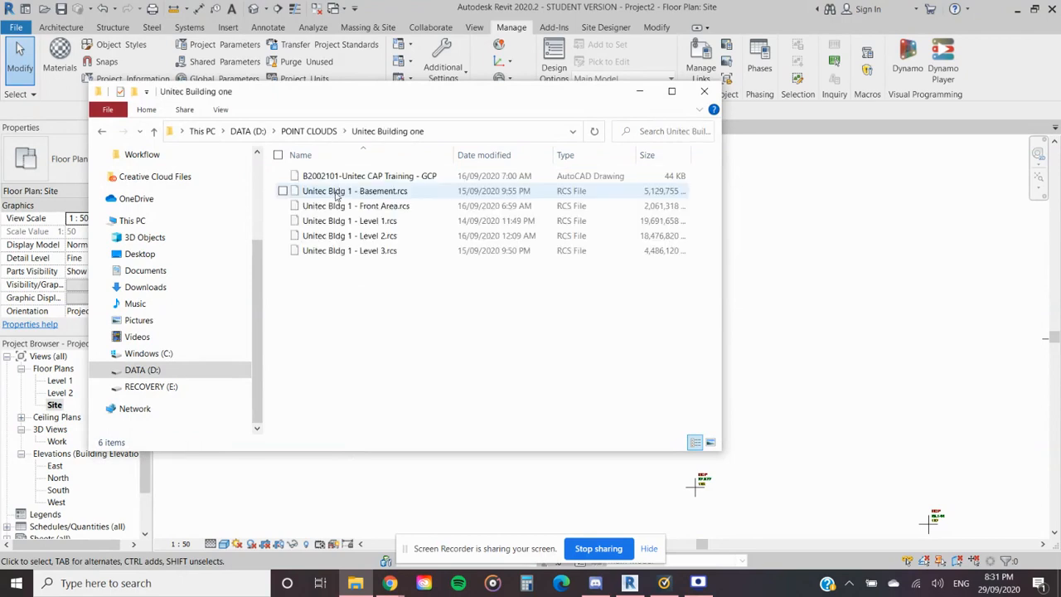
click(308, 131)
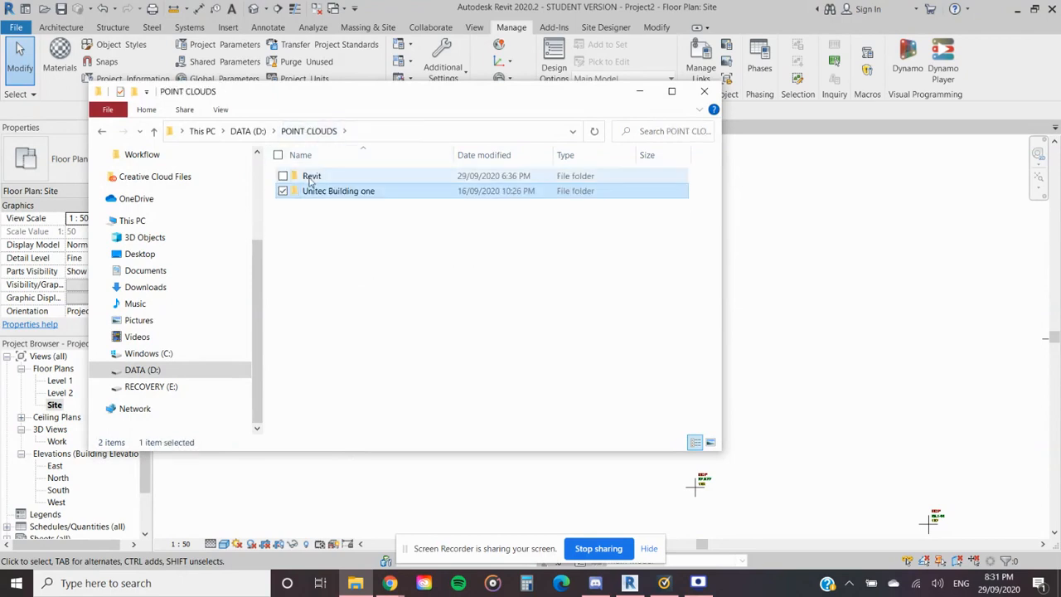
double_click(311, 175)
click(307, 130)
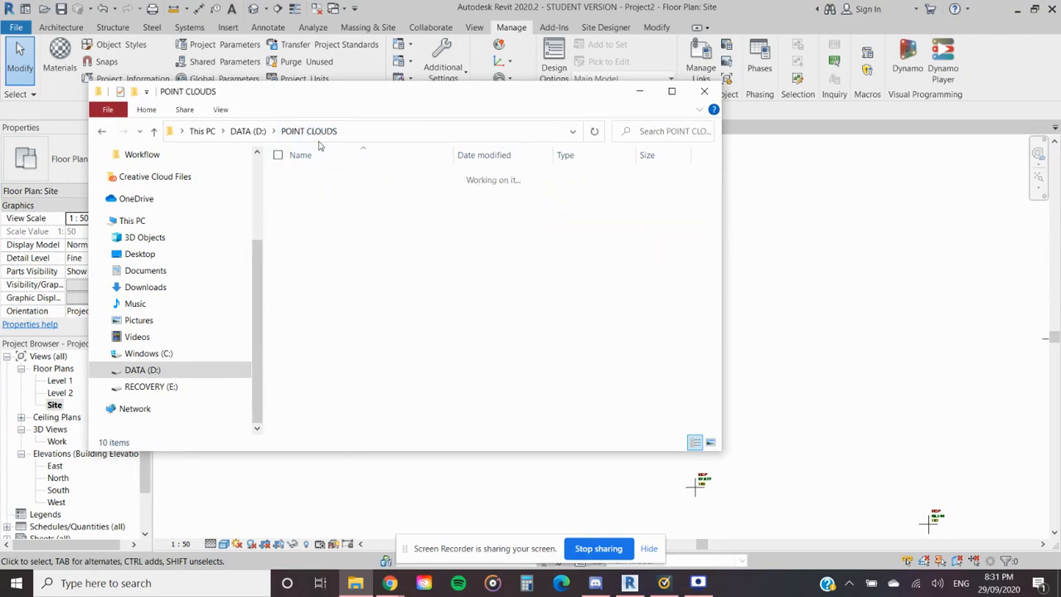
- Open the 20200902 text file from the Downloads folder in Notepad, review its point coordinates and minimise it
click(157, 287)
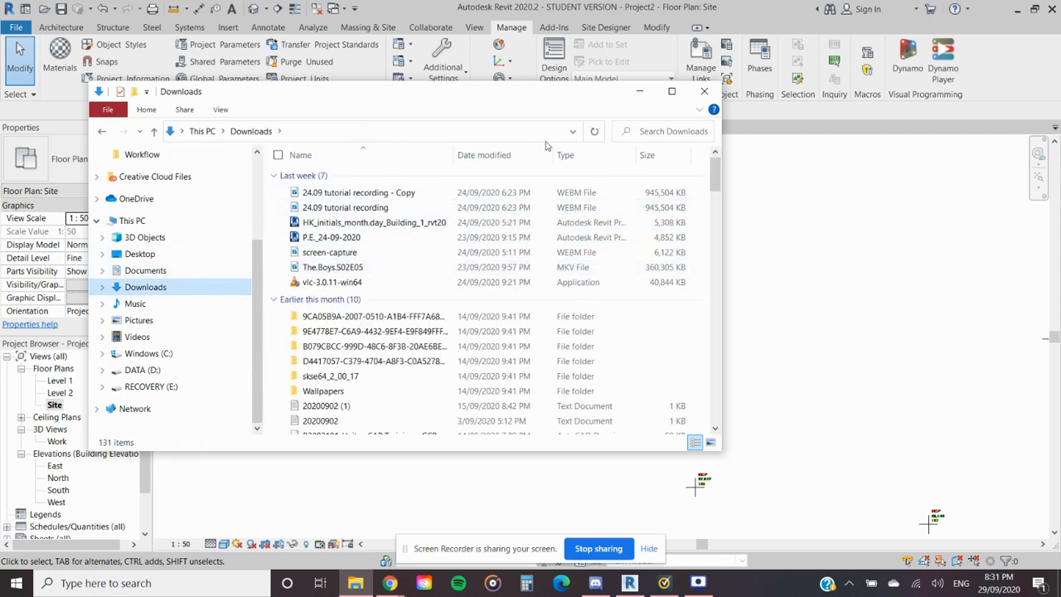
scroll(396, 265, down, 1)
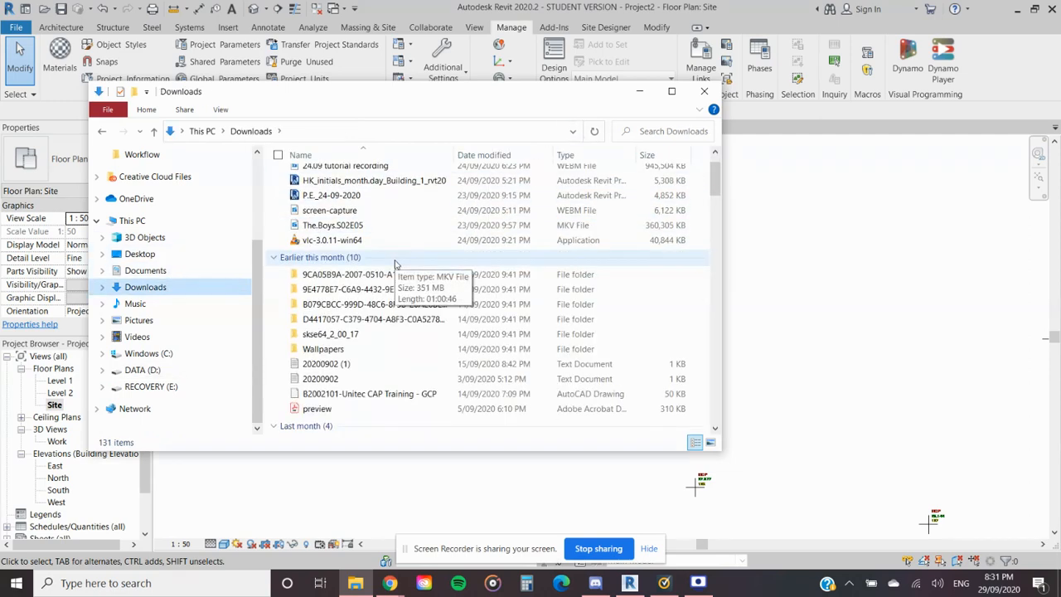
double_click(322, 378)
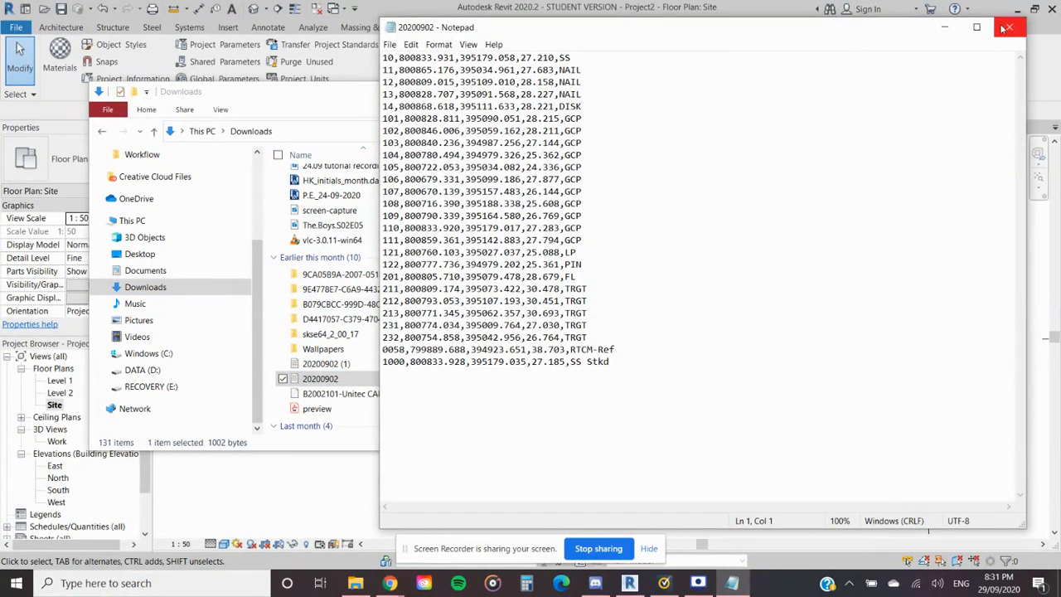
click(944, 28)
- Put the 20200902 text file from Downloads into the POINT CLOUDS > Unitec Building one folder and minimise File Explorer
click(102, 373)
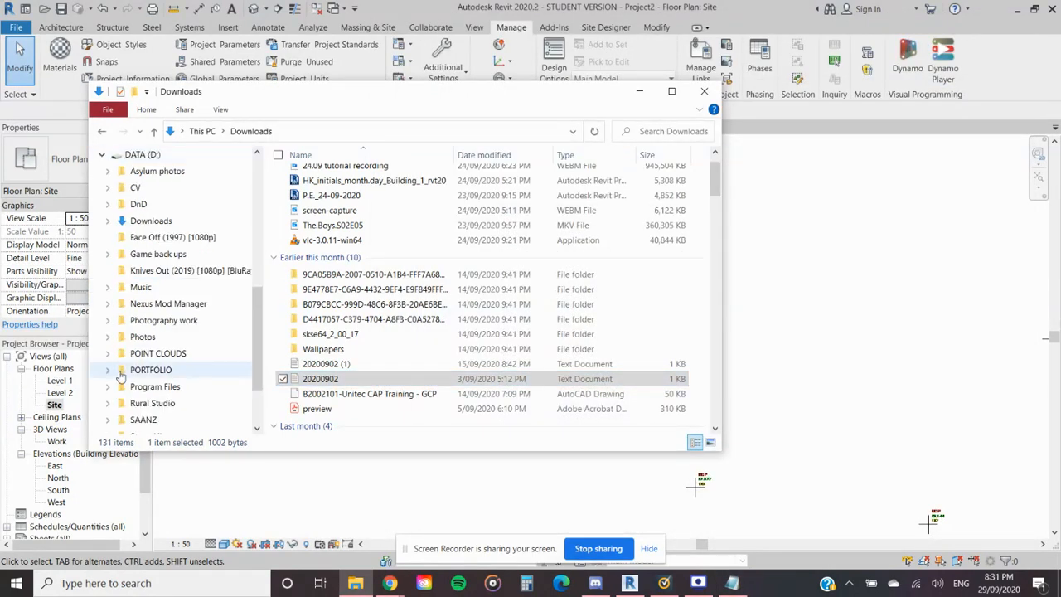
scroll(121, 373, down, 1)
click(106, 339)
scroll(167, 357, down, 1)
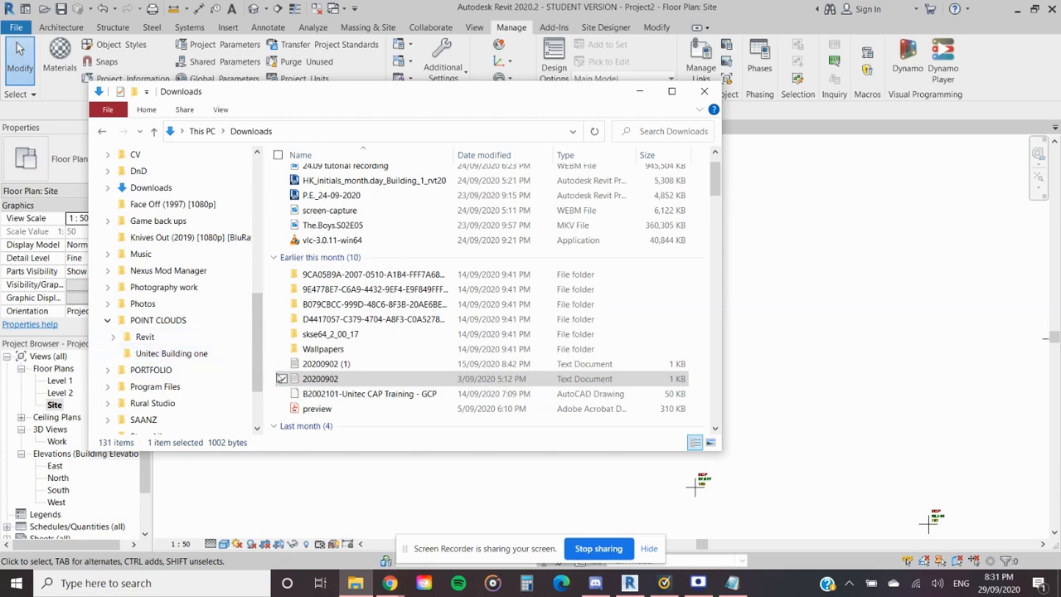
drag(320, 379, 197, 358)
click(197, 358)
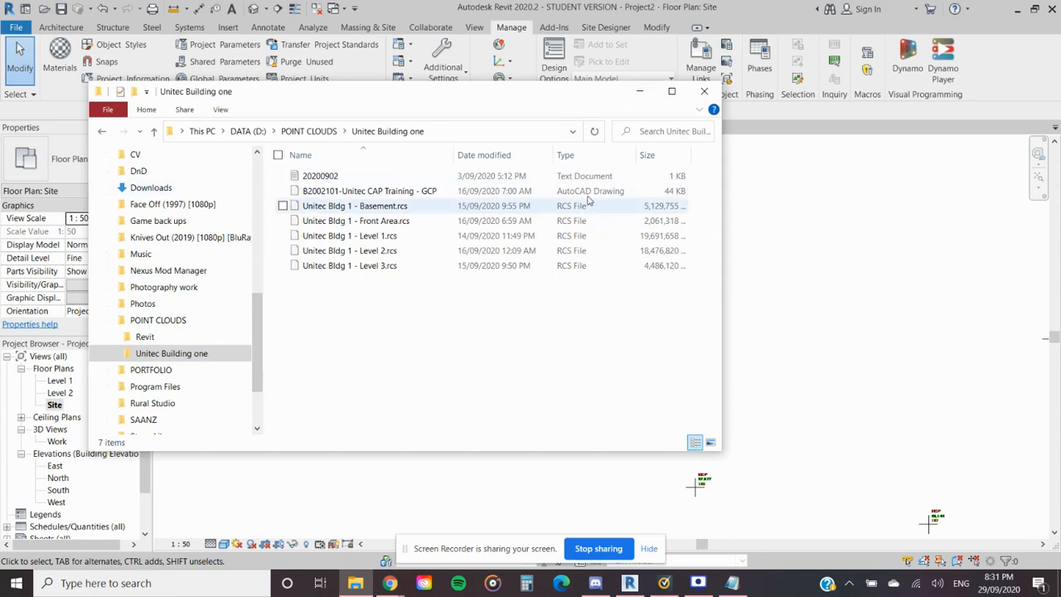
click(640, 97)
- Acquire the project's shared coordinates from the linked B2002101-Unitec CAP Training - GCP drawing in the Site plan
scroll(648, 407, down, 2)
scroll(651, 435, up, 4)
scroll(639, 440, down, 2)
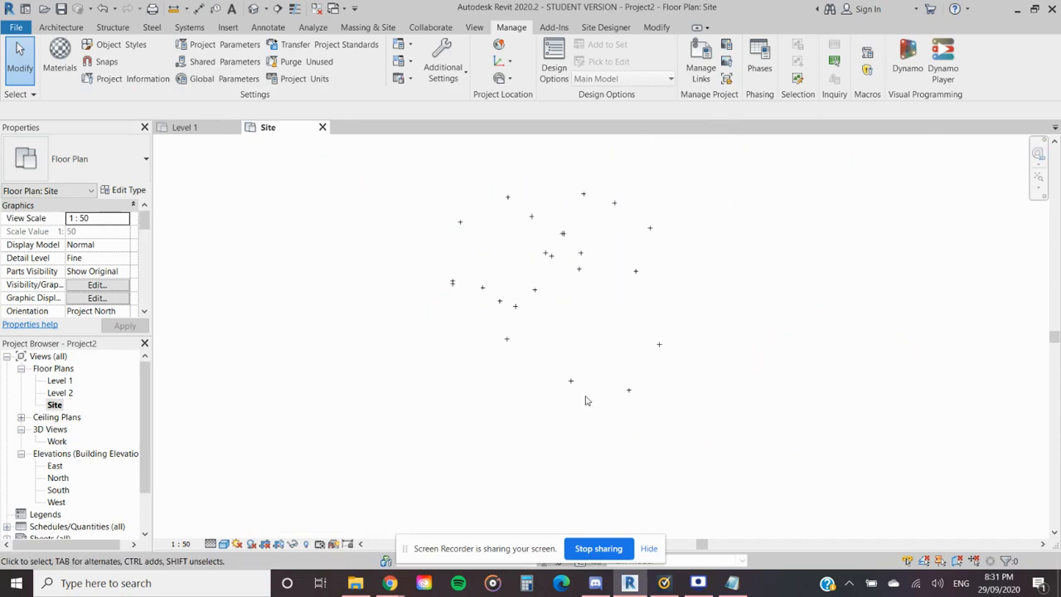
scroll(571, 374, down, 3)
click(545, 307)
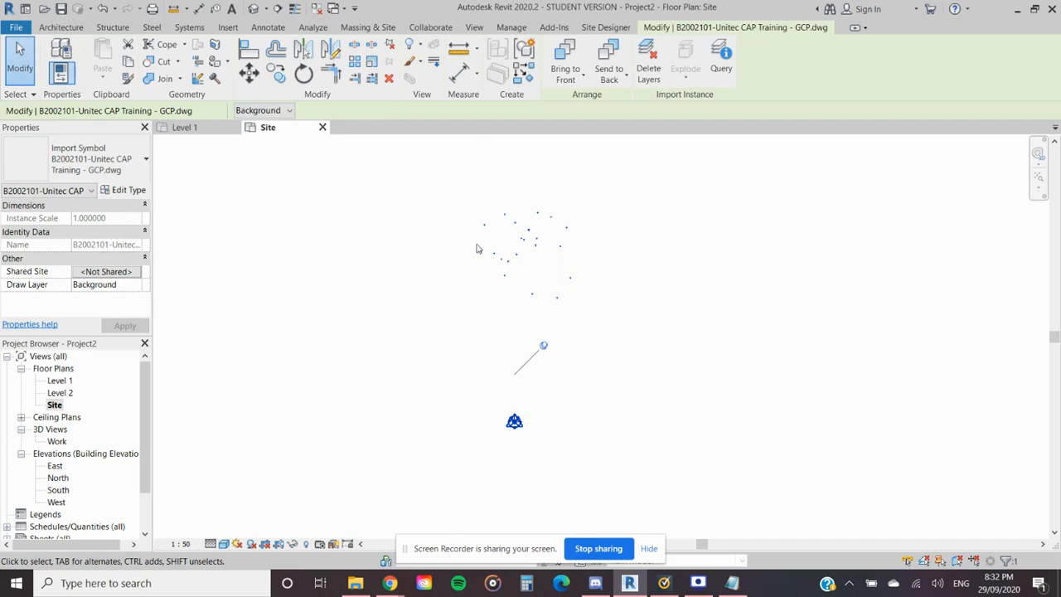
click(514, 28)
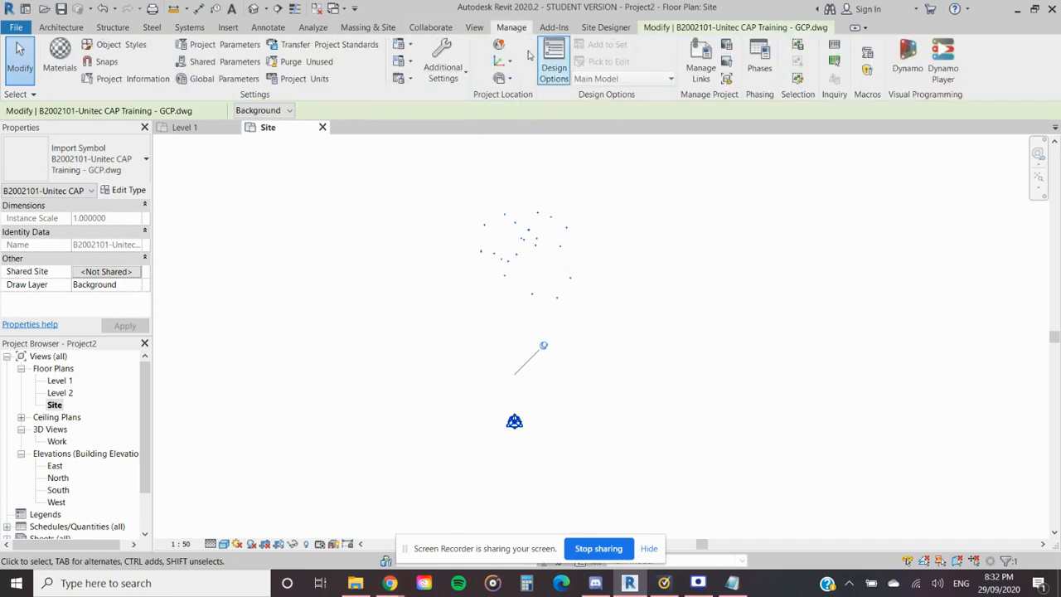
click(512, 78)
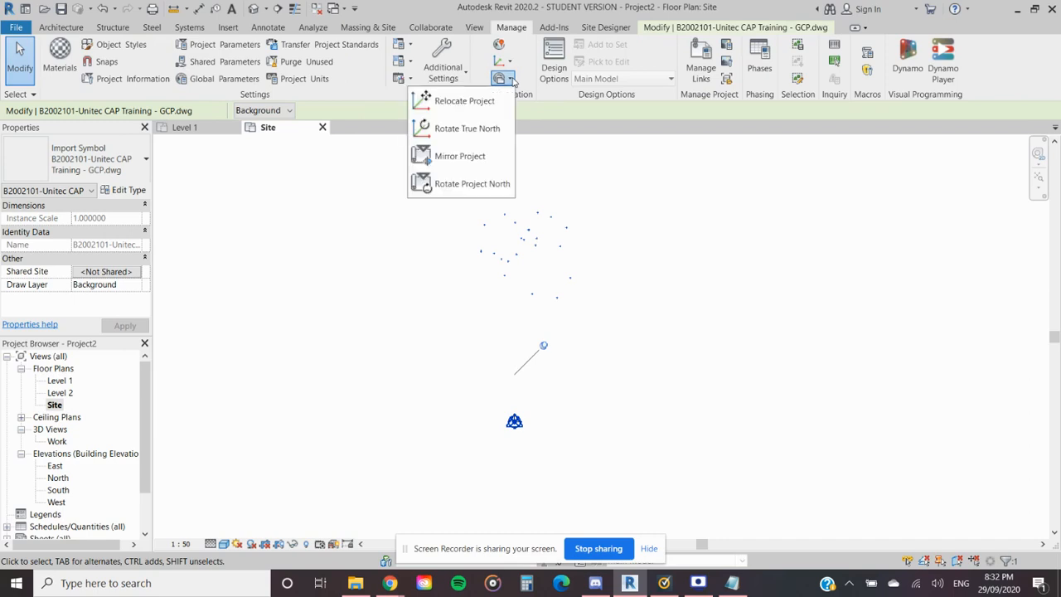
click(510, 63)
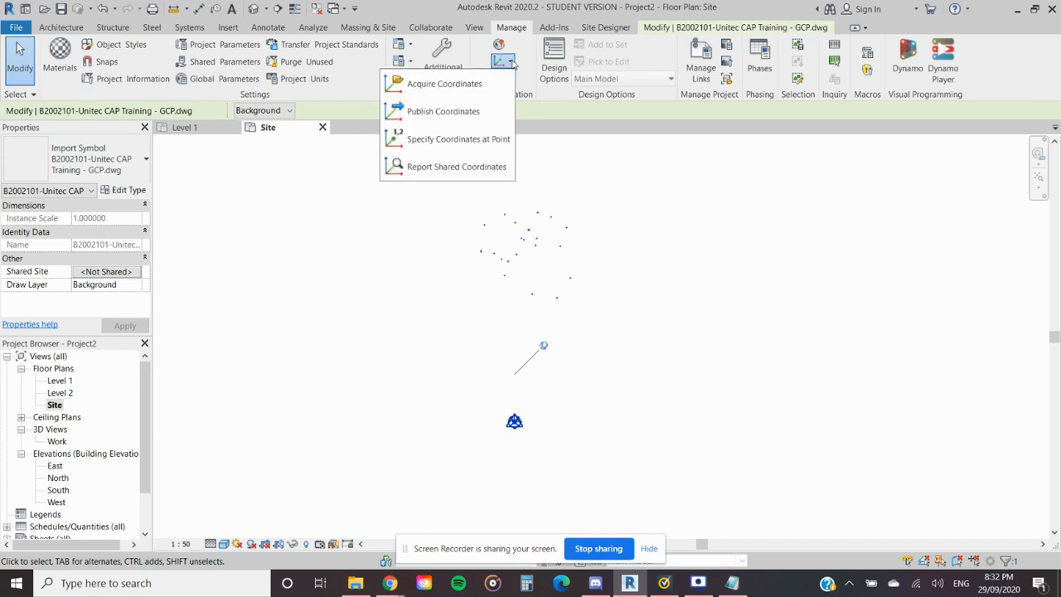
click(460, 84)
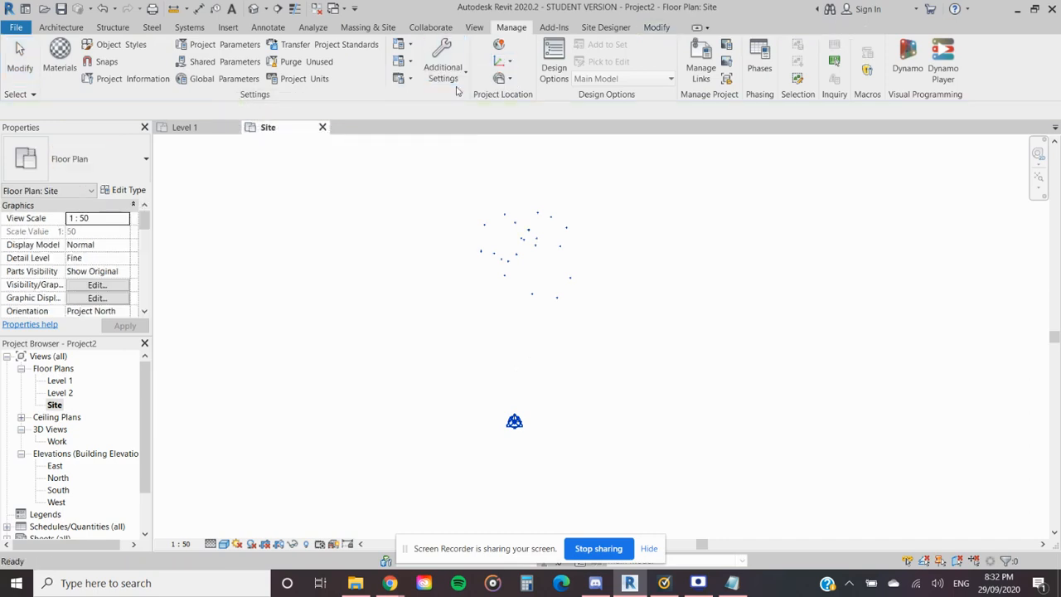
click(522, 247)
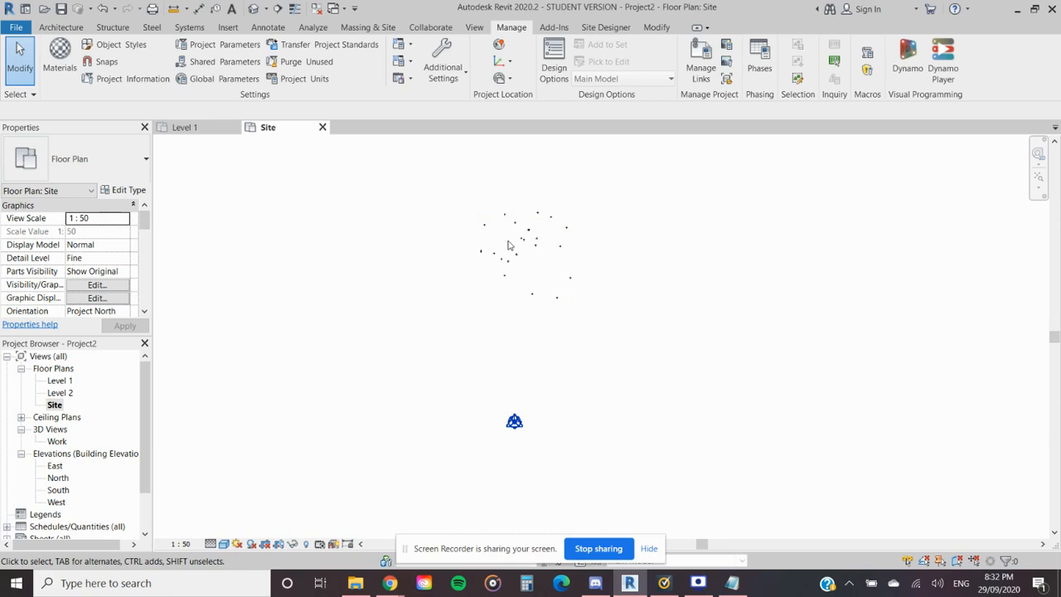
- Select the objects around the grid intersection and filter the selection to the Project Base Point only
scroll(501, 434, up, 10)
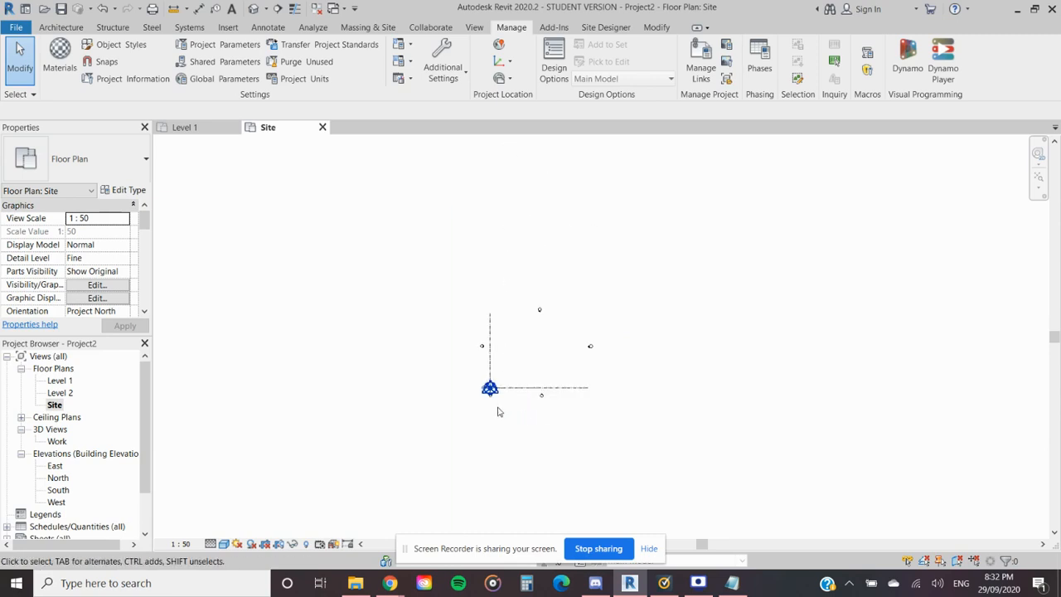
click(489, 378)
drag(522, 418, 441, 349)
click(556, 56)
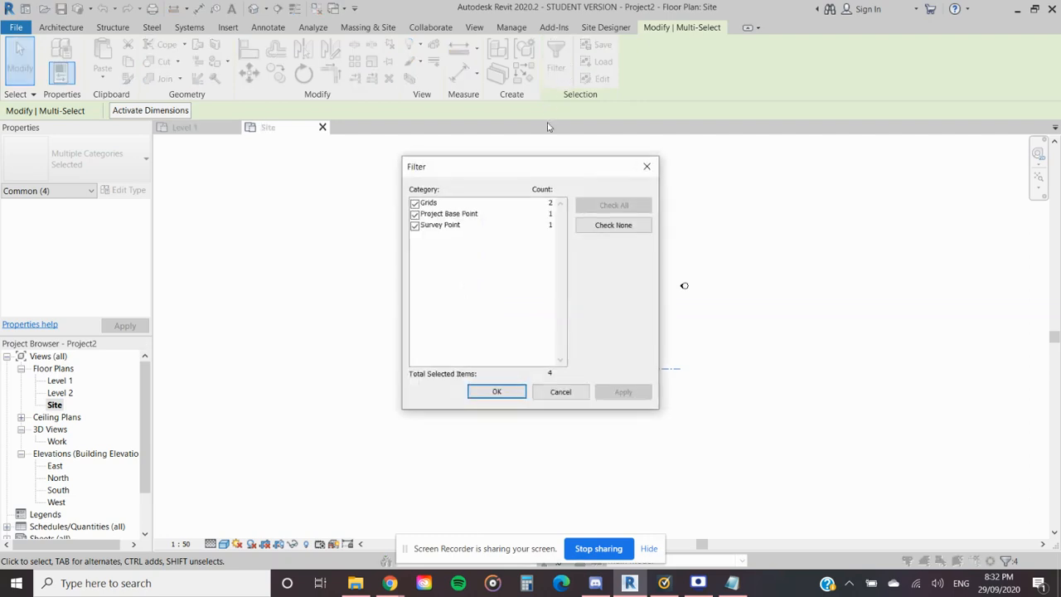
click(607, 225)
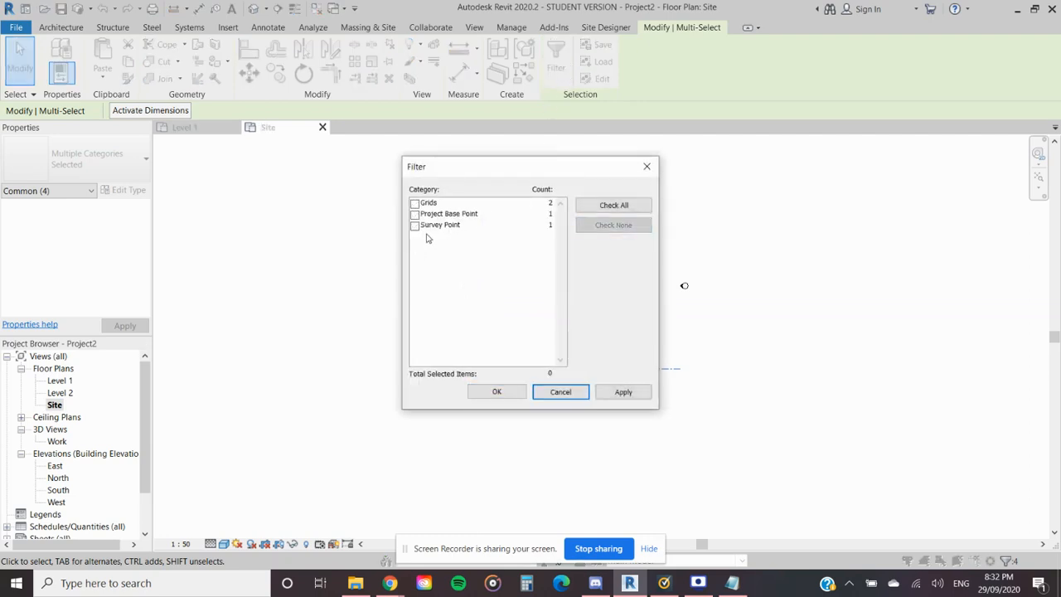
click(413, 214)
click(501, 392)
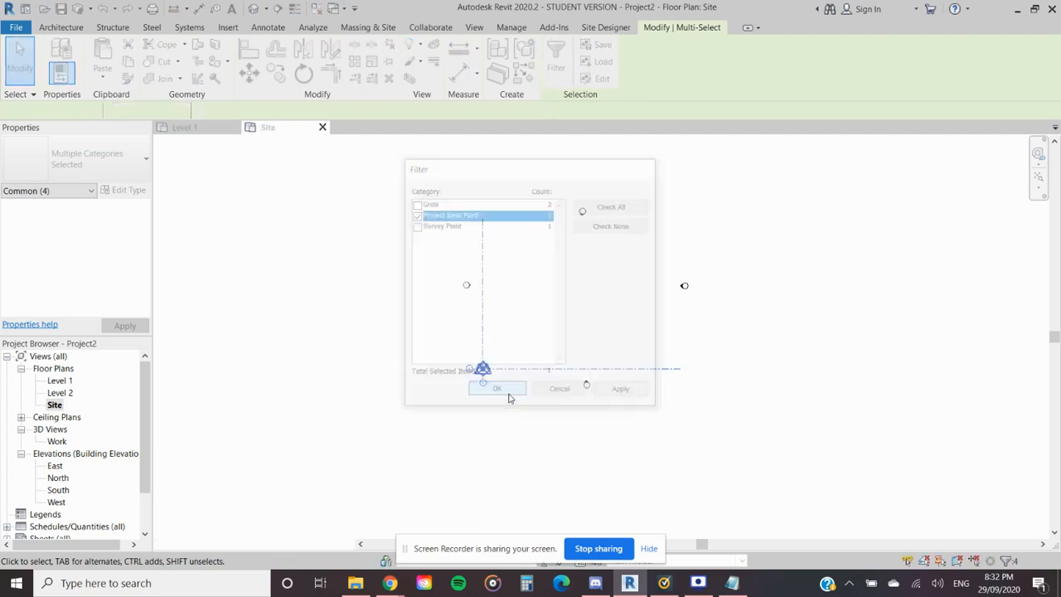
- Check the project base point's N/S and E/W coordinates and clear the selection
click(106, 231)
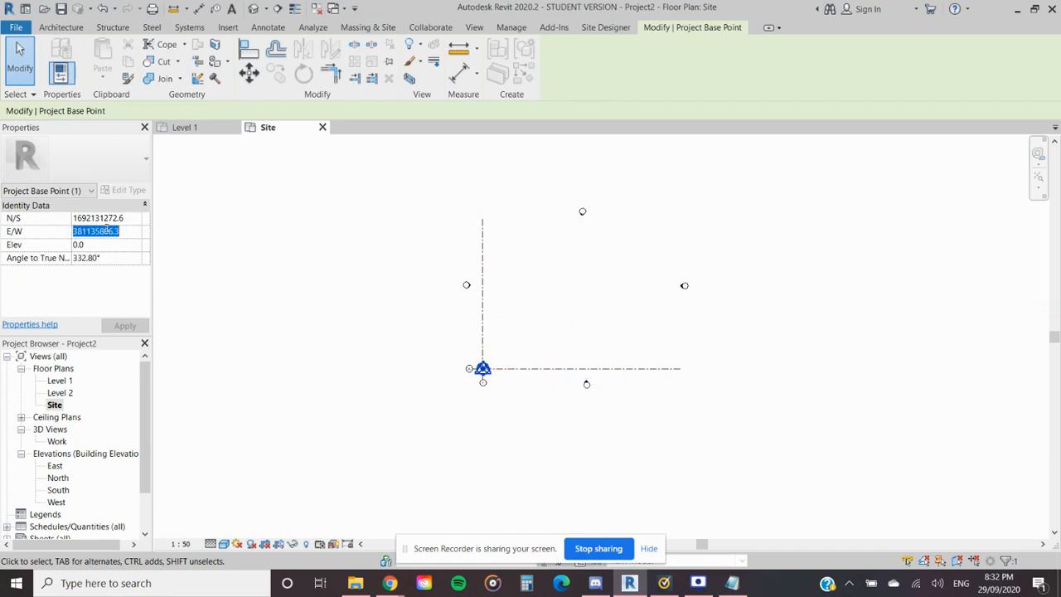
click(101, 218)
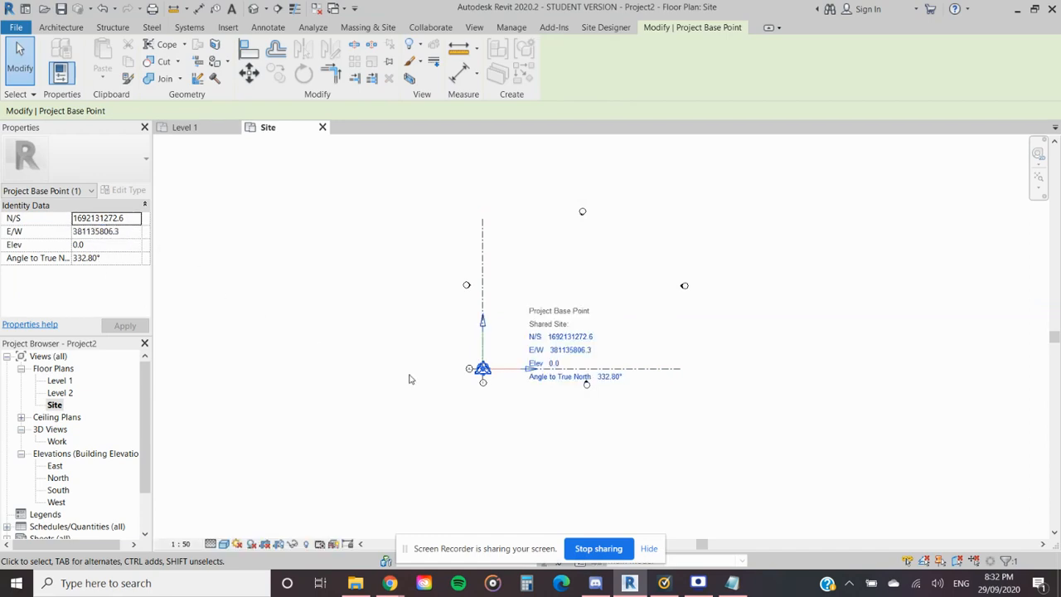
scroll(504, 373, down, 8)
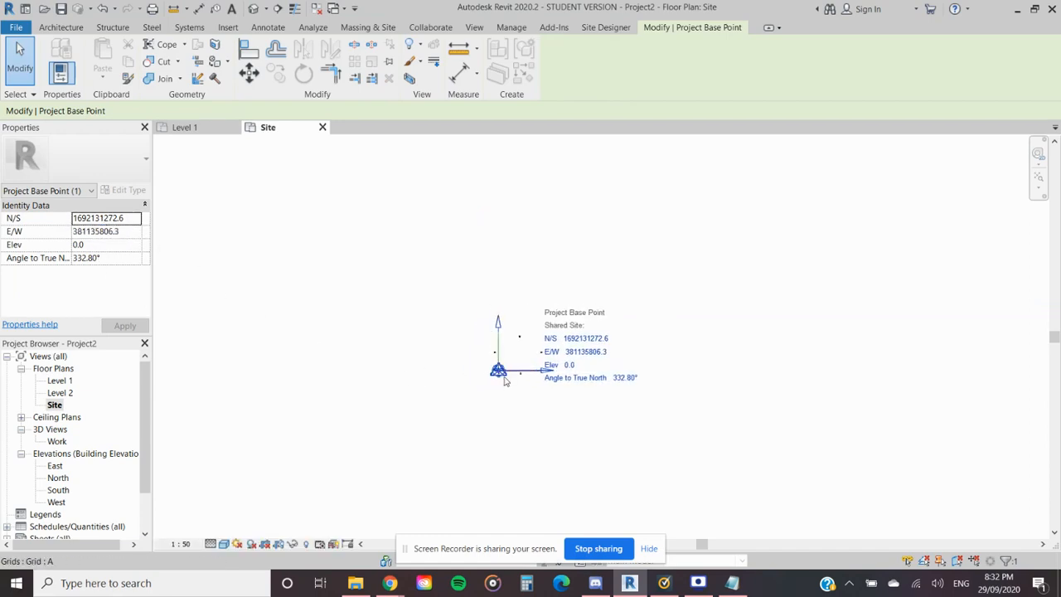
key(Escape)
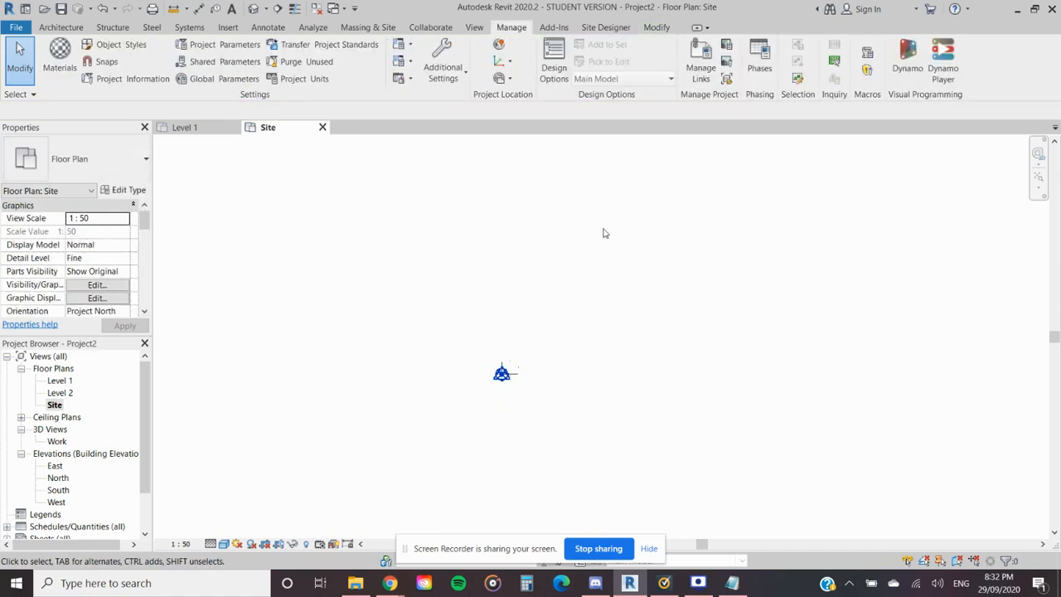
- Examine where the project base point lies relative to the linked survey points and consult the 20200902 coordinate list in Notepad
scroll(646, 291, down, 2)
scroll(558, 349, up, 6)
scroll(555, 356, up, 3)
scroll(553, 357, down, 3)
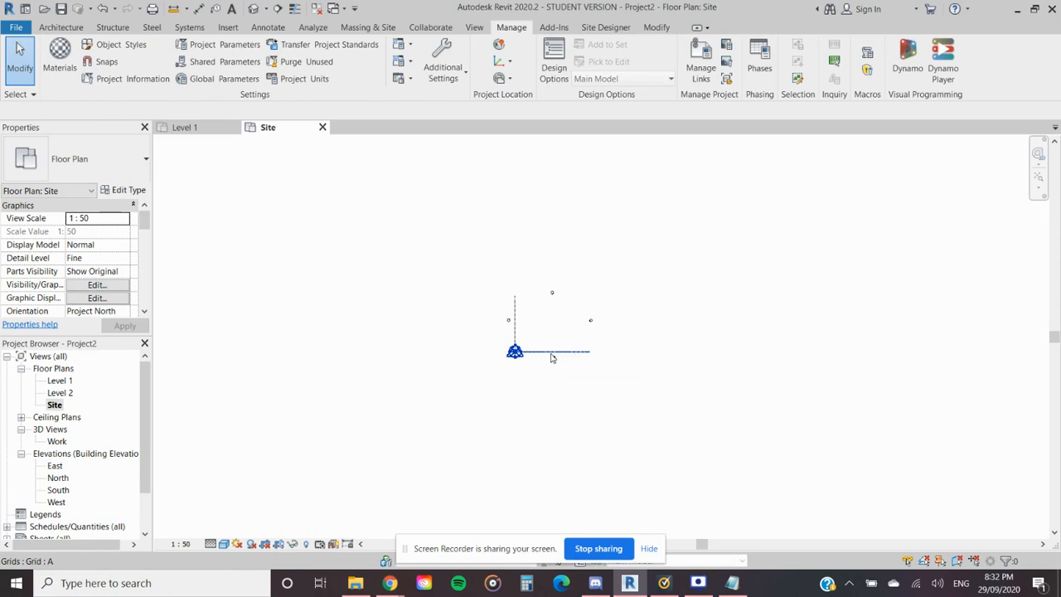
scroll(523, 355, down, 5)
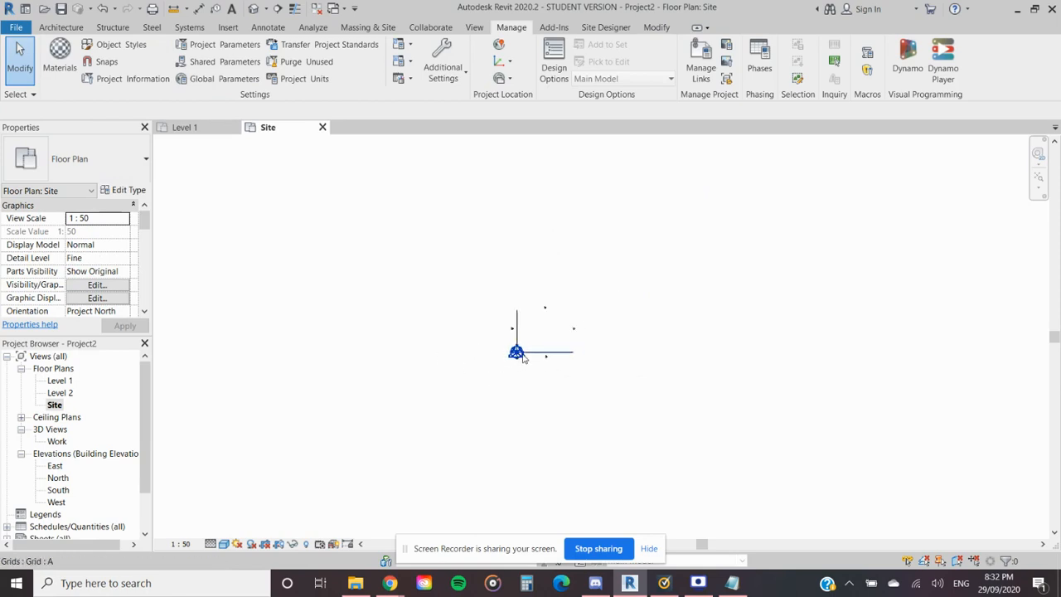
middle_drag(523, 356, 505, 440)
scroll(508, 407, down, 2)
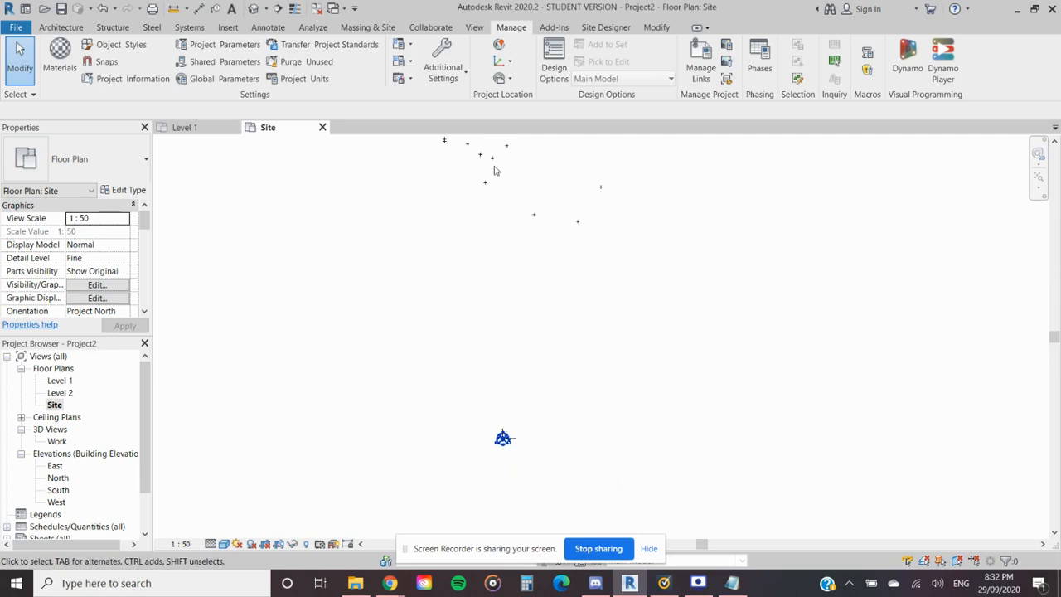
click(732, 582)
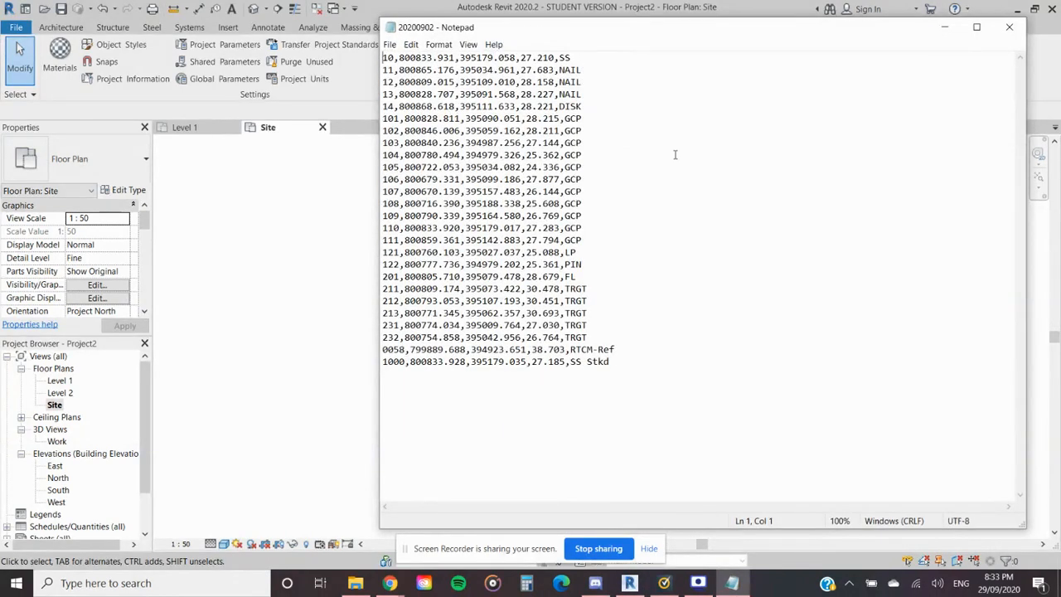
click(946, 29)
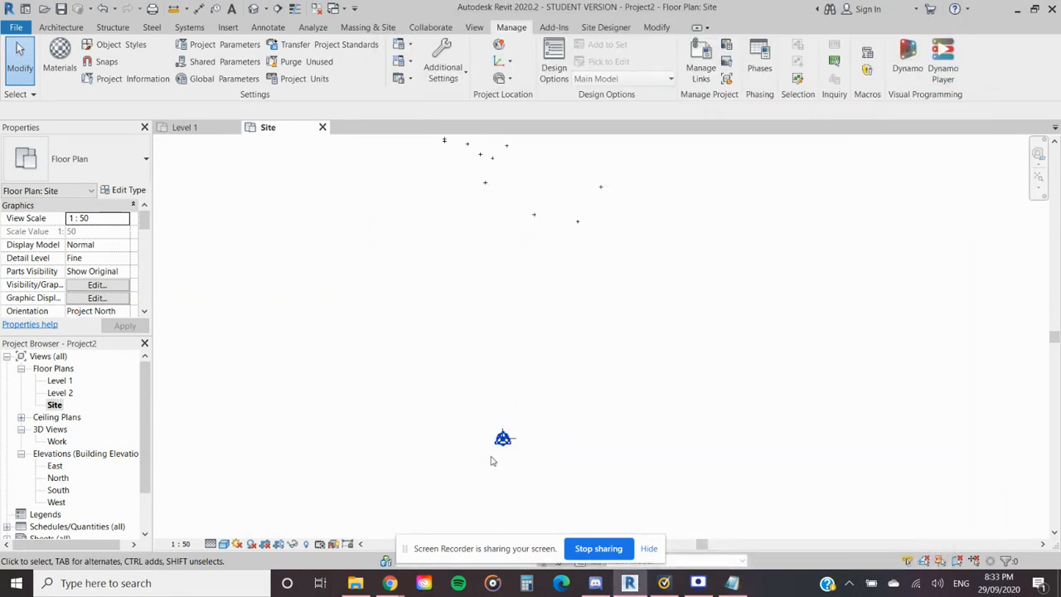
- Hide the Grids and Elevations annotation categories in the Site plan's visibility/graphic overrides
scroll(502, 458, up, 6)
middle_drag(566, 333, 530, 428)
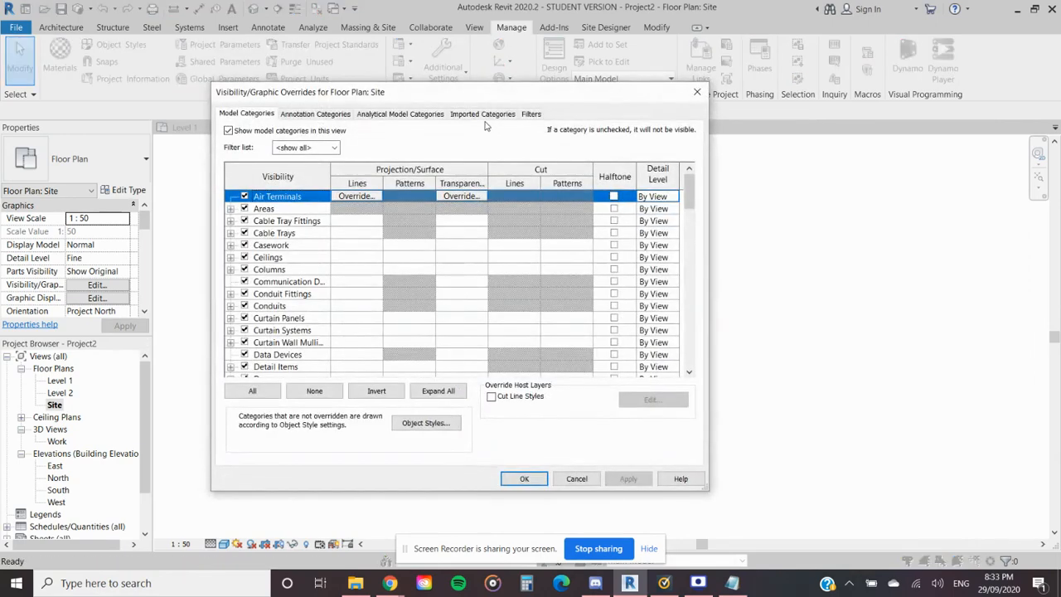
click(309, 115)
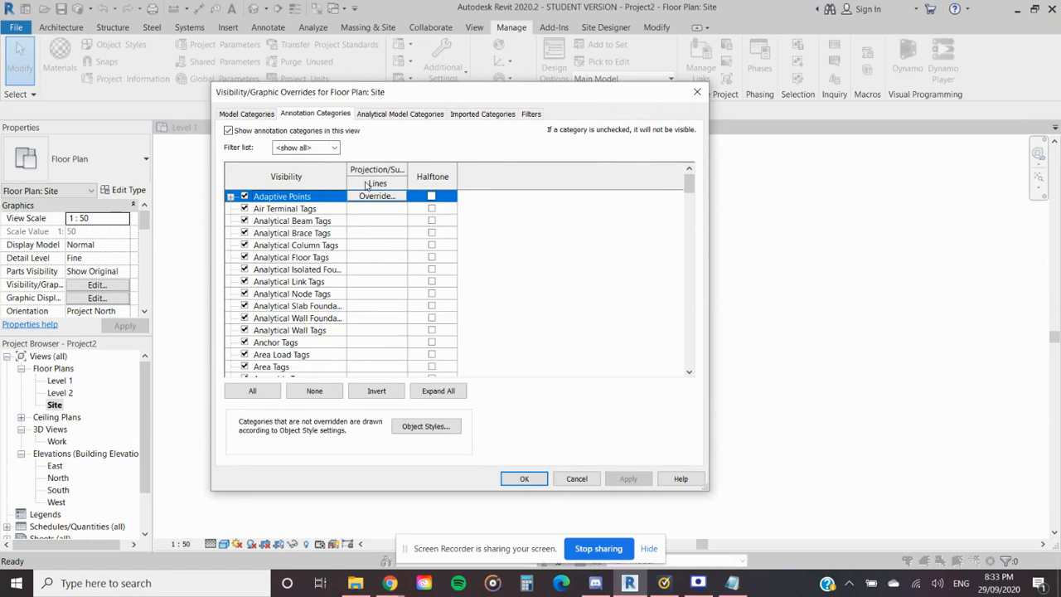
text(gr)
click(244, 355)
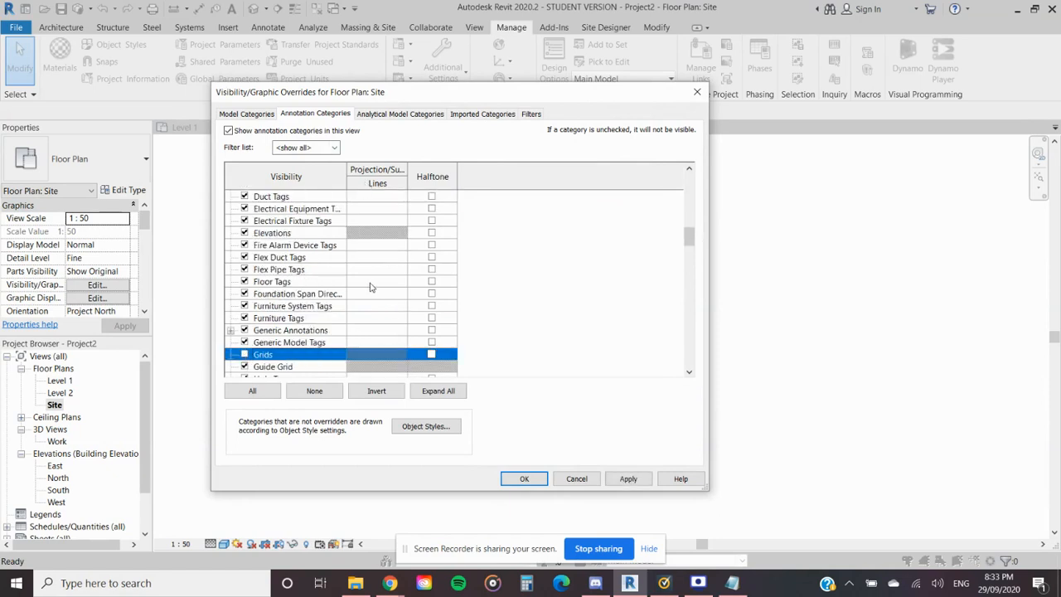
scroll(370, 287, down, 2)
text(e)
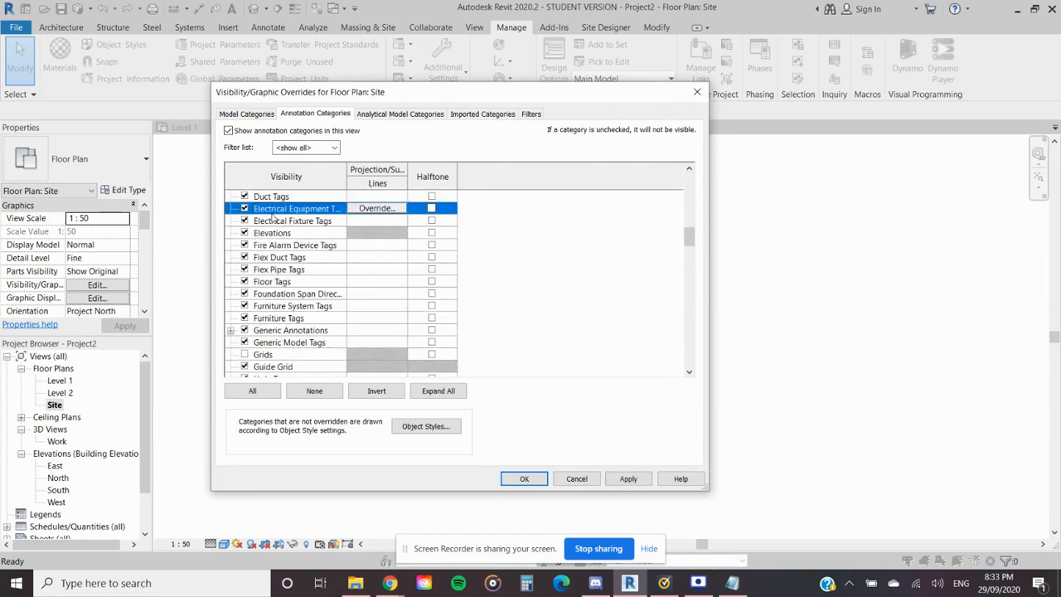
click(245, 233)
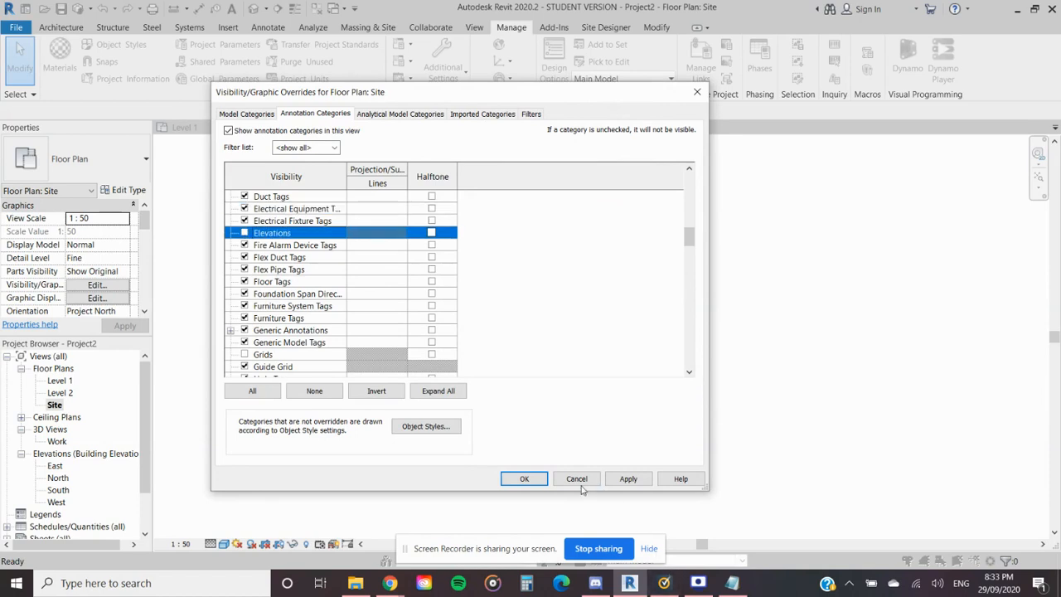
click(524, 478)
- Select the coincident project base point and survey point below the linked points and filter the selection to the Survey Point only
scroll(471, 391, up, 2)
scroll(470, 410, down, 5)
scroll(472, 439, down, 3)
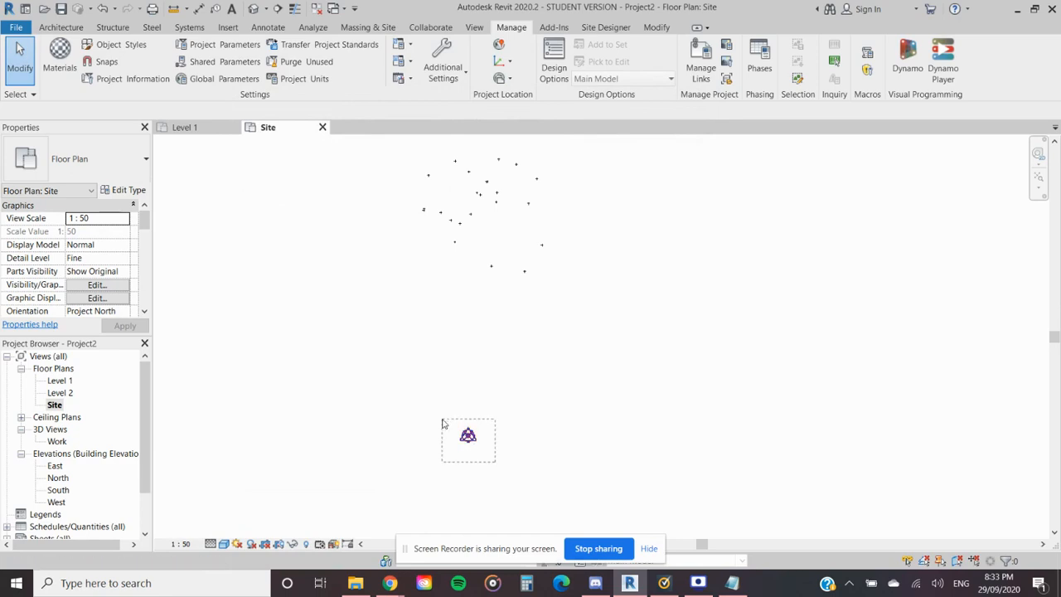
click(469, 437)
click(556, 58)
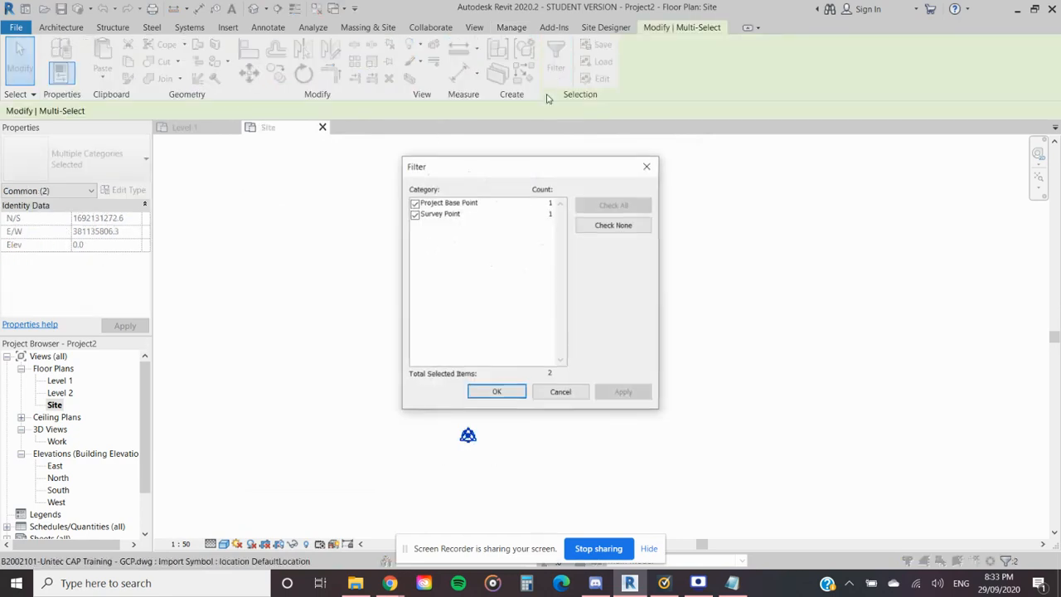
click(414, 203)
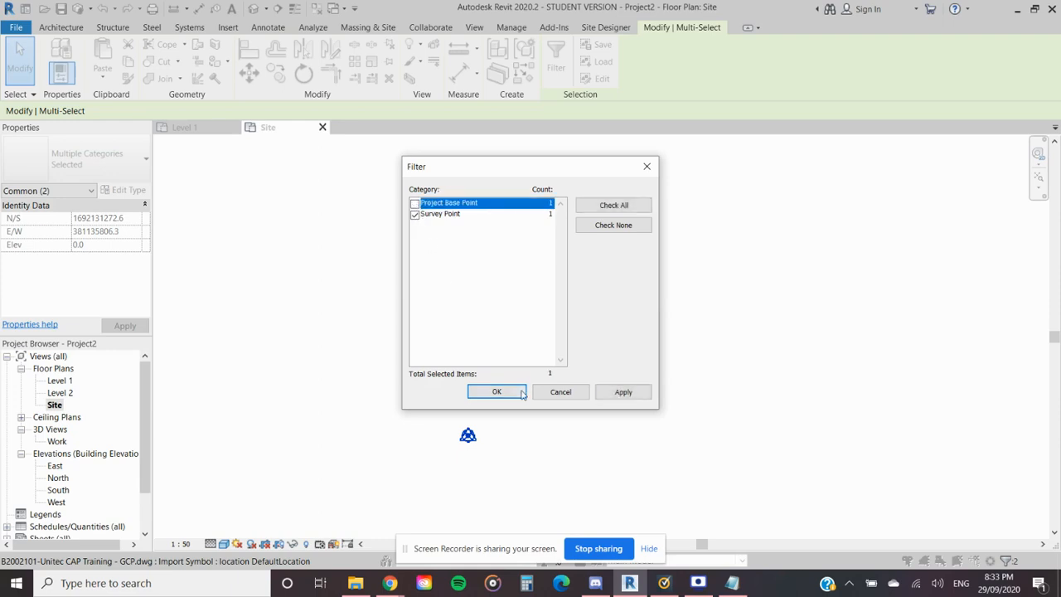
click(519, 392)
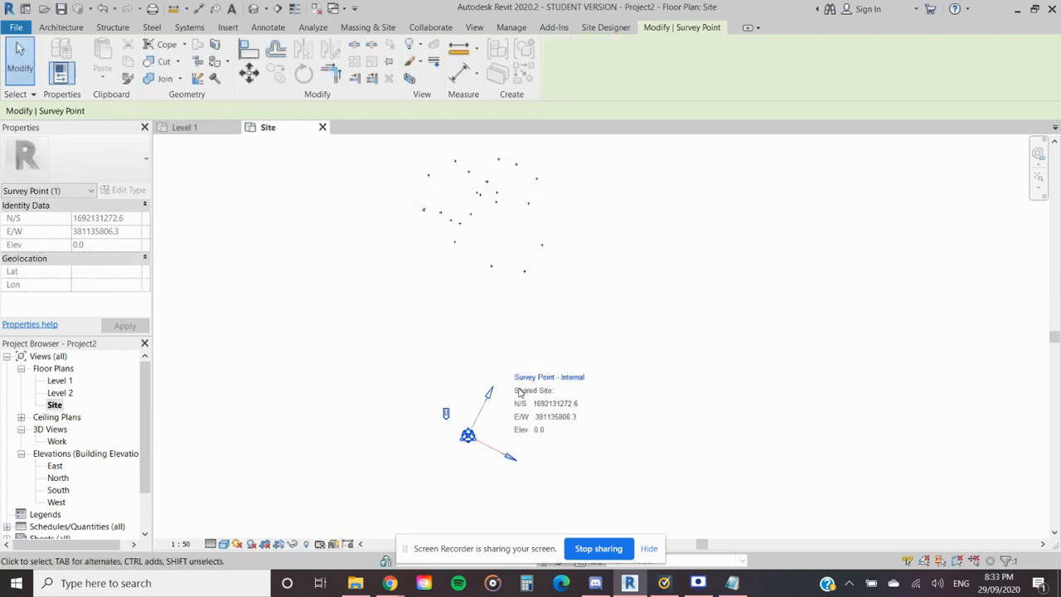
- Unclip the survey point and move it from its current location onto the centre of the TRGT 232 cross in the linked drawing
click(446, 414)
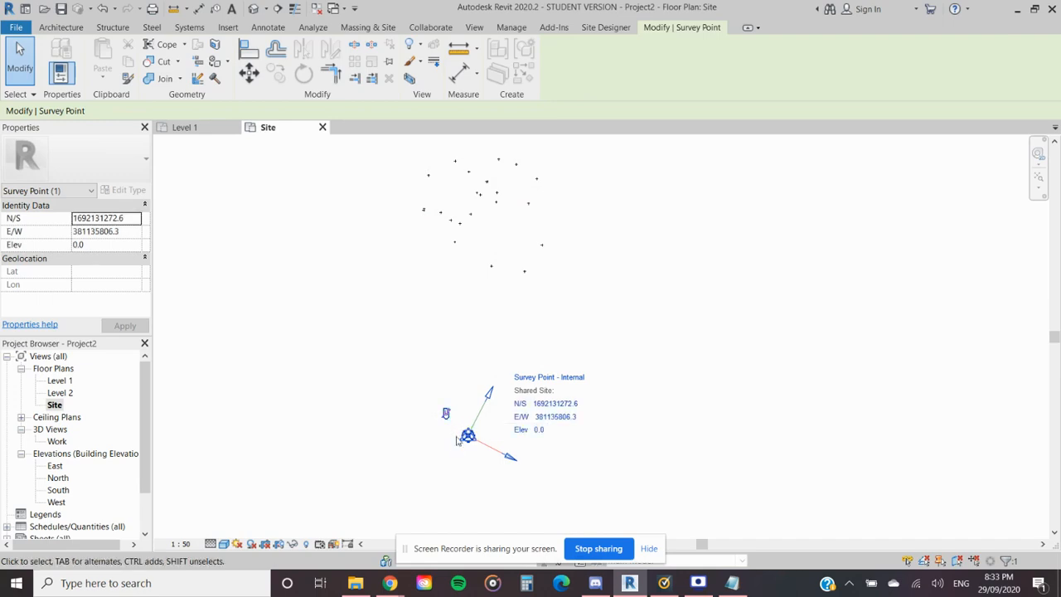
key(m)
key(v)
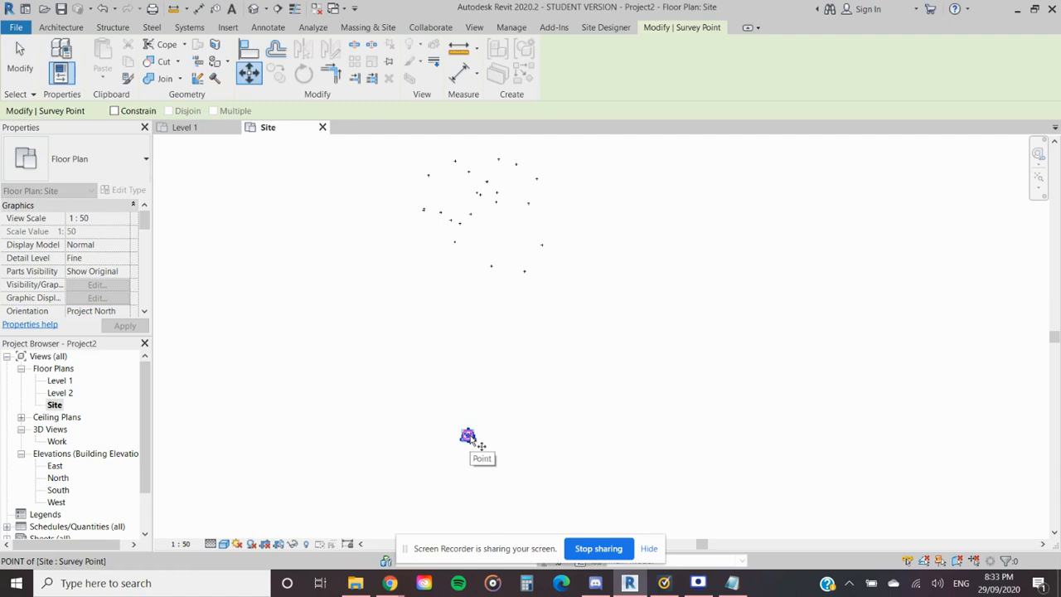
click(467, 435)
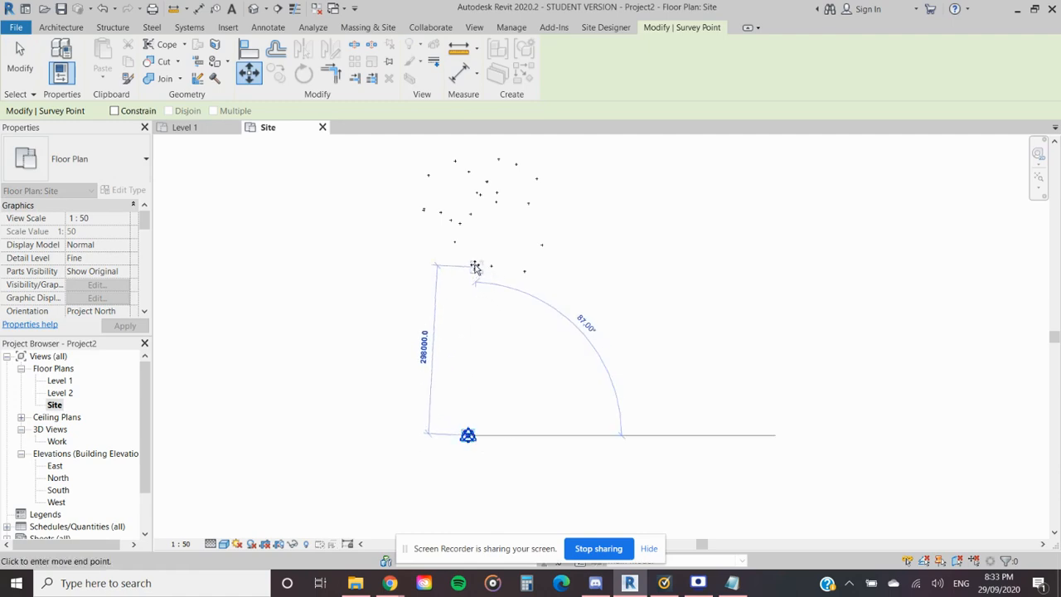
scroll(467, 257, up, 5)
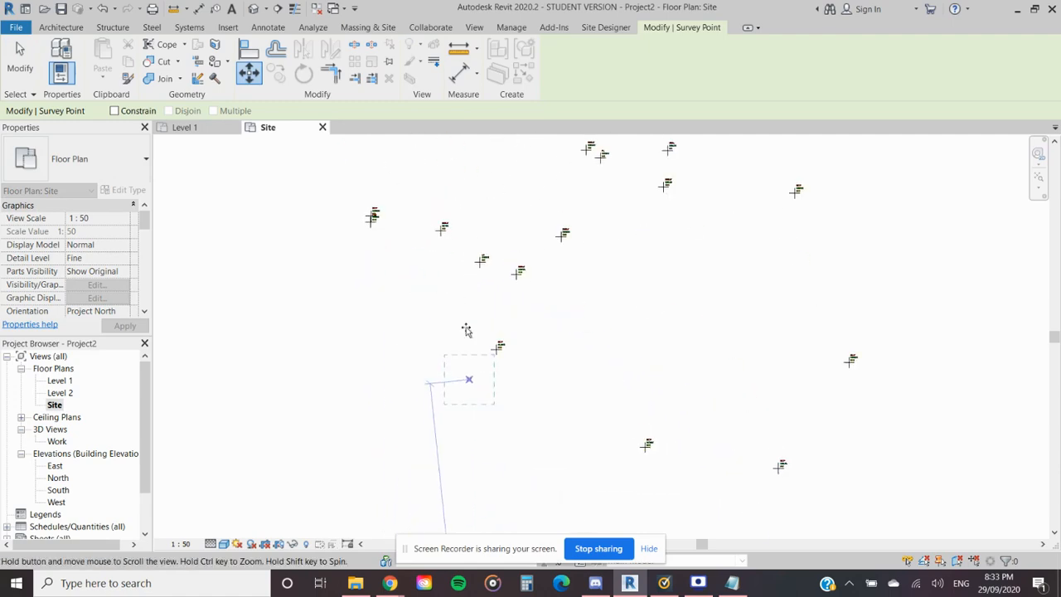
scroll(489, 358, up, 5)
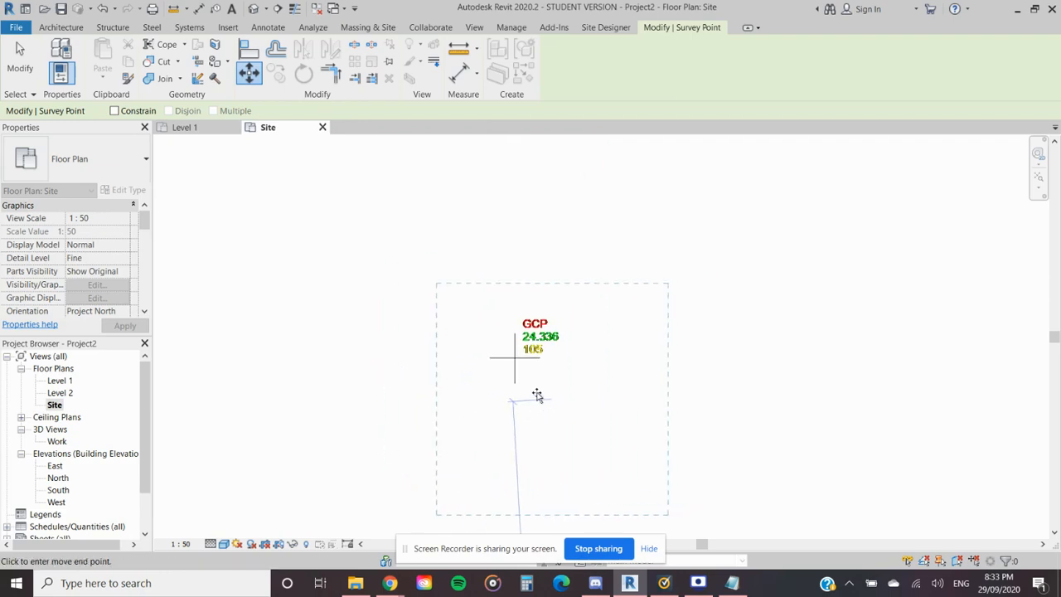
scroll(514, 374, down, 5)
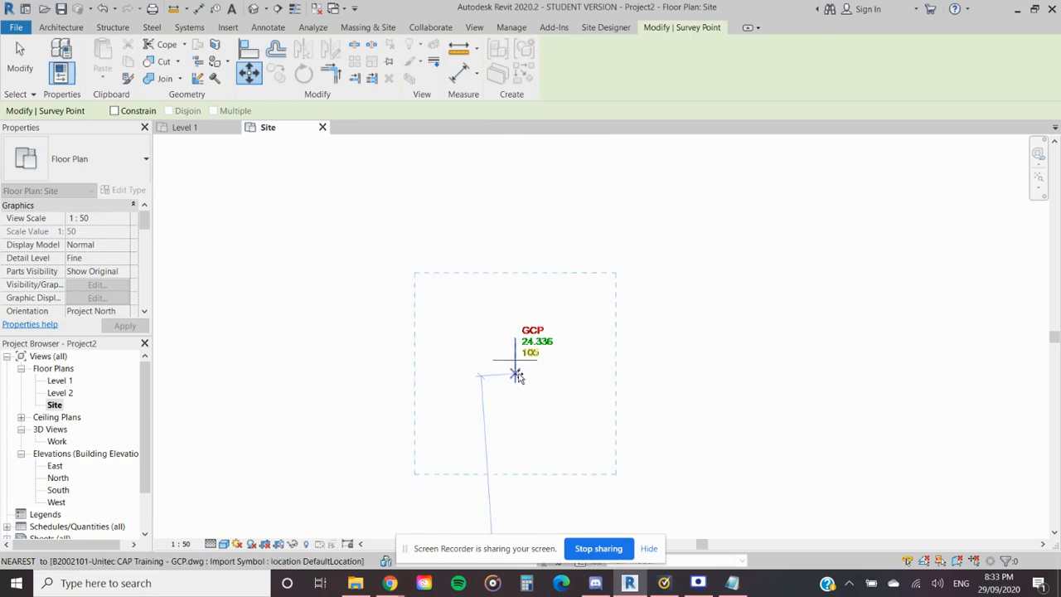
scroll(581, 315, up, 4)
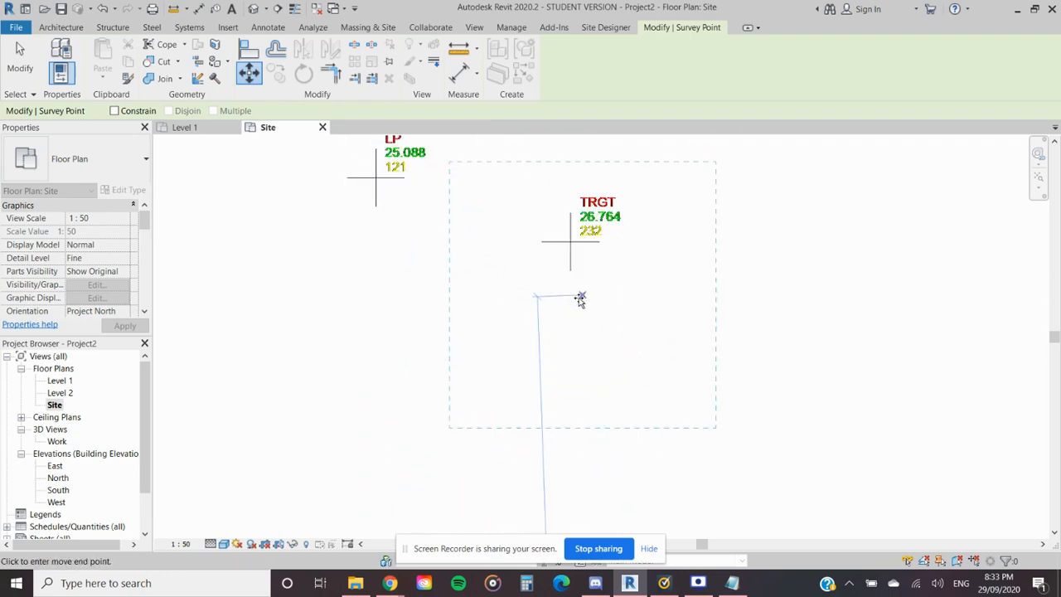
scroll(596, 315, down, 5)
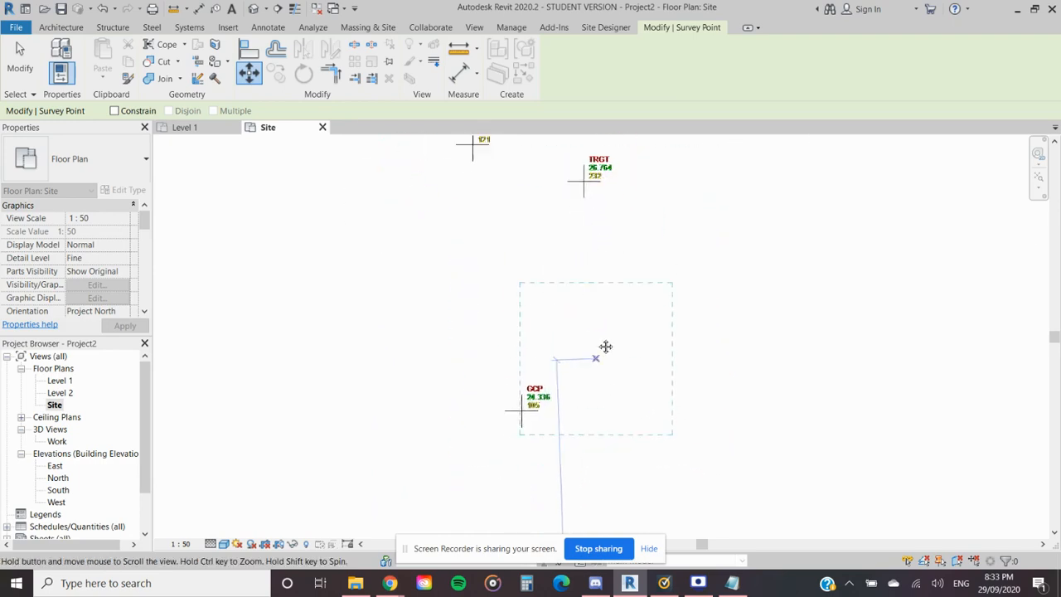
middle_drag(504, 229, 526, 343)
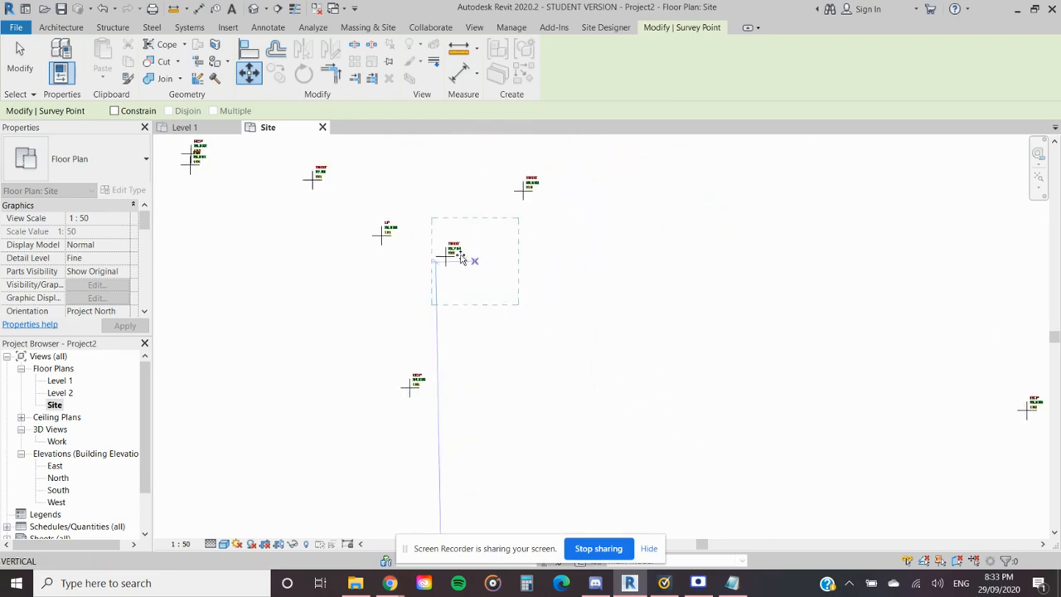
scroll(434, 244, up, 5)
middle_drag(431, 246, 530, 369)
scroll(488, 317, down, 4)
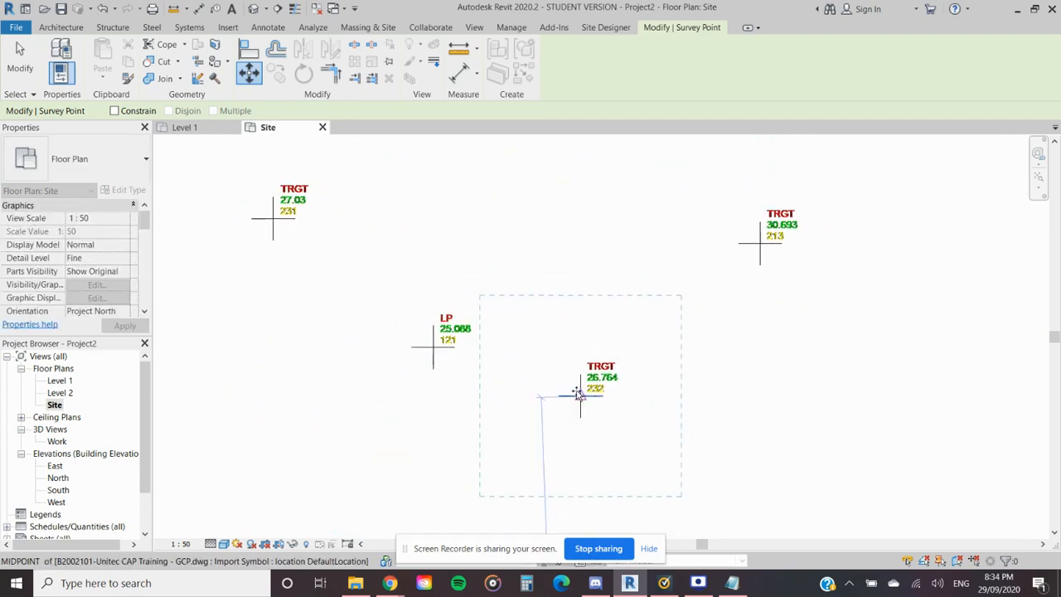
scroll(580, 395, up, 2)
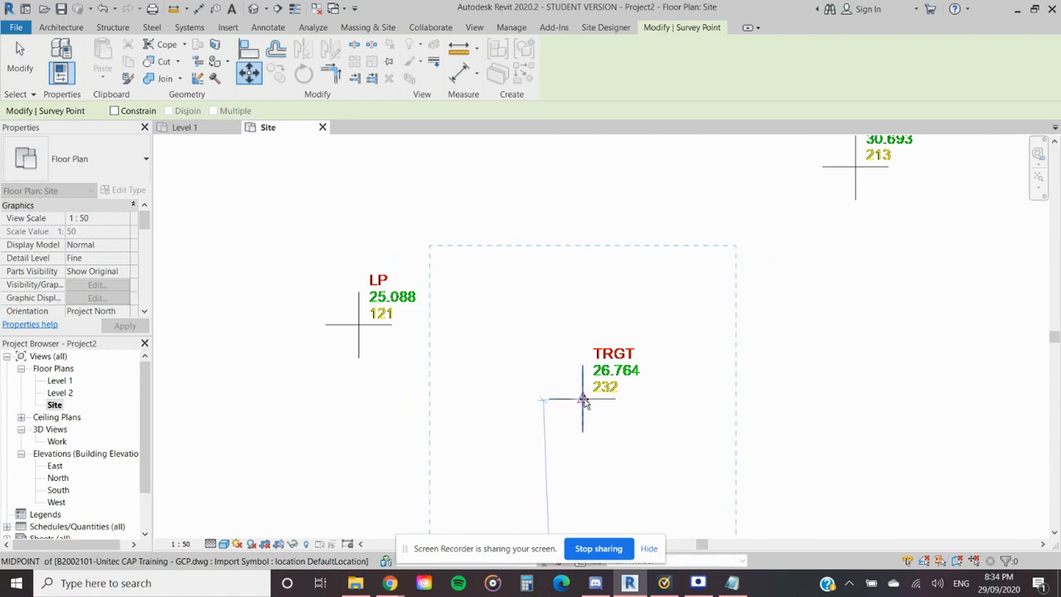
click(582, 401)
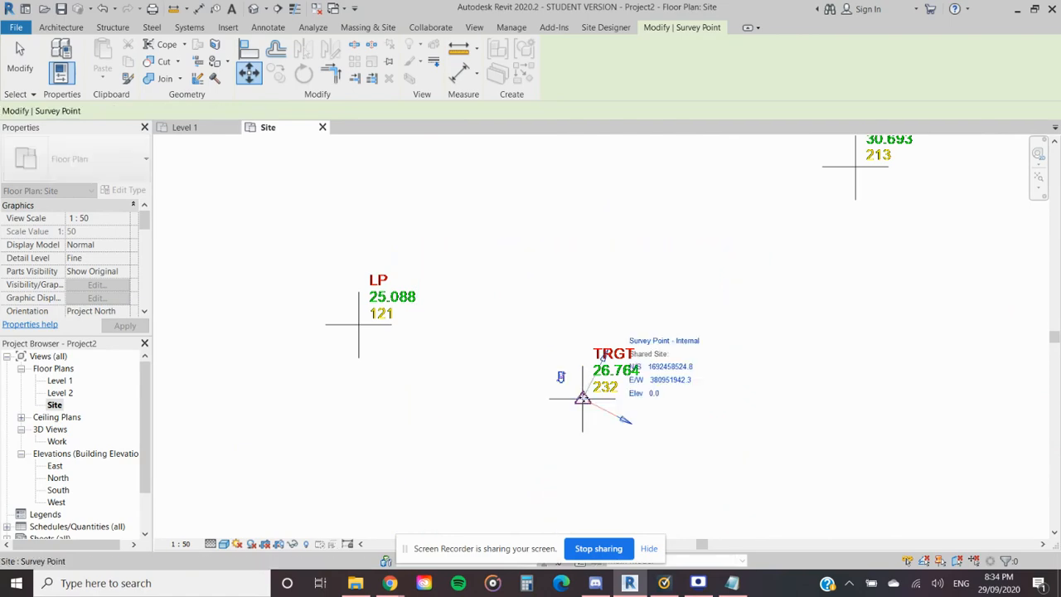
- Switch to the 20200902 list in Notepad and review the row of point 232 and the description codes of the nail, pin and target points
click(732, 583)
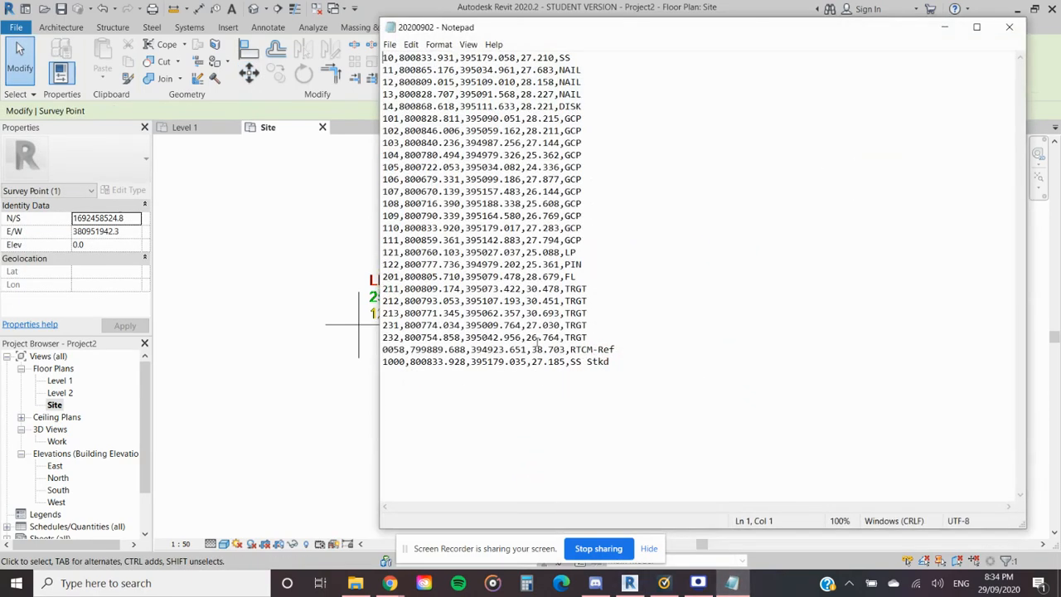
drag(586, 336, 548, 337)
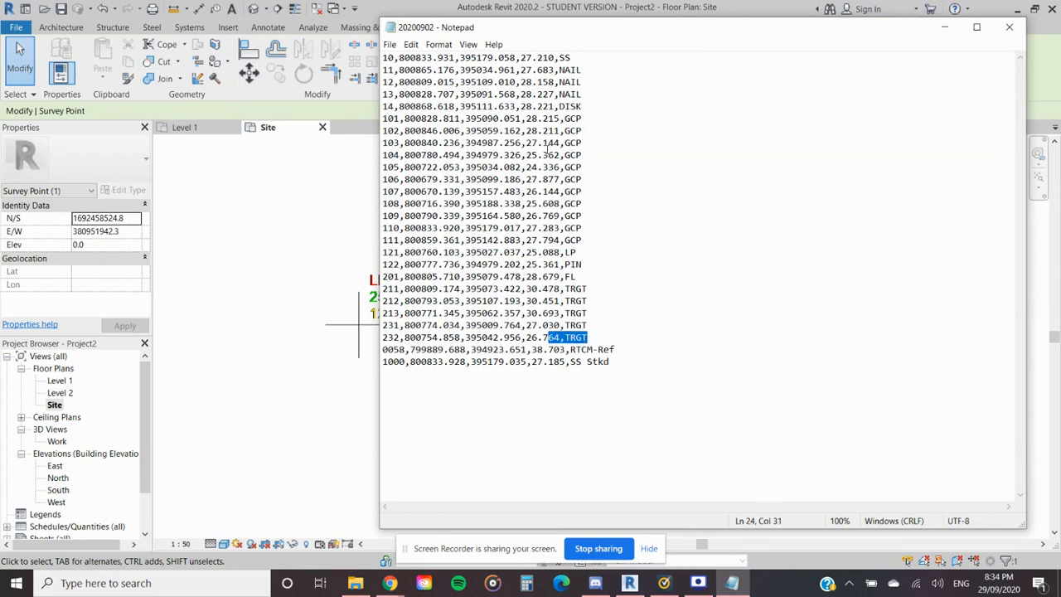
drag(559, 69, 583, 94)
click(583, 93)
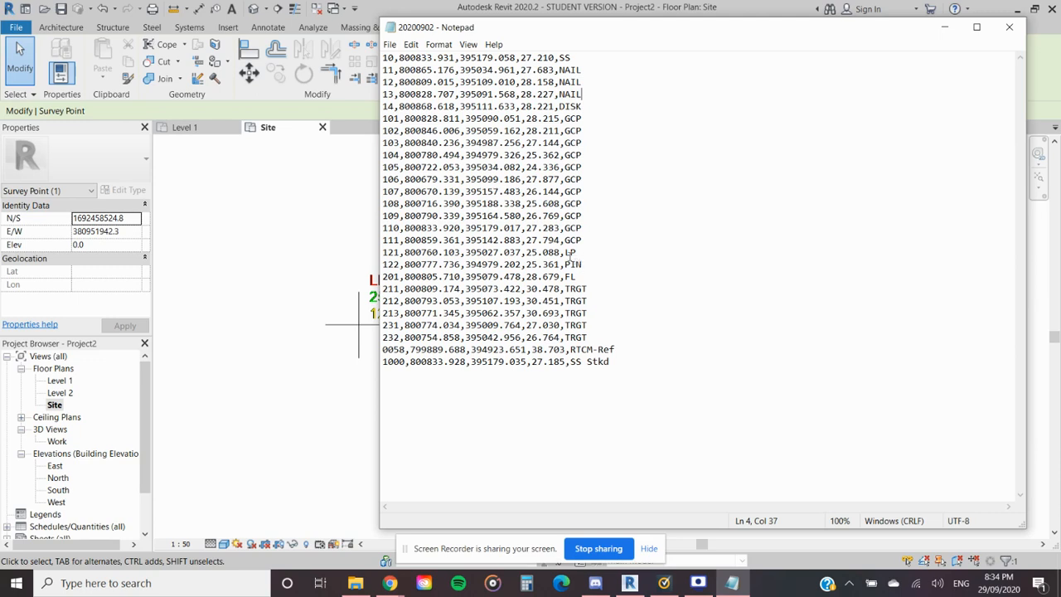
drag(559, 69, 571, 71)
click(578, 70)
drag(565, 264, 570, 264)
click(571, 300)
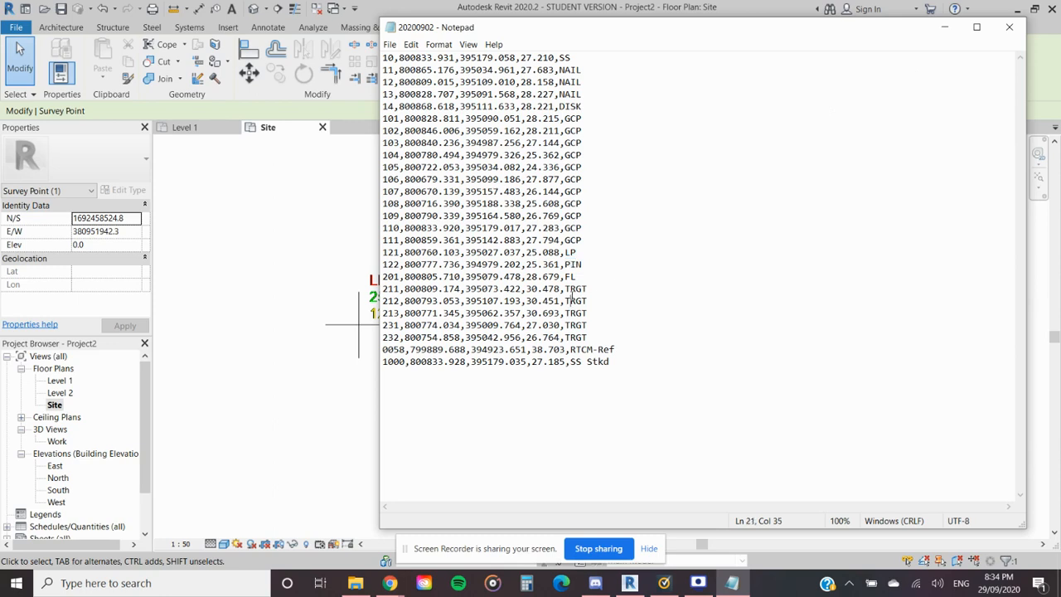
click(946, 30)
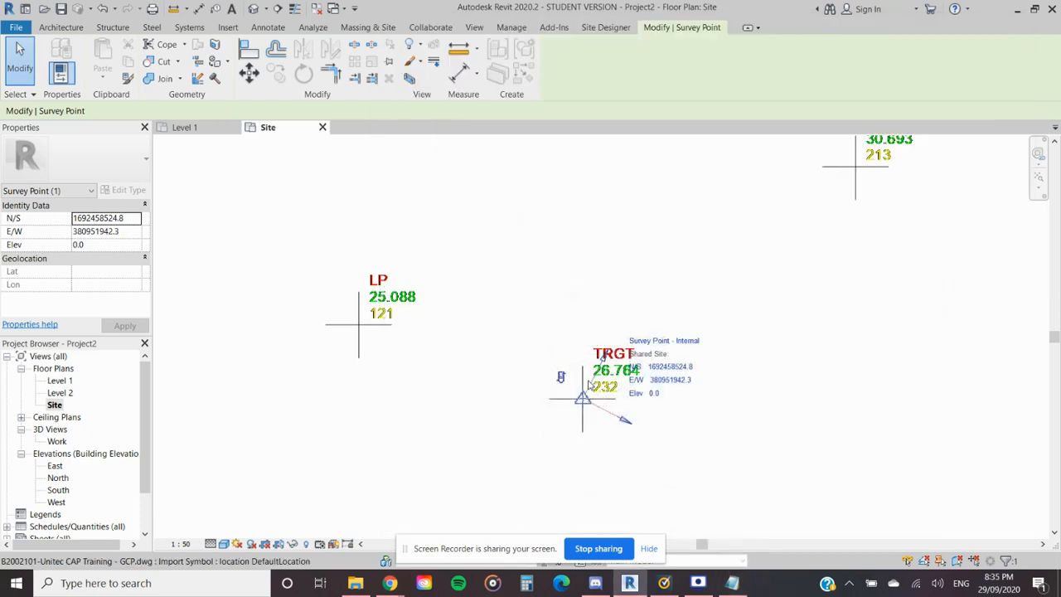
- Compare the moved survey point's N/S and E/W coordinates with the coordinates listed for point 232 in the 20200902 Notepad file
scroll(589, 382, down, 4)
scroll(599, 411, up, 5)
middle_drag(613, 393, 548, 415)
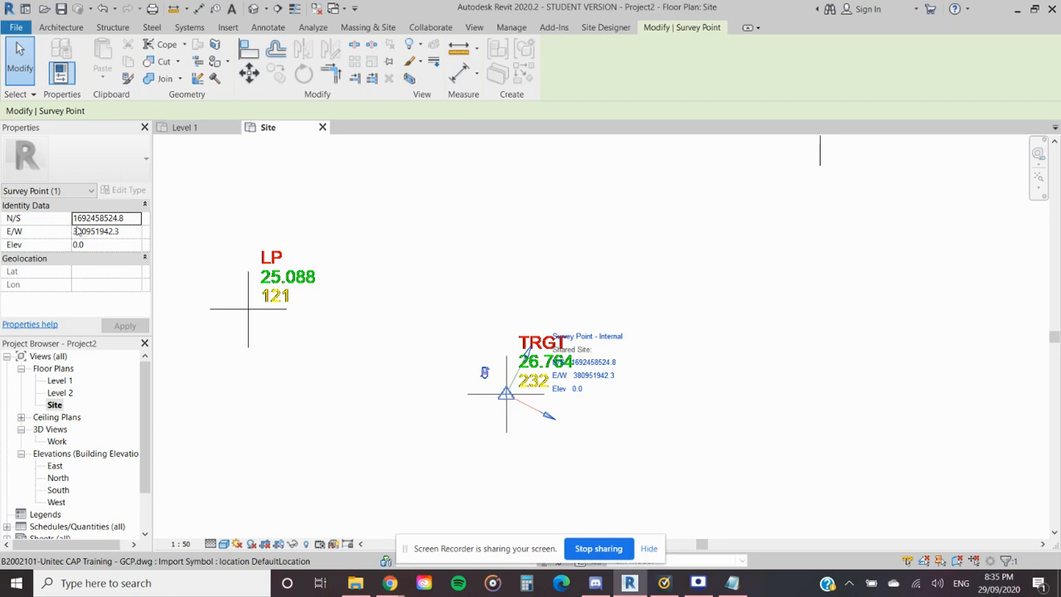
click(732, 585)
drag(572, 33, 855, 36)
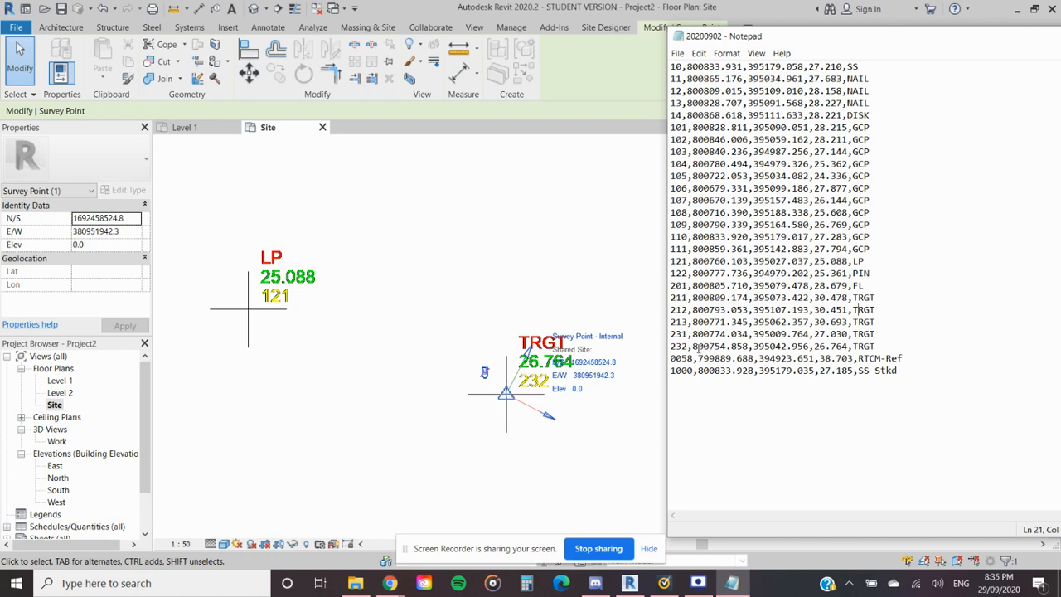
drag(693, 346, 754, 340)
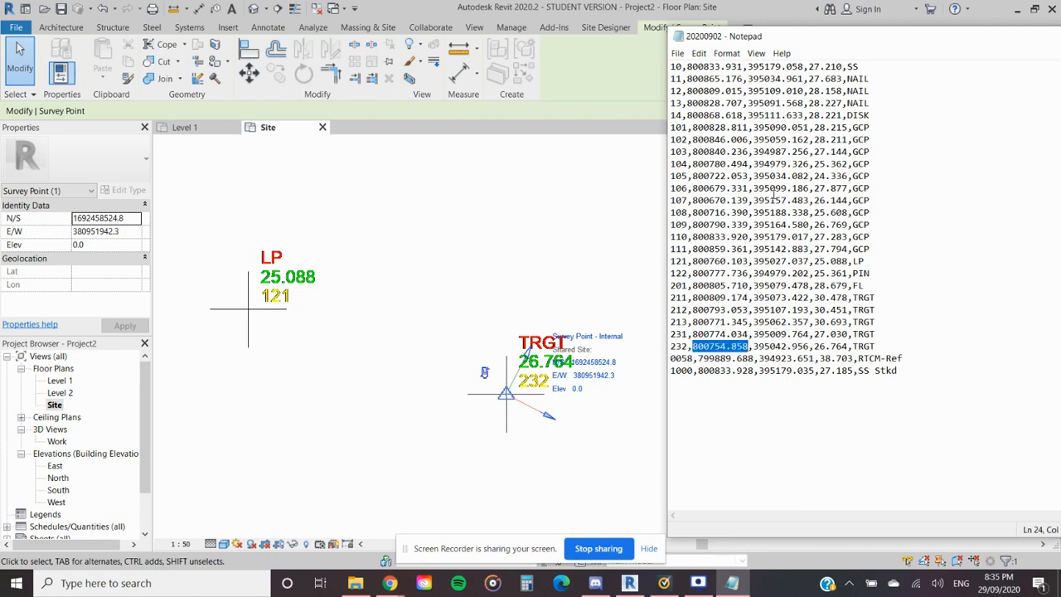
drag(928, 39, 839, 24)
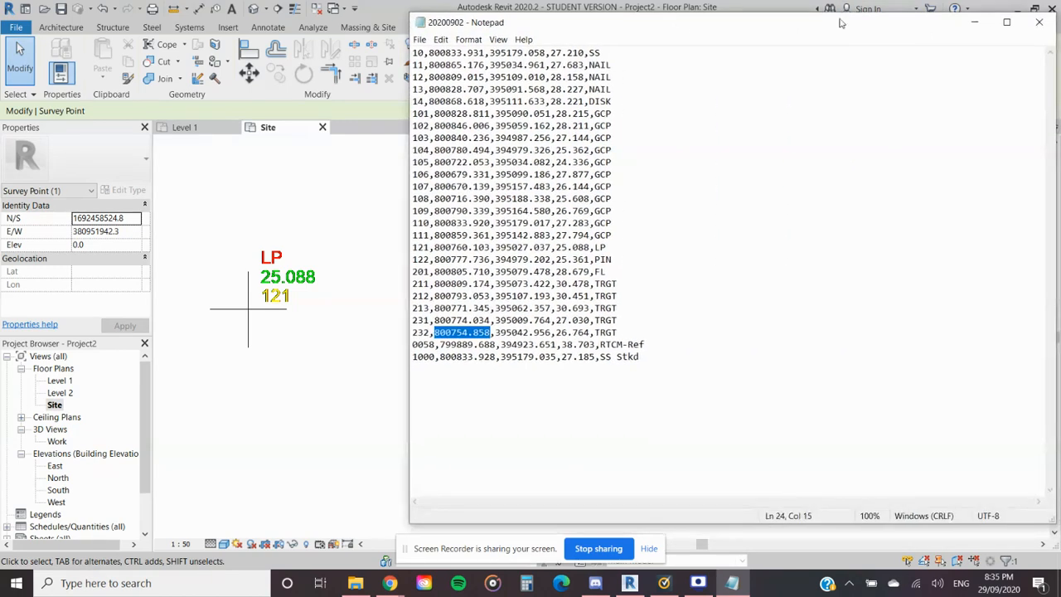
click(974, 22)
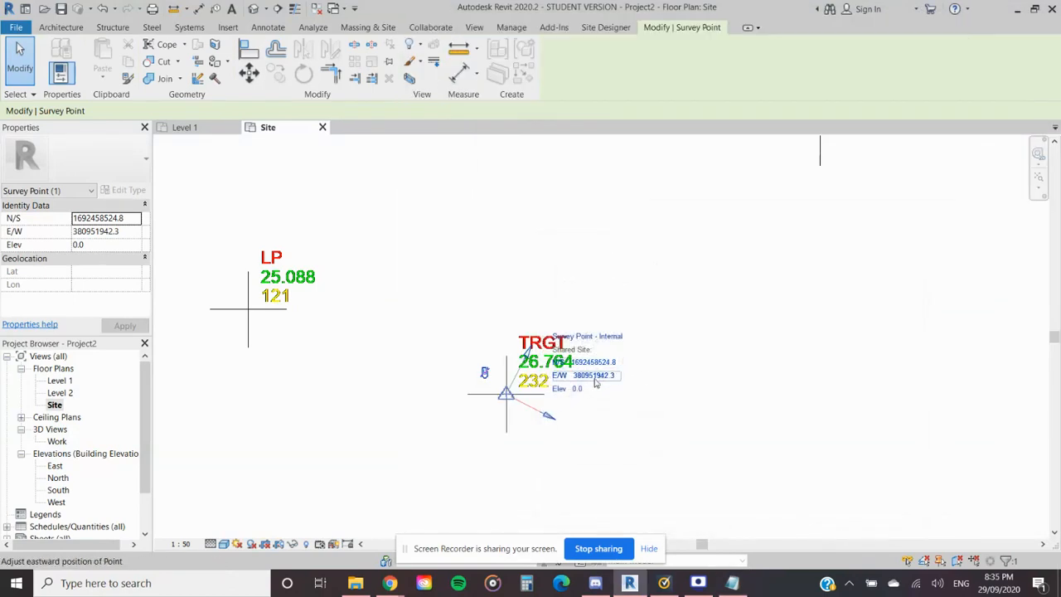
- Move the survey point from the TRGT 232 cross onto the centre of the TRGT 231 cross in the linked drawing
scroll(500, 409, down, 1)
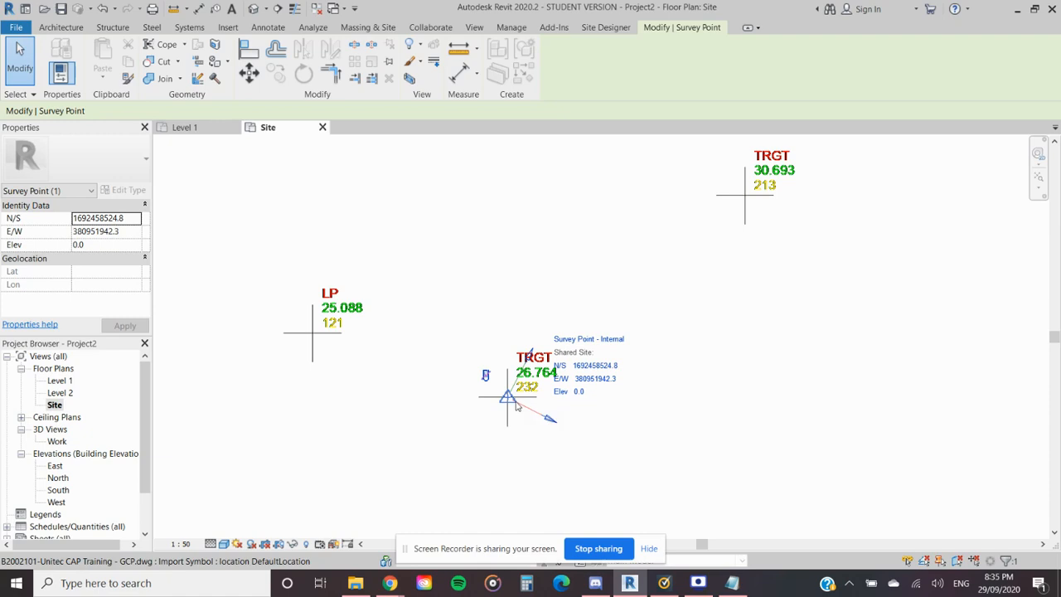
key(m)
key(v)
click(508, 397)
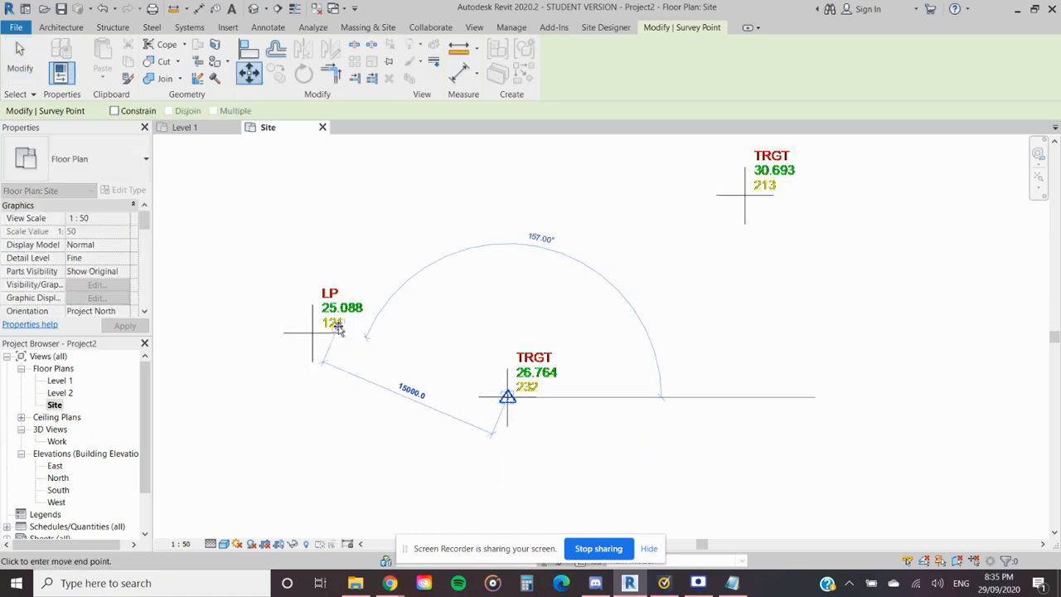
scroll(407, 367, down, 1)
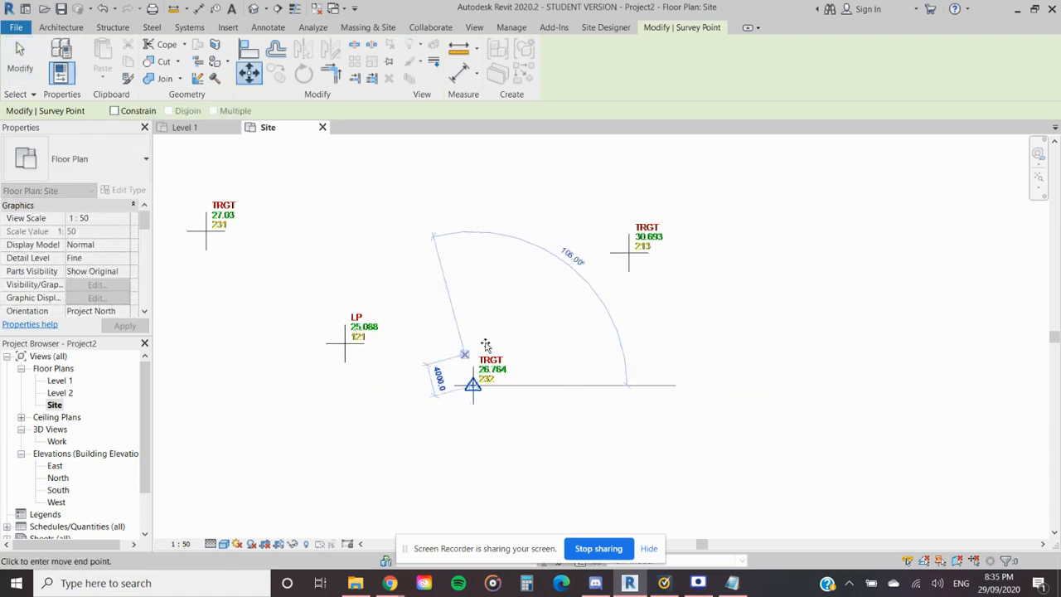
middle_drag(431, 301, 630, 331)
scroll(393, 279, up, 2)
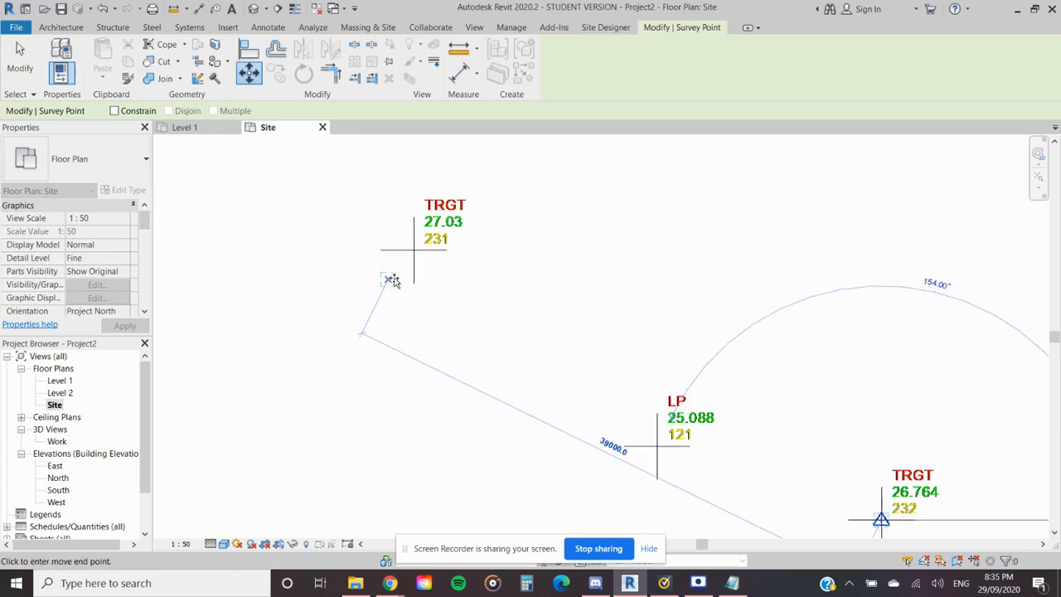
click(413, 250)
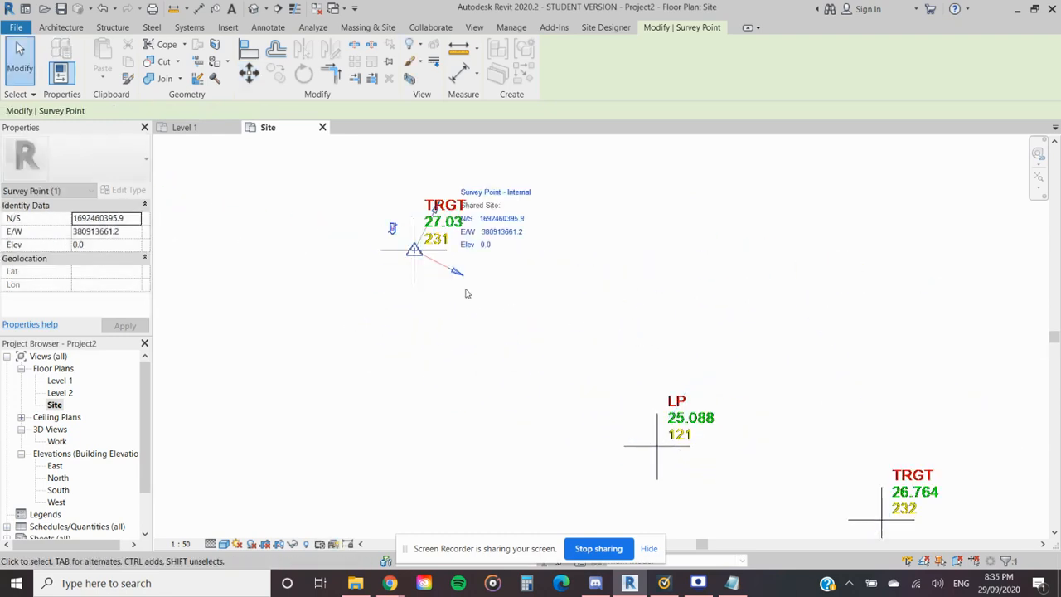
scroll(437, 284, up, 1)
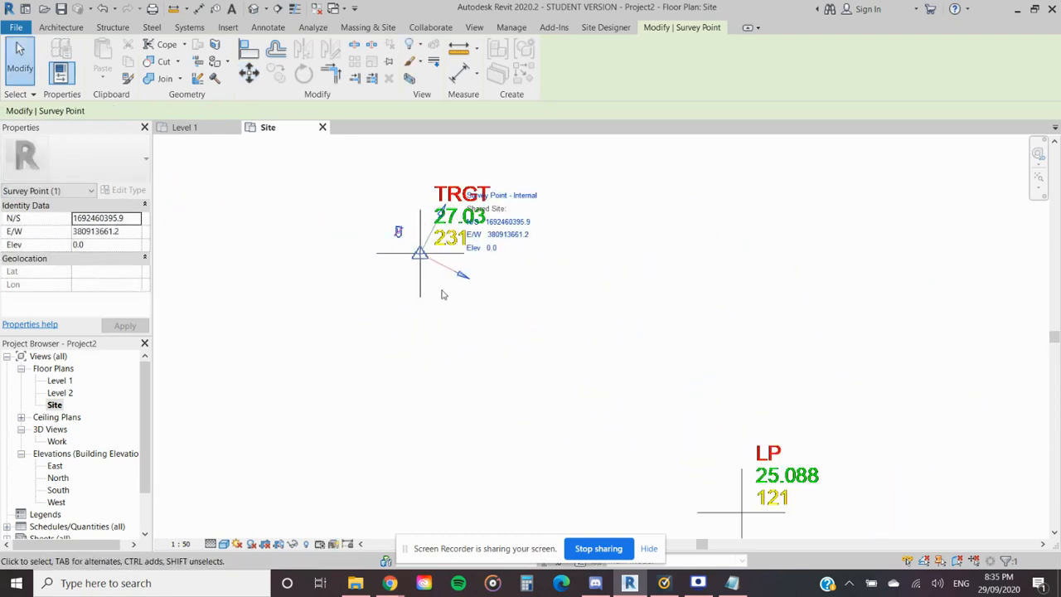
- Bring up the 20200902 list in Notepad beside the survey point's coordinates and select the first coordinate of point 232, 800754.858
click(732, 583)
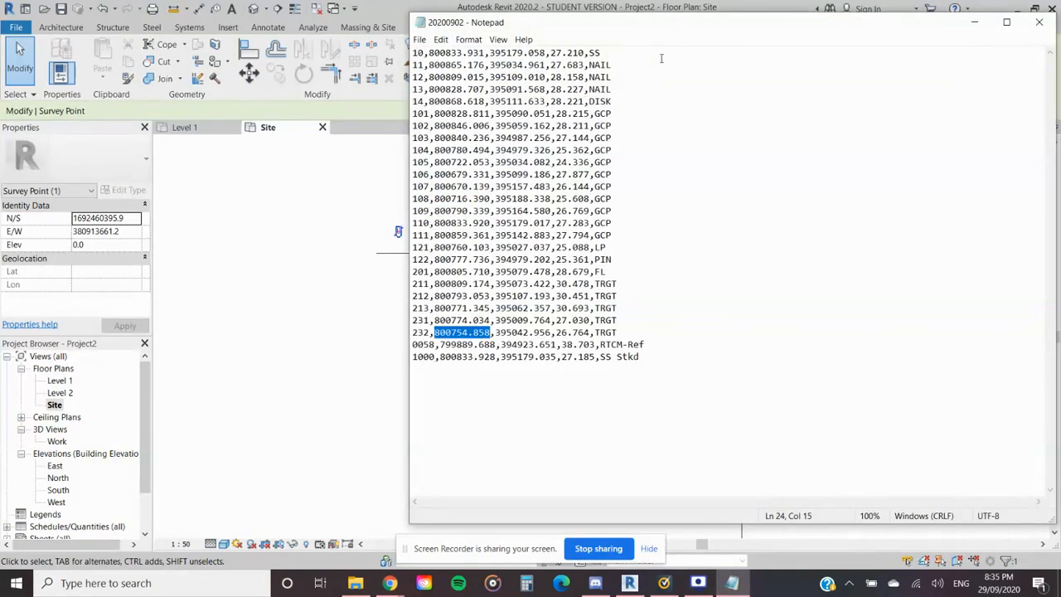
drag(658, 22, 804, 10)
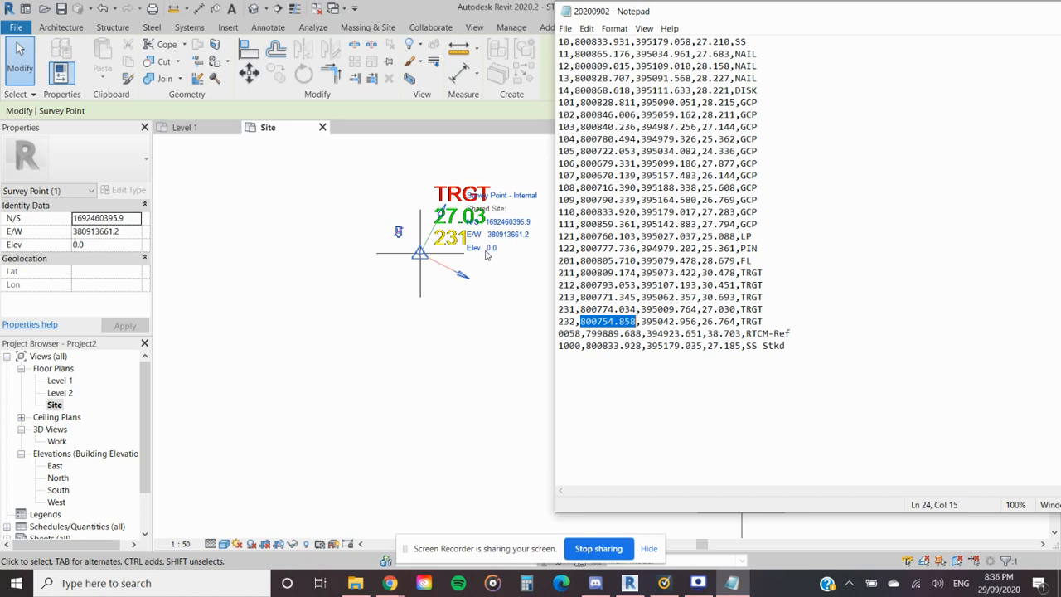
click(585, 322)
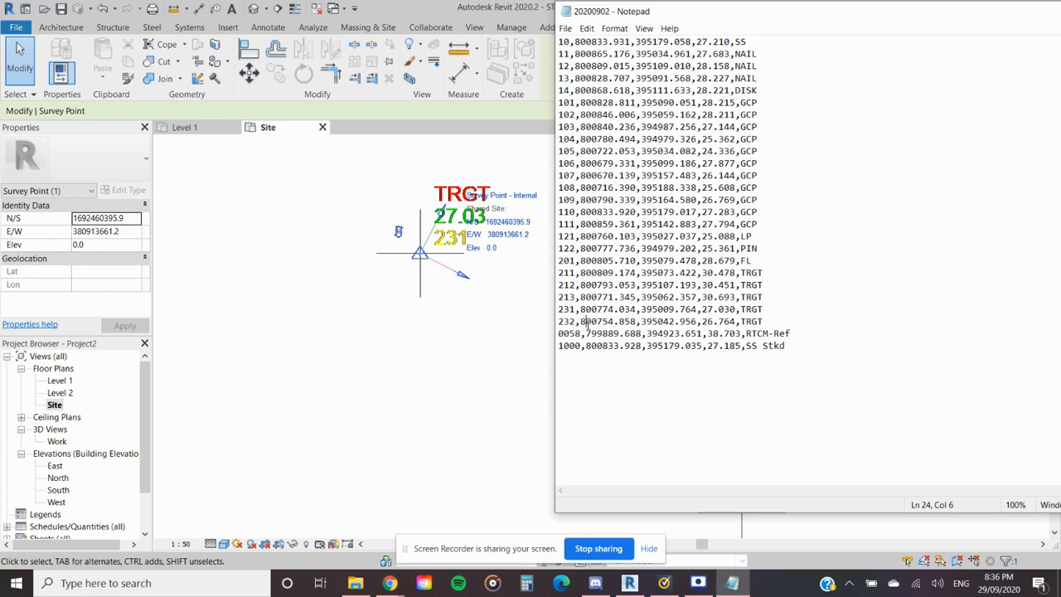
drag(580, 321, 615, 321)
drag(614, 321, 637, 322)
key(ctrl+c)
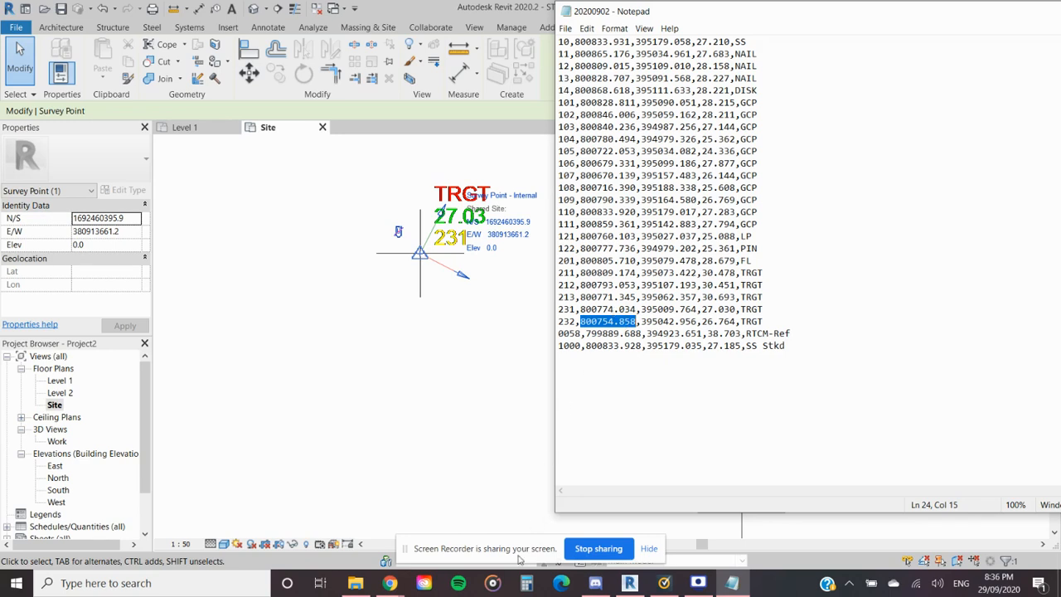
- Multiply the point 232 coordinate 800754.858 by 2 in Calculator, compare it with the survey point's N/S value and return to Revit
click(526, 583)
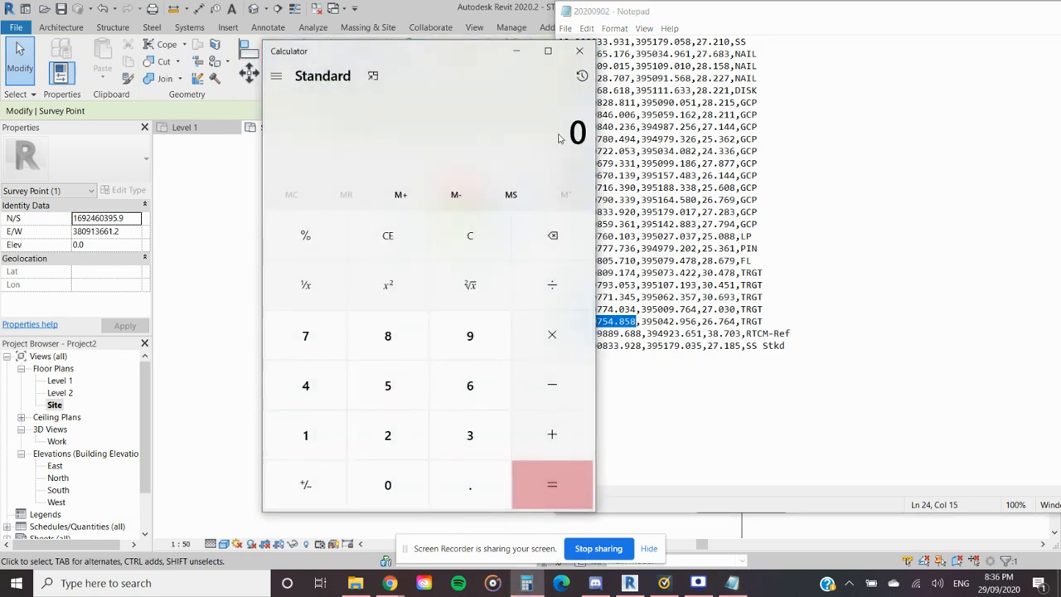
key(ctrl+v)
click(552, 335)
click(387, 435)
click(572, 484)
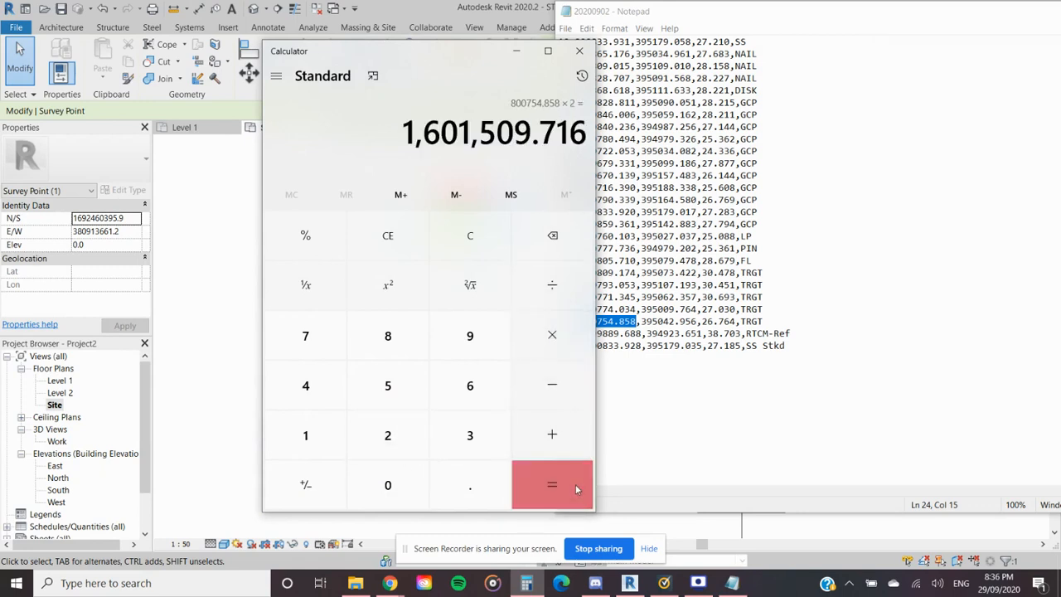
drag(480, 59, 412, 70)
click(528, 67)
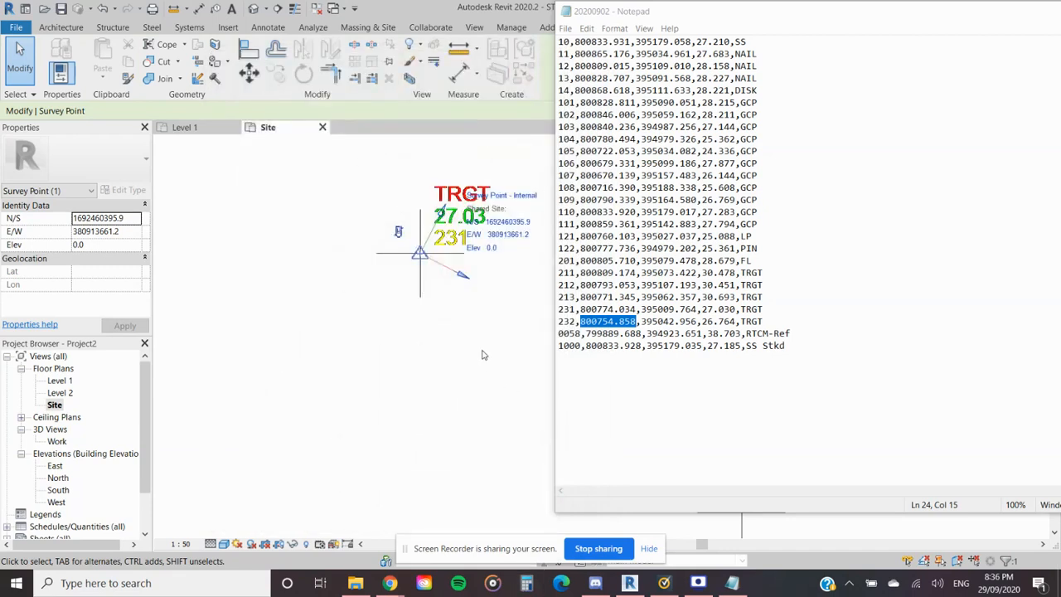
click(484, 355)
scroll(677, 320, down, 4)
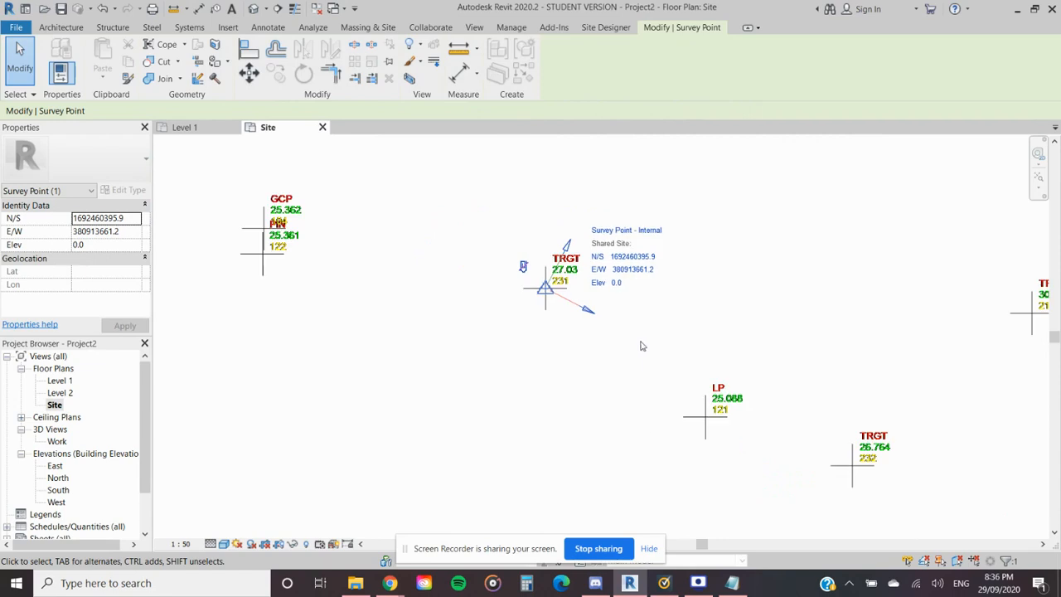
click(697, 583)
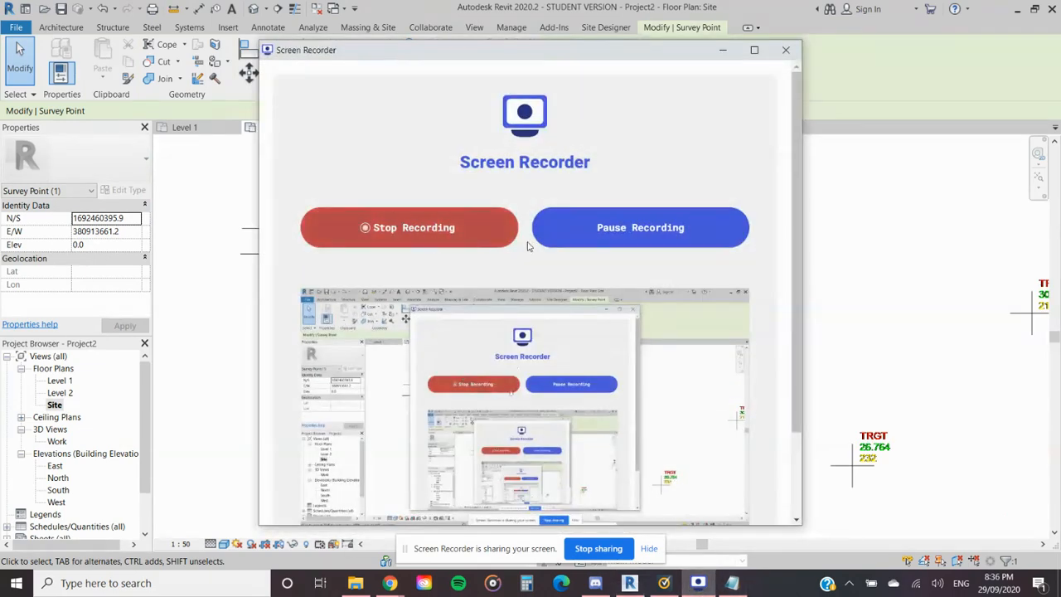
click(616, 232)
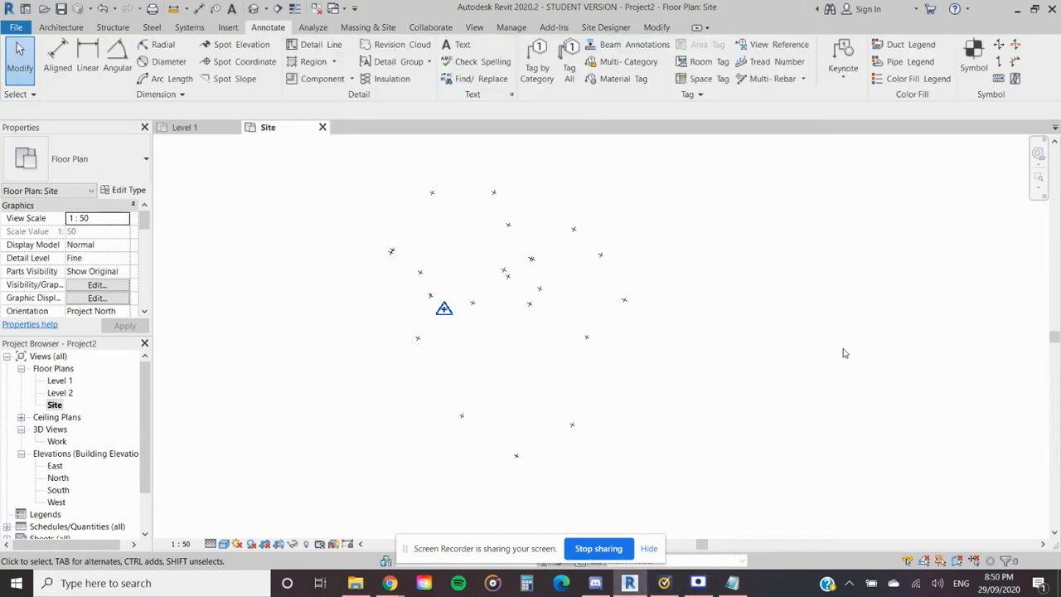
click(698, 582)
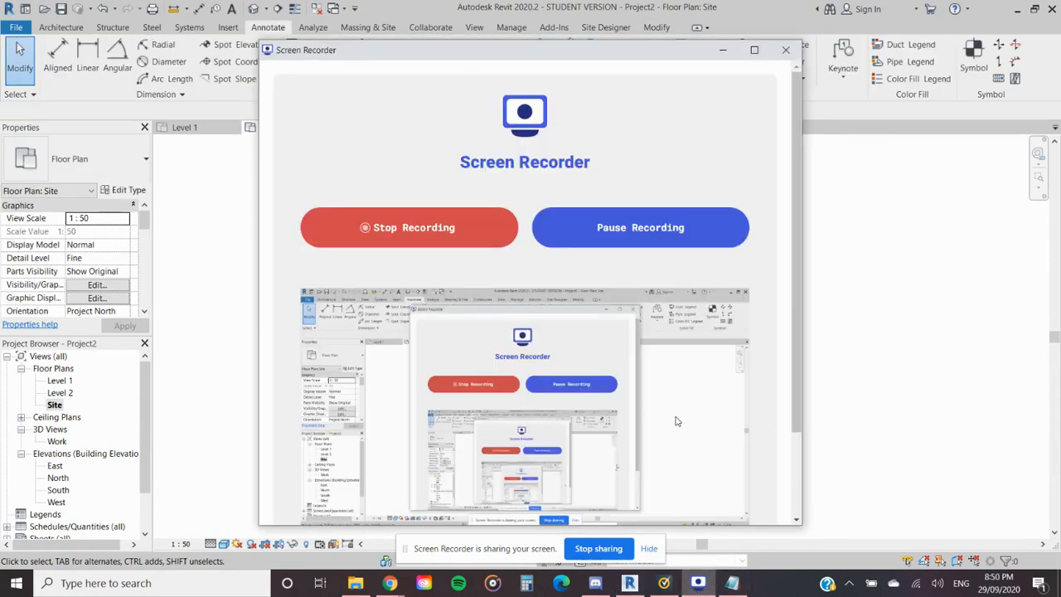
click(849, 417)
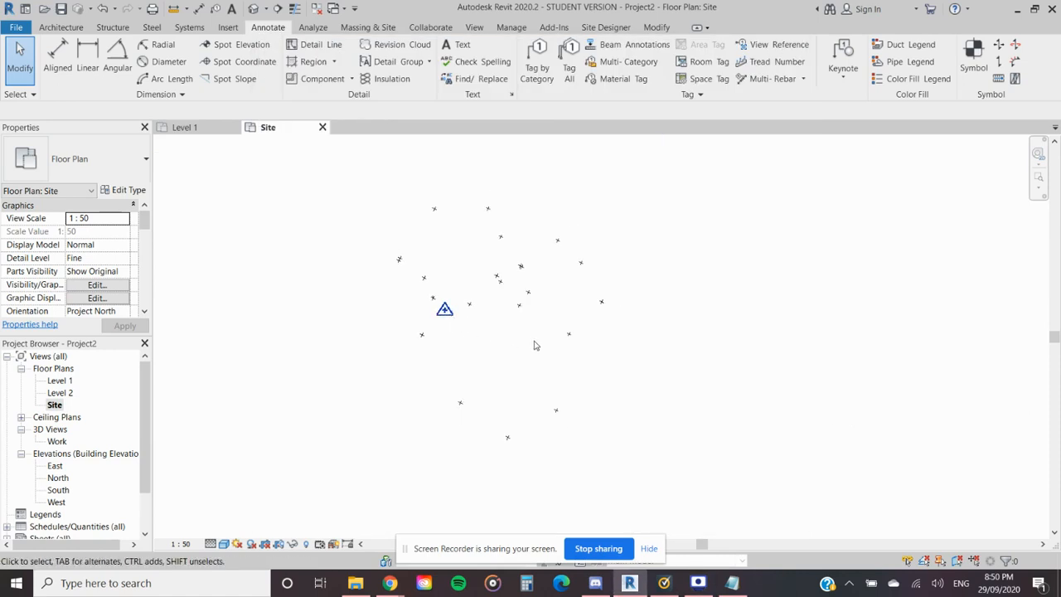
- Examine where the survey point and the project base point lie relative to each other and to the linked survey drawing
scroll(538, 375, down, 4)
scroll(506, 384, down, 3)
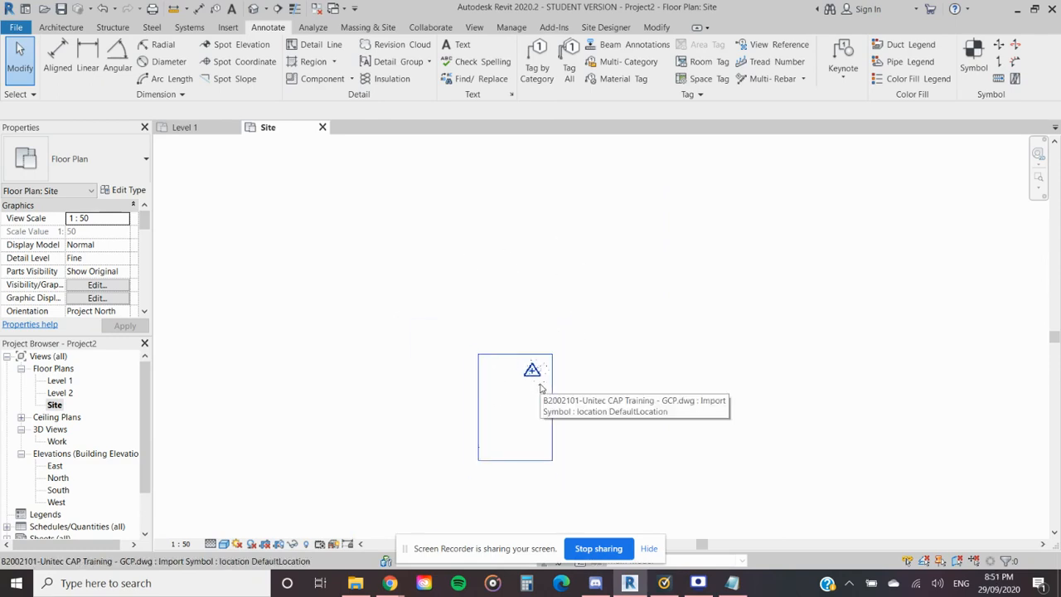
middle_drag(551, 391, 514, 460)
scroll(522, 434, down, 4)
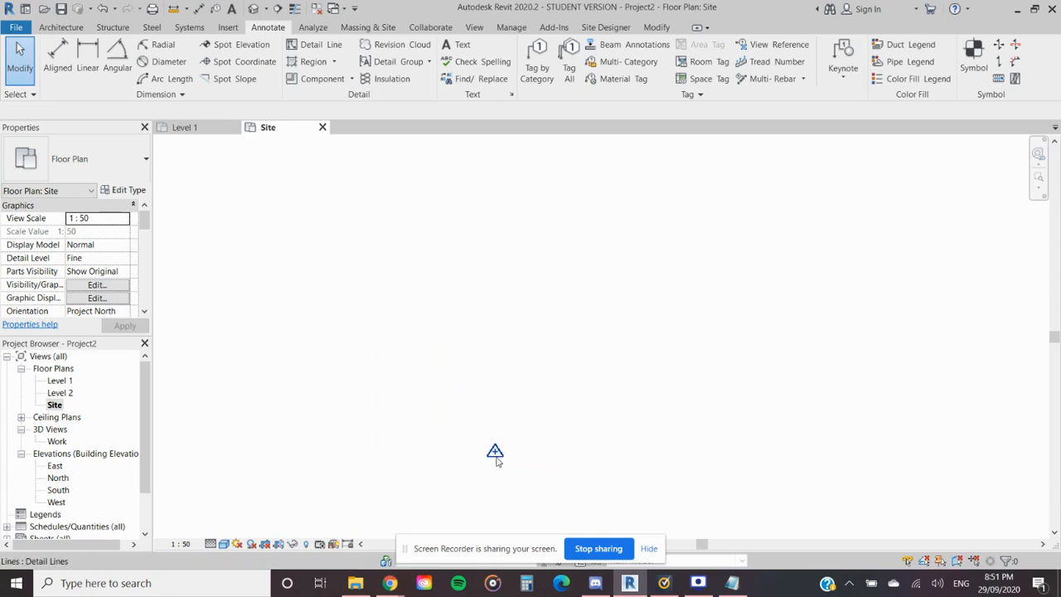
scroll(500, 464, down, 3)
scroll(499, 468, down, 2)
scroll(499, 470, up, 4)
middle_drag(495, 475, 481, 457)
scroll(577, 286, up, 1)
scroll(514, 396, down, 2)
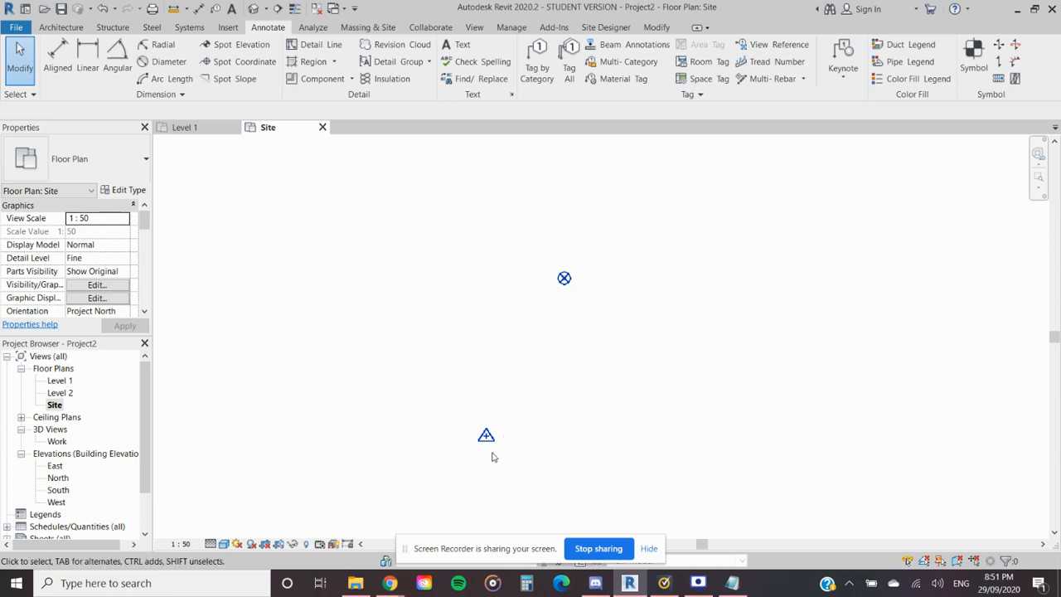
scroll(489, 447, up, 3)
scroll(507, 425, down, 2)
middle_drag(508, 421, 478, 453)
scroll(437, 469, up, 2)
scroll(470, 460, up, 2)
scroll(430, 438, up, 2)
scroll(473, 444, up, 2)
scroll(472, 444, down, 2)
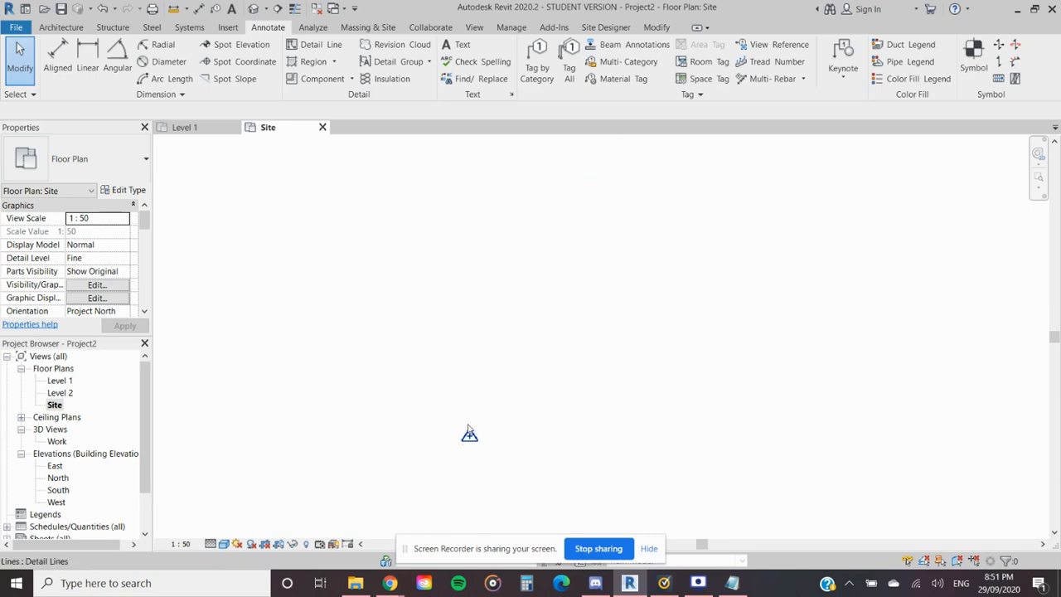
scroll(466, 452, down, 4)
scroll(467, 456, down, 4)
scroll(473, 461, up, 2)
middle_drag(474, 462, 518, 435)
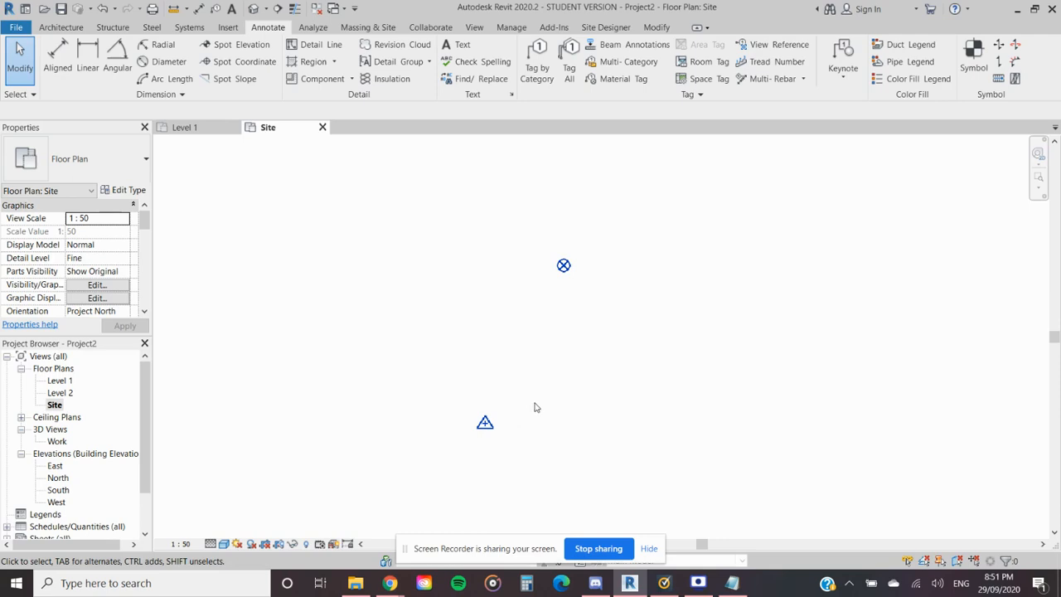
- Filter the objects selected around the survey point marker to Survey Point only, check its shared coordinates and clear the selection
click(487, 421)
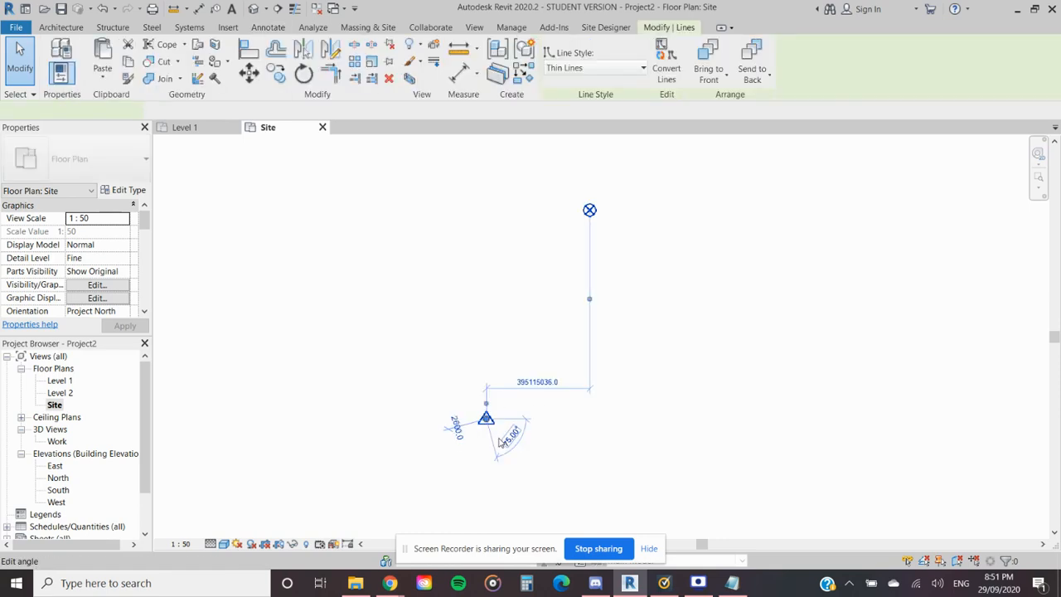
click(481, 435)
drag(508, 445, 468, 402)
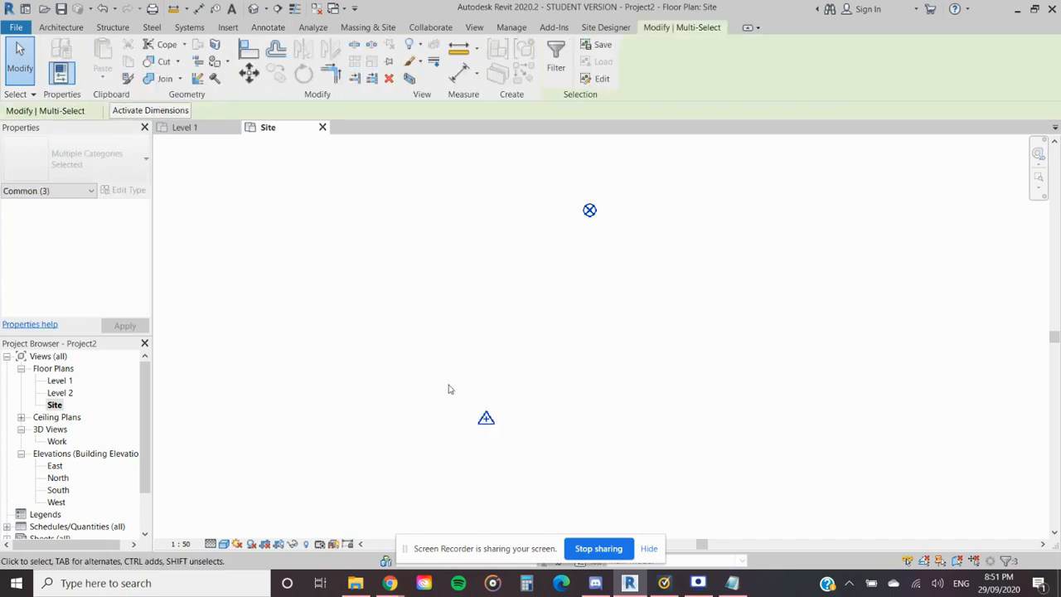
click(555, 56)
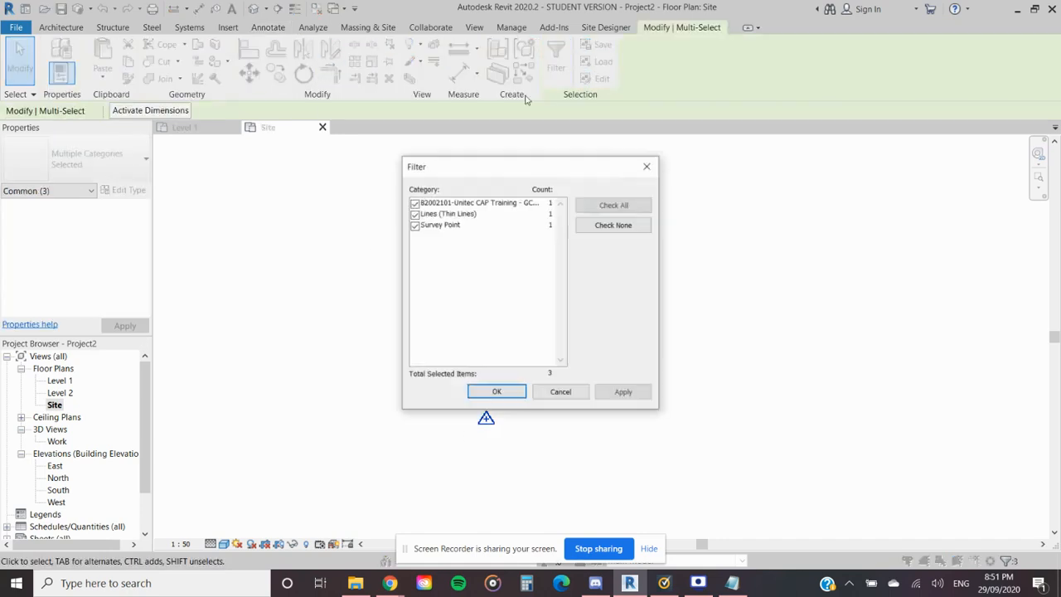
click(414, 214)
click(415, 226)
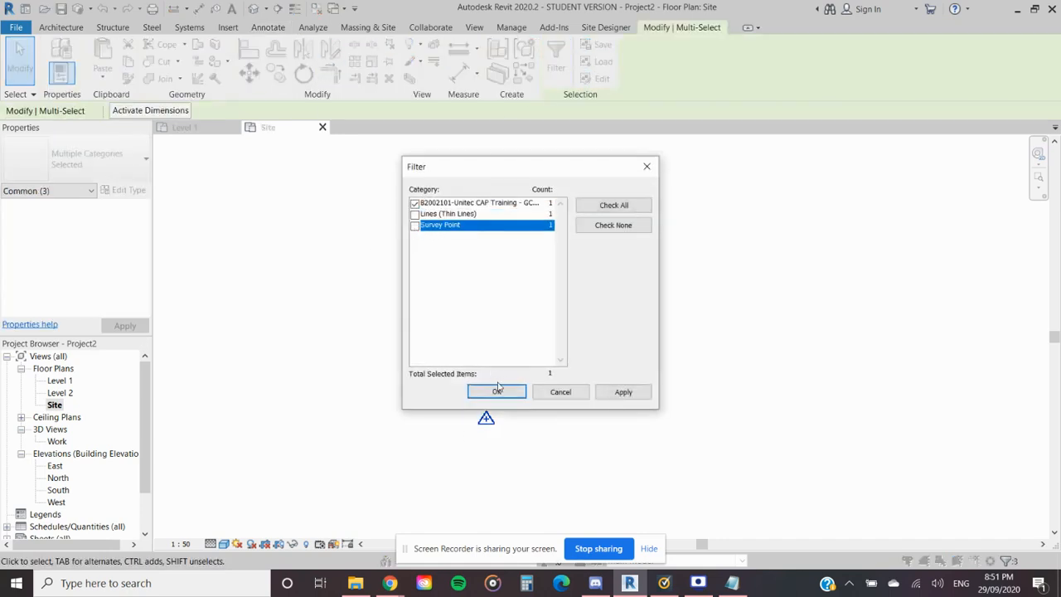
click(414, 203)
click(414, 224)
click(496, 392)
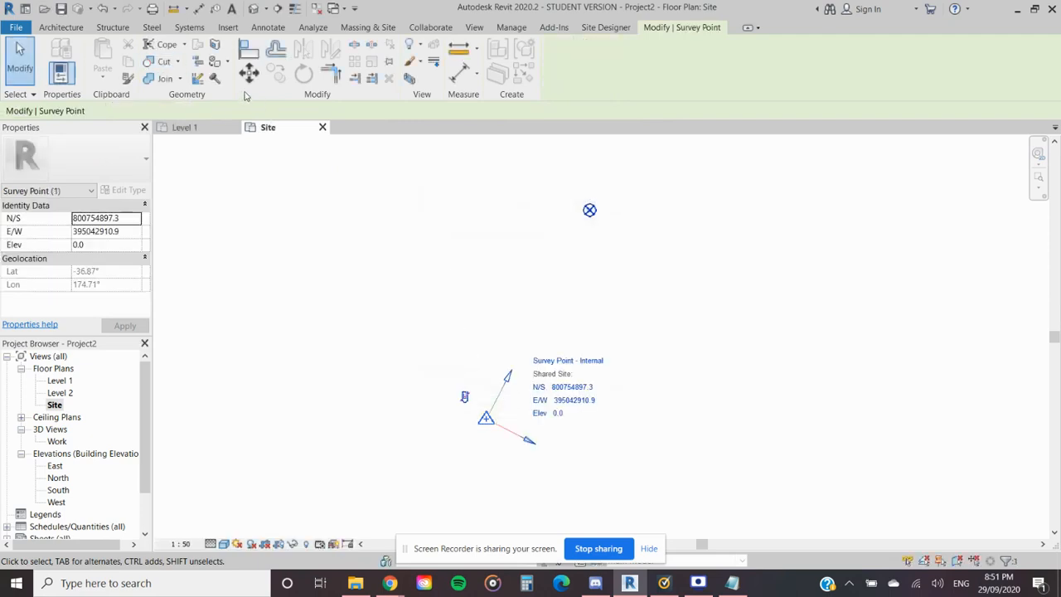
click(657, 344)
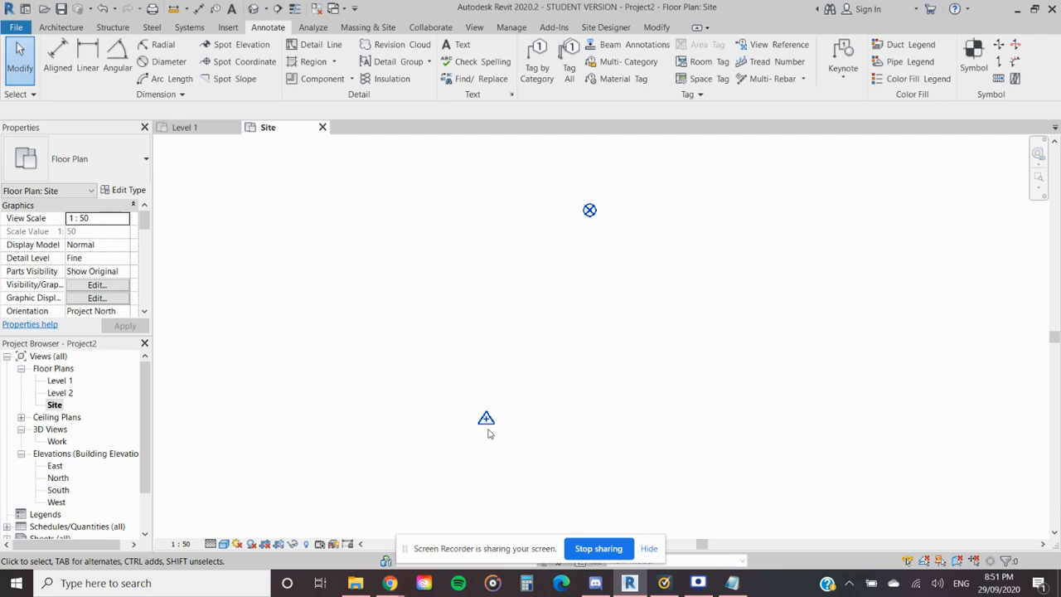
click(697, 583)
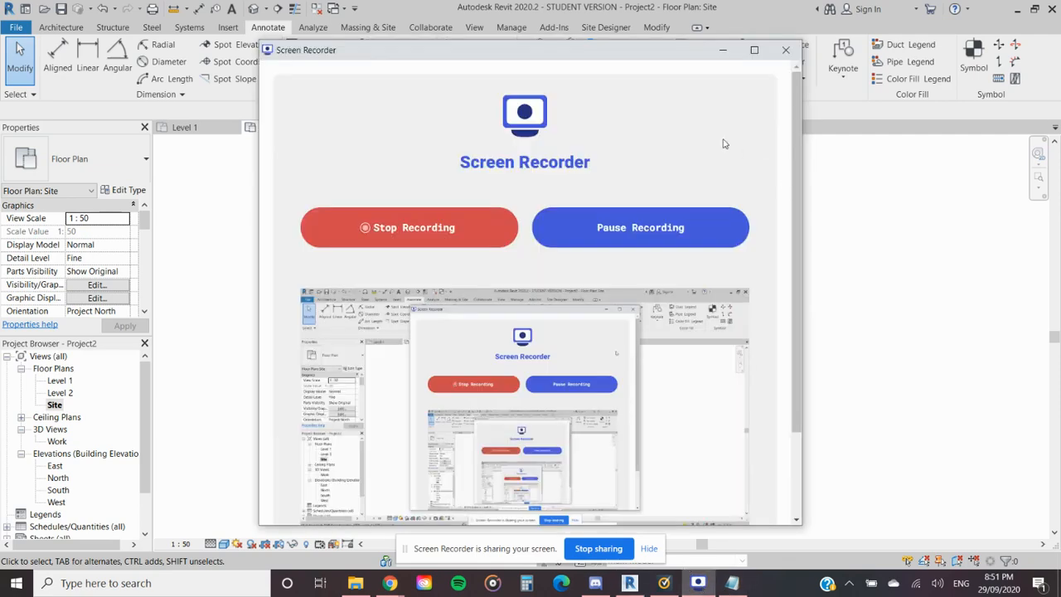
click(722, 50)
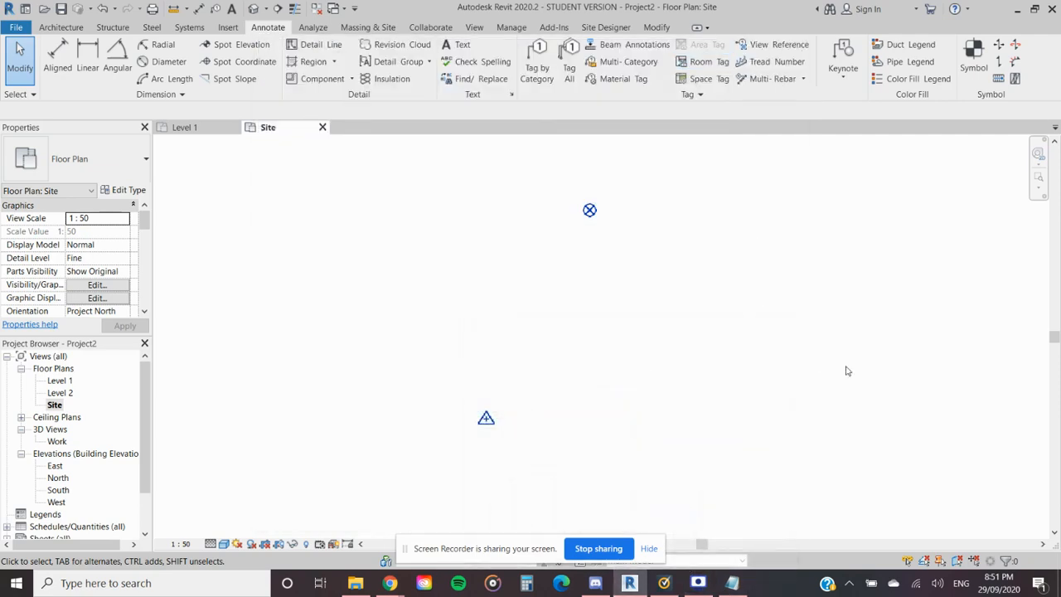
- Relocate the project from the project base point to the detail line endpoint at the survey point marker
click(590, 210)
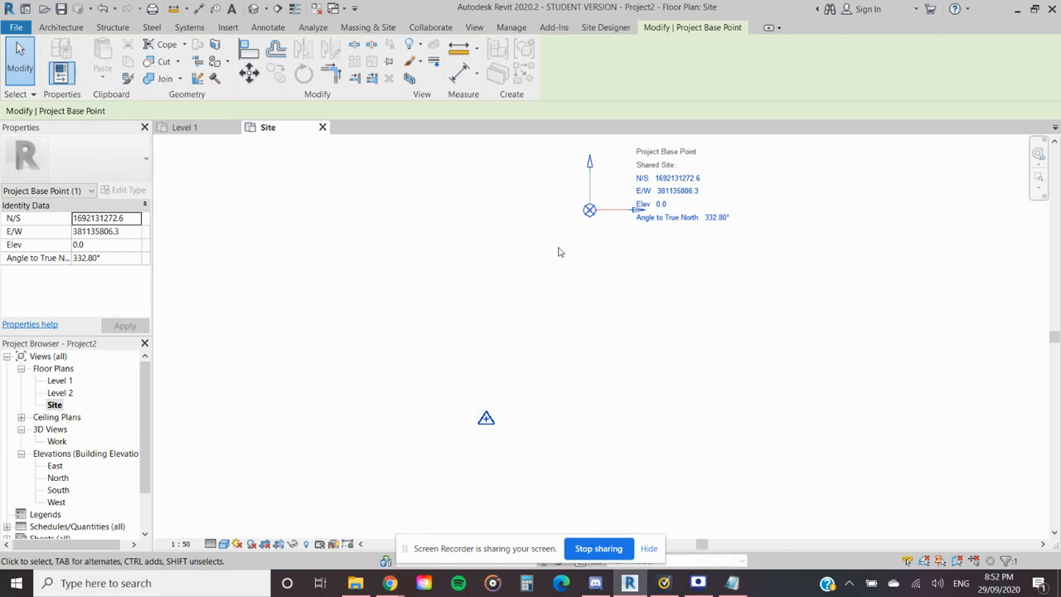
scroll(568, 264, down, 1)
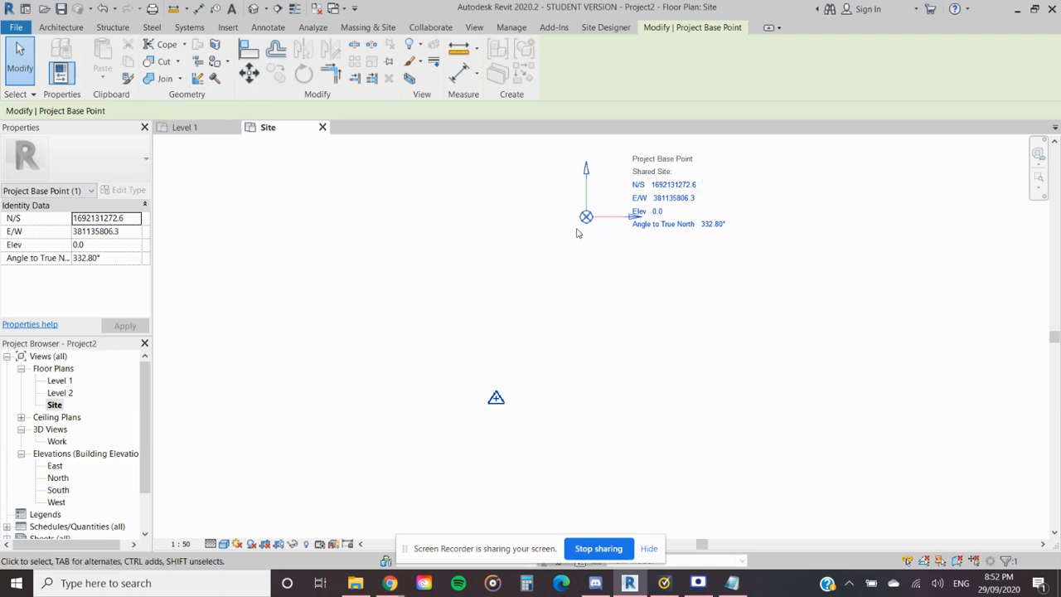
click(512, 27)
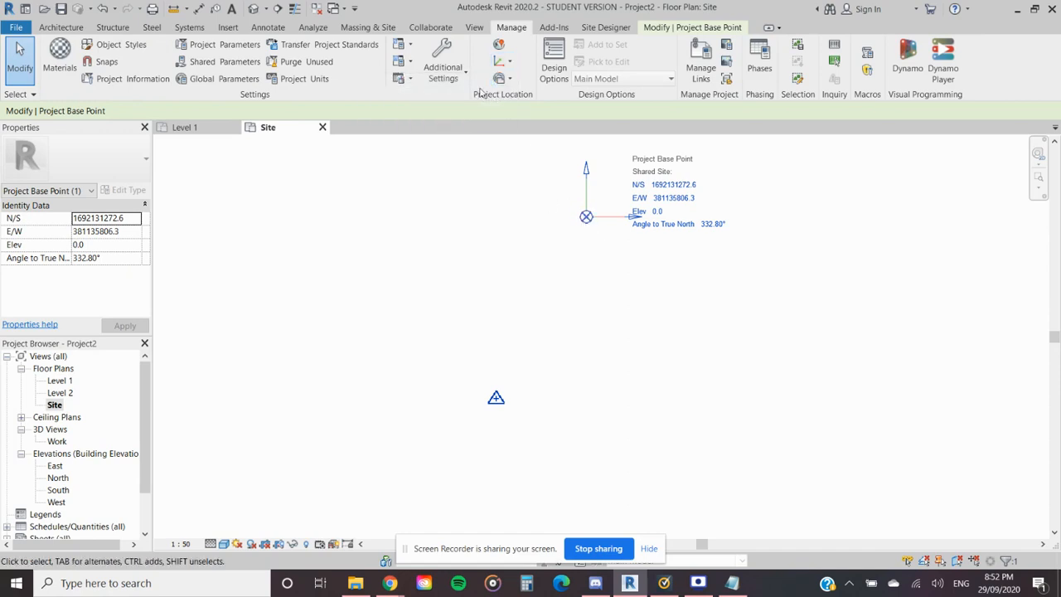
click(510, 64)
click(510, 79)
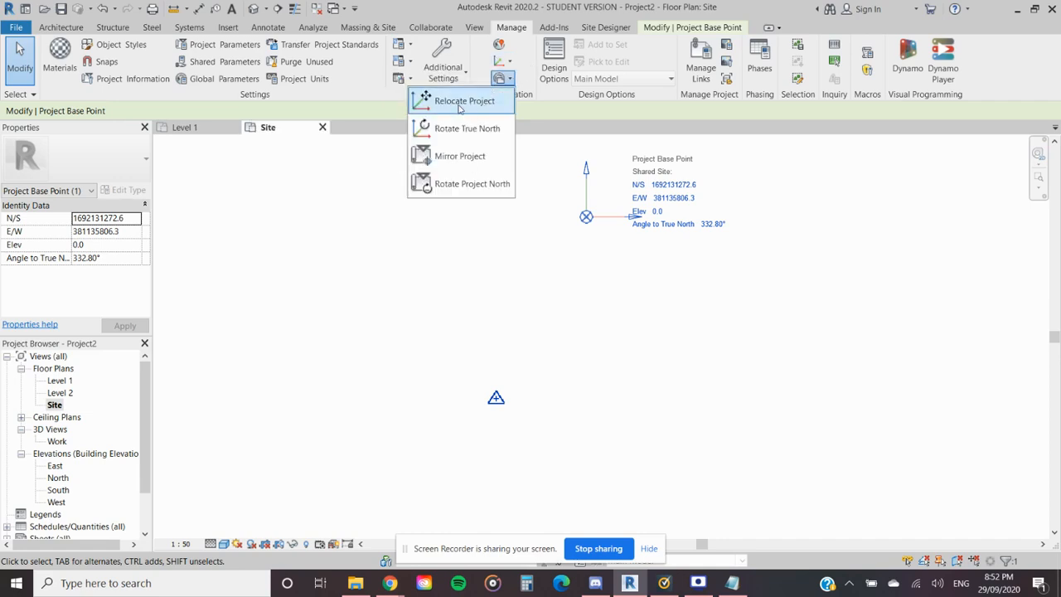
click(464, 101)
click(586, 217)
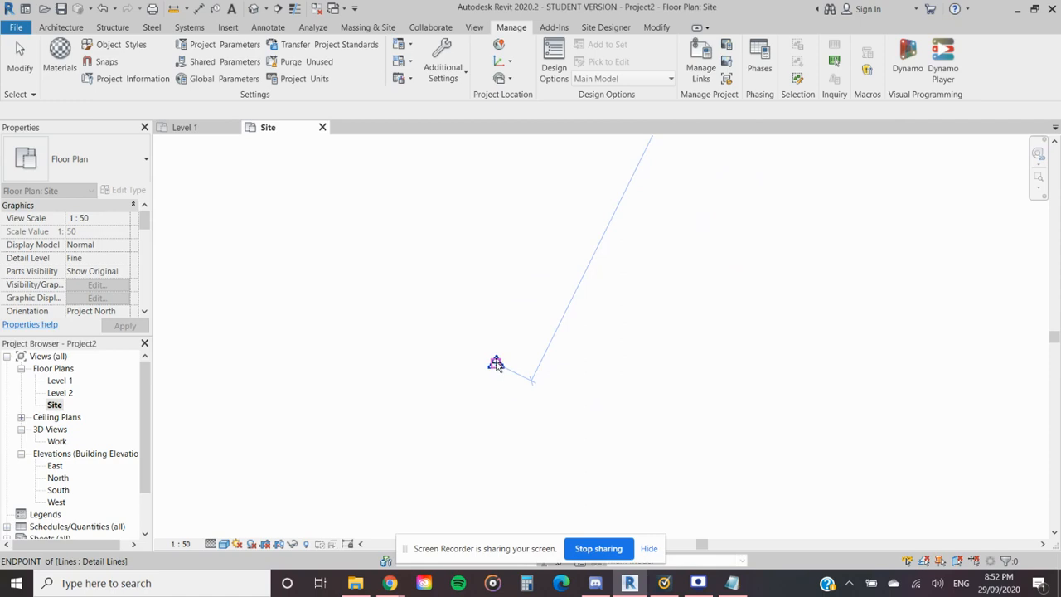
click(495, 363)
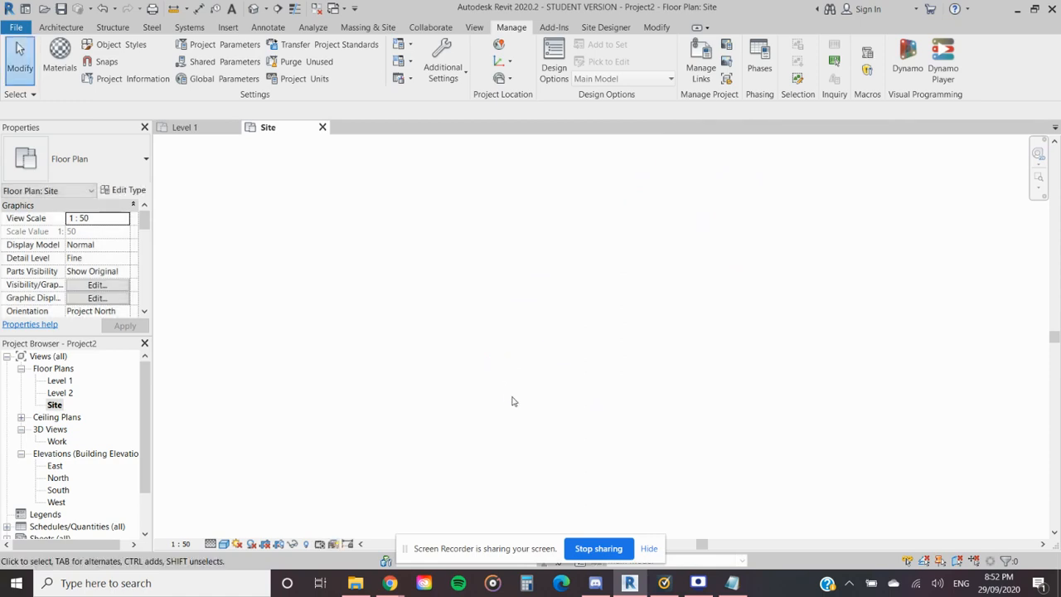
- Examine where the project base point and the survey point markers lie in the Site plan
scroll(513, 401, down, 5)
scroll(687, 334, down, 6)
middle_drag(713, 333, 578, 346)
middle_drag(537, 313, 540, 340)
scroll(540, 340, up, 4)
middle_drag(302, 346, 644, 364)
scroll(417, 338, up, 3)
click(1037, 180)
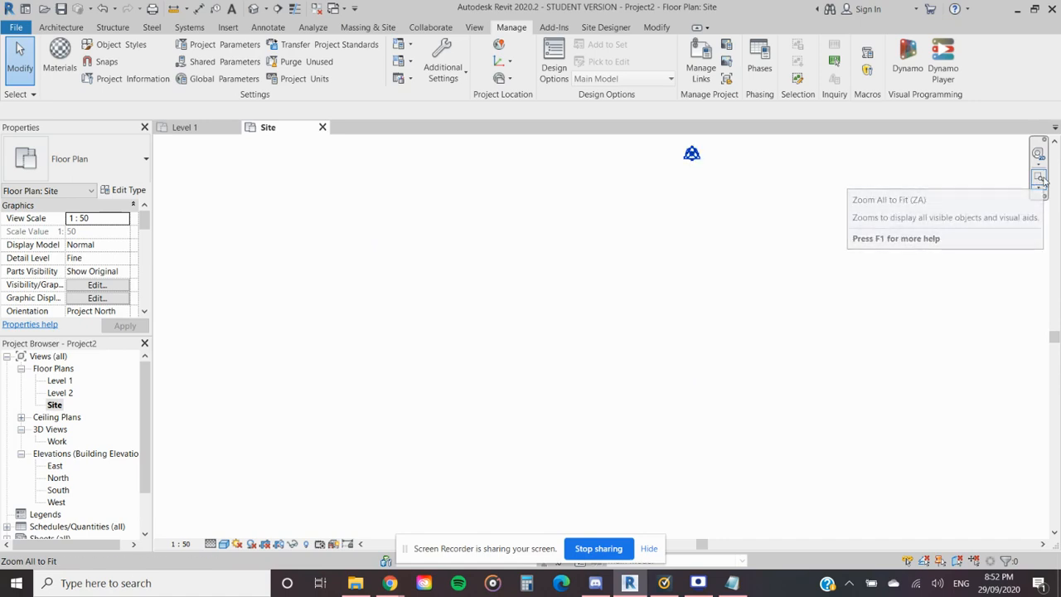
middle_drag(718, 179, 611, 246)
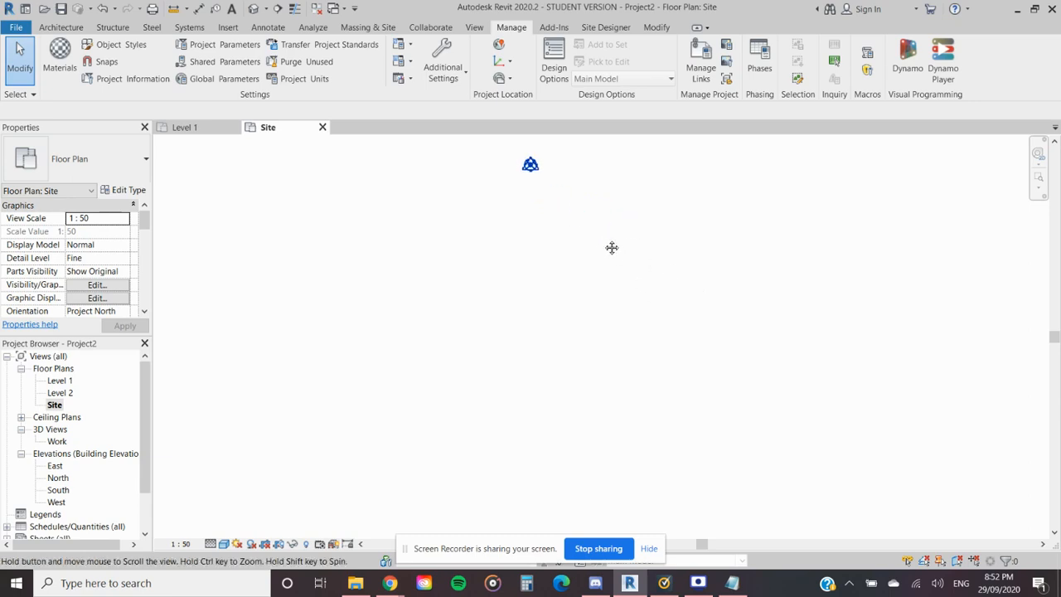
- Select everything around the markers in the Site plan and review the categories in the Filter, keeping all of them checked
drag(849, 142, 248, 526)
click(556, 58)
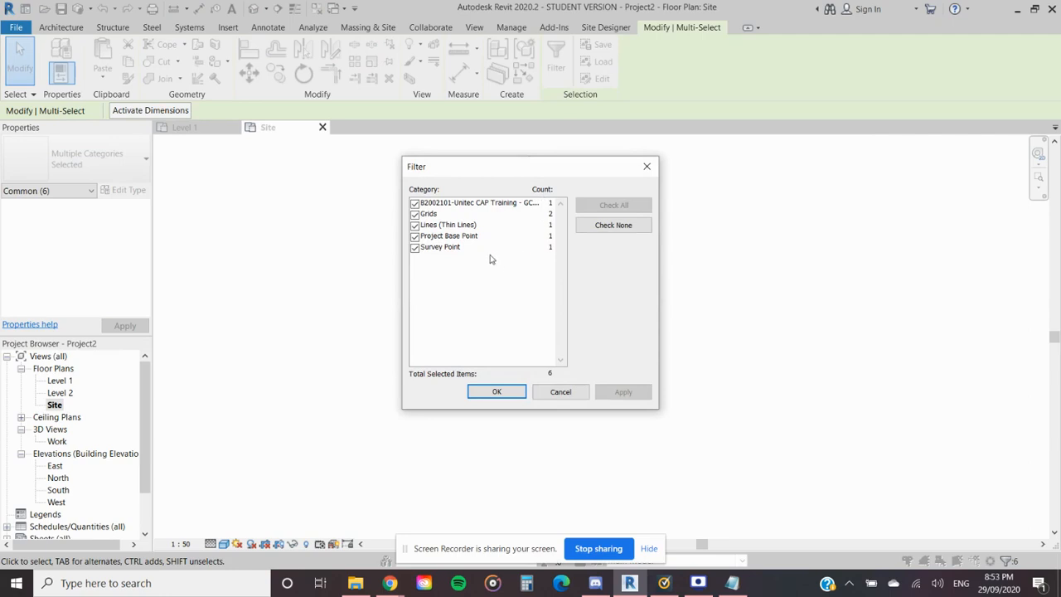
click(489, 390)
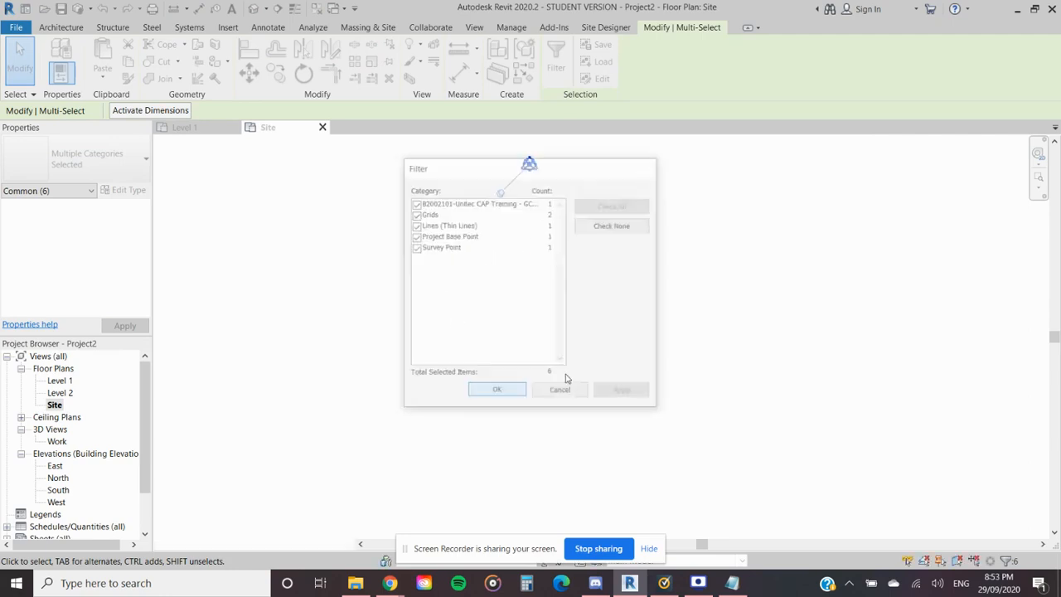
click(1038, 180)
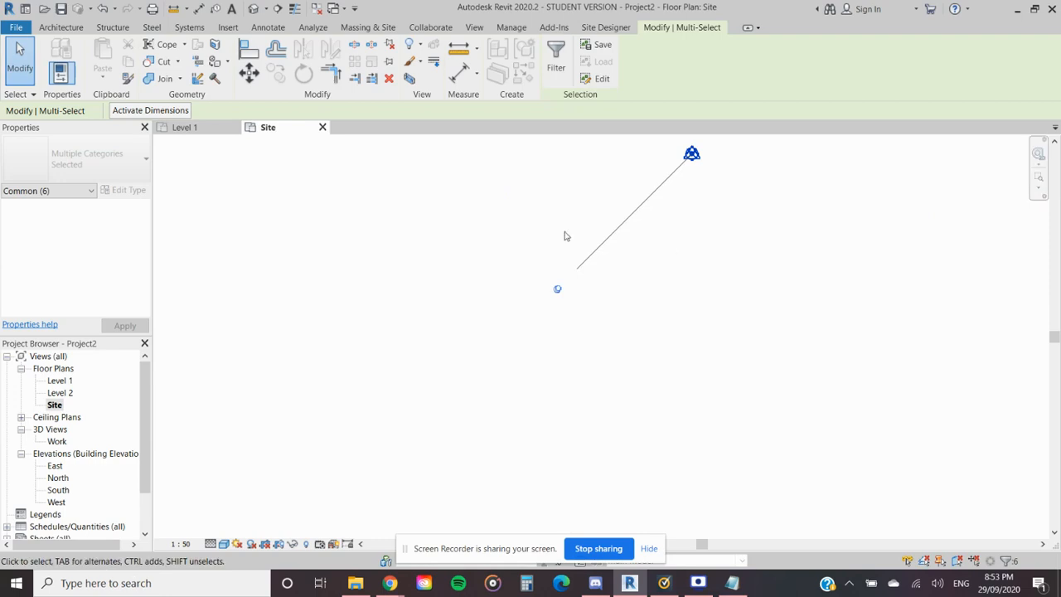
- Inspect the markers against points LP 121 and TRGT 232 of the linked drawing and check the project base point's shared coordinates
scroll(715, 157, up, 7)
middle_drag(640, 241, 563, 429)
scroll(602, 311, up, 2)
scroll(575, 303, up, 4)
scroll(597, 351, down, 4)
scroll(598, 354, up, 6)
scroll(597, 354, down, 5)
scroll(726, 336, up, 2)
middle_drag(402, 201, 509, 310)
scroll(509, 308, up, 2)
scroll(452, 298, up, 2)
middle_drag(419, 316, 514, 364)
scroll(503, 335, up, 2)
scroll(542, 354, up, 2)
middle_drag(506, 327, 538, 442)
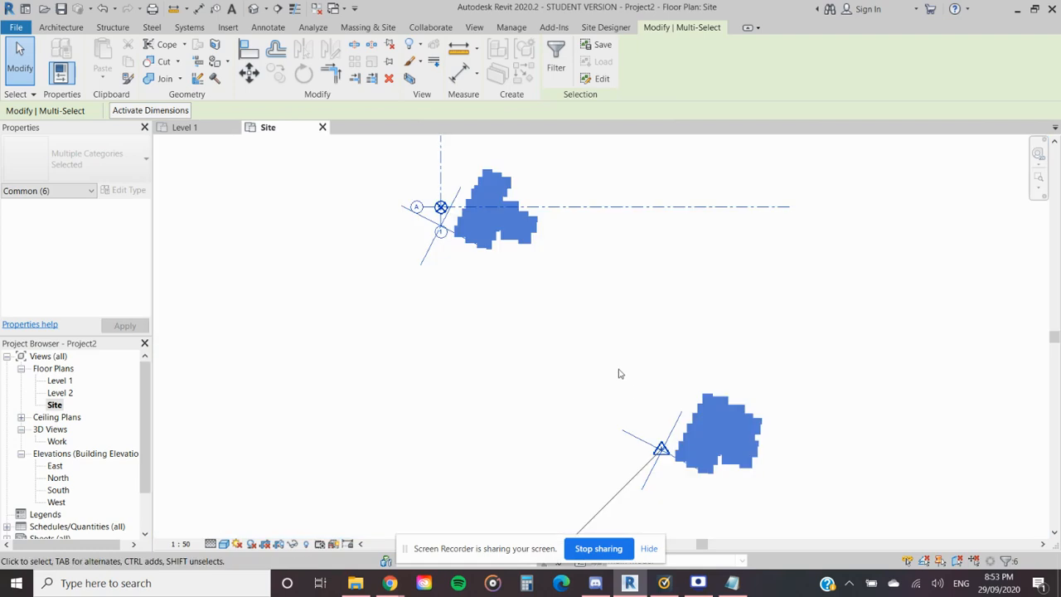
click(613, 359)
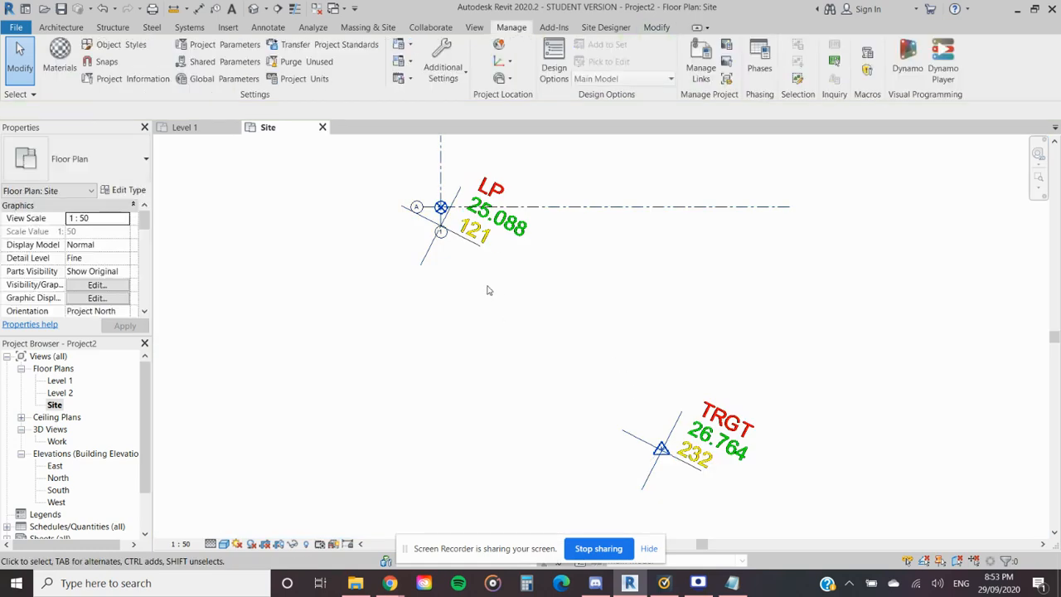
click(445, 216)
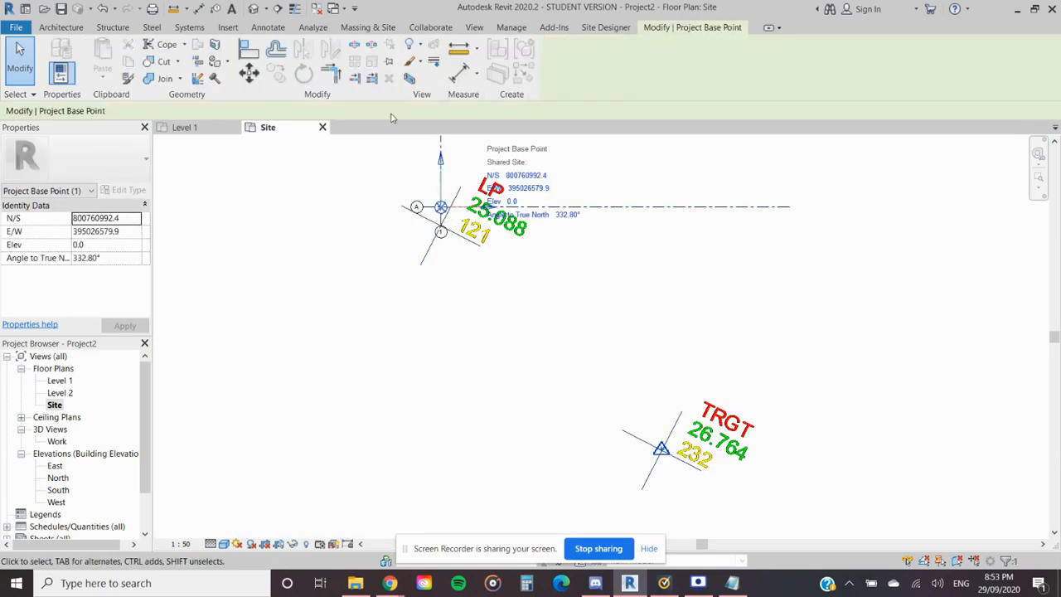
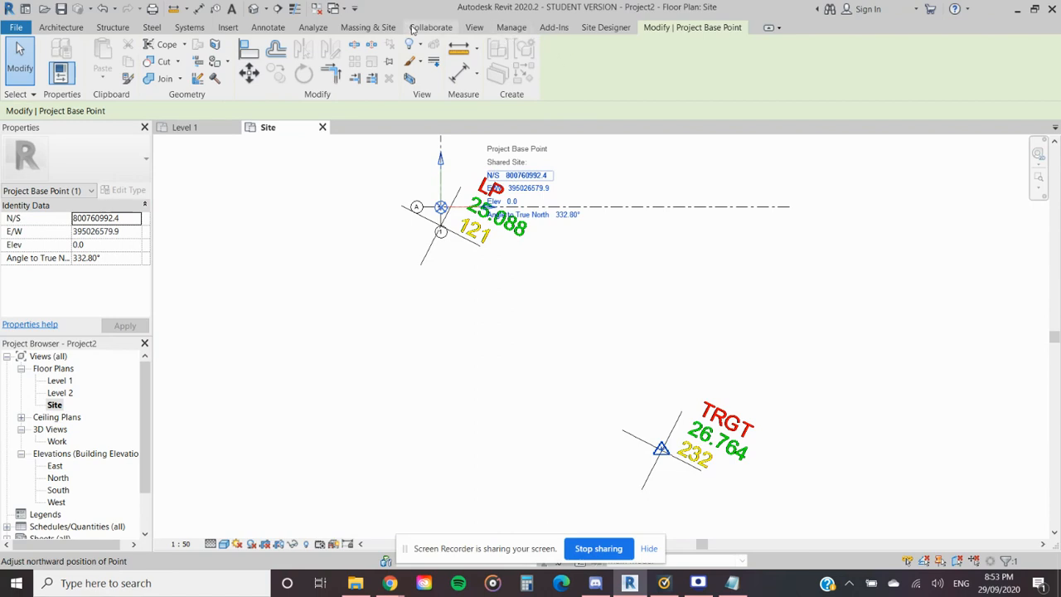
- Relocate the project from the project base point to the survey point at TRGT 232 in the Site plan
click(497, 33)
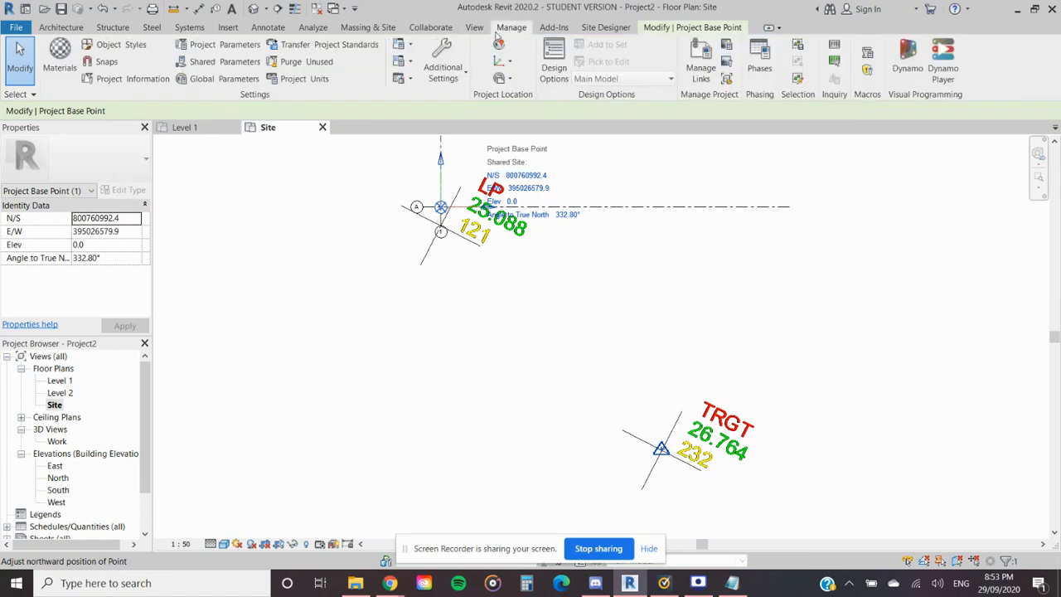
click(510, 63)
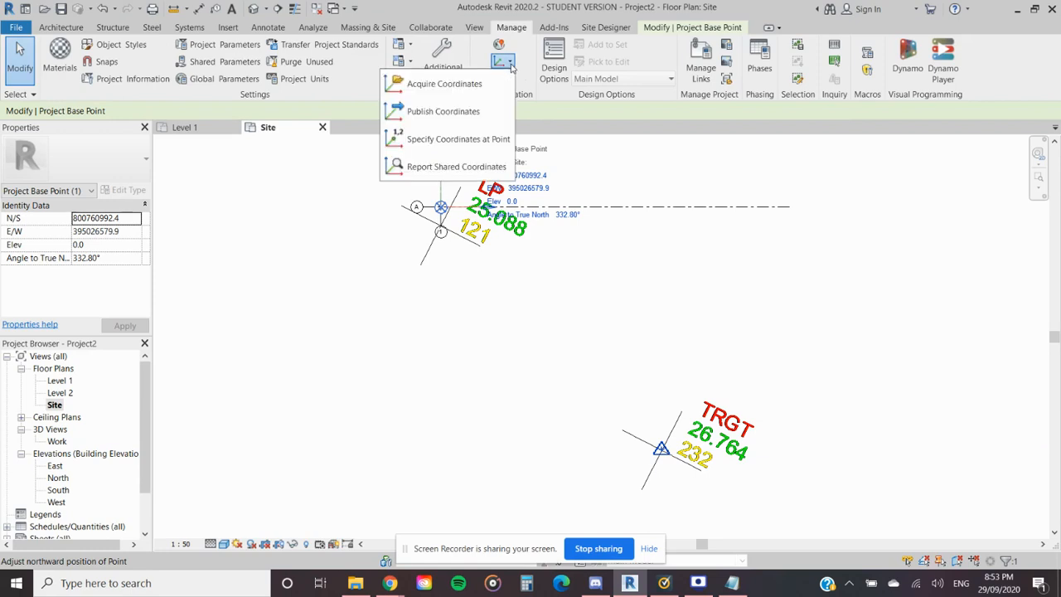
click(509, 66)
click(510, 80)
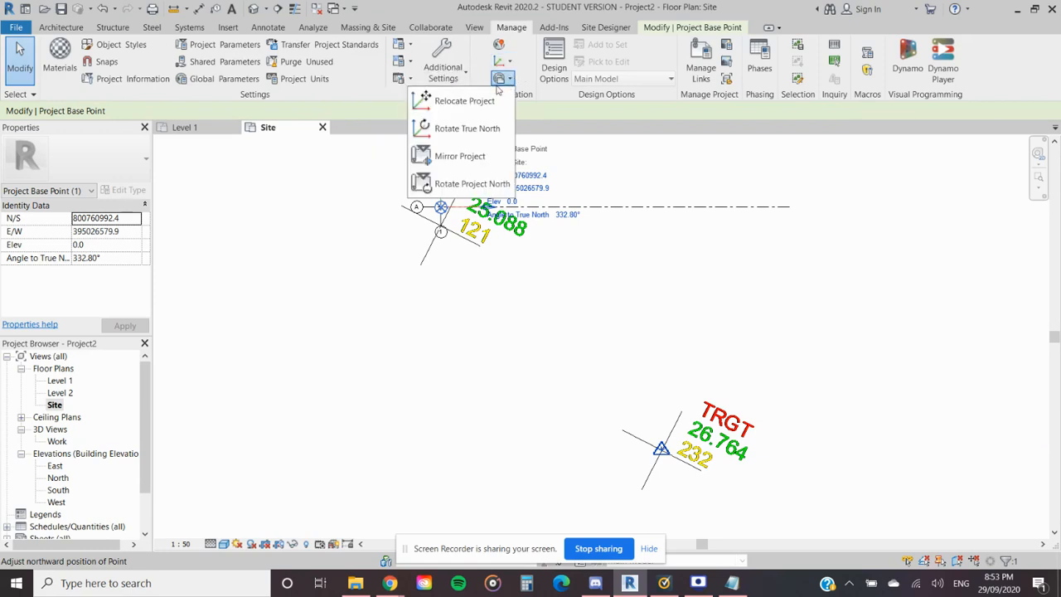
click(469, 104)
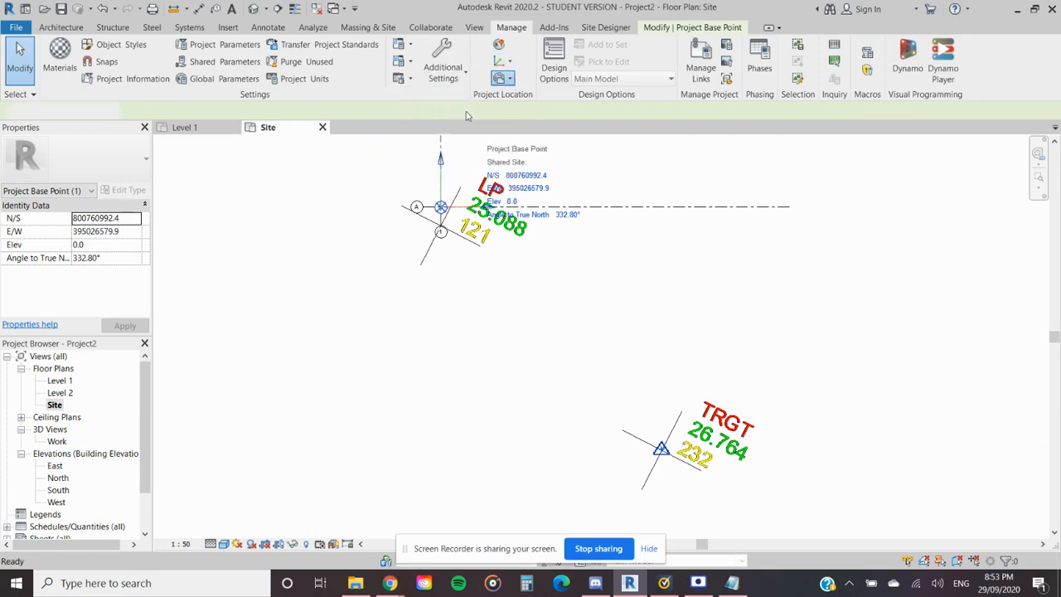
click(440, 207)
scroll(660, 448, up, 5)
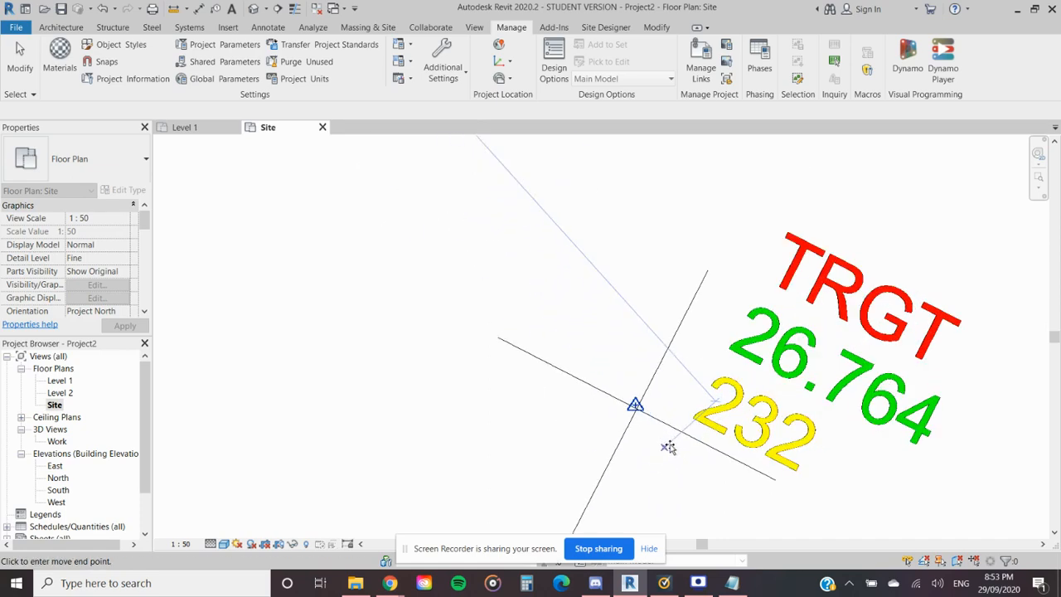
click(611, 428)
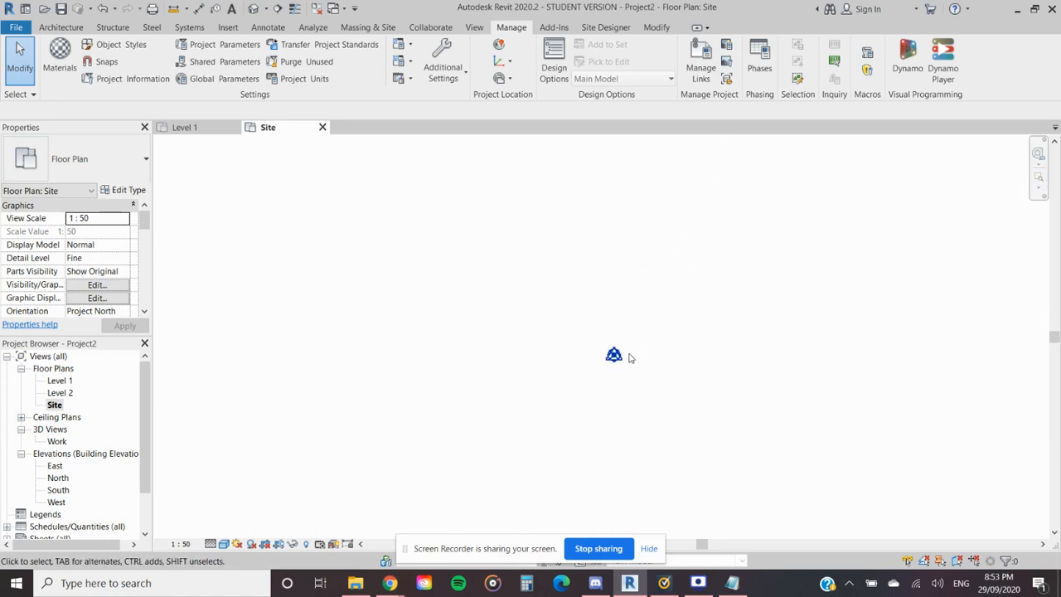
scroll(603, 368, up, 5)
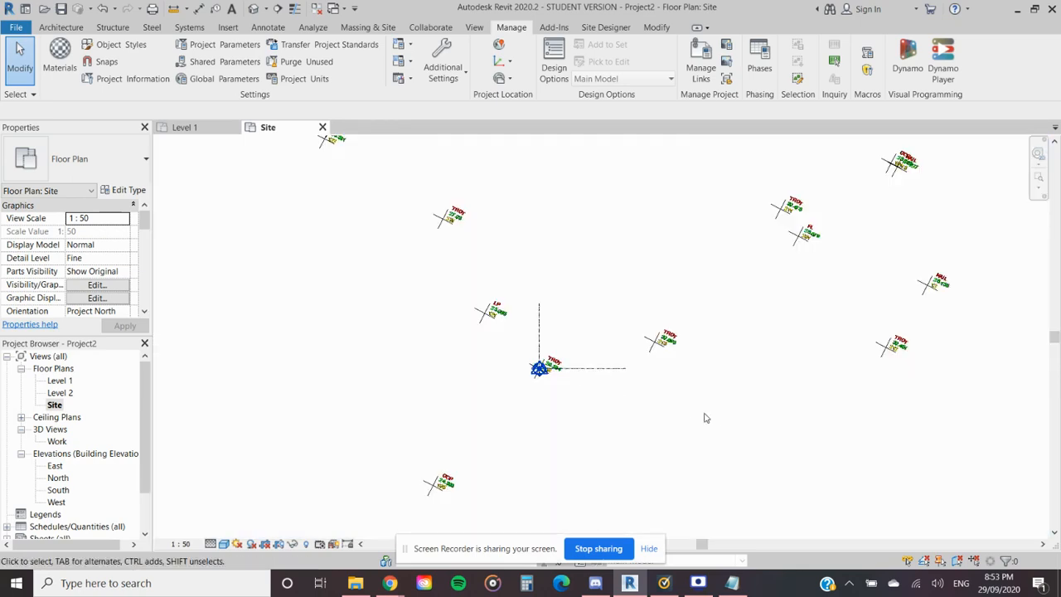
scroll(621, 402, up, 2)
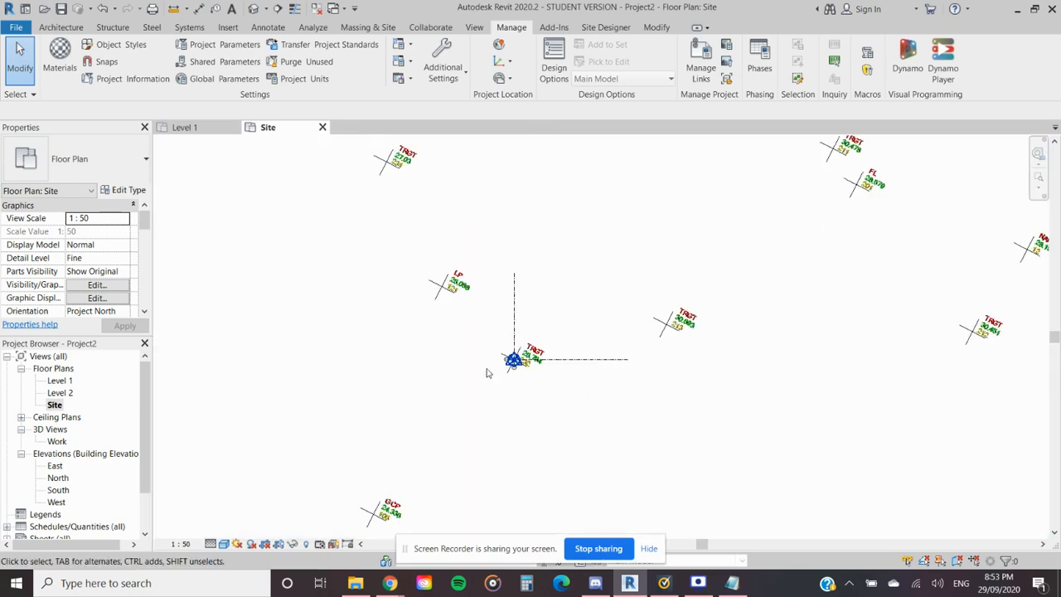
scroll(502, 375, up, 3)
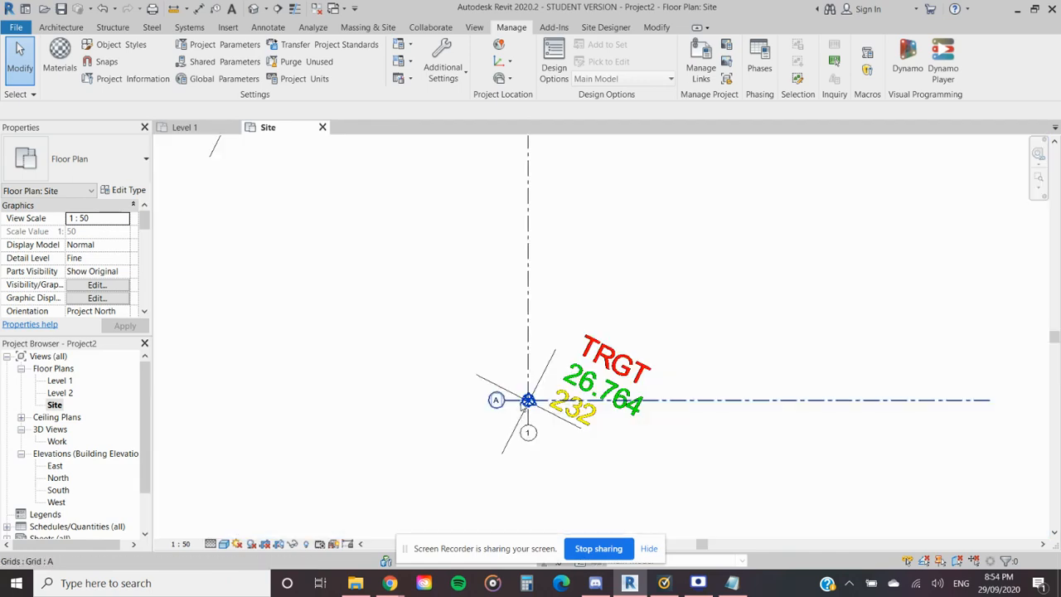
scroll(536, 409, up, 2)
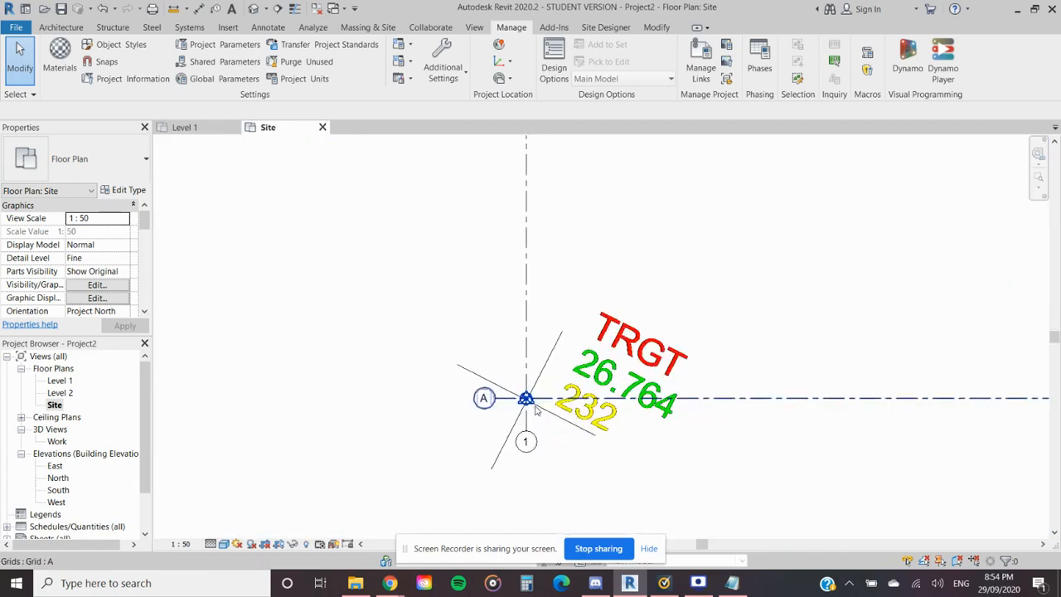
scroll(766, 418, down, 3)
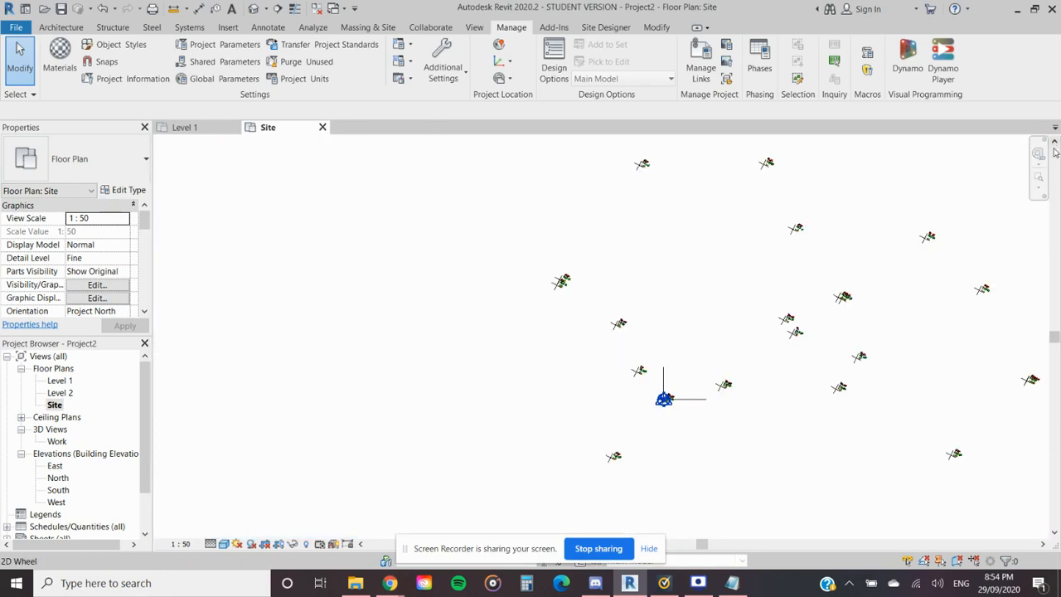
- Delete the leftover thin detail line that runs from the survey point marker in the Site plan
click(1038, 178)
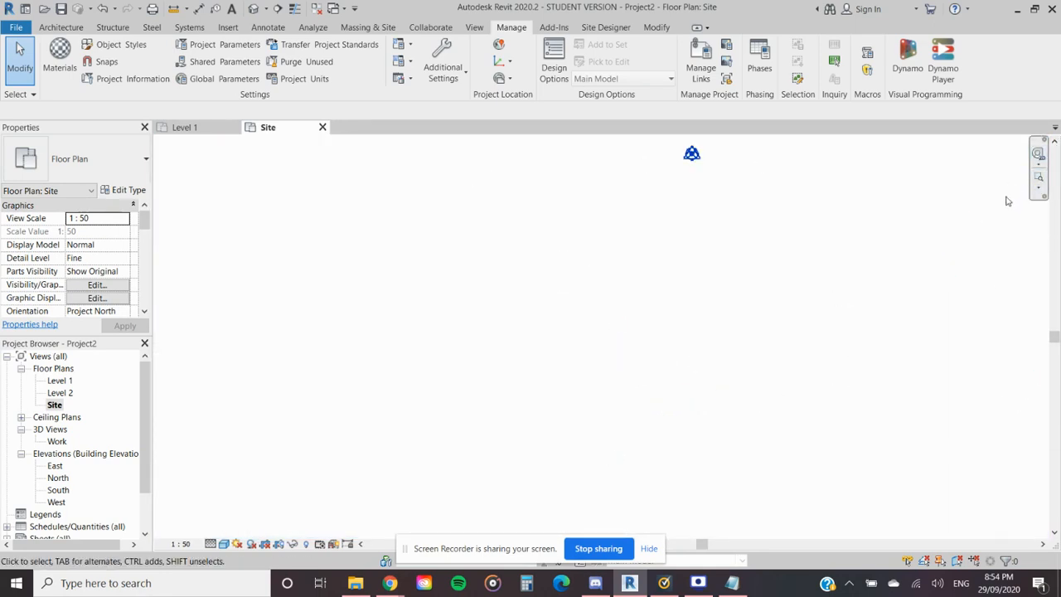
drag(978, 182, 221, 532)
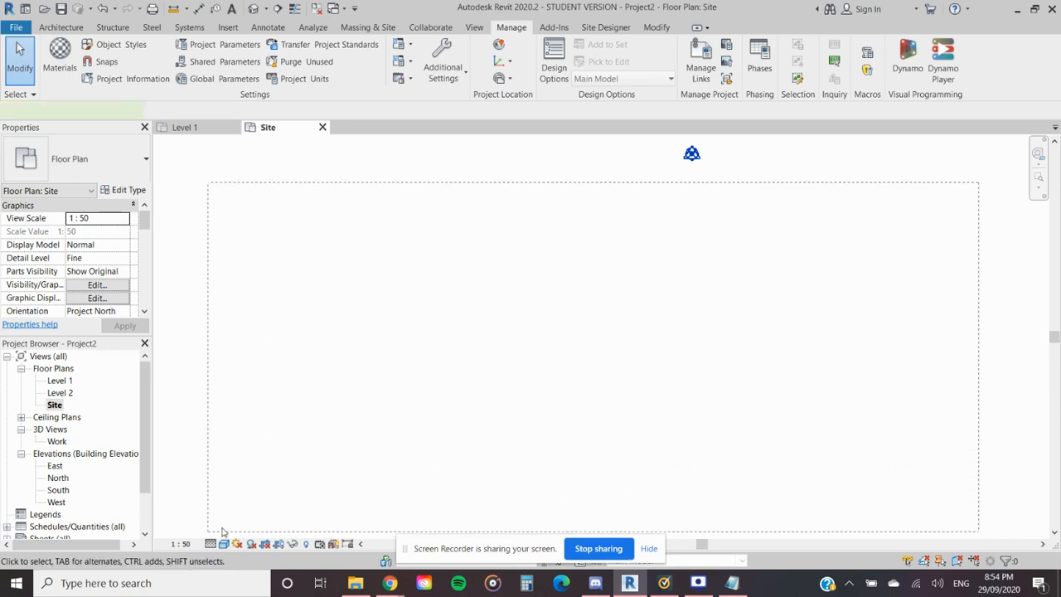
scroll(474, 446, down, 2)
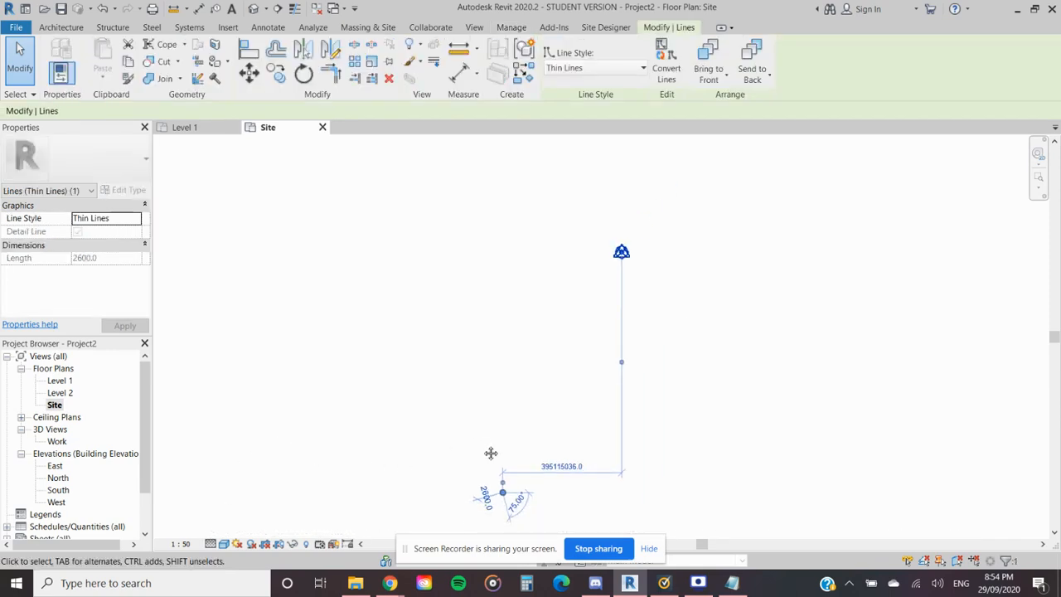
middle_drag(483, 448, 502, 379)
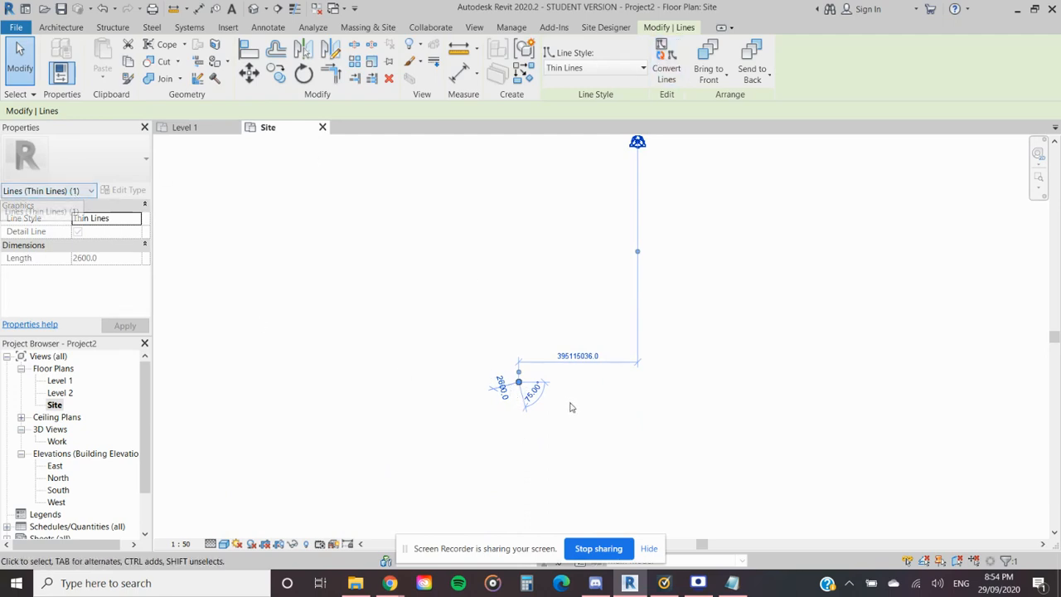
key(Delete)
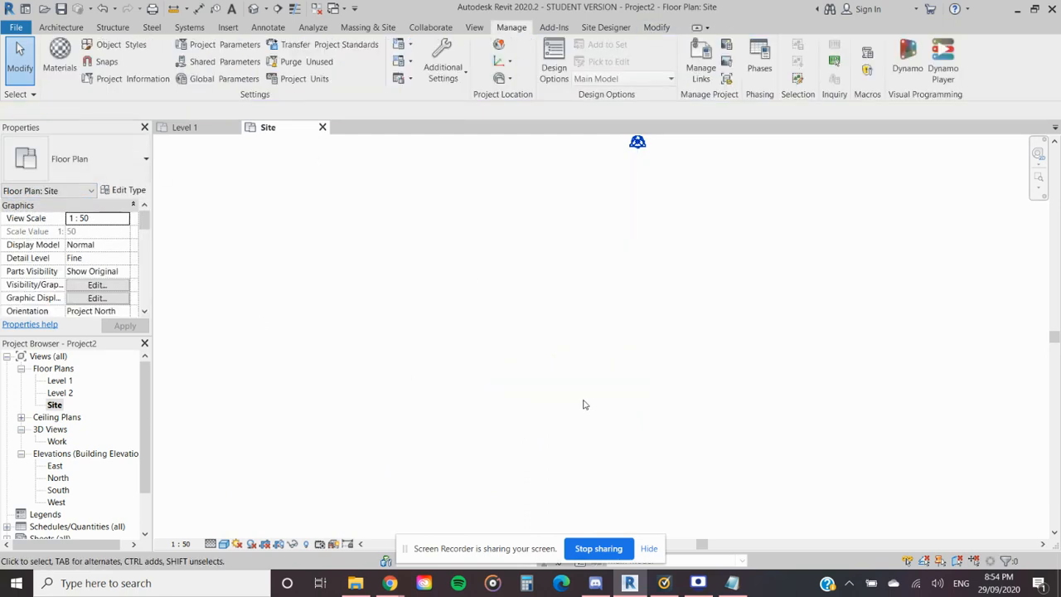
- Examine how the relocated project base point and grids A and 1 sit against points TRGT 232 and LP 121
click(1038, 177)
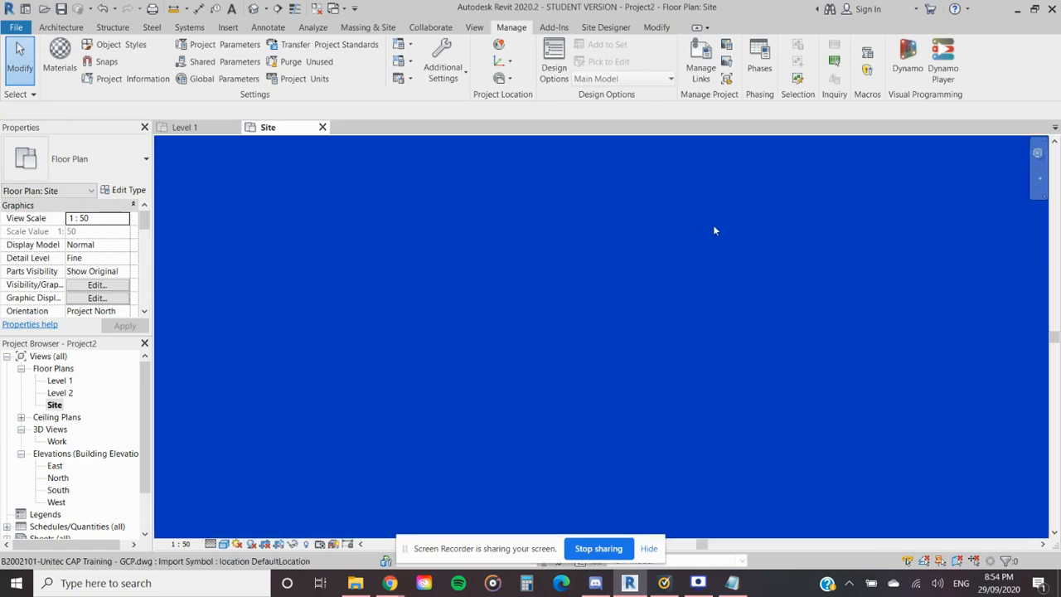
scroll(713, 224, up, 5)
middle_drag(590, 189, 649, 352)
scroll(450, 331, up, 5)
middle_drag(450, 333, 484, 331)
scroll(569, 437, up, 8)
scroll(625, 377, down, 6)
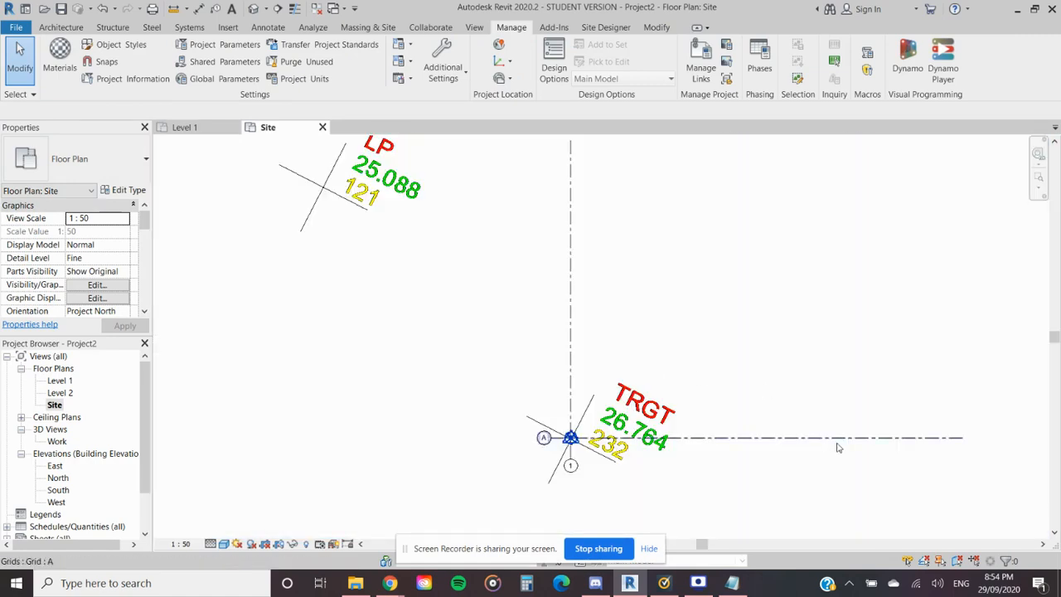
scroll(691, 466, up, 2)
middle_drag(687, 457, 461, 341)
scroll(306, 317, up, 3)
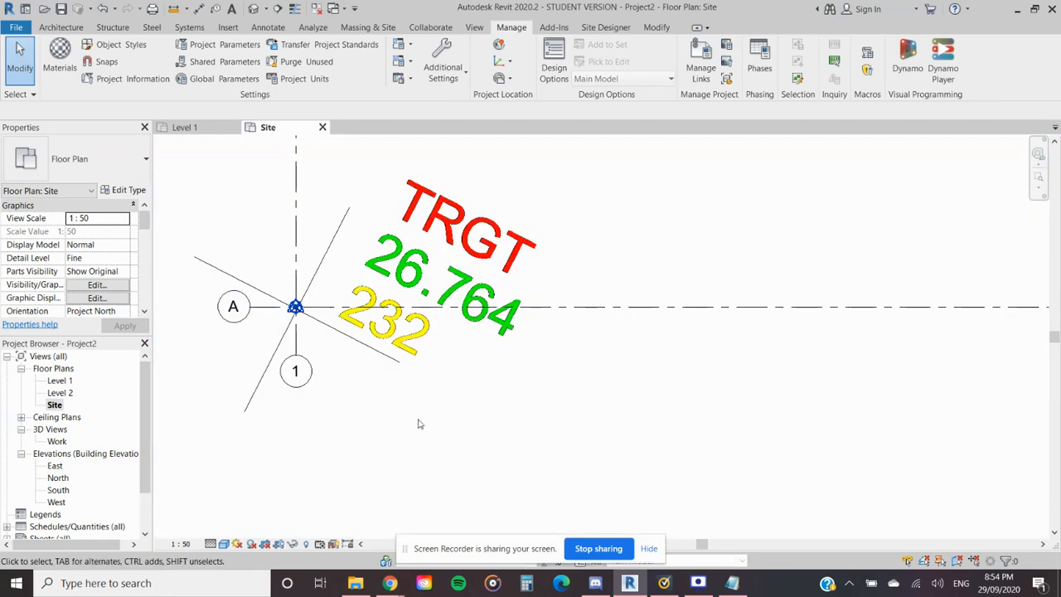
- Select the project base point and compare its coordinates with point 232 in the 20200902 Notepad file, highlighting 800754.858,395042.956,26.764
click(732, 583)
drag(622, 35, 788, 50)
click(322, 344)
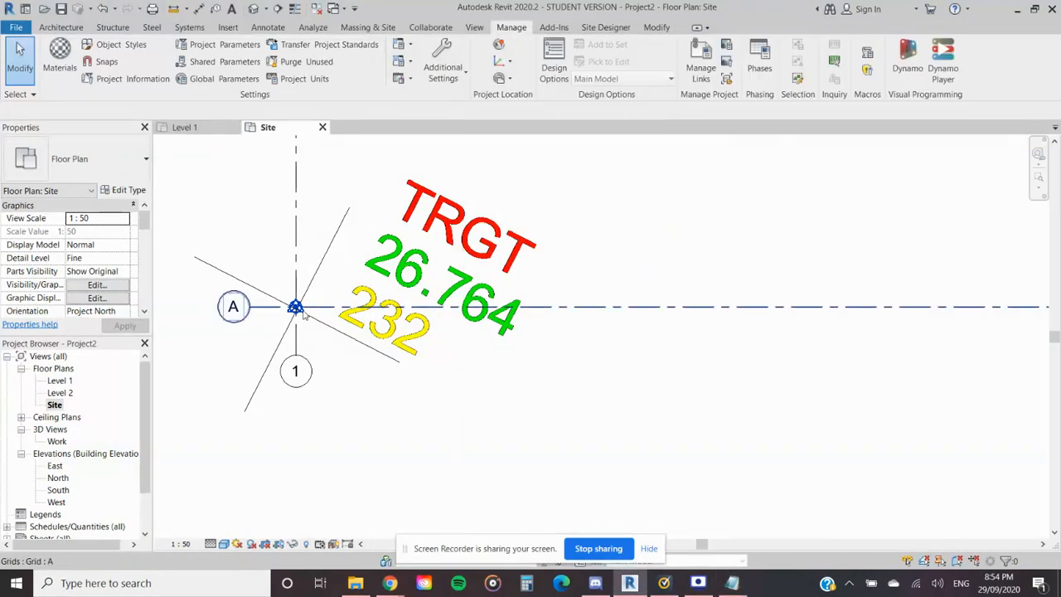
click(298, 310)
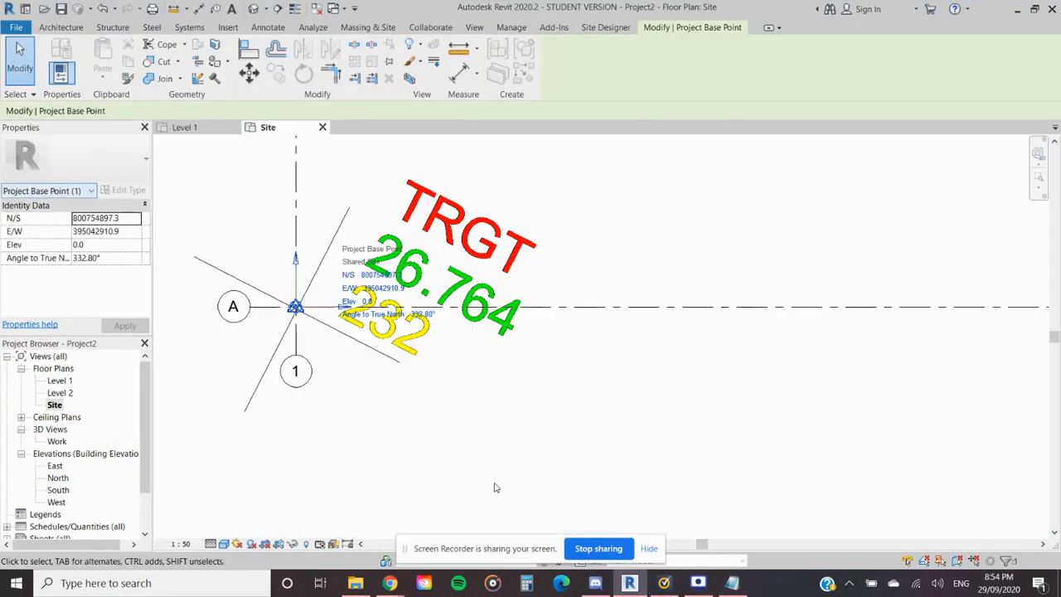
click(732, 582)
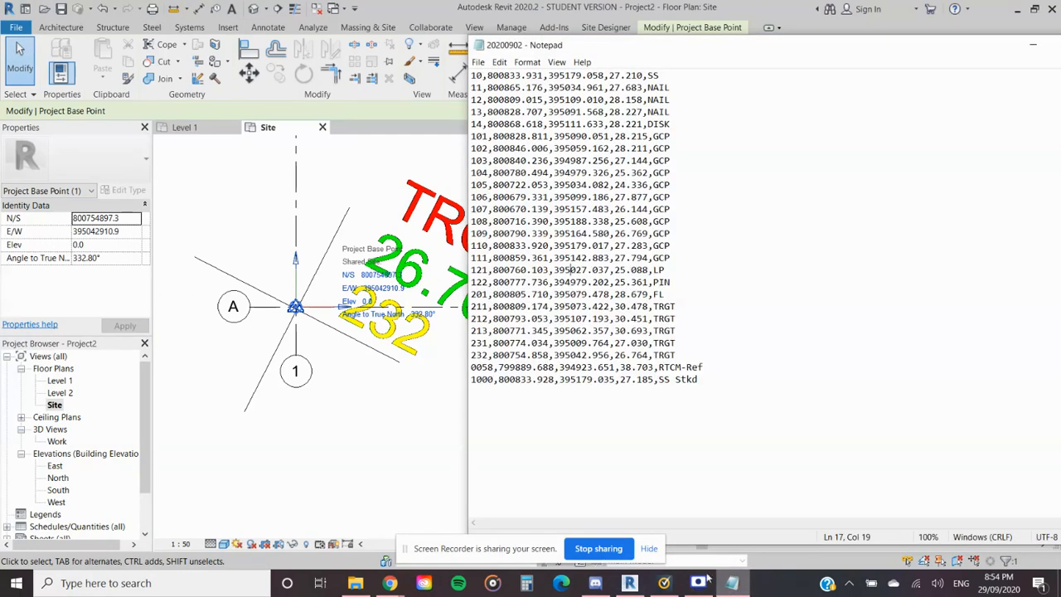
drag(492, 354, 643, 354)
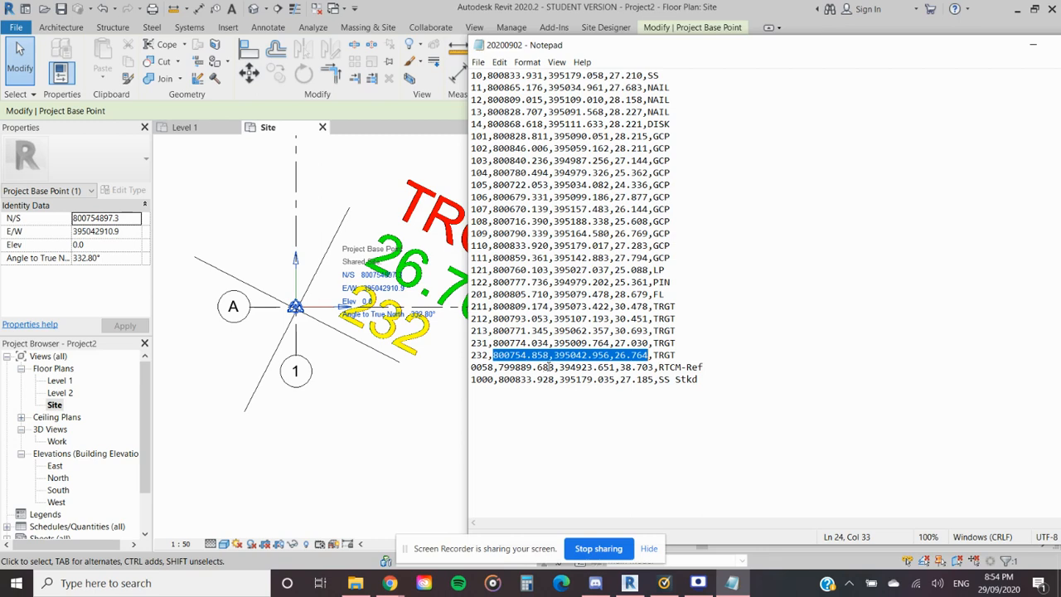
- Put the Notepad file aside and inspect the project base point's position against the cross centre of target 232
drag(987, 44, 819, 55)
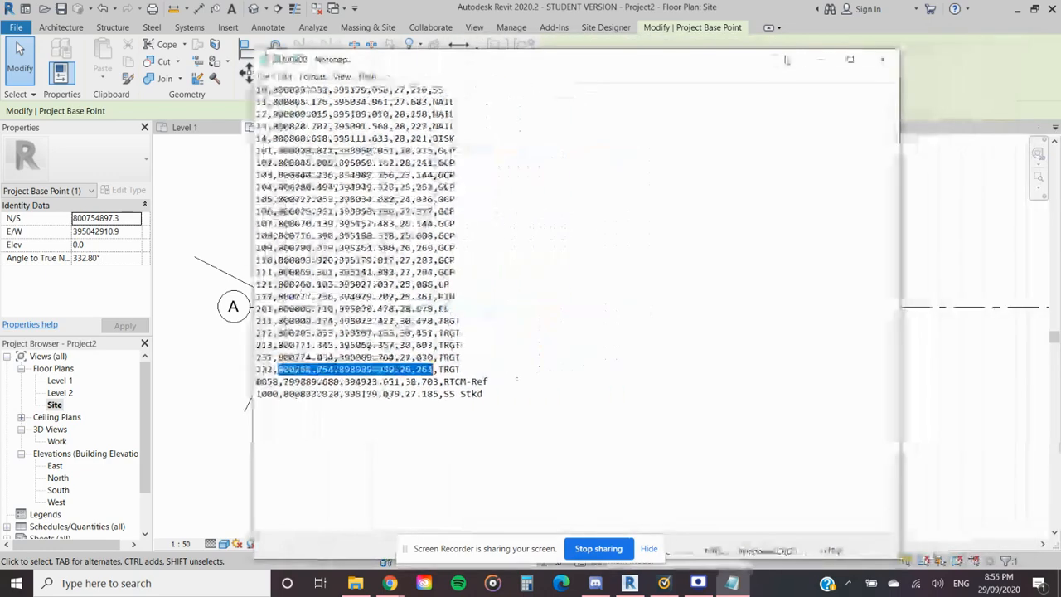
click(847, 57)
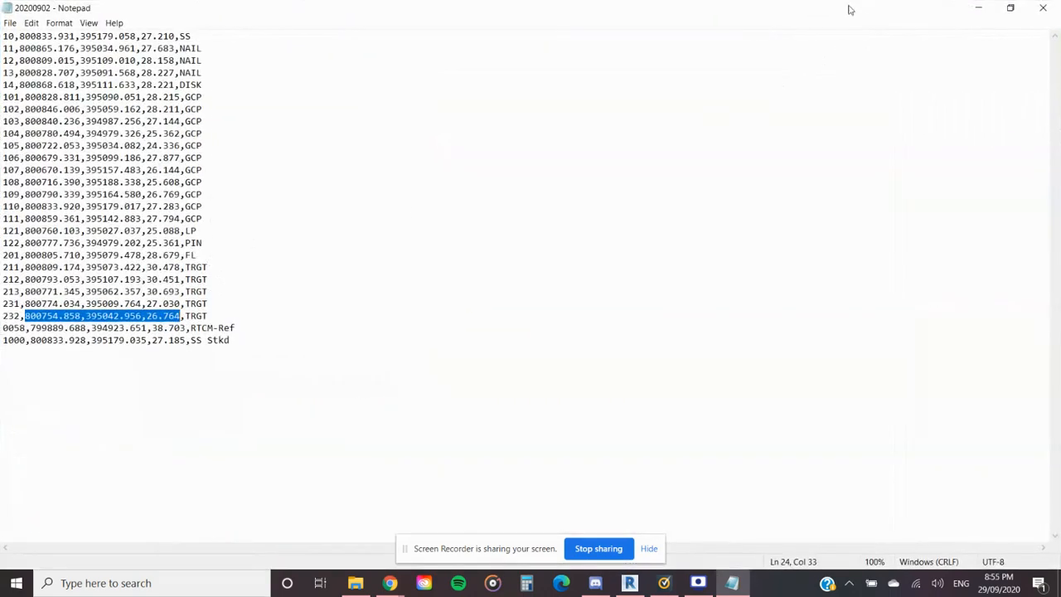
click(1011, 7)
click(819, 58)
scroll(314, 296, up, 5)
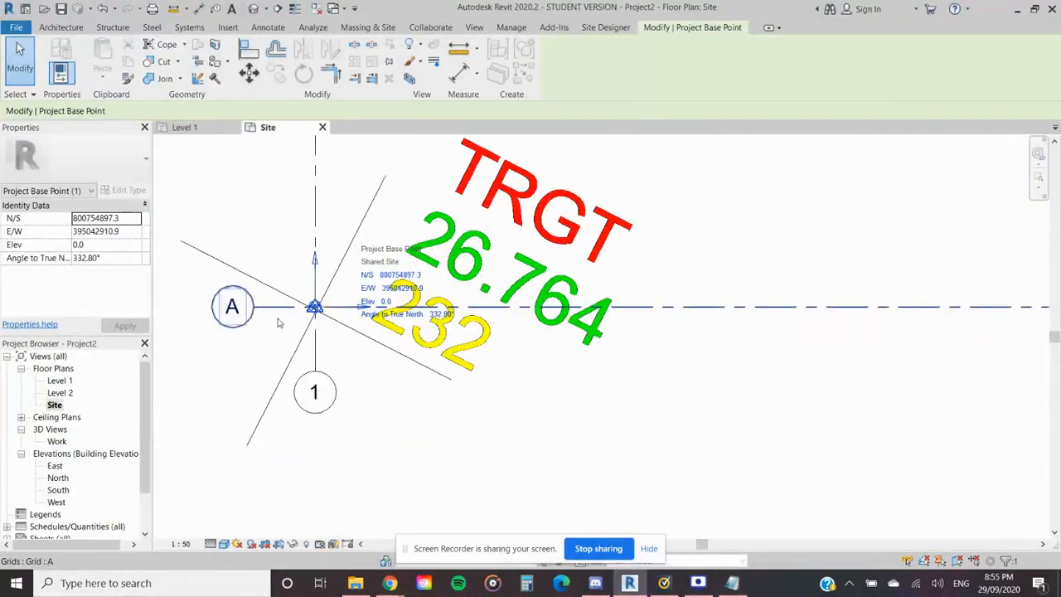
scroll(406, 288, up, 2)
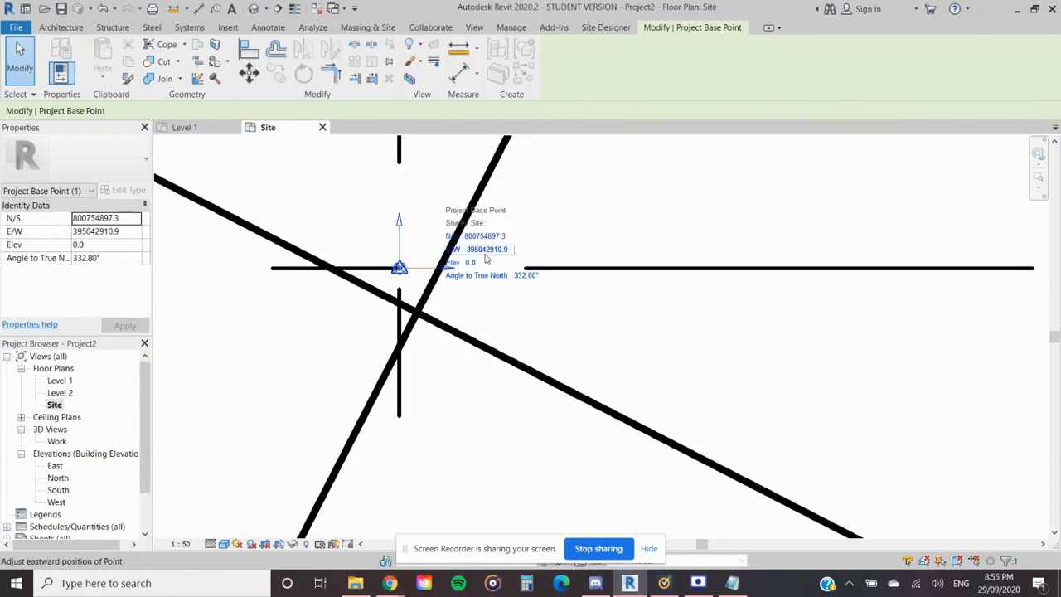
- Check the base point's shared coordinates against point 232's line in the 20200902 Notepad file again, and minimise the file
click(732, 583)
drag(426, 94, 738, 40)
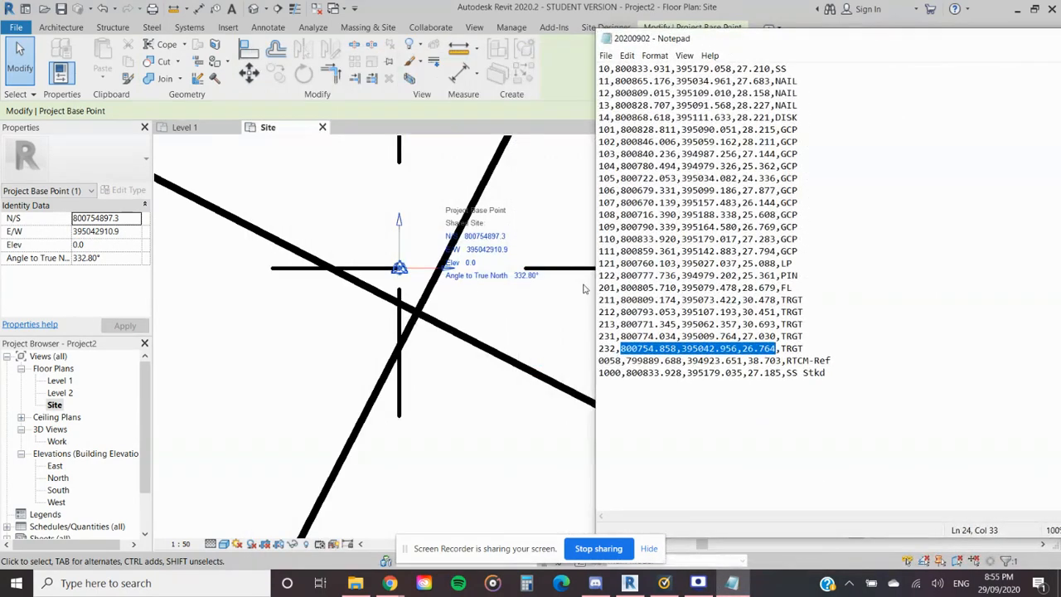
click(704, 348)
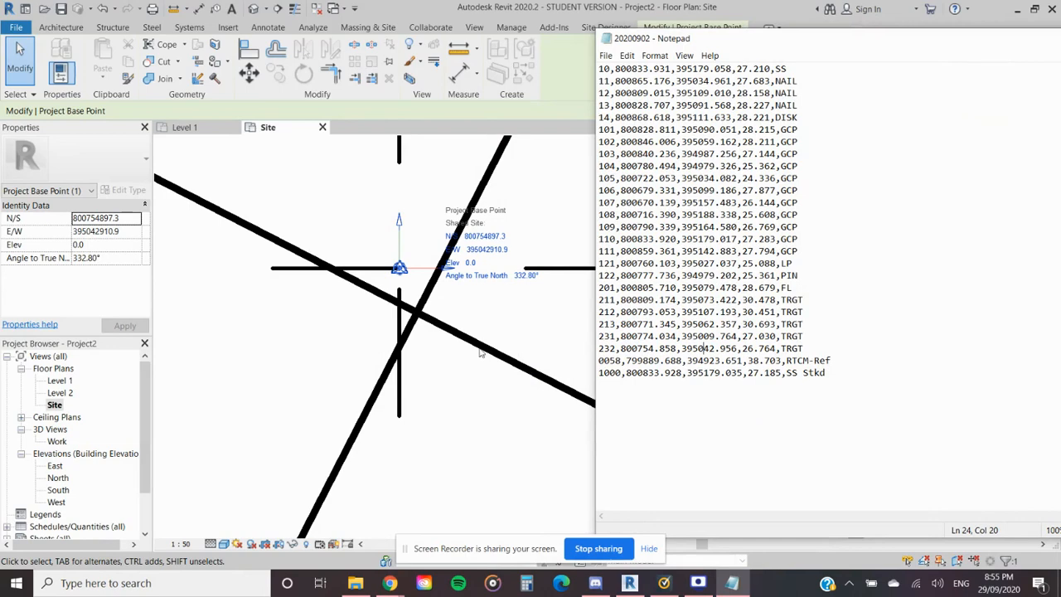
scroll(471, 351, down, 3)
drag(962, 47, 751, 60)
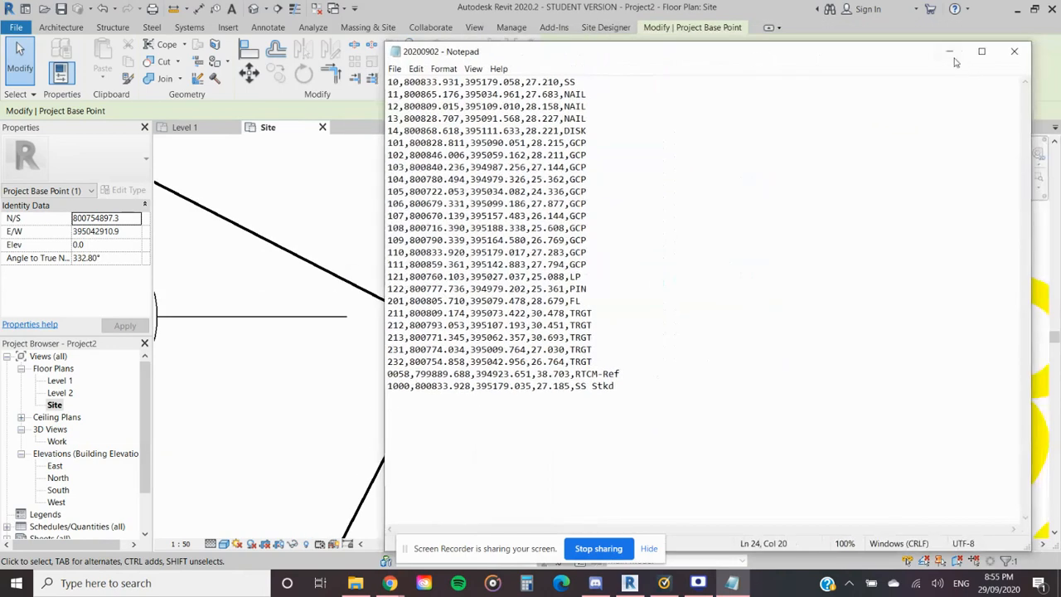
click(950, 51)
- Select the overlapping elements around target 232 to inspect the markers, grids and linked drawing together, and clear the selection
click(482, 406)
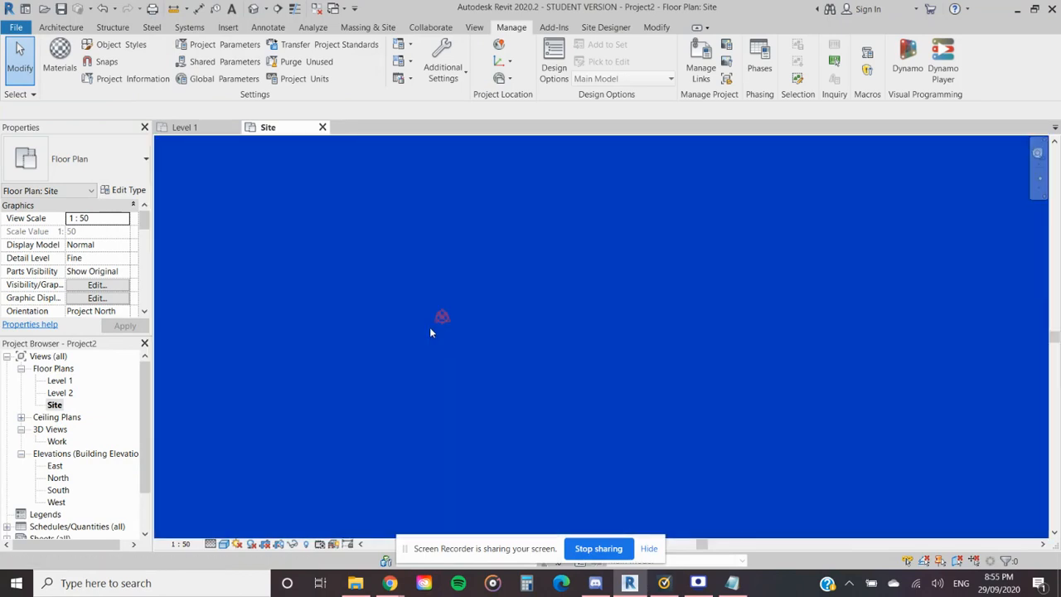
click(430, 328)
scroll(434, 325, down, 4)
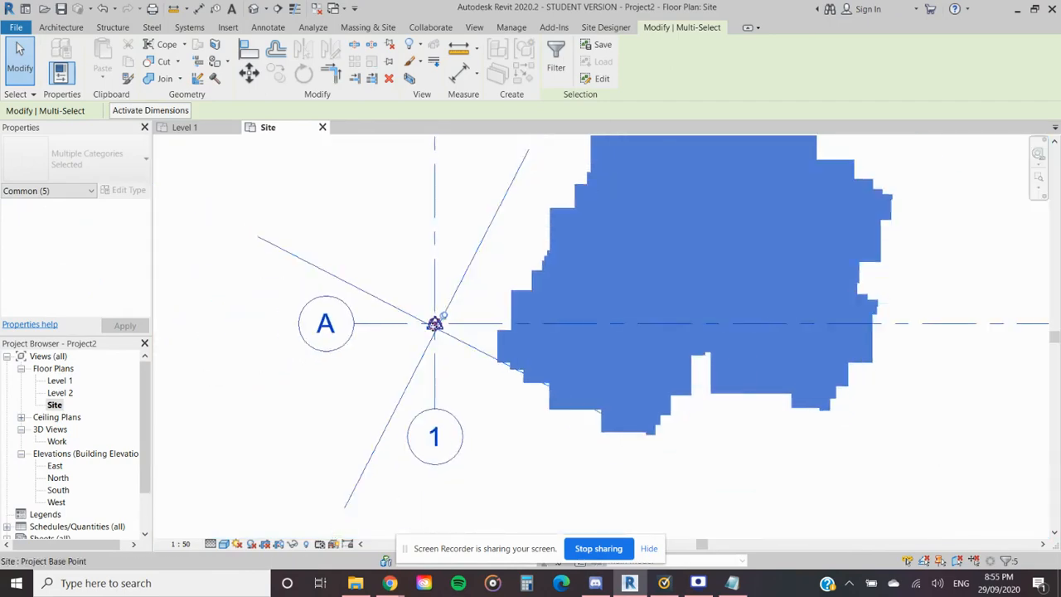
click(506, 420)
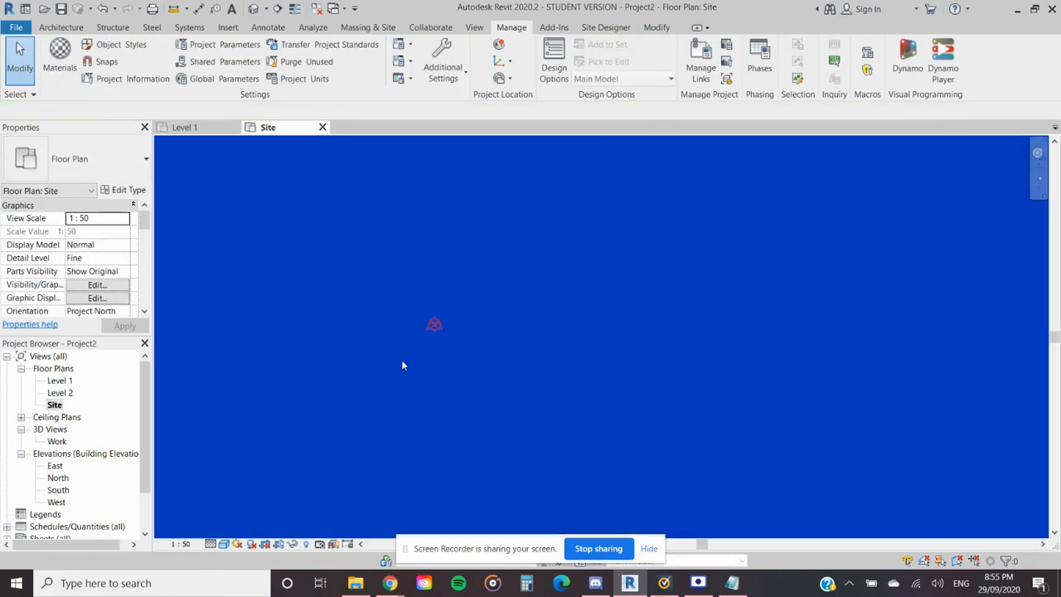
click(402, 364)
scroll(403, 362, down, 5)
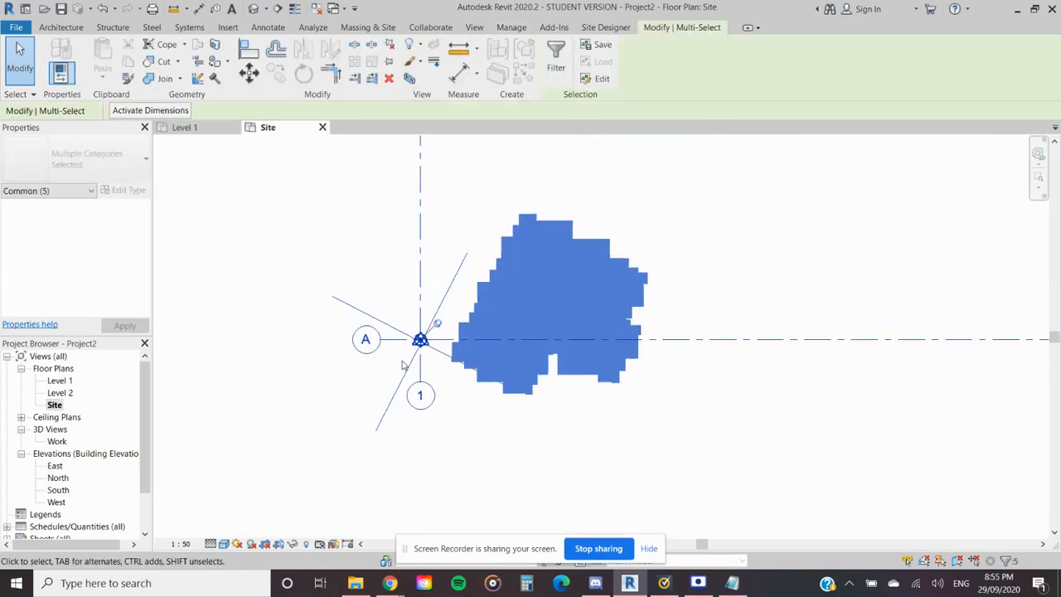
scroll(510, 427, down, 6)
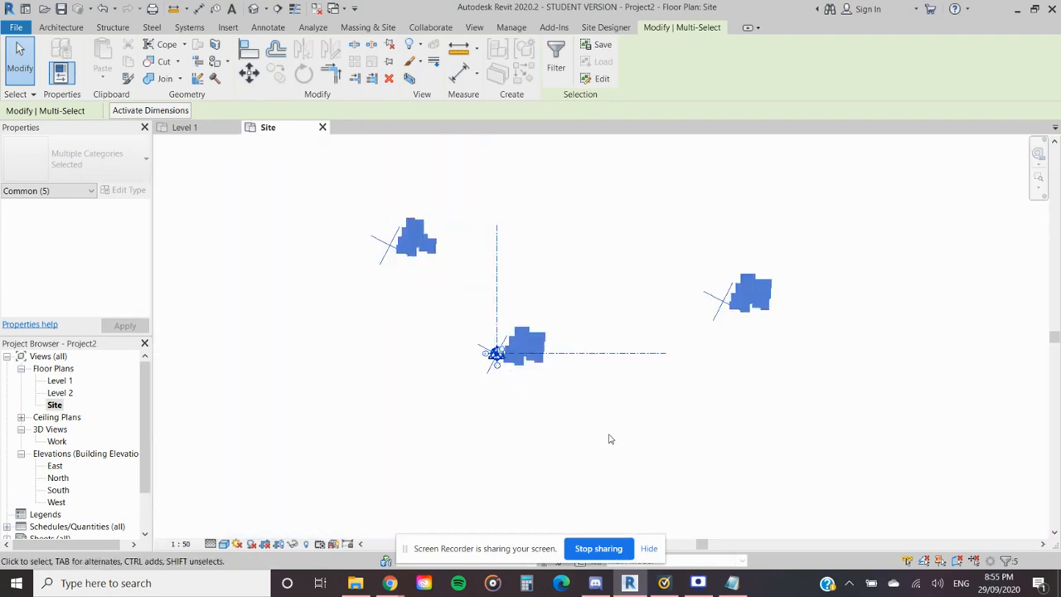
key(Escape)
scroll(504, 373, up, 5)
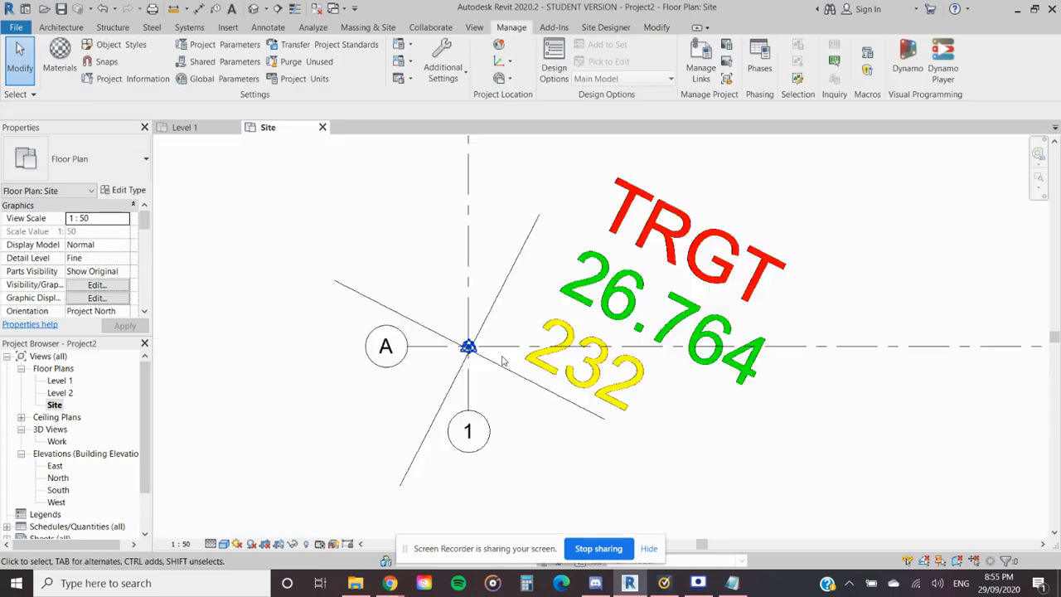
scroll(699, 414, down, 4)
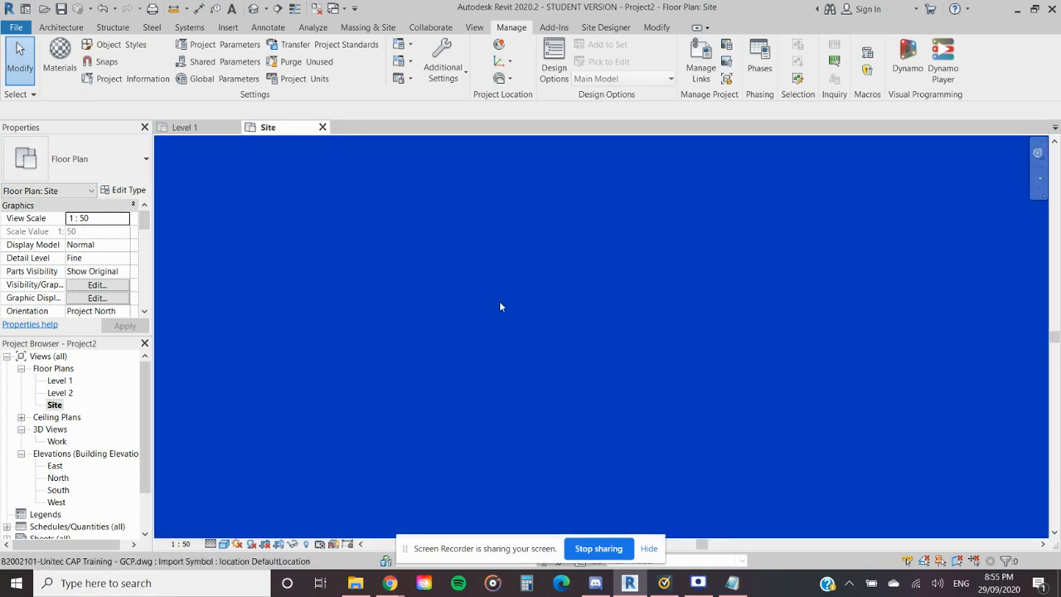
key(d)
key(l)
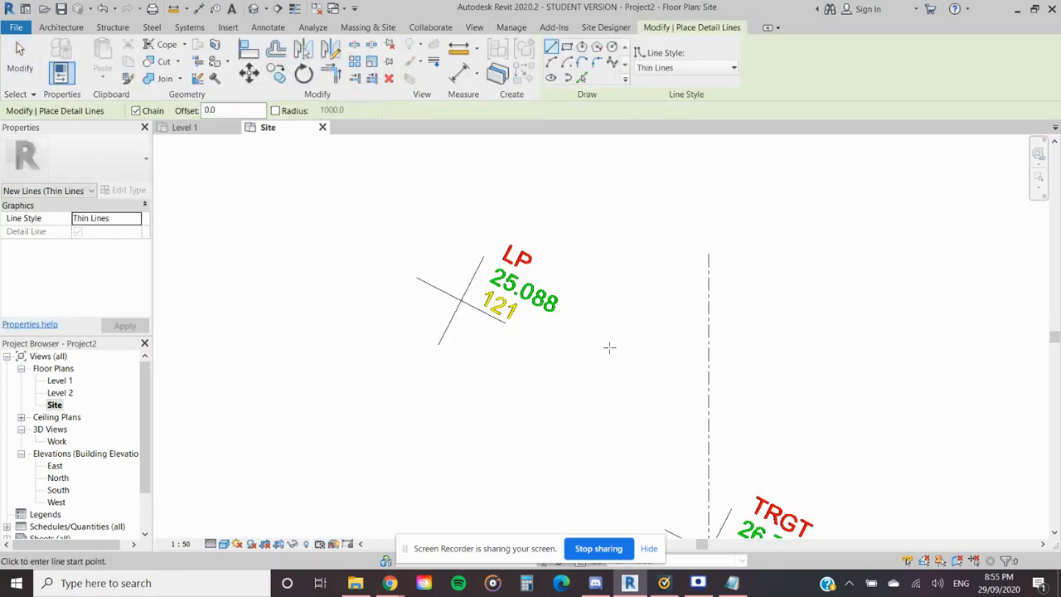
key(Escape)
key(Escape)
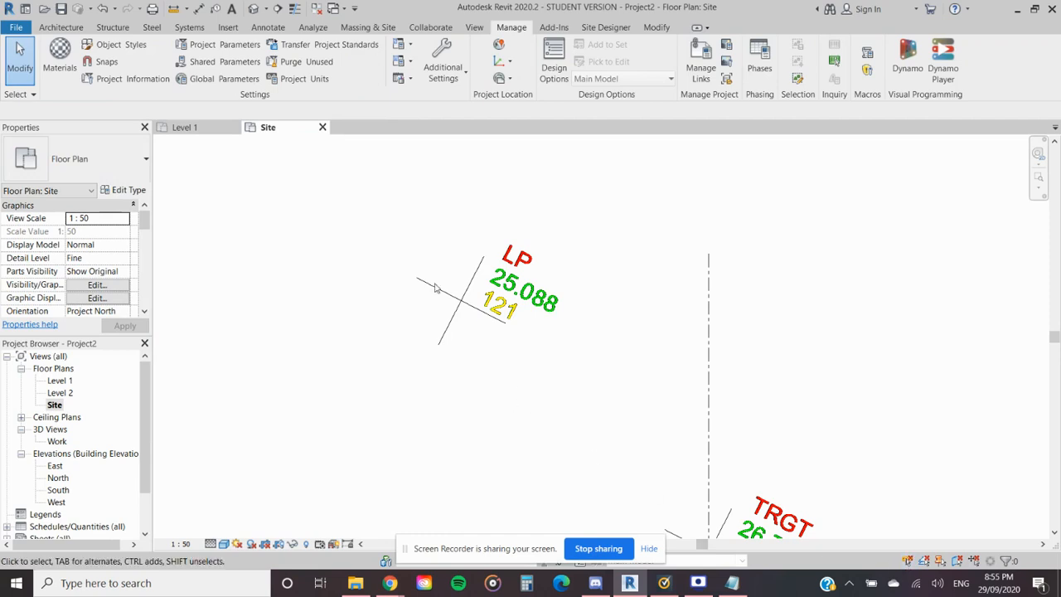
- Draw a detail line outwards from the cross centre of point 121 and delete the extra second segment
key(d)
key(l)
click(460, 299)
click(331, 322)
click(276, 313)
key(Escape)
key(Escape)
click(305, 319)
key(Delete)
- Place a spot coordinate with a leader and shoulder on the detail line's end at the cross centre of point 121
click(268, 27)
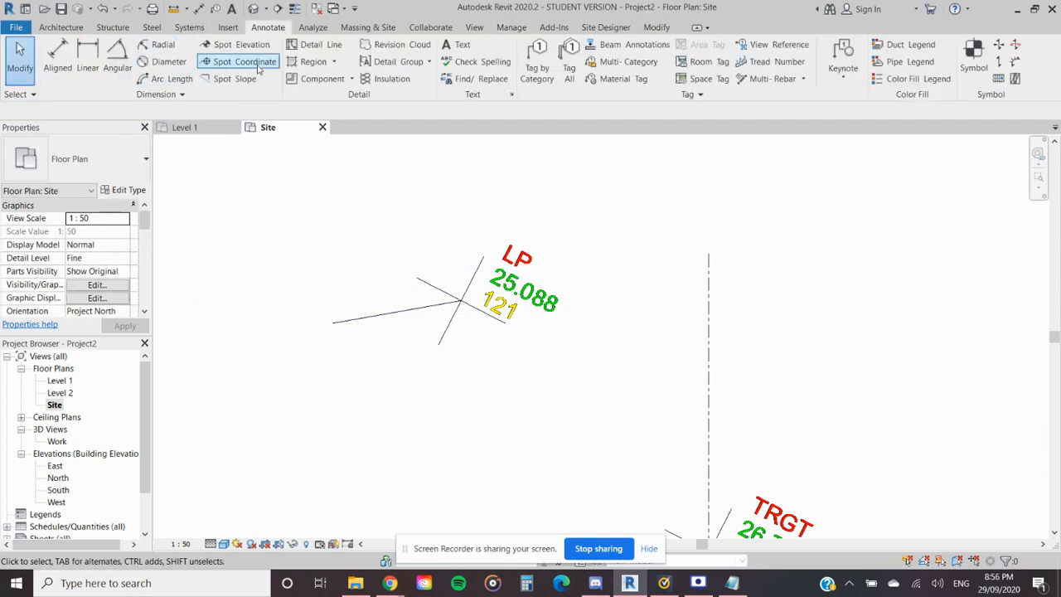
click(240, 61)
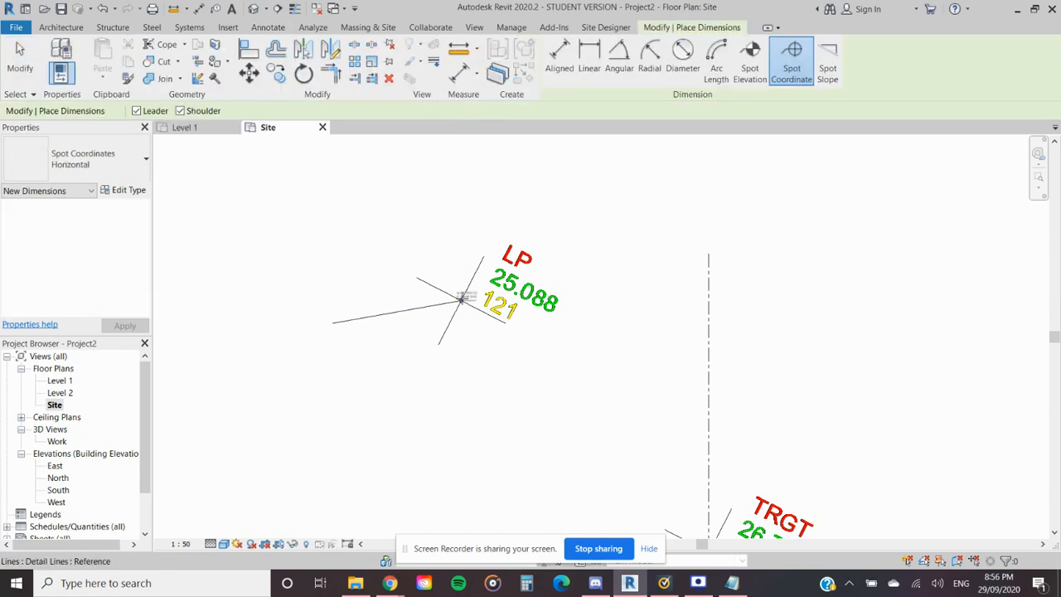
click(461, 300)
click(439, 241)
click(351, 241)
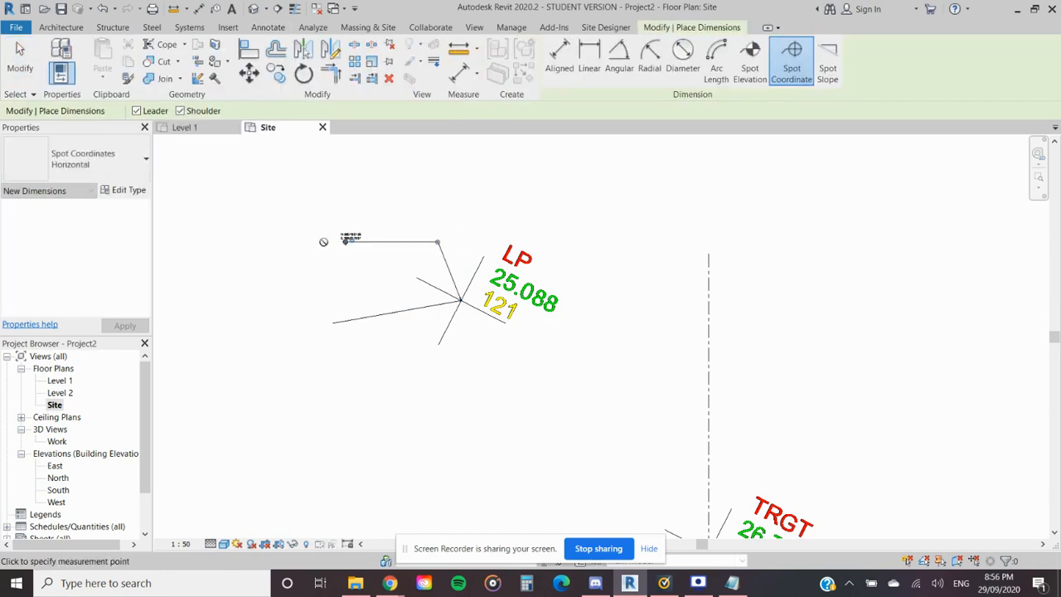
scroll(327, 238, up, 5)
middle_drag(513, 301, 426, 298)
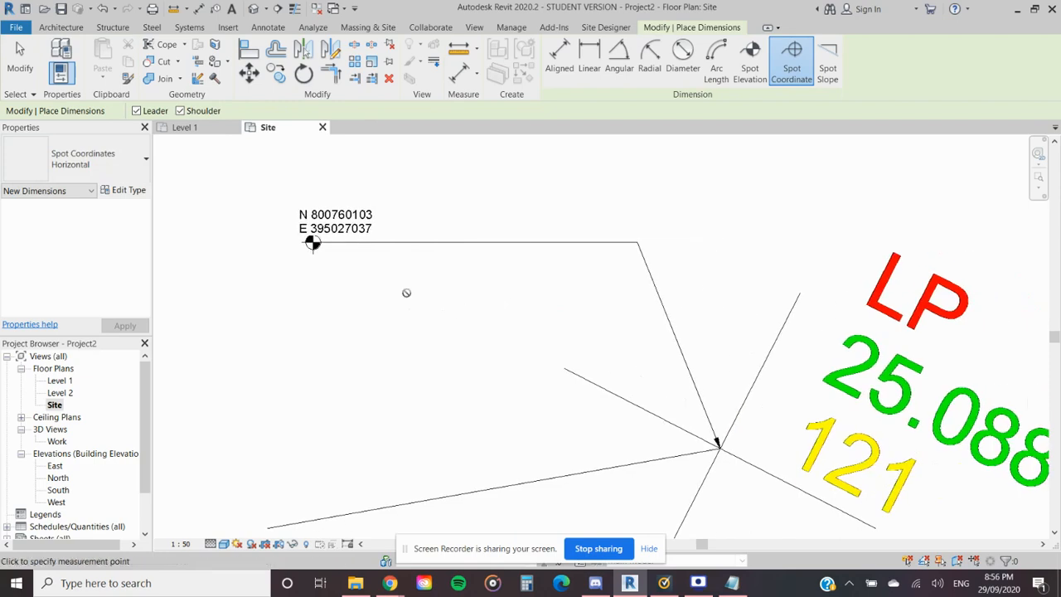
key(Escape)
scroll(439, 294, down, 2)
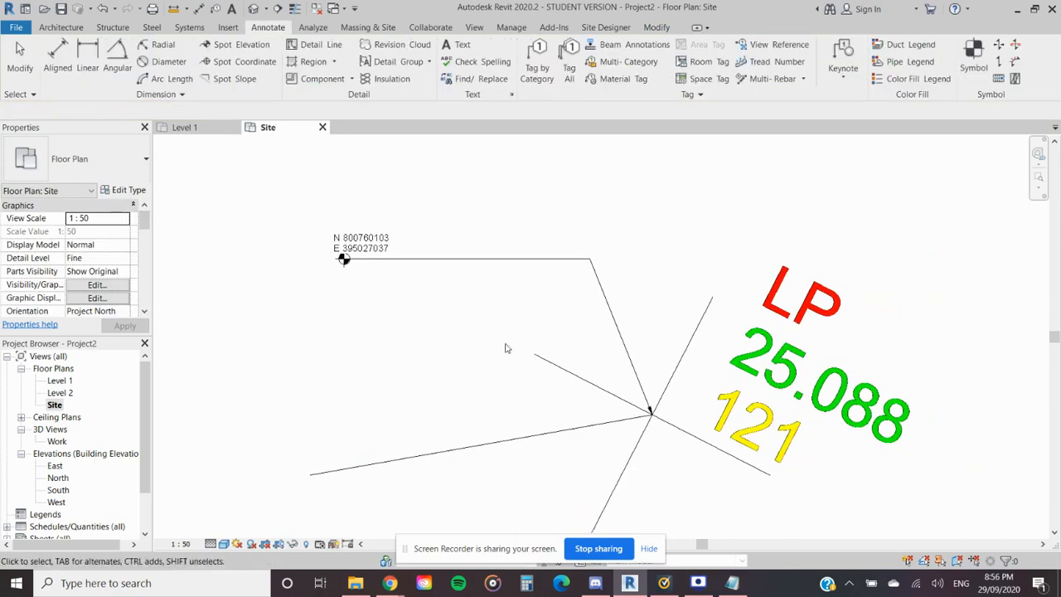
middle_drag(504, 348, 434, 332)
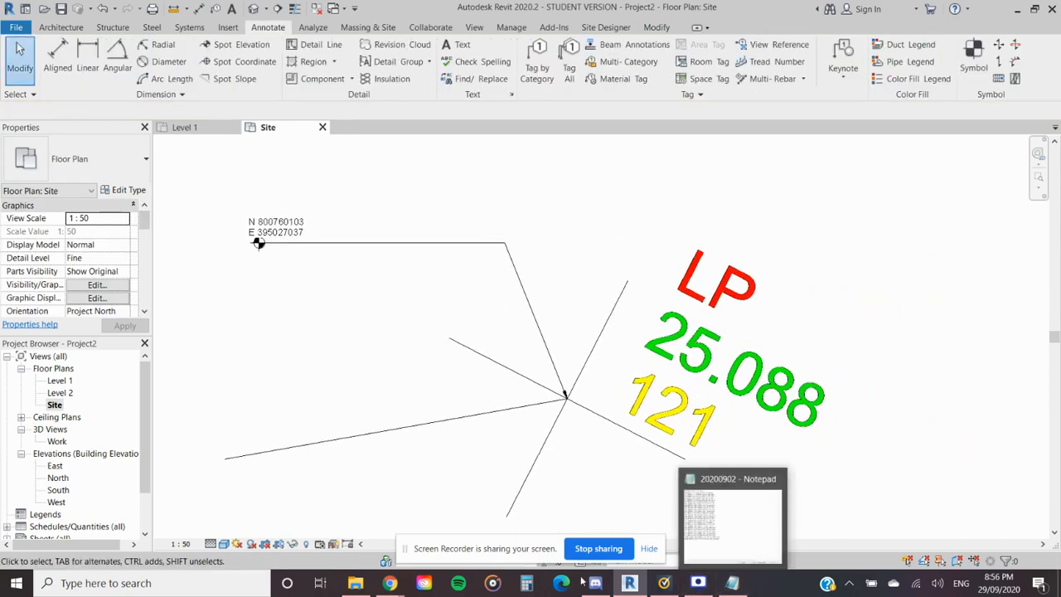
- Compare point 121's spot coordinate with its line in the 20200902 Notepad file, highlighting 800760.103 and 395027.037, and minimise the file
click(734, 583)
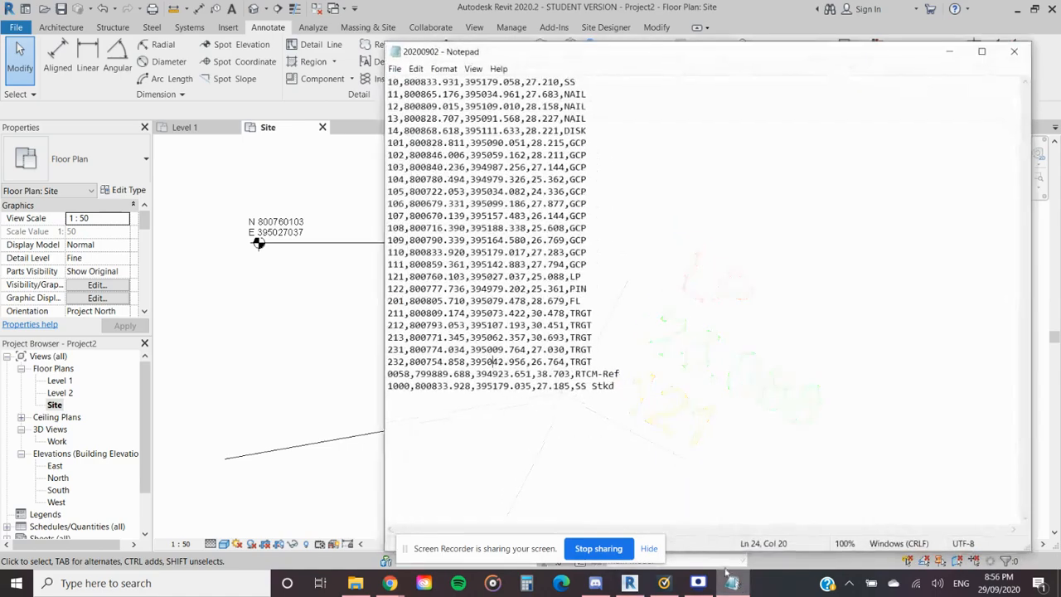
drag(647, 62, 699, 37)
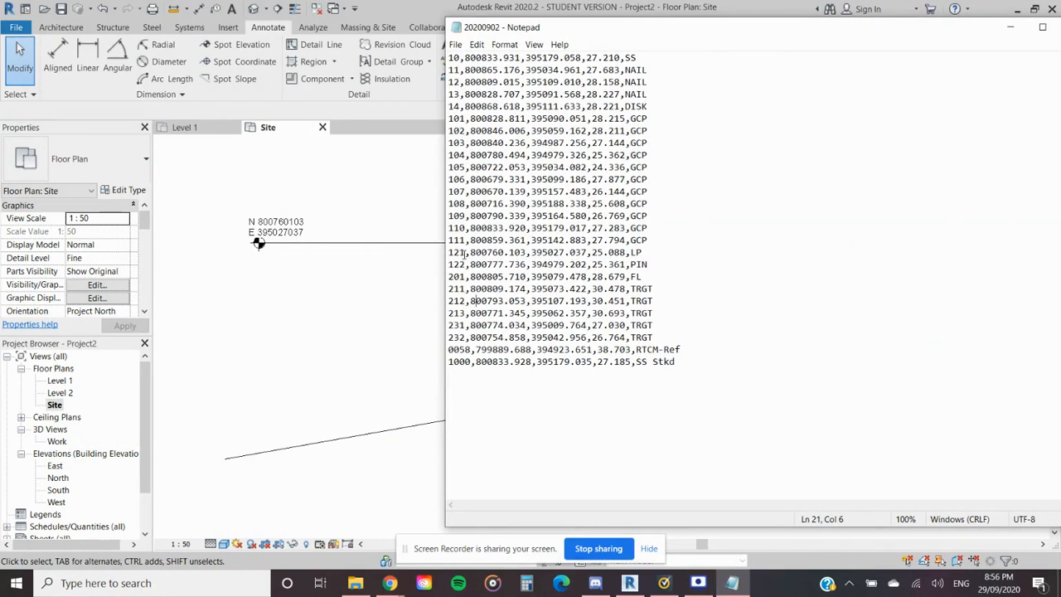
drag(489, 252, 508, 252)
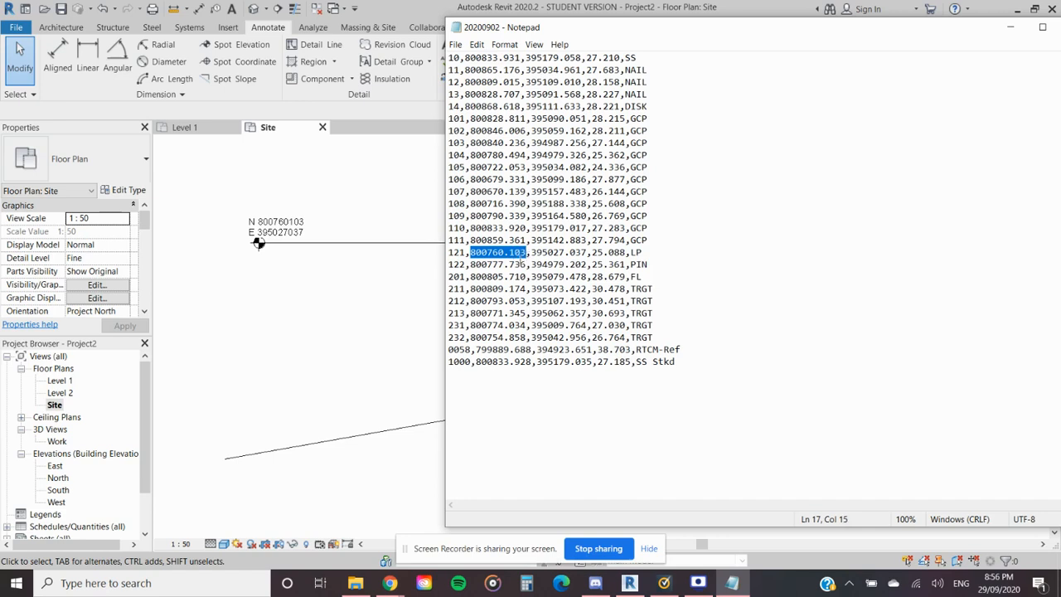
click(552, 253)
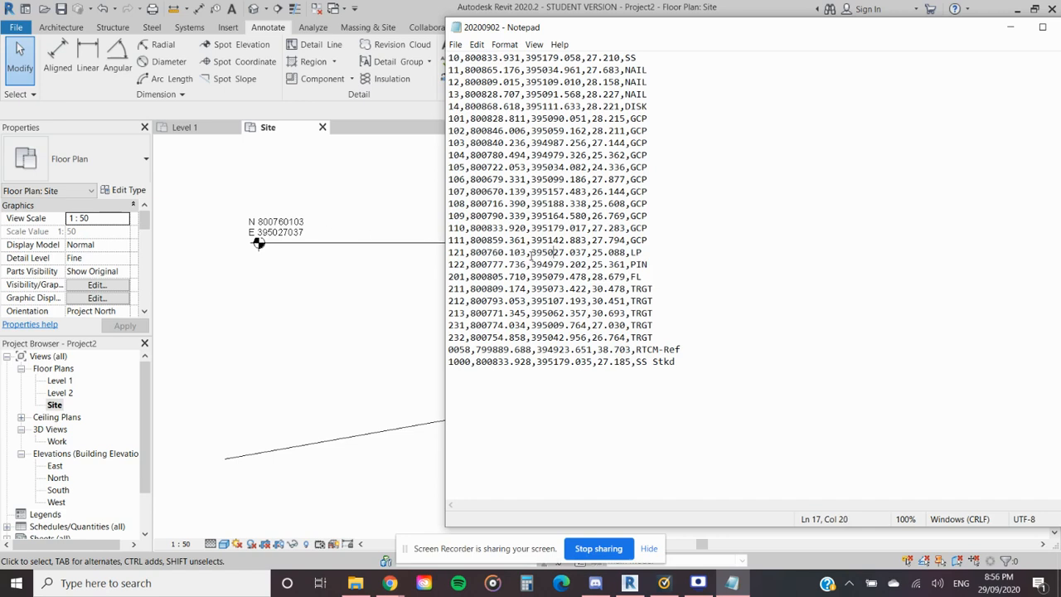
drag(531, 251, 583, 255)
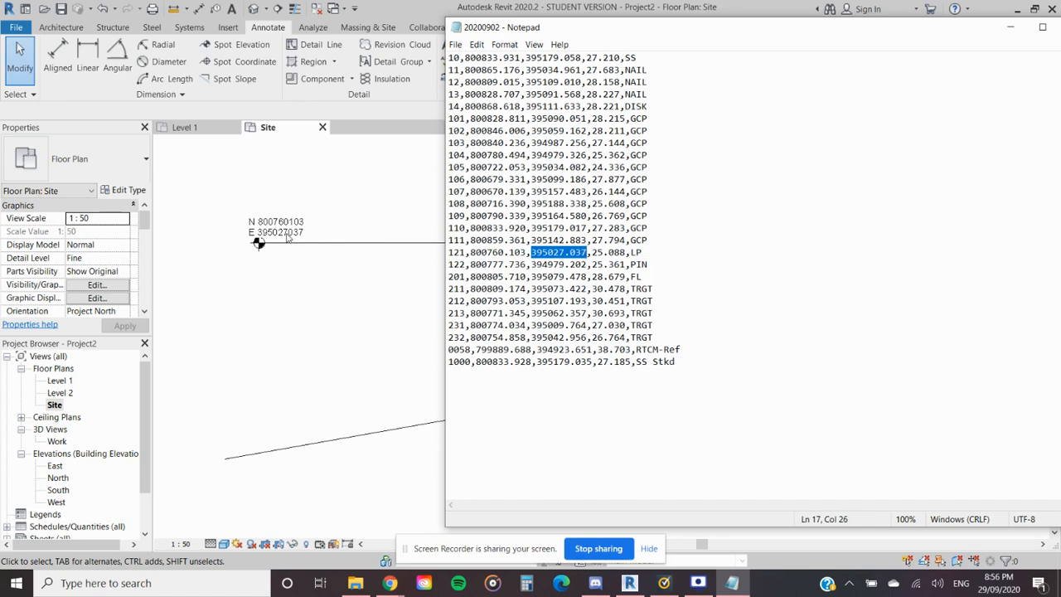
double_click(925, 33)
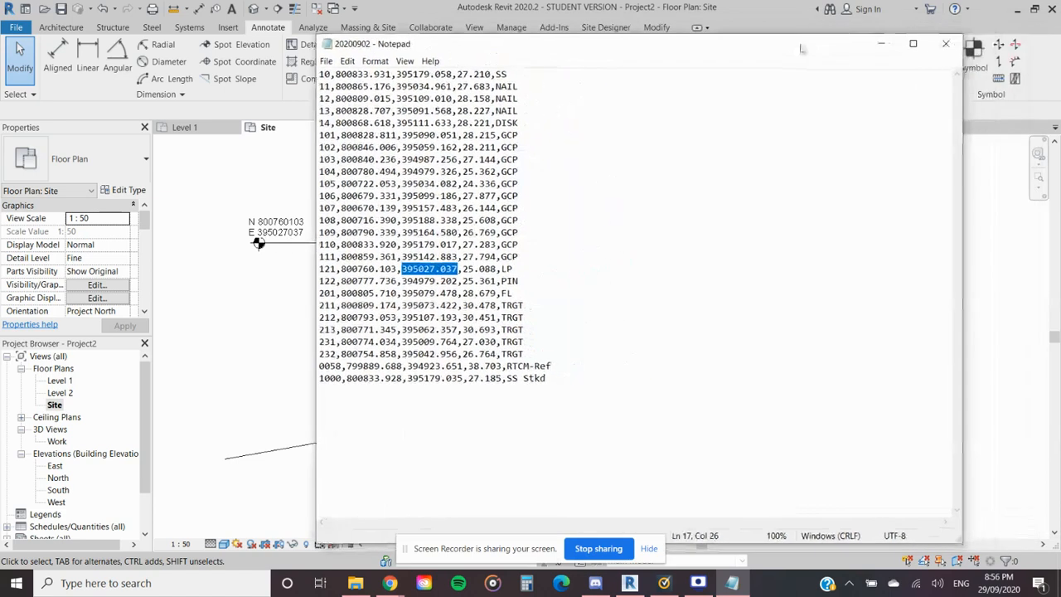
click(880, 47)
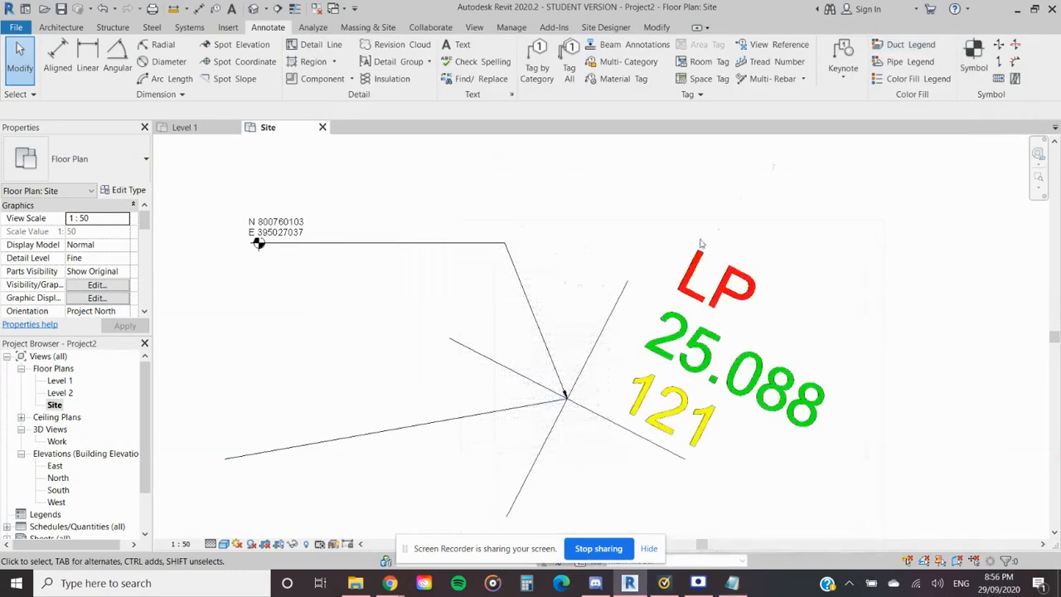
- Draw a detail line outwards from the cross centre of target 213
scroll(633, 369, down, 5)
scroll(781, 367, up, 5)
middle_drag(681, 362, 570, 328)
key(d)
key(l)
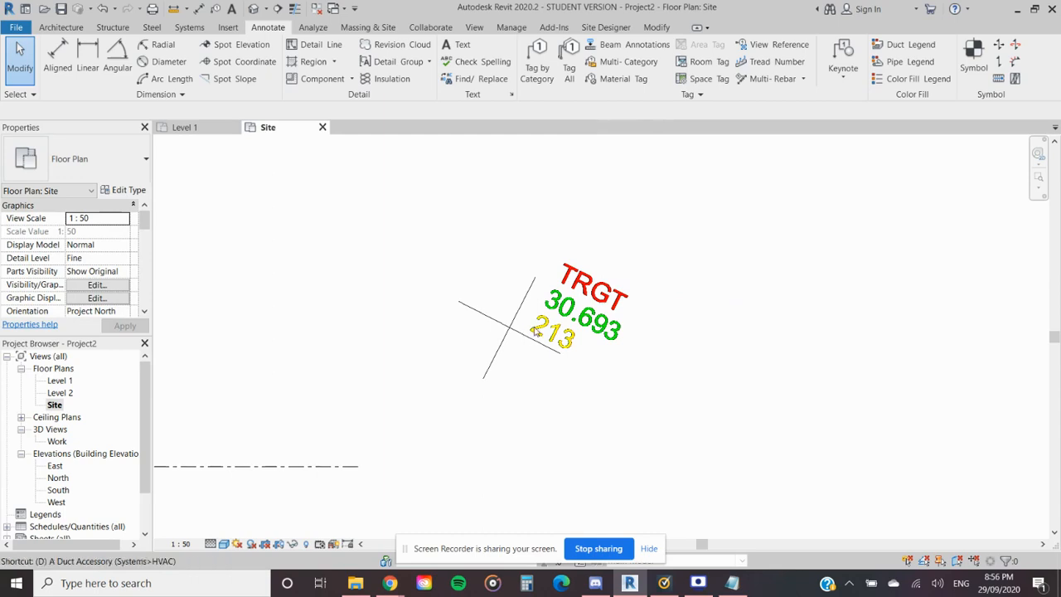
click(508, 327)
click(539, 213)
key(Escape)
key(Escape)
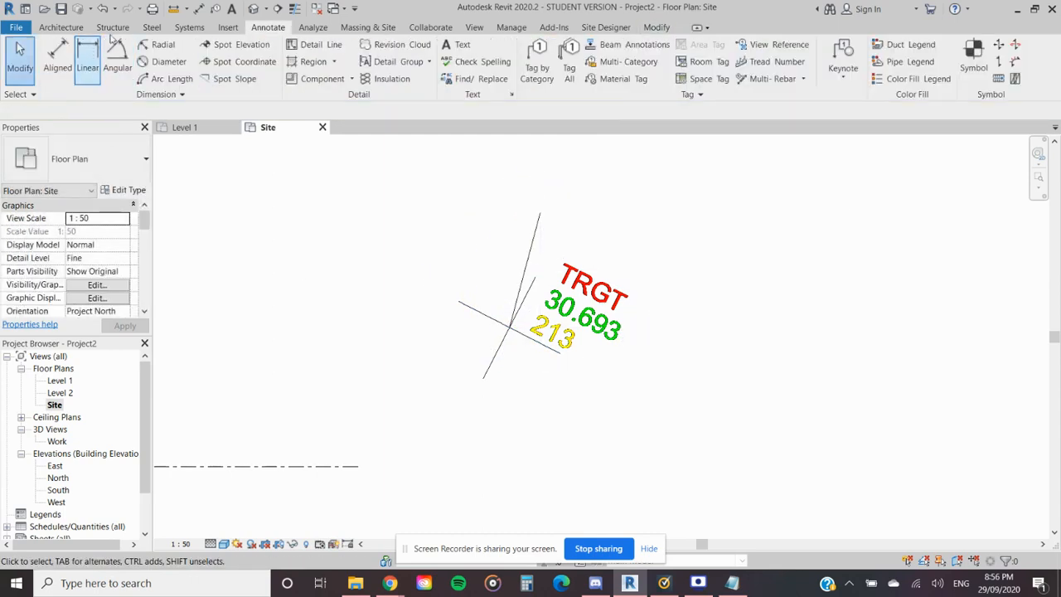
- Place a spot coordinate with a leader and shoulder on the detail line's end at the cross centre of target 213
click(247, 62)
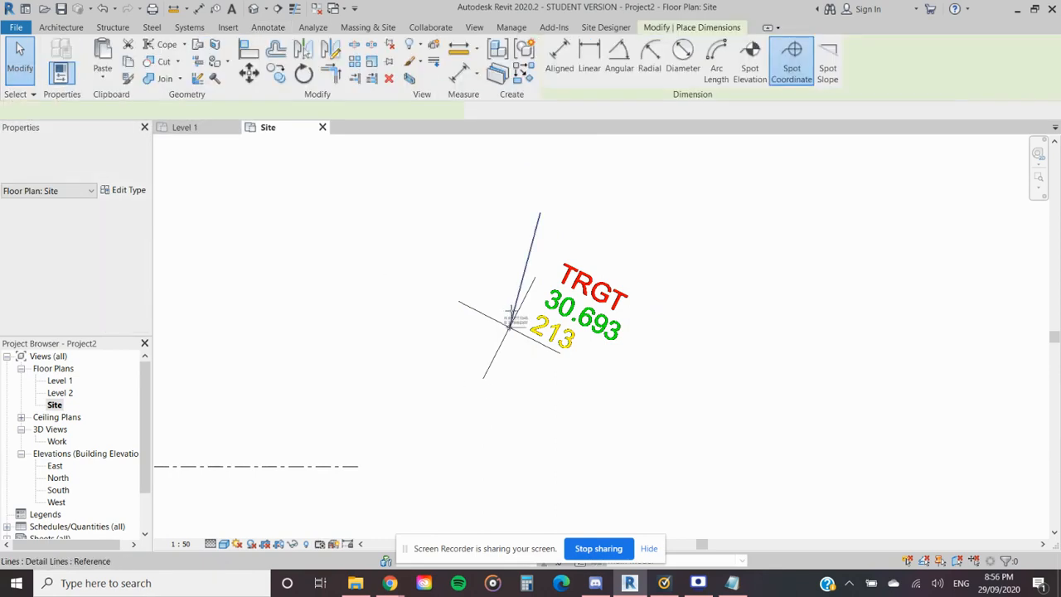
click(509, 328)
click(531, 404)
click(617, 406)
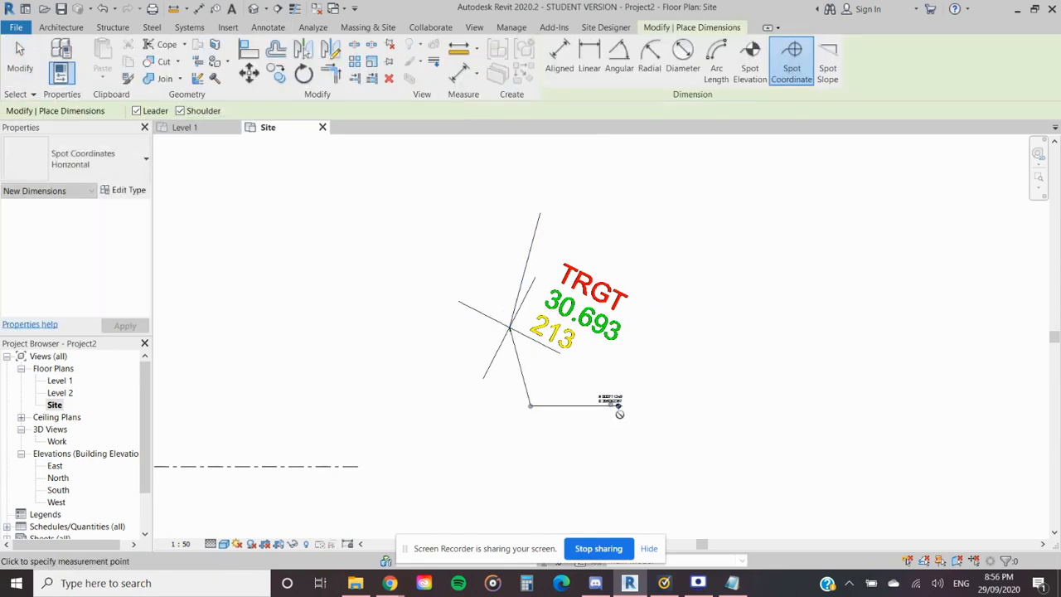
scroll(613, 404, up, 5)
middle_drag(623, 468, 430, 470)
scroll(430, 470, down, 4)
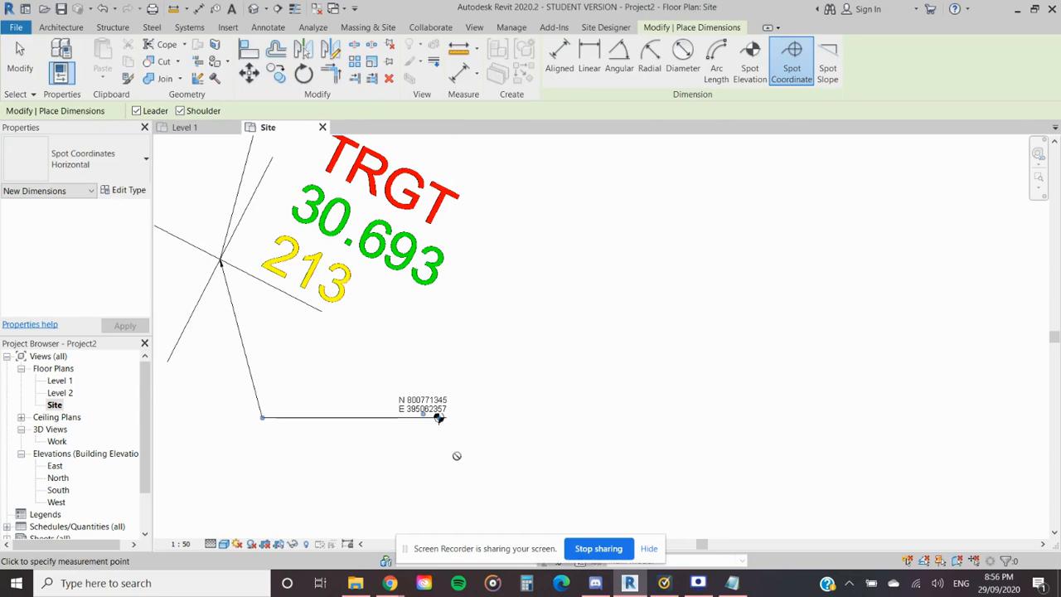
- Compare target 213's spot coordinate with point 213's northing and easting in the 20200902 Notepad file, and minimise the file
click(731, 582)
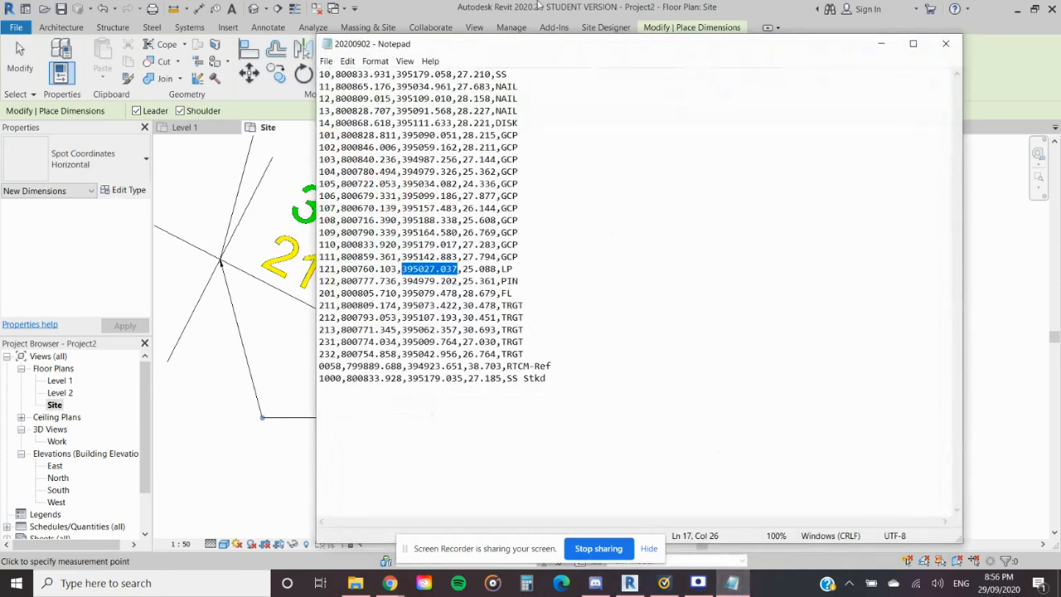
drag(552, 47, 751, 44)
click(546, 325)
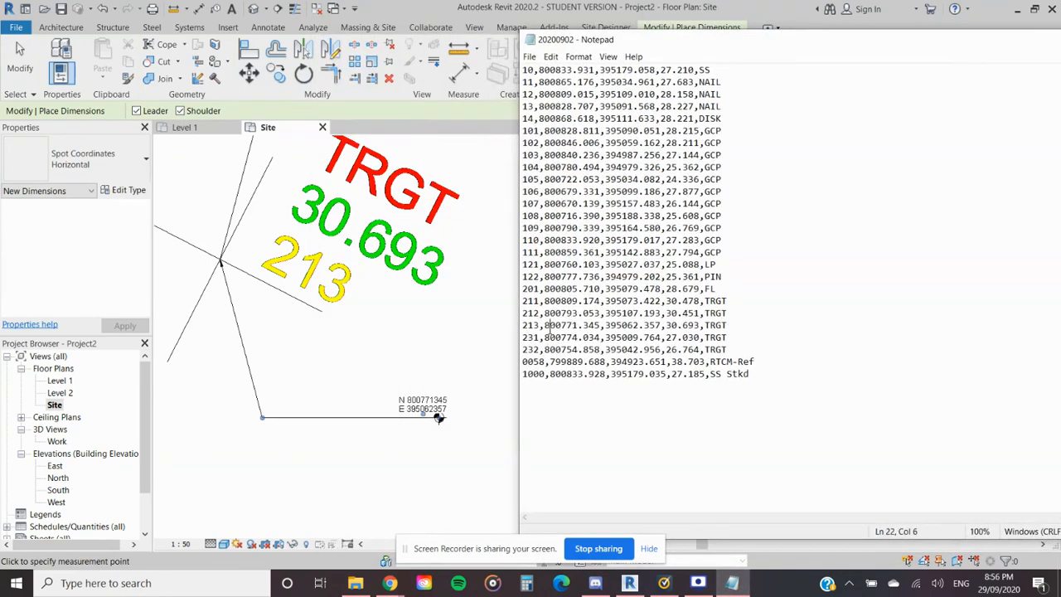
drag(561, 325, 579, 324)
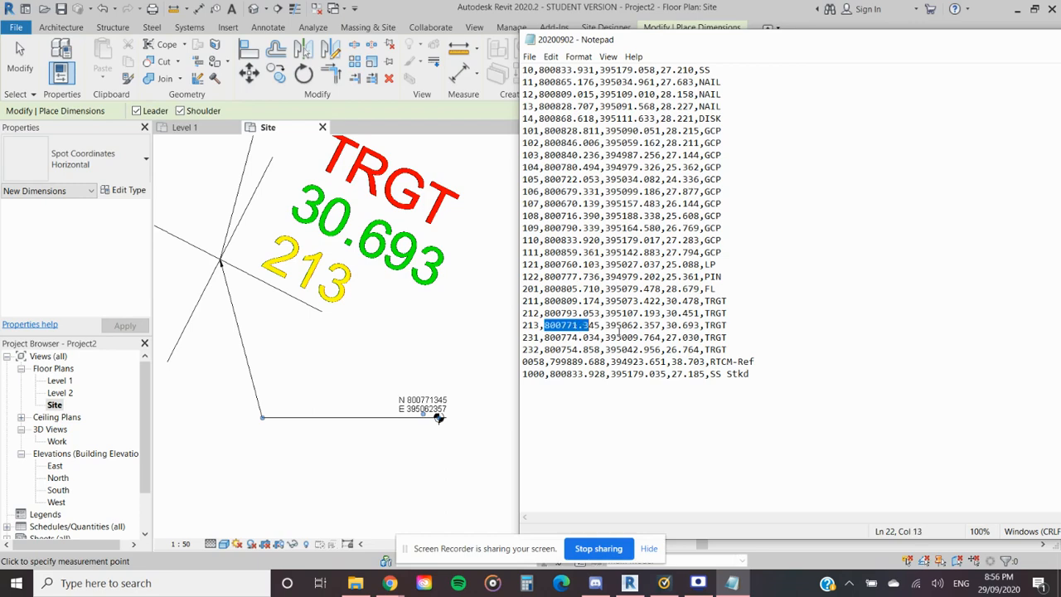
click(624, 326)
drag(963, 47, 777, 28)
click(899, 24)
- Delete the spot coordinates at target 213 and point 121, keeping the detail lines
scroll(552, 322, down, 2)
middle_drag(416, 368, 589, 330)
key(Escape)
click(589, 347)
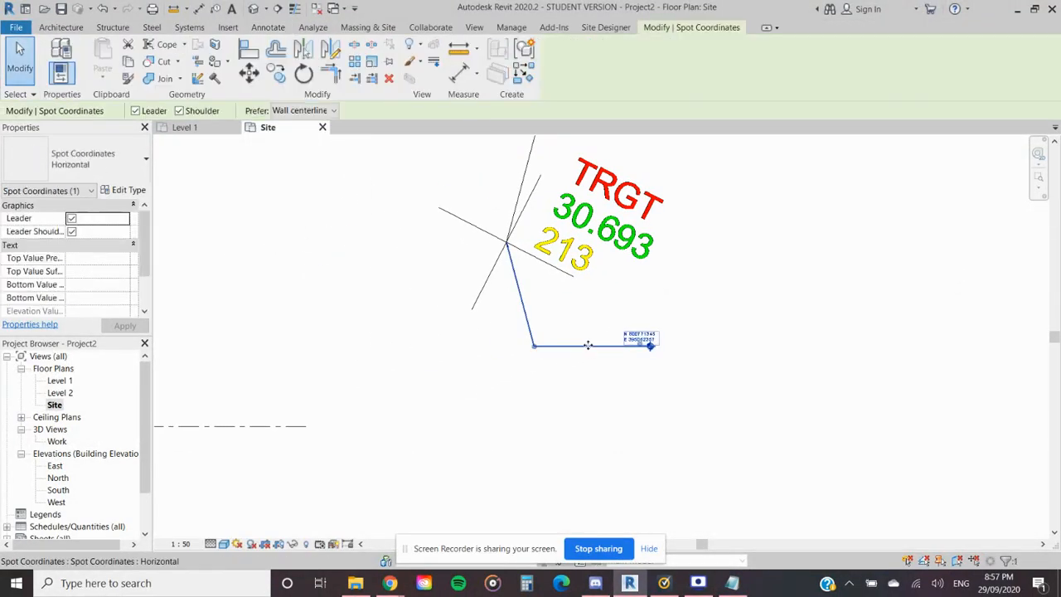
key(Delete)
scroll(588, 353, down, 2)
middle_drag(555, 351, 805, 395)
scroll(806, 395, down, 2)
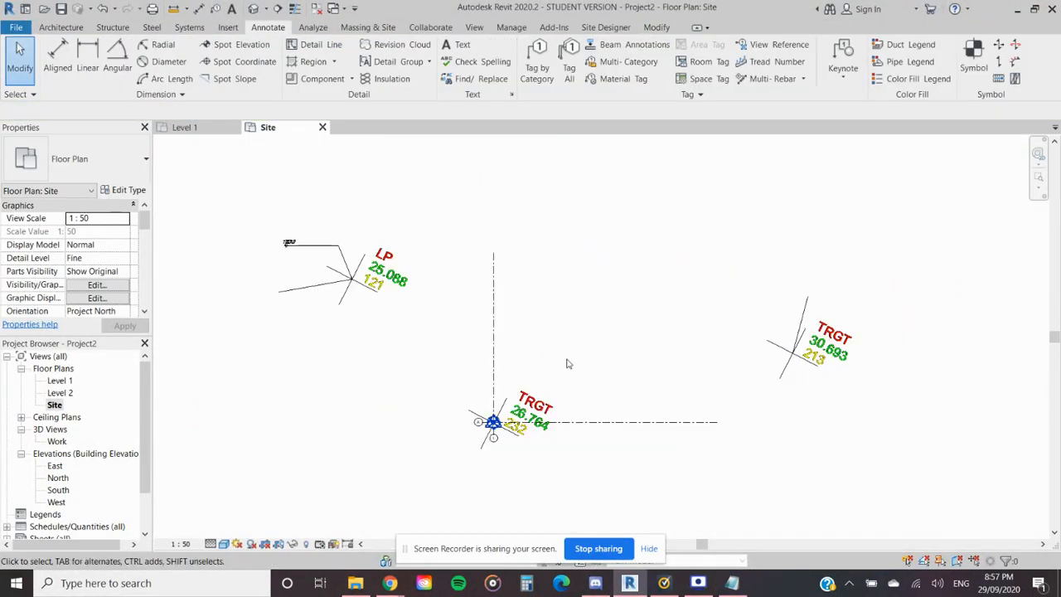
click(314, 247)
key(Escape)
- Select the overlapping grids and site markers at target 232 and filter the selection to the Survey Point only
scroll(490, 425, up, 5)
scroll(441, 377, up, 2)
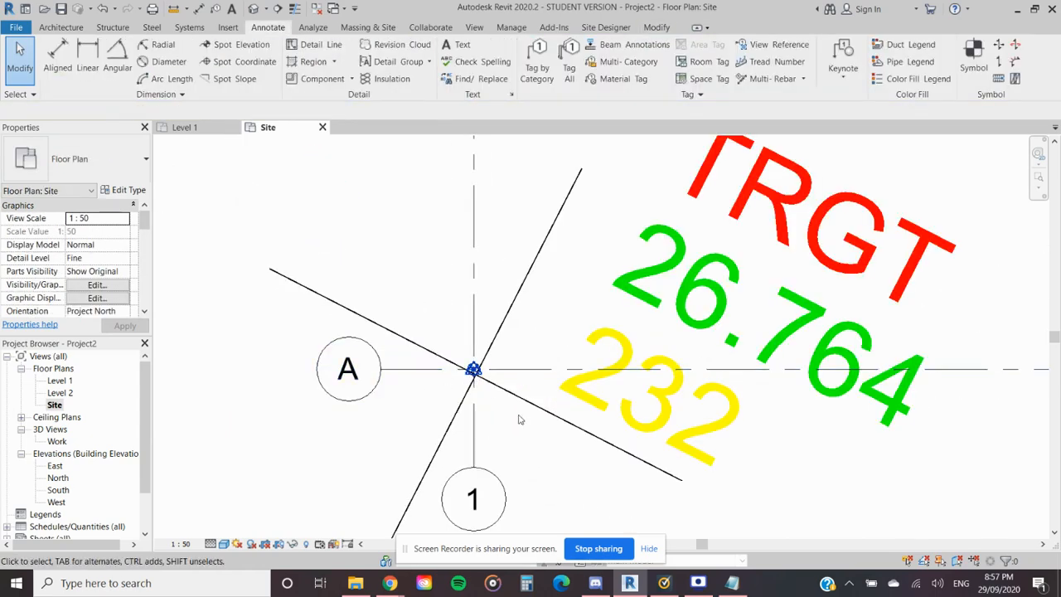
scroll(489, 389, down, 5)
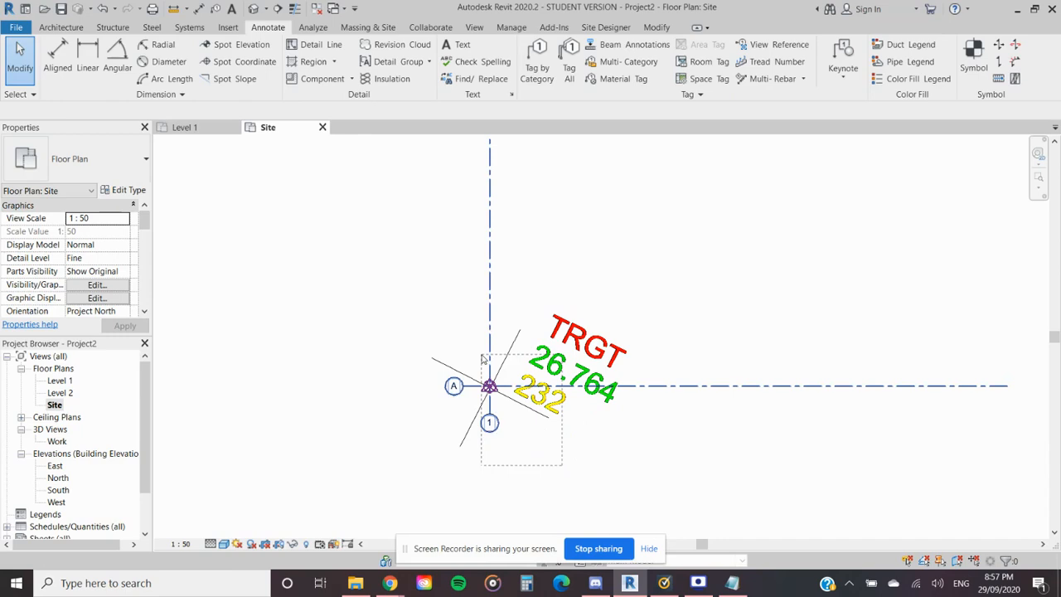
drag(484, 358, 481, 355)
click(556, 58)
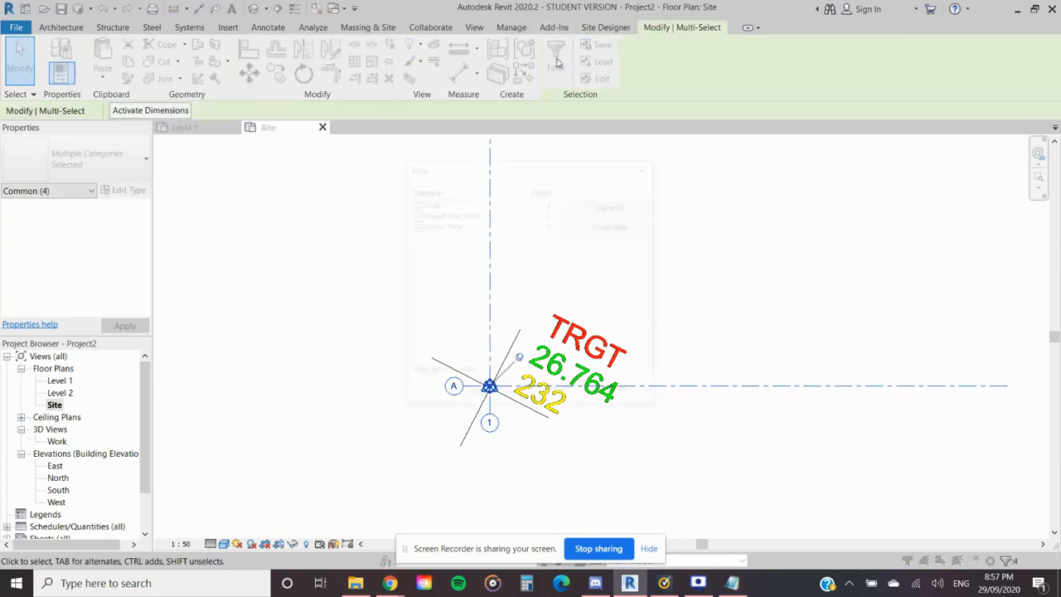
click(415, 215)
click(415, 204)
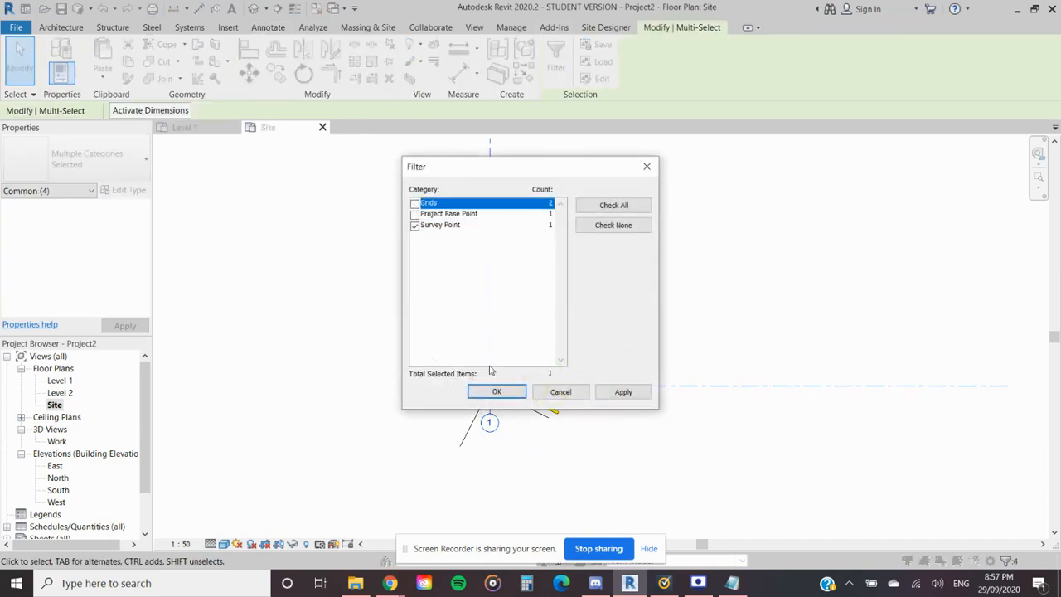
click(501, 394)
- Try to move the survey point from the centre of target 232 to the cross centre of point 121
scroll(471, 360, down, 2)
middle_drag(468, 361, 512, 392)
key(m)
key(v)
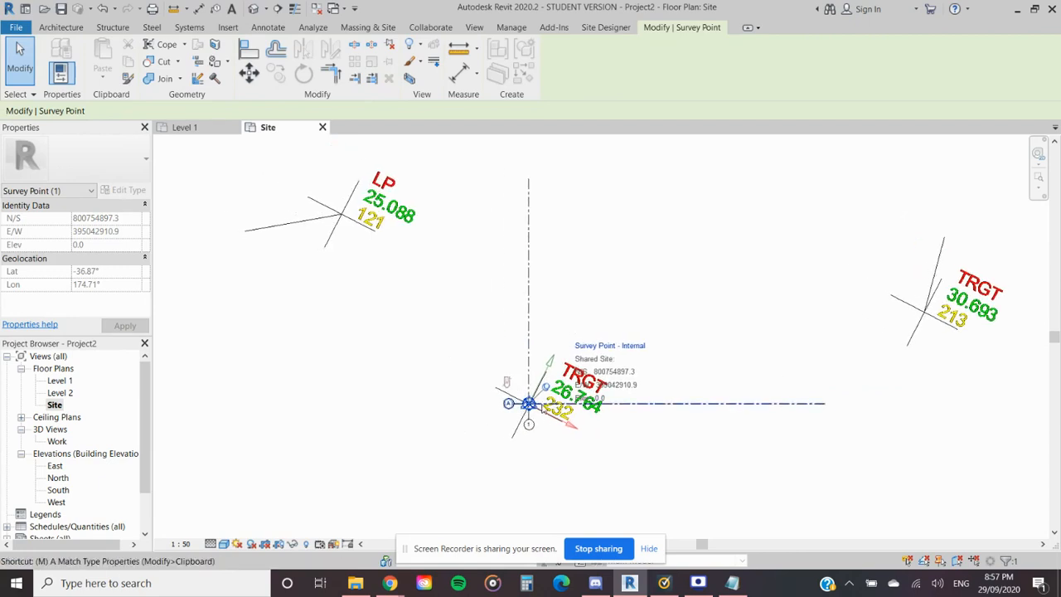
click(527, 404)
click(340, 216)
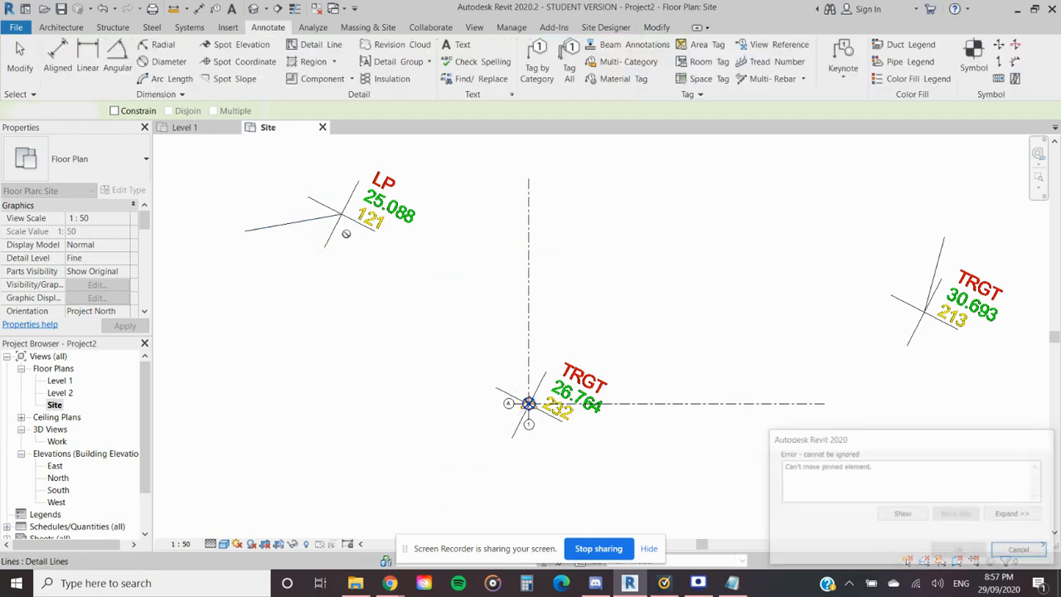
click(1021, 550)
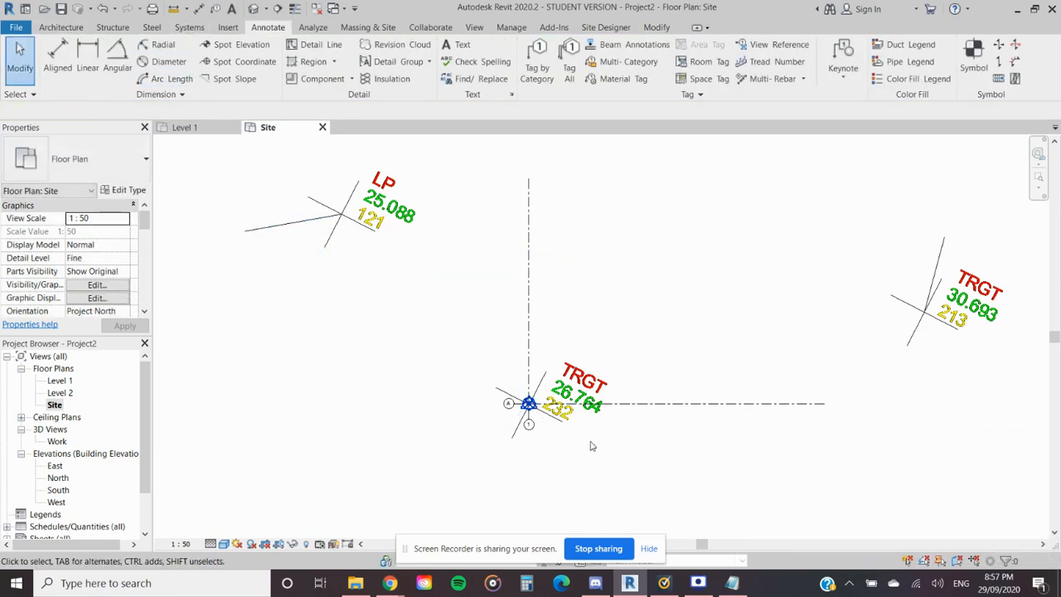
- Reselect the overlapping grids and site markers at target 232 and filter the selection to the Survey Point only
drag(646, 303, 481, 438)
click(556, 62)
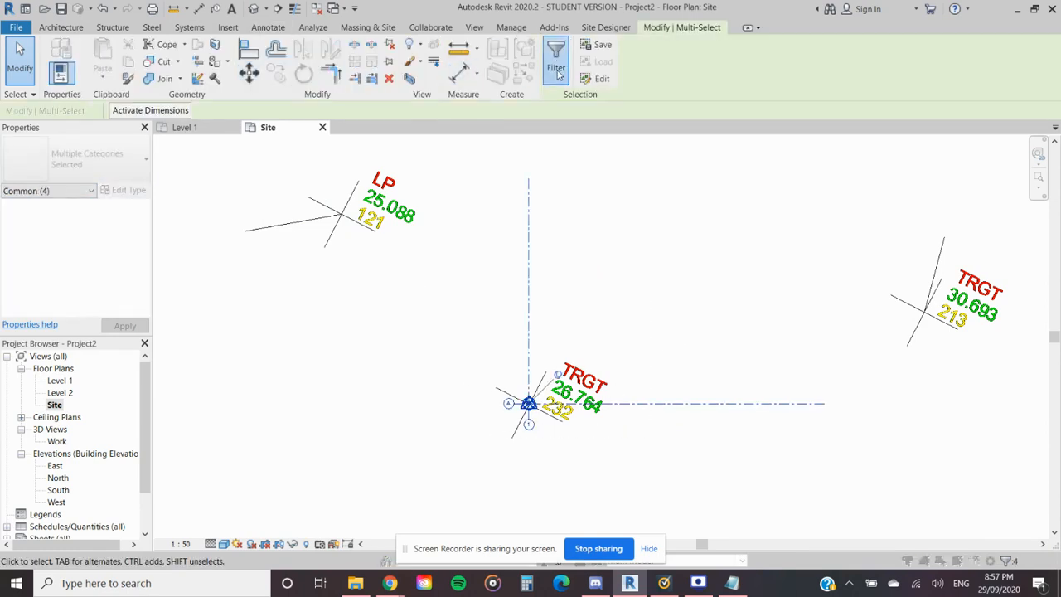
click(414, 214)
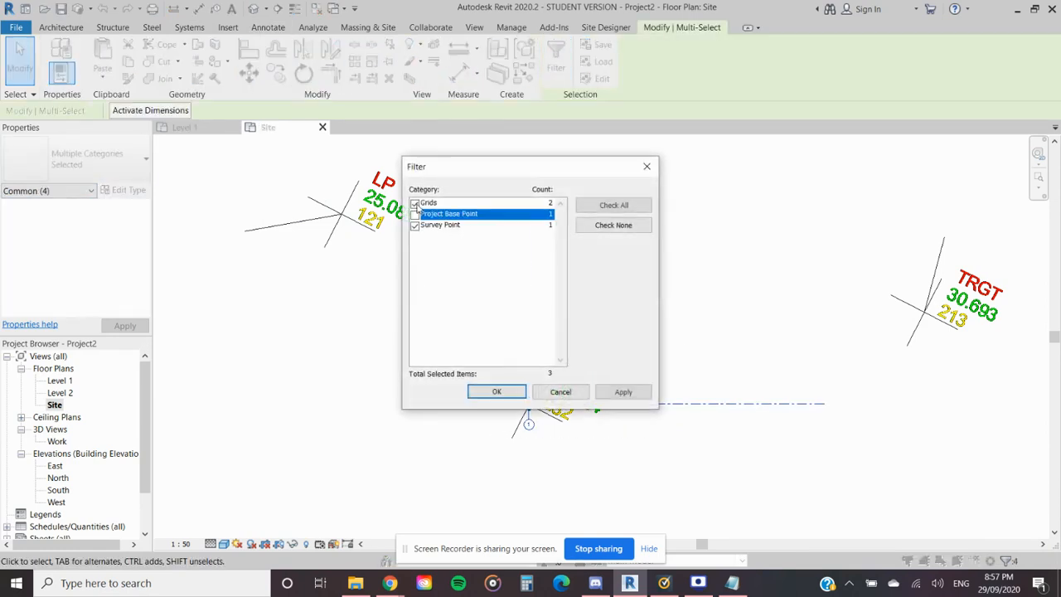
click(415, 203)
click(496, 392)
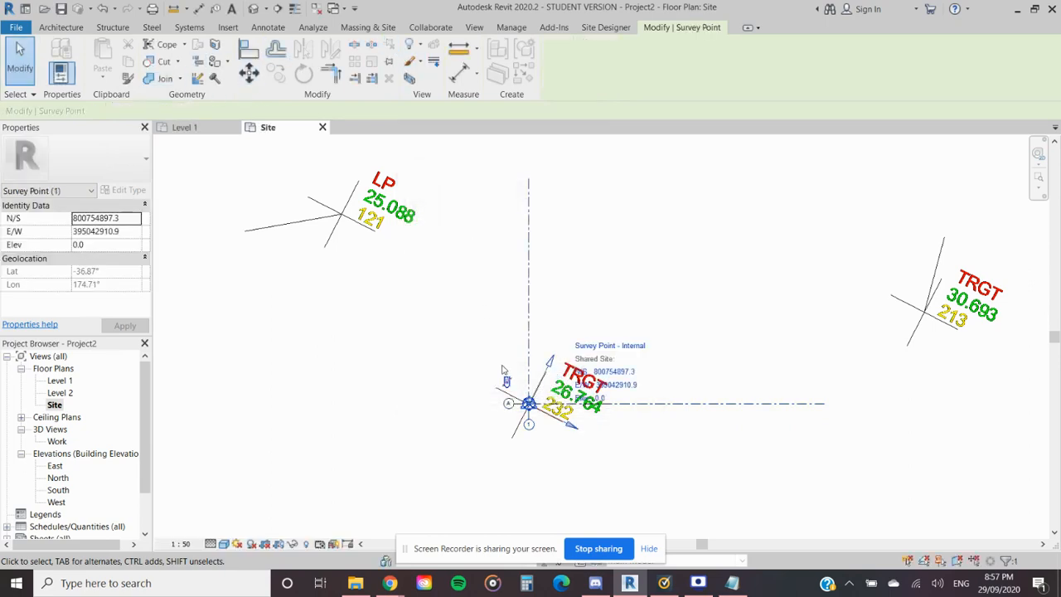
- Move the survey point from the centre of target 232 to the cross centre of point 121
key(m)
key(v)
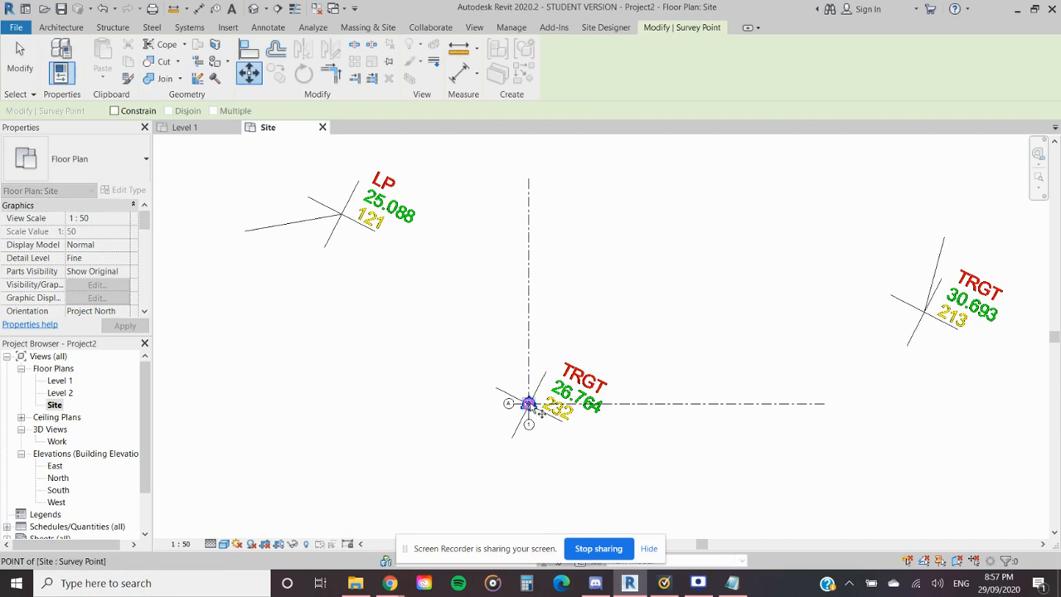
click(528, 403)
scroll(344, 208, up, 5)
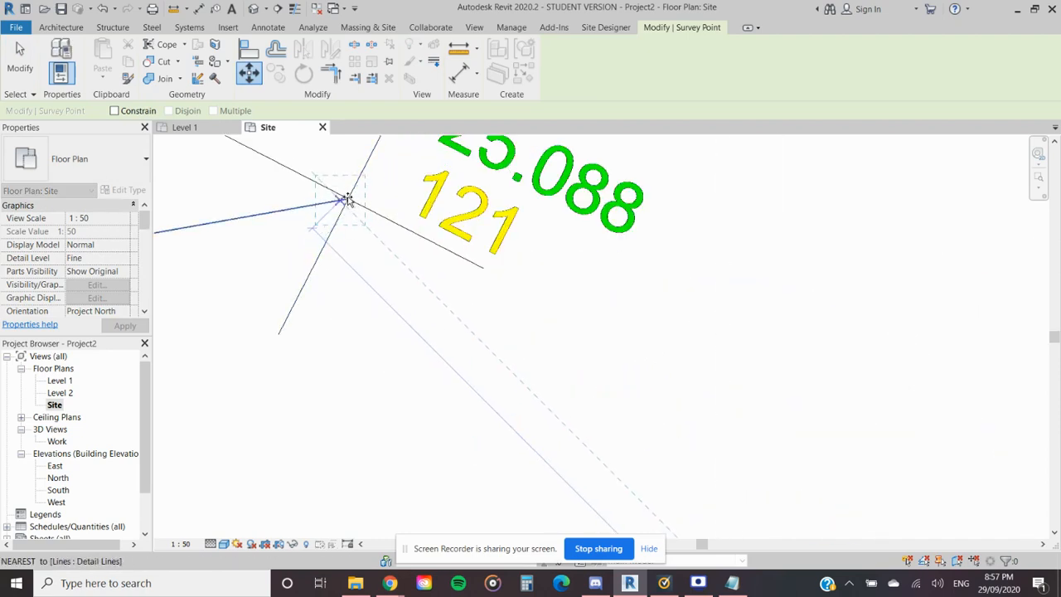
click(348, 199)
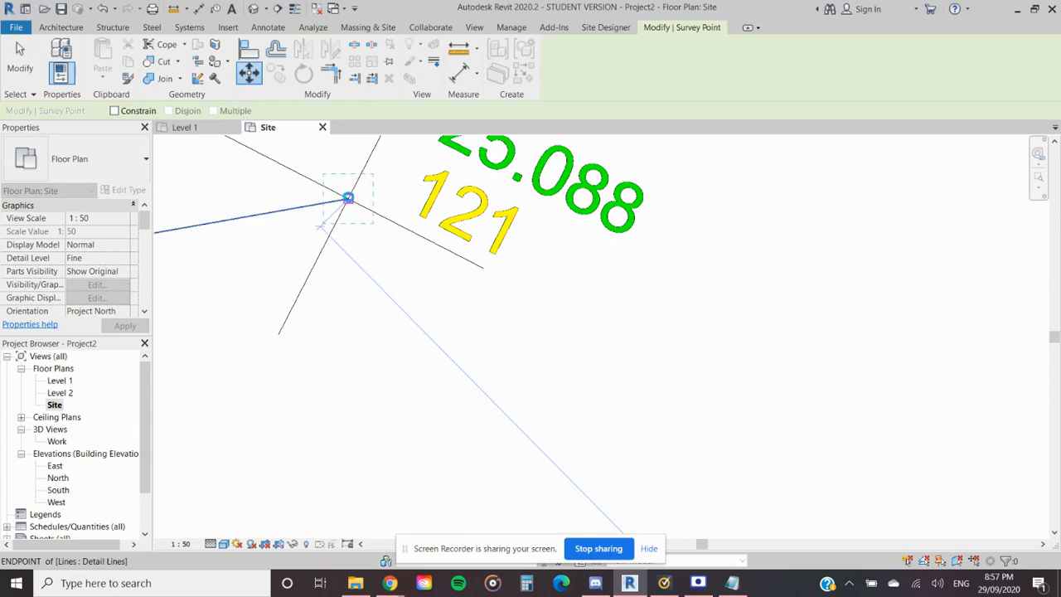
- Compare the survey point's N/S and E/W values with point 121's entry in the 20200902 Notepad file, and minimise the file
scroll(390, 207, up, 2)
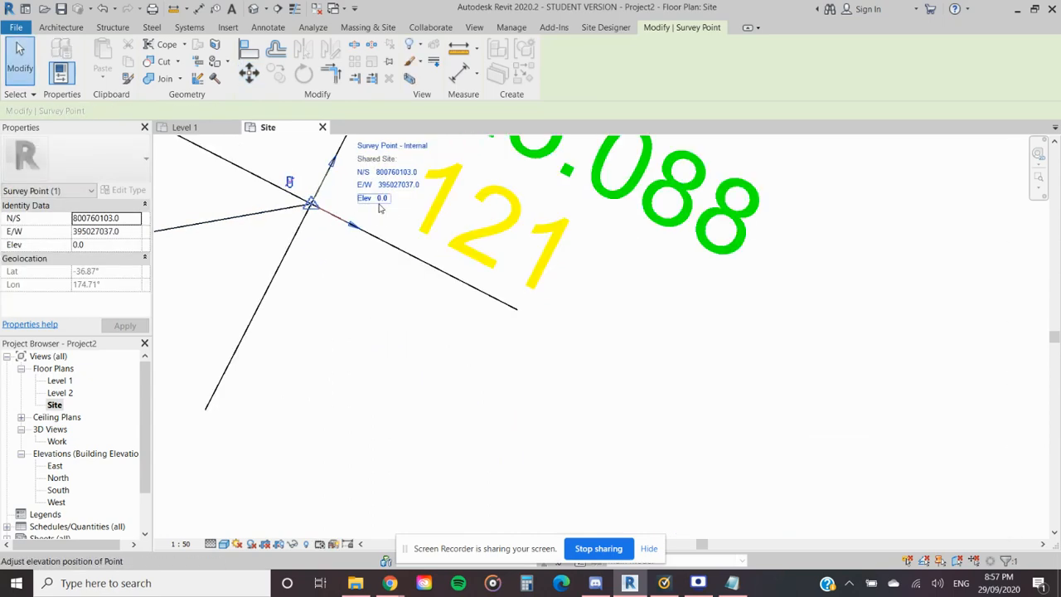
middle_drag(389, 206, 363, 278)
click(723, 584)
drag(590, 29, 852, 42)
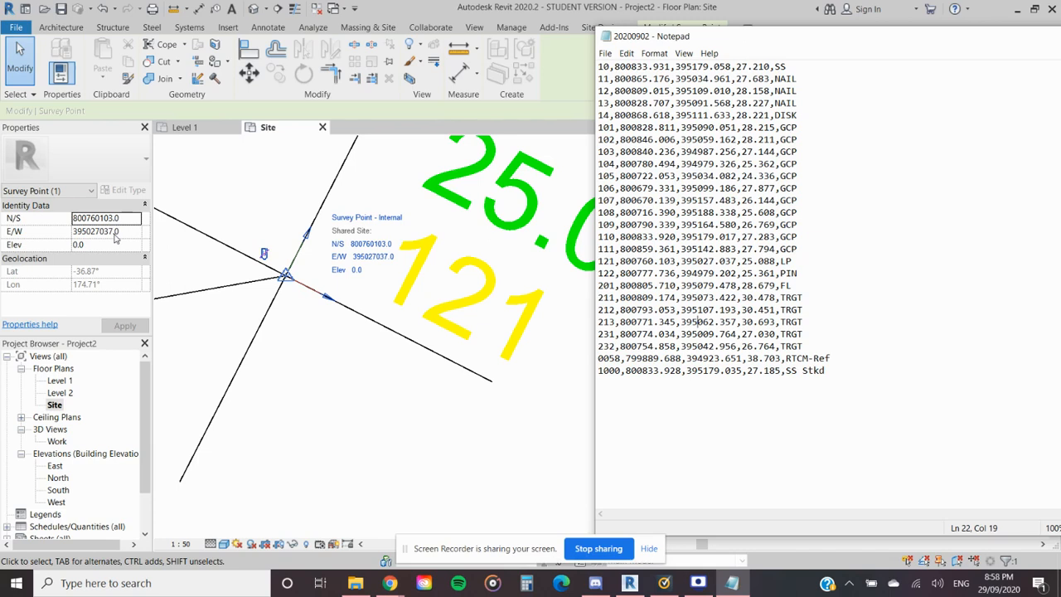
drag(999, 38, 784, 43)
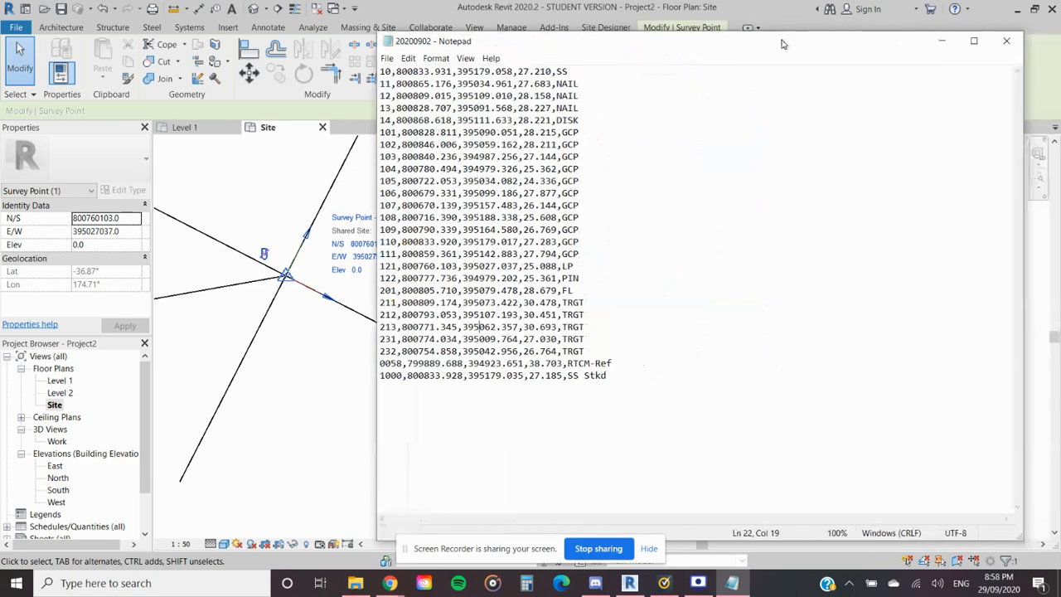
click(943, 41)
- Delete the leftover detail lines running to point 121 and target 213
scroll(652, 190, down, 2)
scroll(597, 335, down, 2)
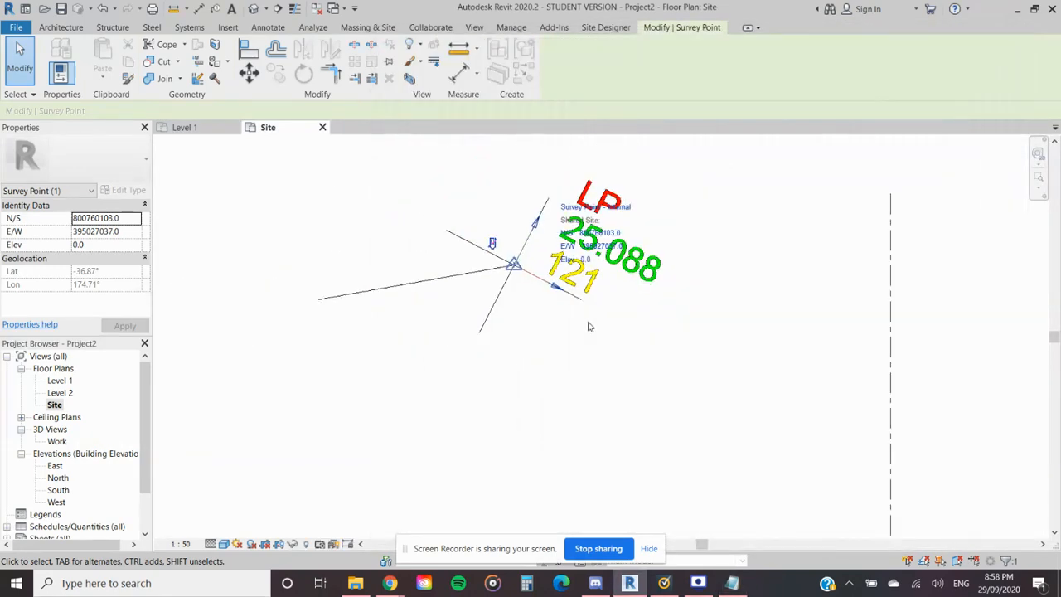
key(Escape)
click(407, 284)
key(Delete)
scroll(560, 328, down, 2)
middle_drag(580, 351, 441, 275)
scroll(441, 276, down, 2)
middle_drag(836, 319, 771, 305)
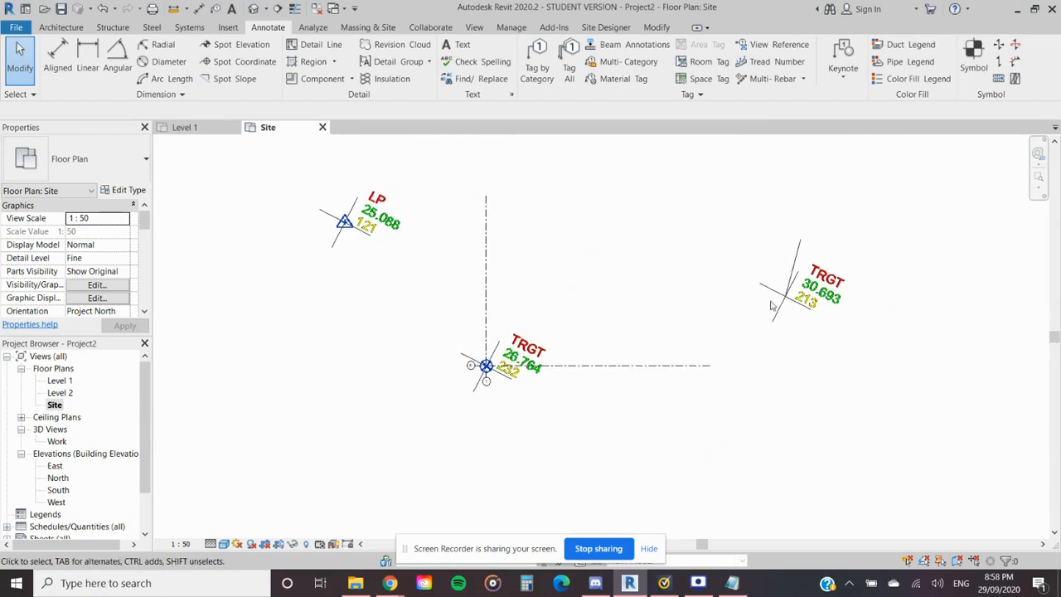
click(796, 262)
key(Delete)
scroll(473, 378, up, 2)
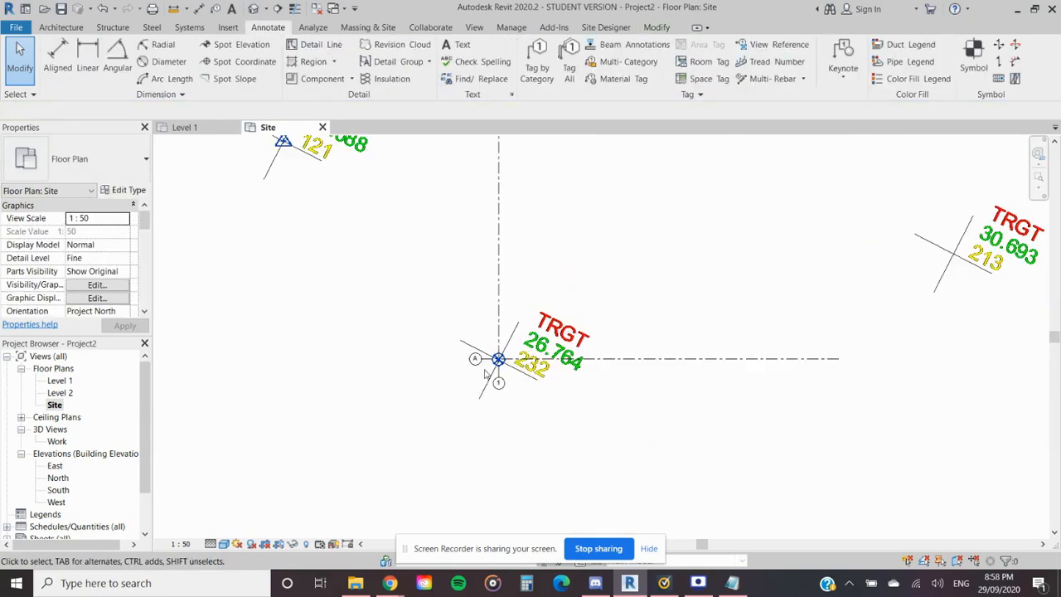
scroll(418, 373, down, 1)
middle_drag(348, 358, 462, 423)
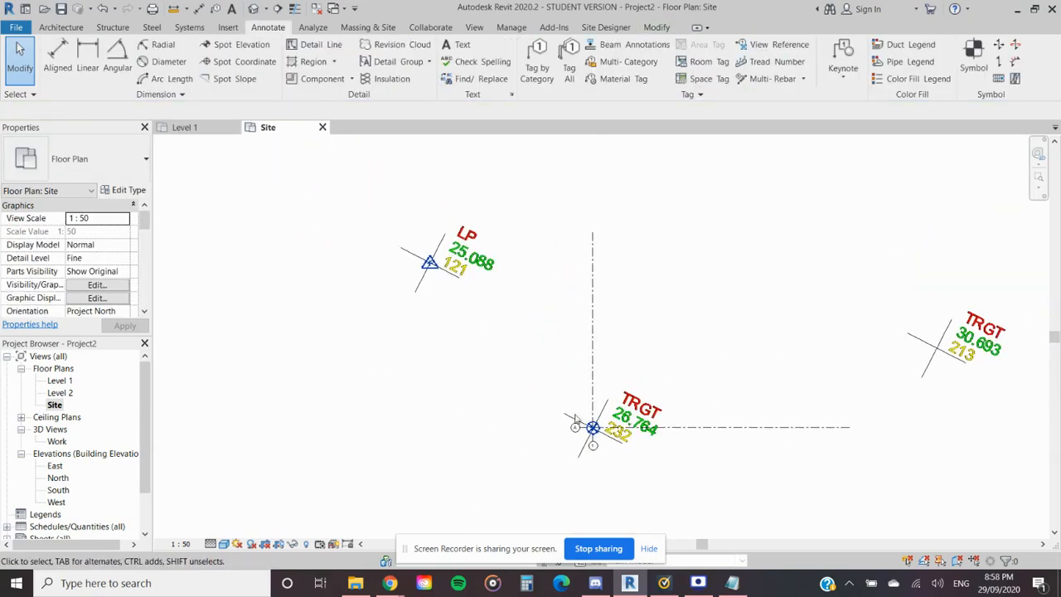
drag(643, 491, 547, 398)
click(510, 353)
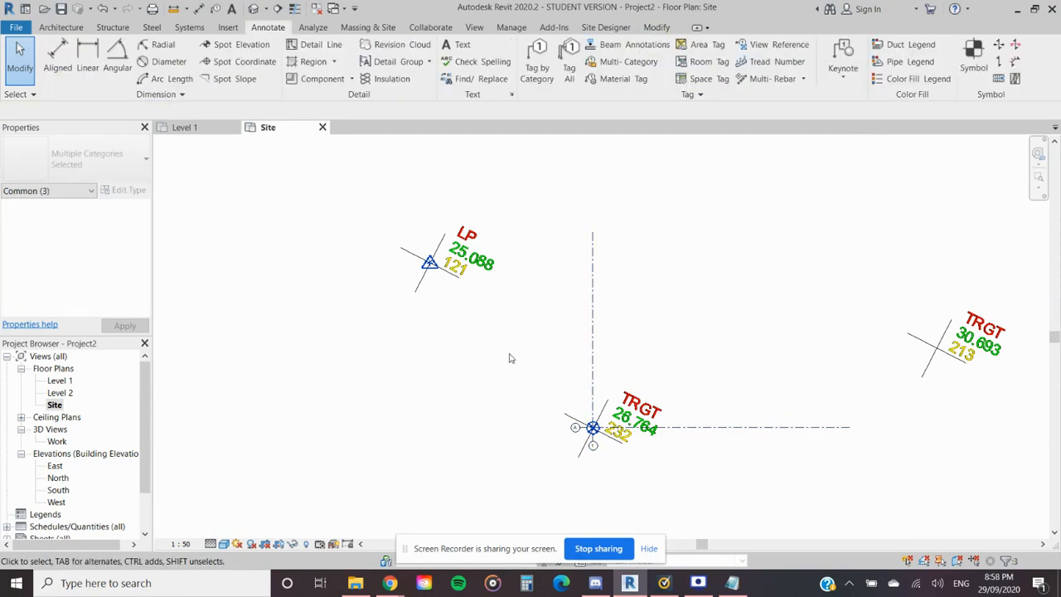
- Relocate the project from the project base point at target 232 to the survey point at point 121
click(512, 26)
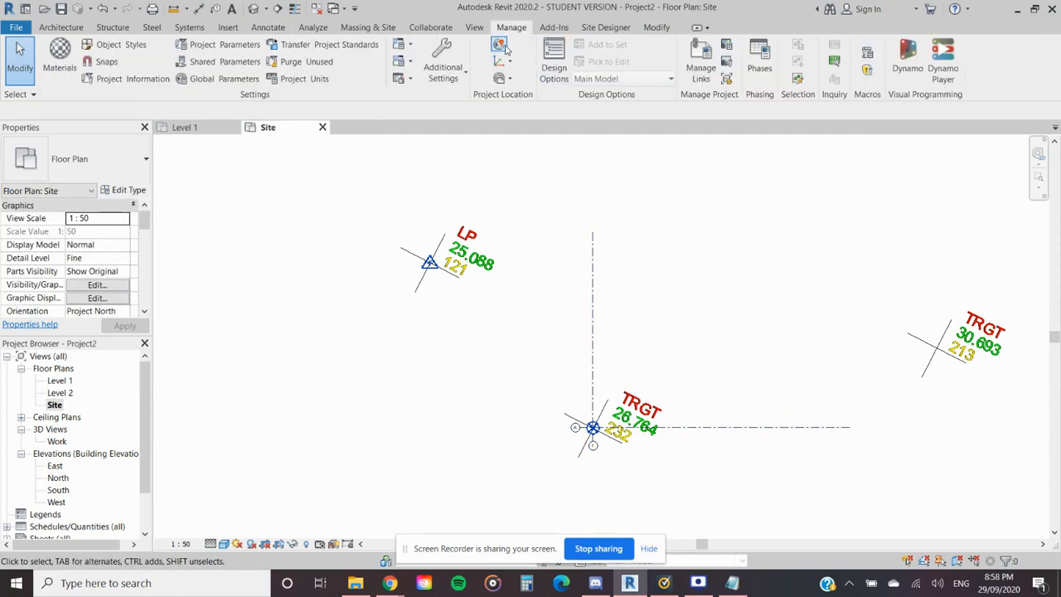
click(502, 78)
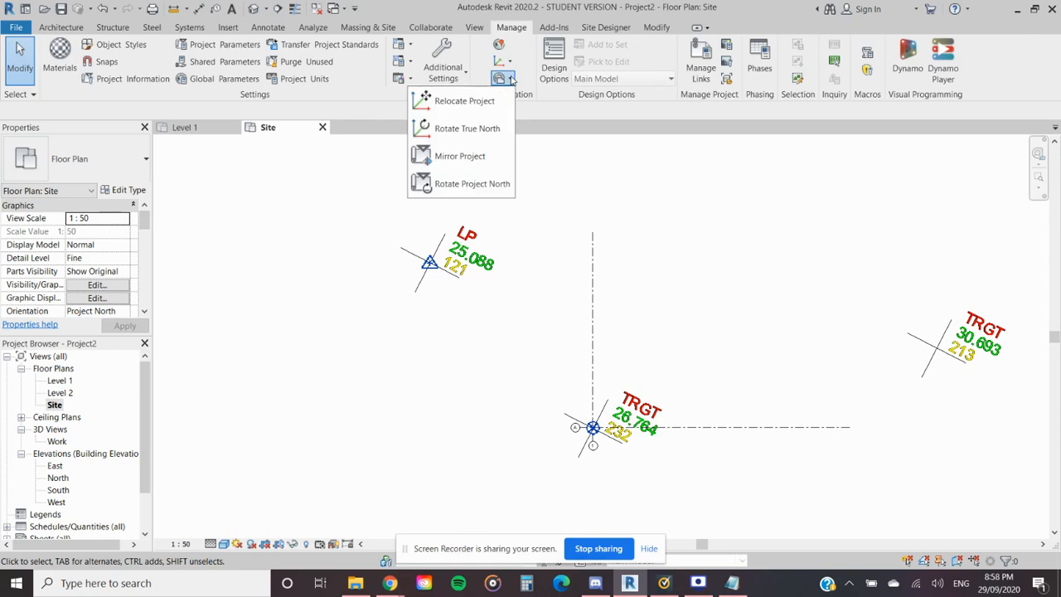
click(465, 100)
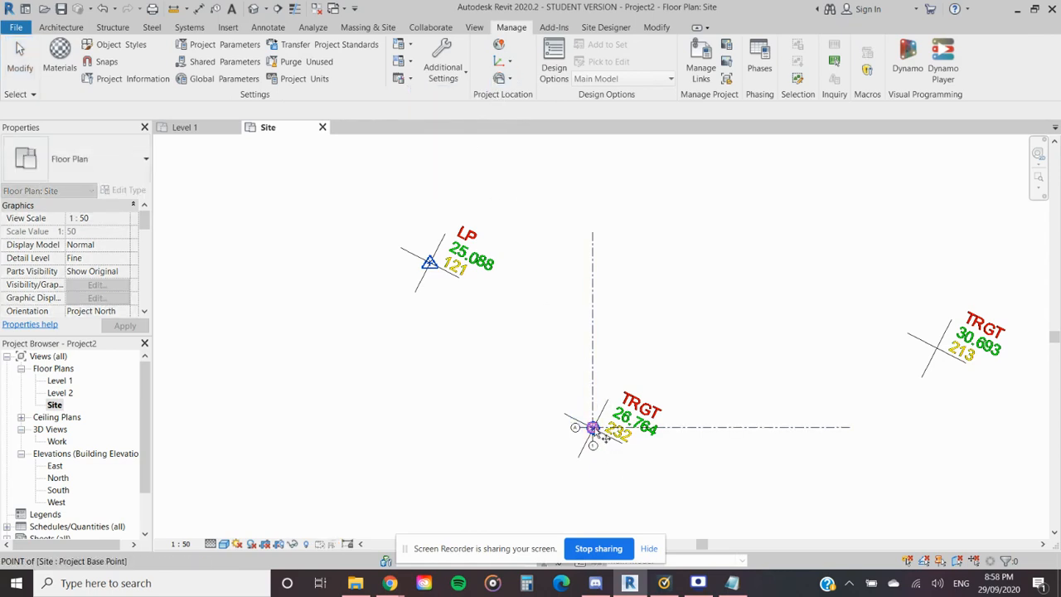
click(592, 427)
scroll(419, 254, up, 3)
scroll(423, 255, up, 2)
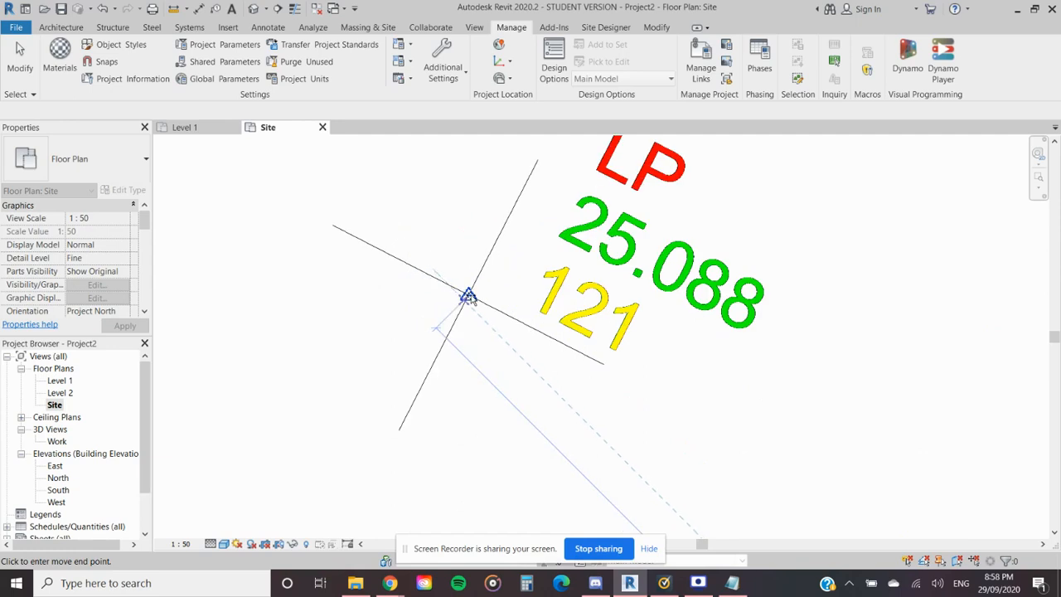
scroll(468, 297, up, 2)
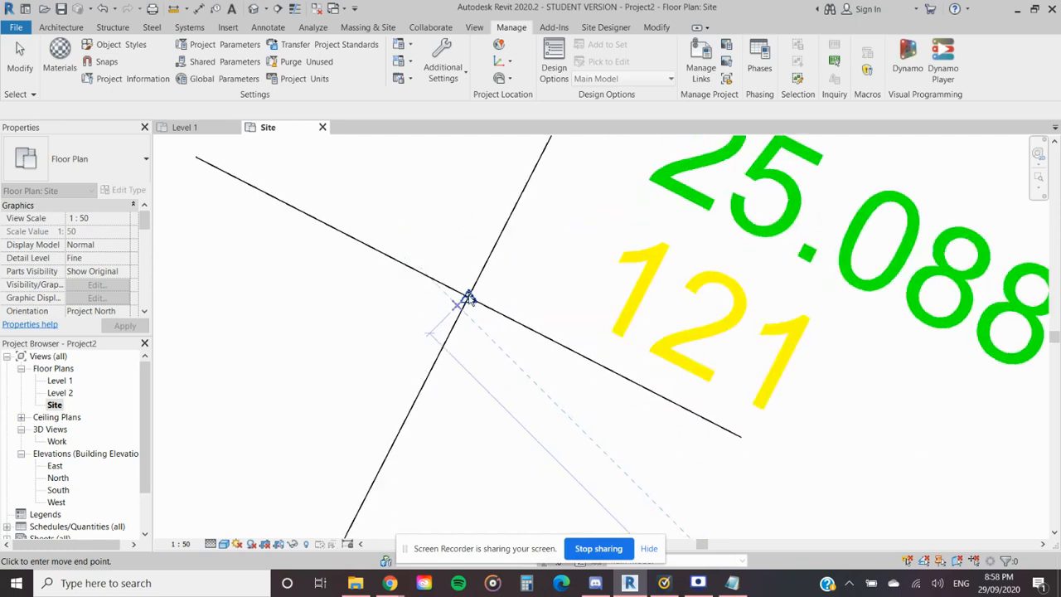
click(468, 297)
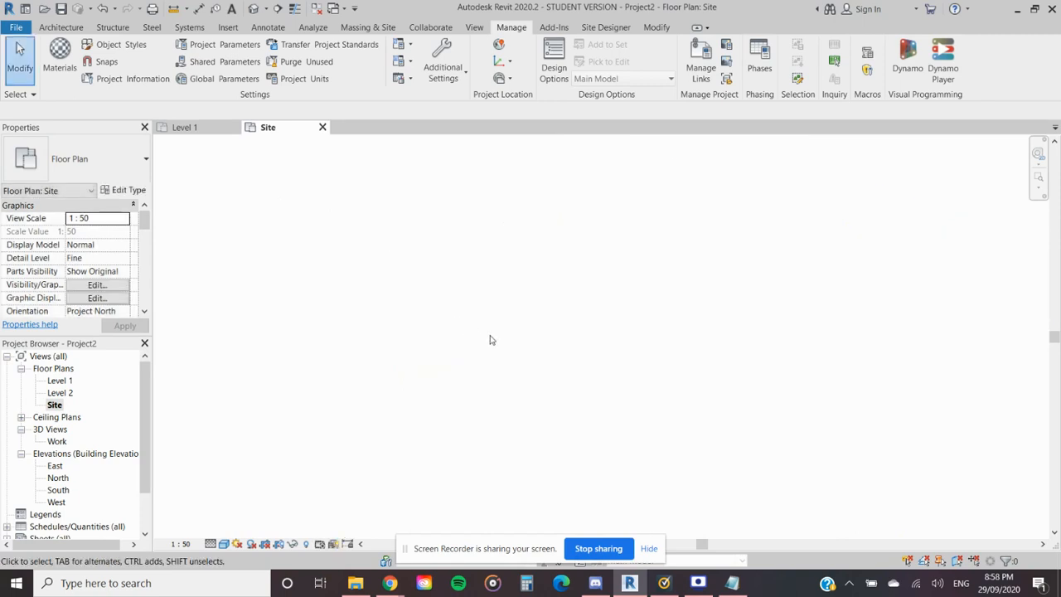
- Bring the whole site plan into view and check which categories a selection across the drawing contains
click(1039, 177)
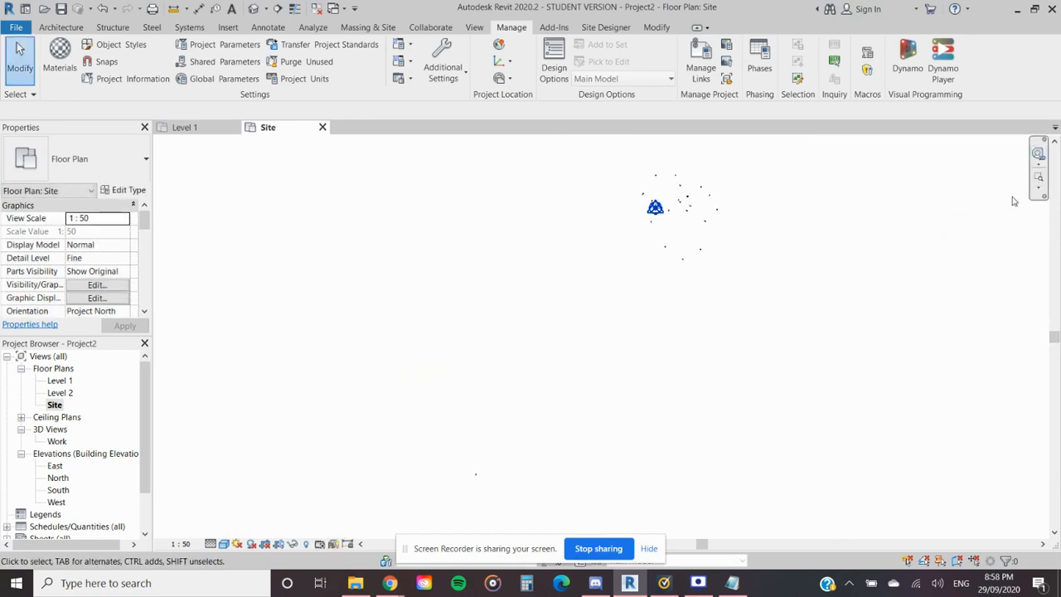
scroll(691, 201, up, 4)
scroll(694, 203, down, 4)
middle_drag(715, 313, 670, 270)
scroll(670, 269, down, 1)
drag(769, 278, 312, 514)
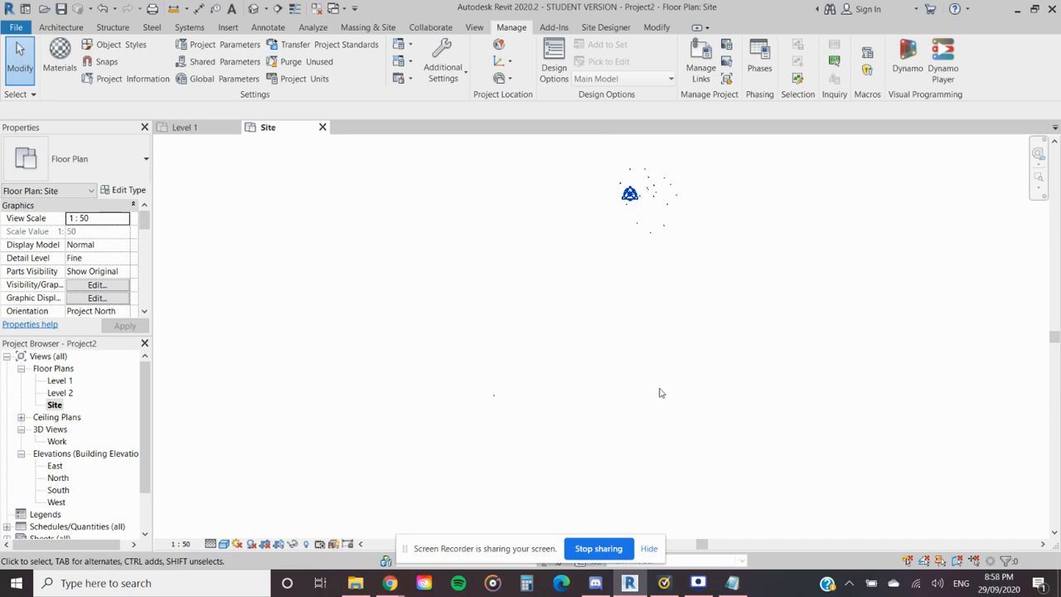
drag(843, 149, 357, 437)
drag(313, 495, 313, 496)
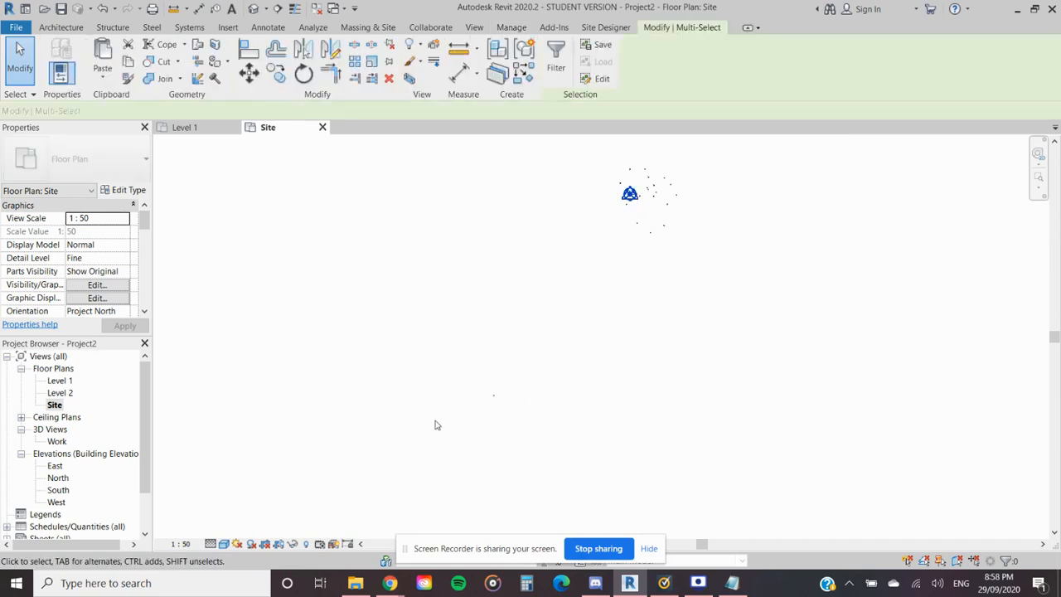
click(555, 60)
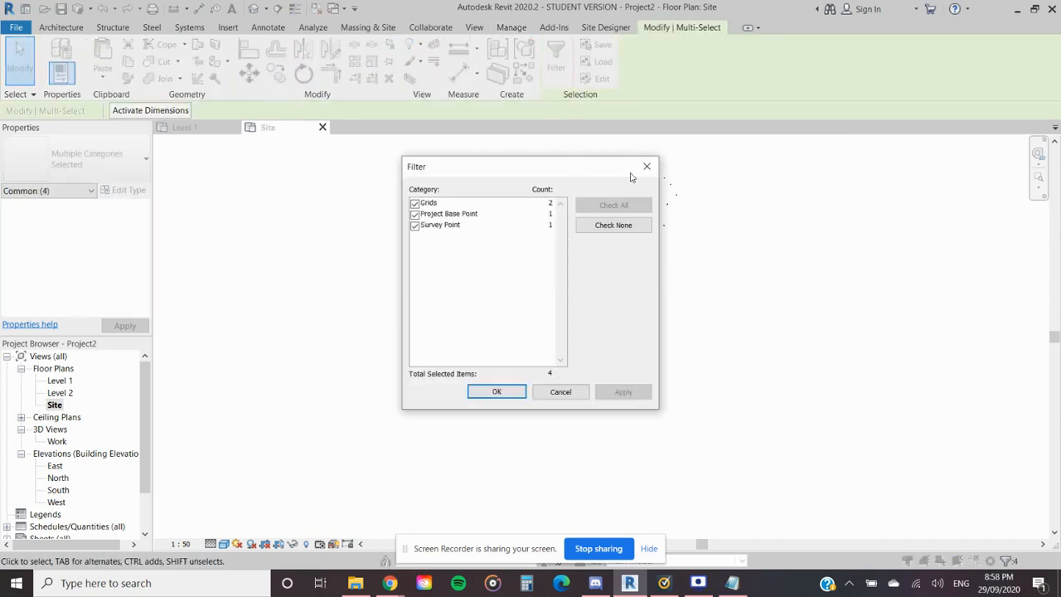
click(647, 165)
- Select the overlapping grids and site markers at point 121
scroll(640, 187, up, 4)
middle_drag(708, 208, 619, 279)
scroll(612, 272, up, 6)
click(406, 341)
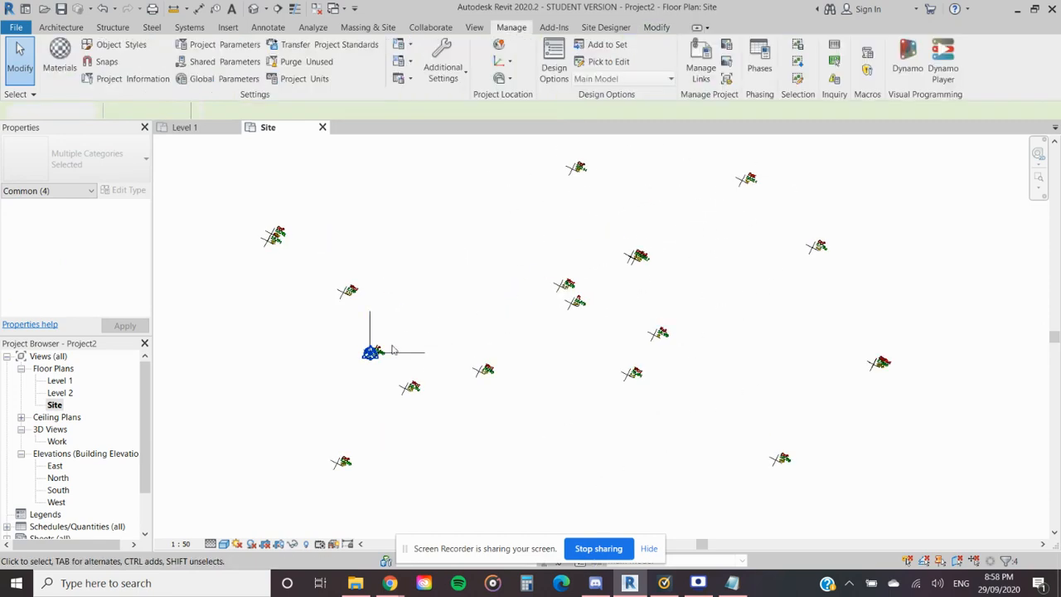
scroll(381, 355, up, 2)
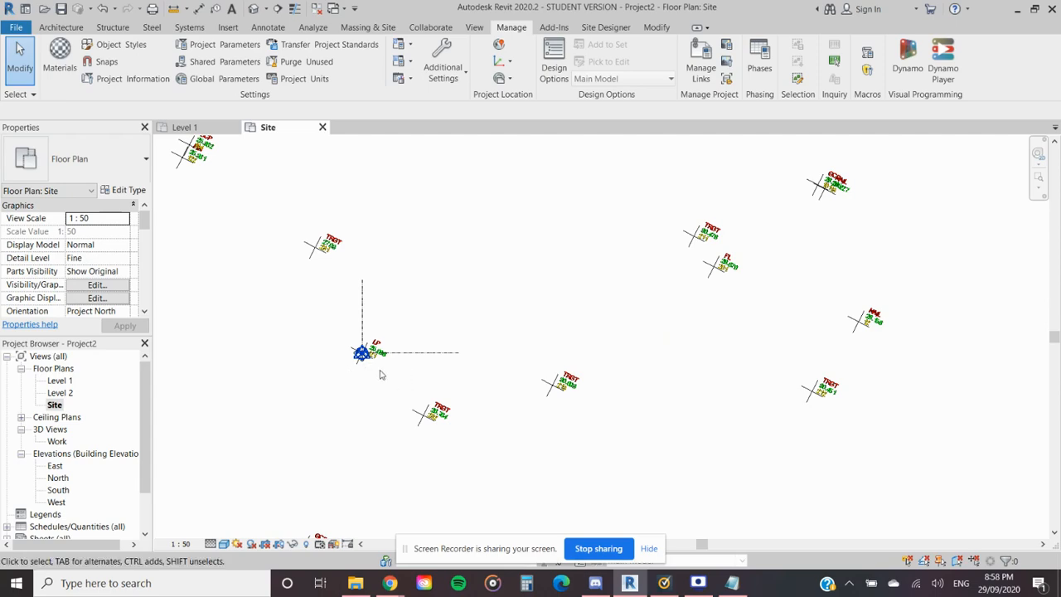
scroll(379, 372, up, 2)
drag(432, 402, 310, 282)
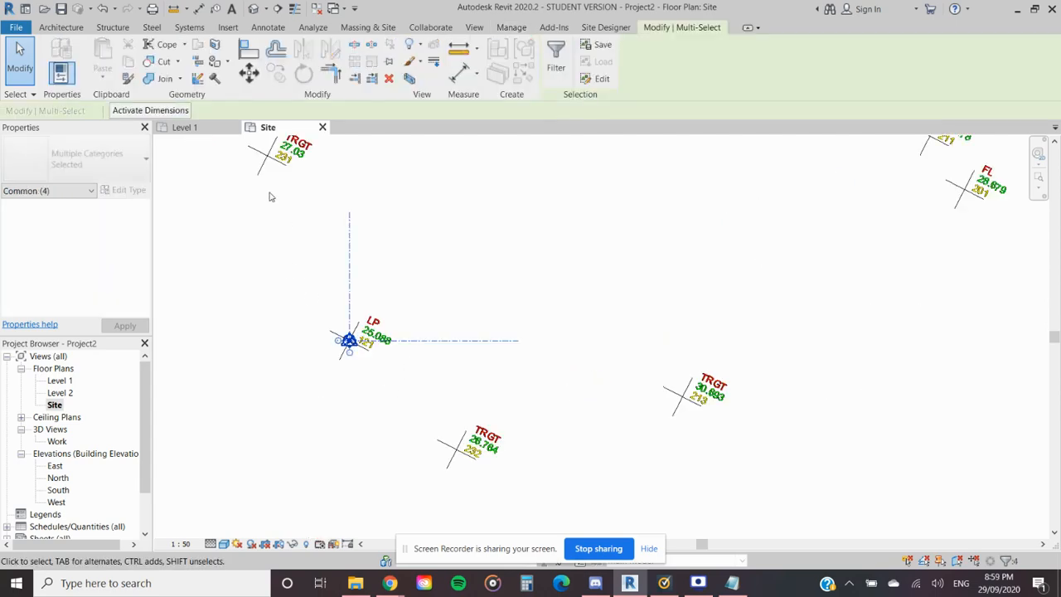
key(v)
key(g)
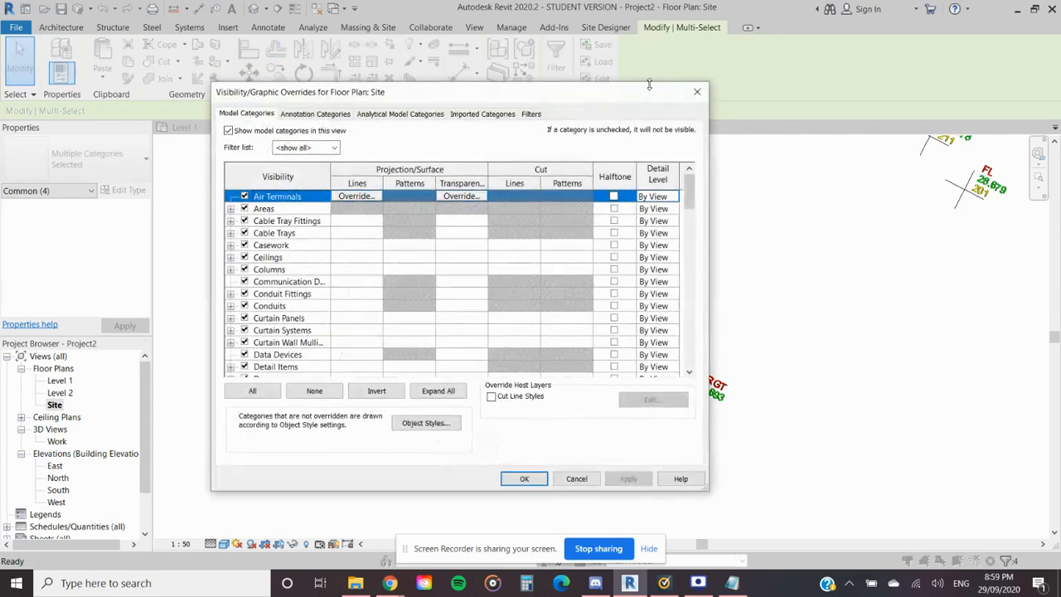
click(700, 93)
- Filter the selection at point 121 to the Survey Point only and pin it
click(554, 59)
drag(998, 212, 862, 212)
click(907, 213)
drag(535, 233, 291, 378)
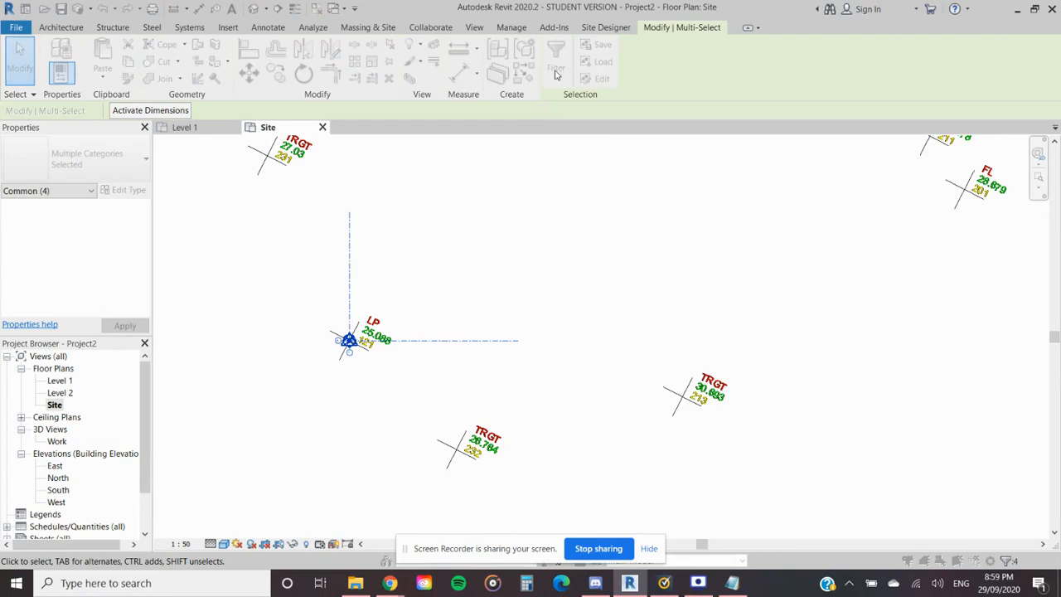
click(556, 73)
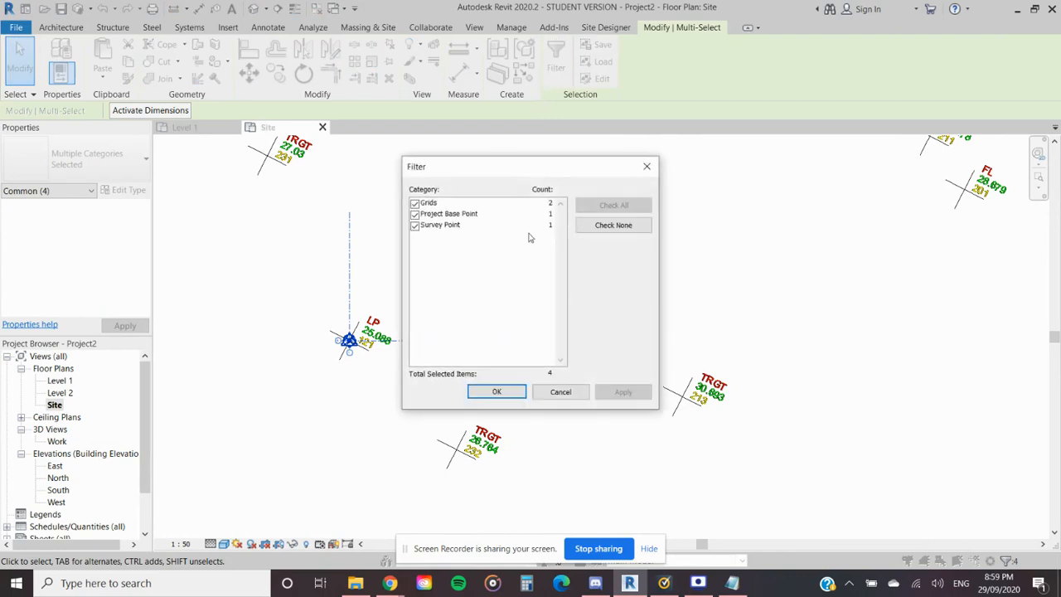
click(415, 204)
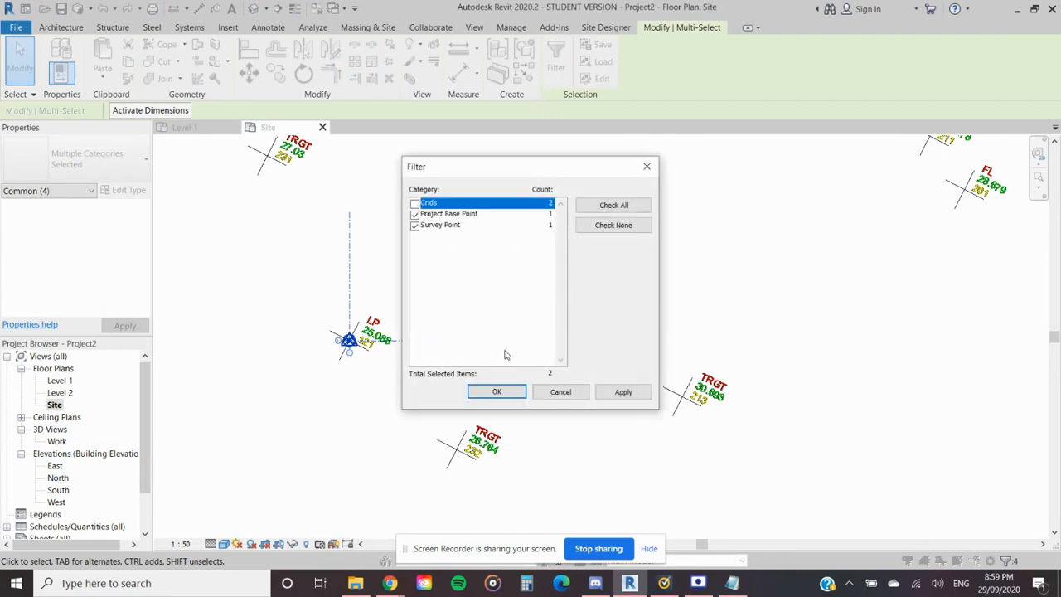
click(415, 215)
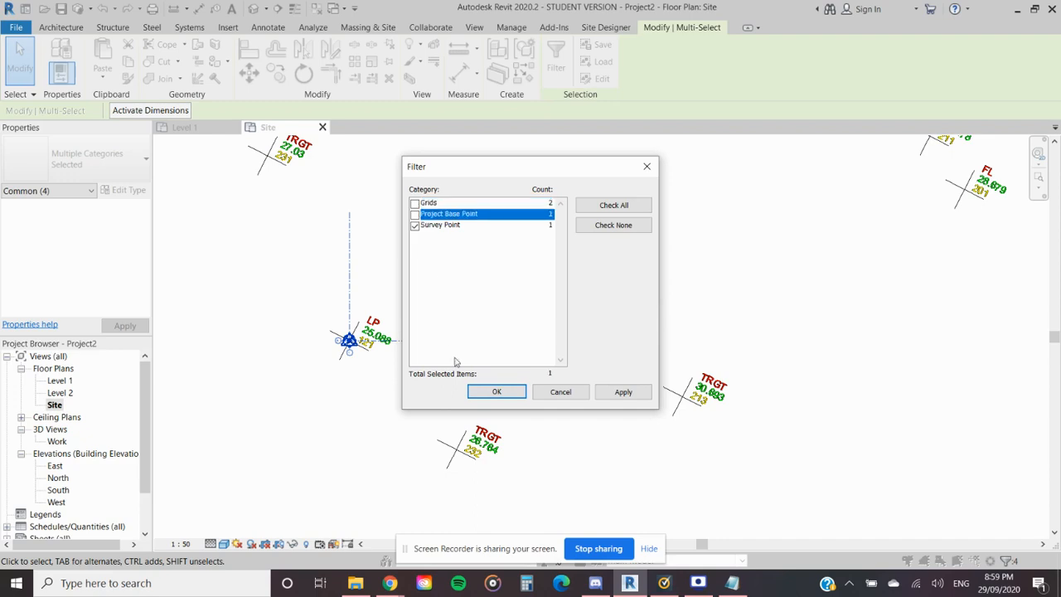
click(489, 392)
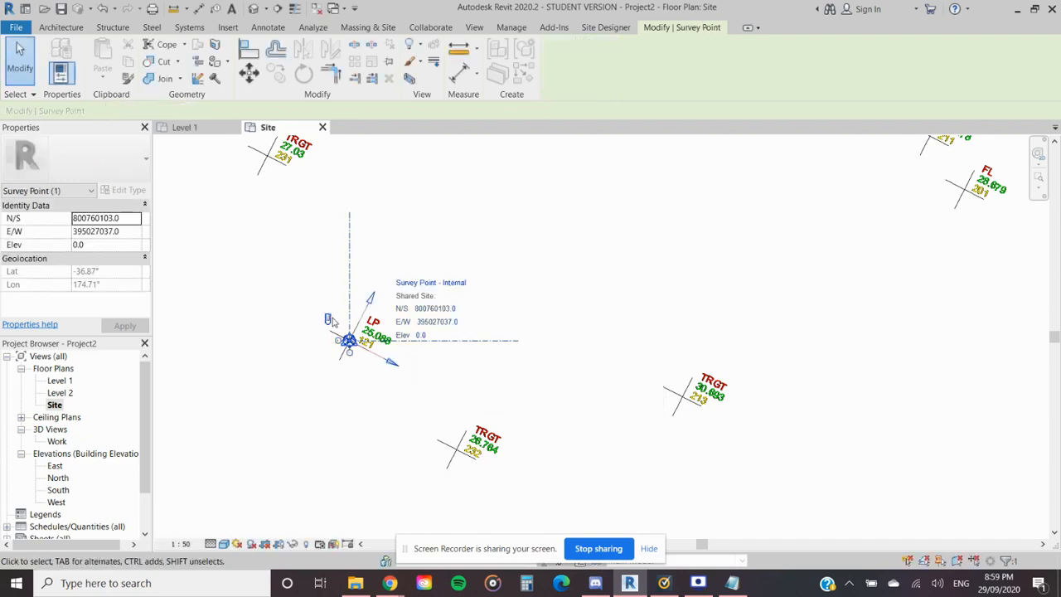
click(391, 64)
- Select the overlapping items at point 121 again and filter the selection to the Project Base Point only
click(413, 409)
drag(426, 407, 286, 292)
click(555, 62)
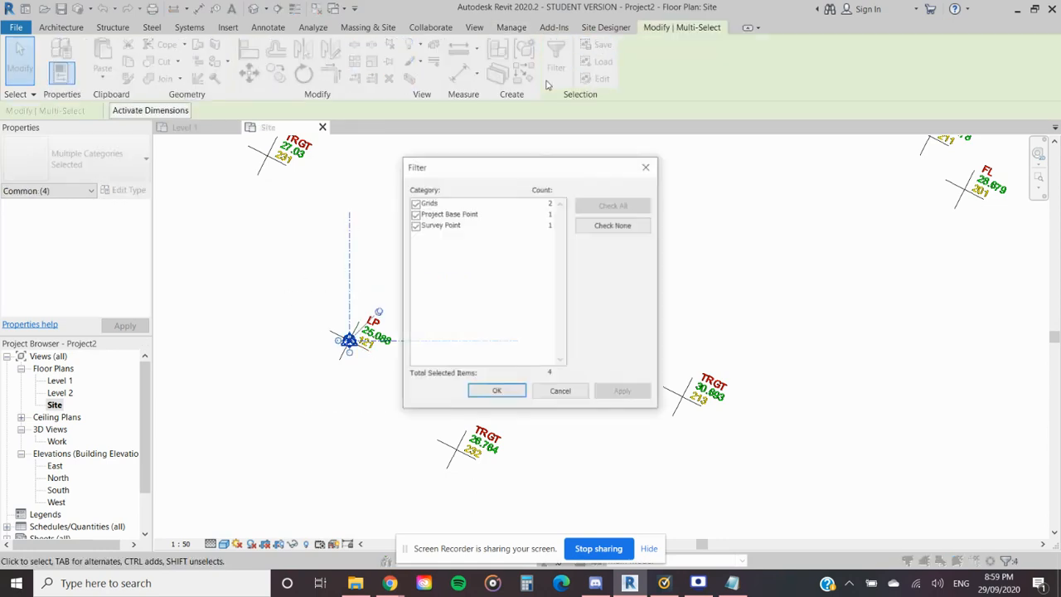
click(417, 226)
click(414, 203)
click(507, 389)
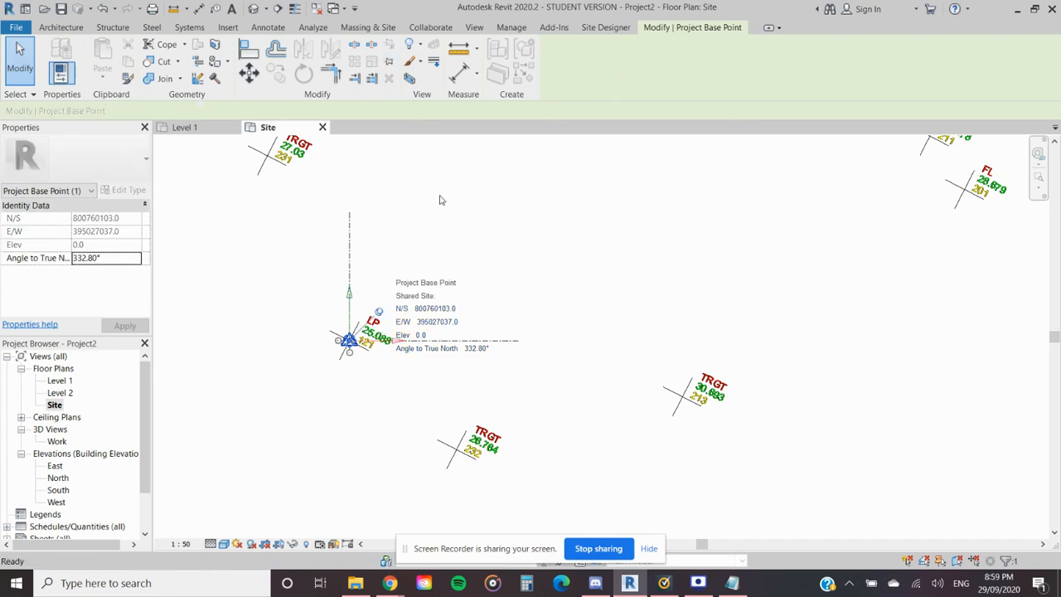
- Clear the selection and examine the site markers at point 121 among the surrounding survey points
click(495, 296)
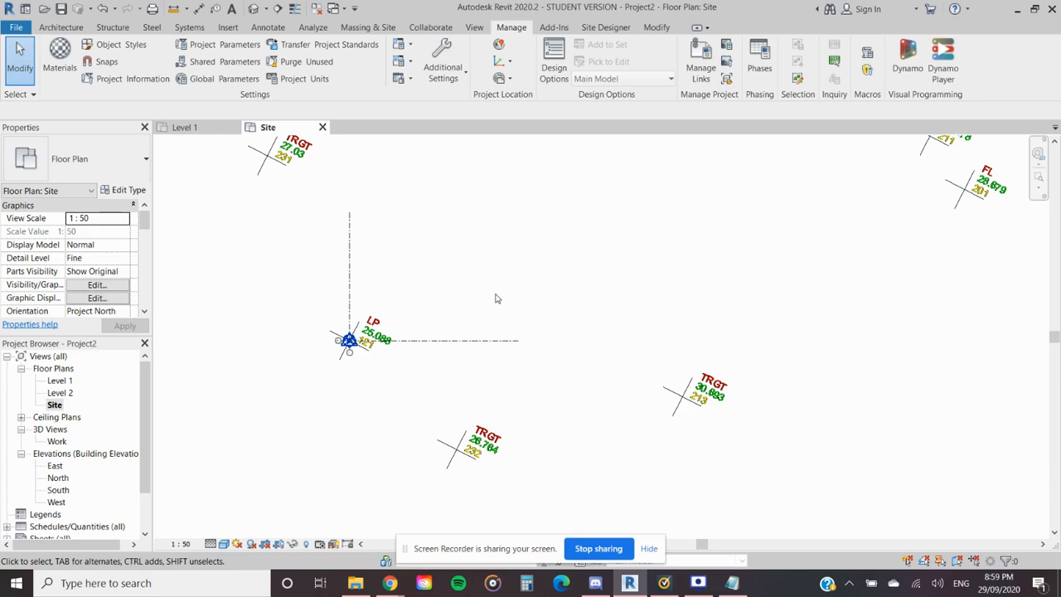
scroll(369, 382, up, 2)
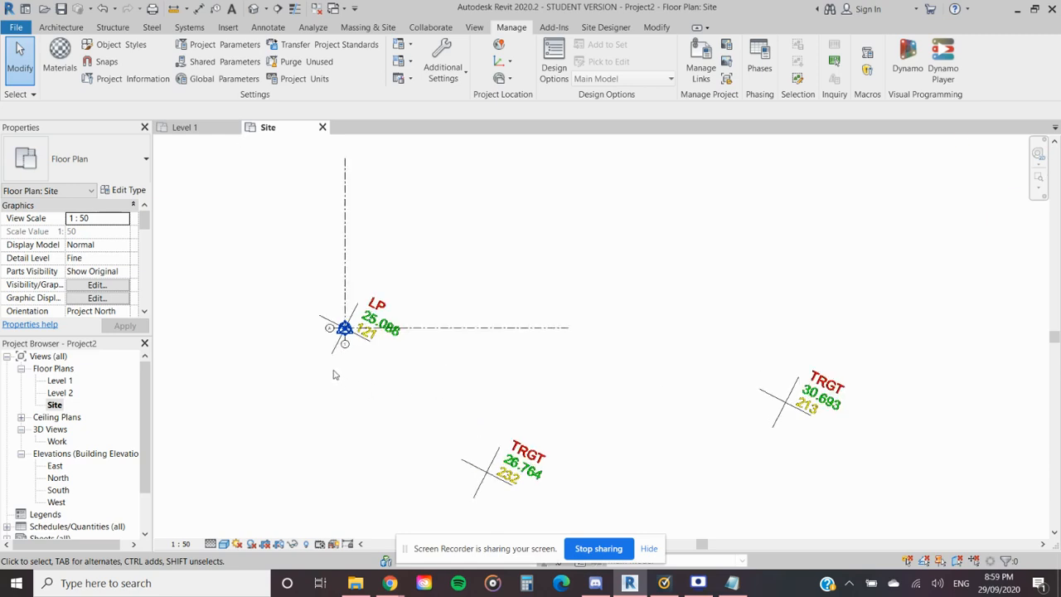
middle_drag(339, 370, 446, 390)
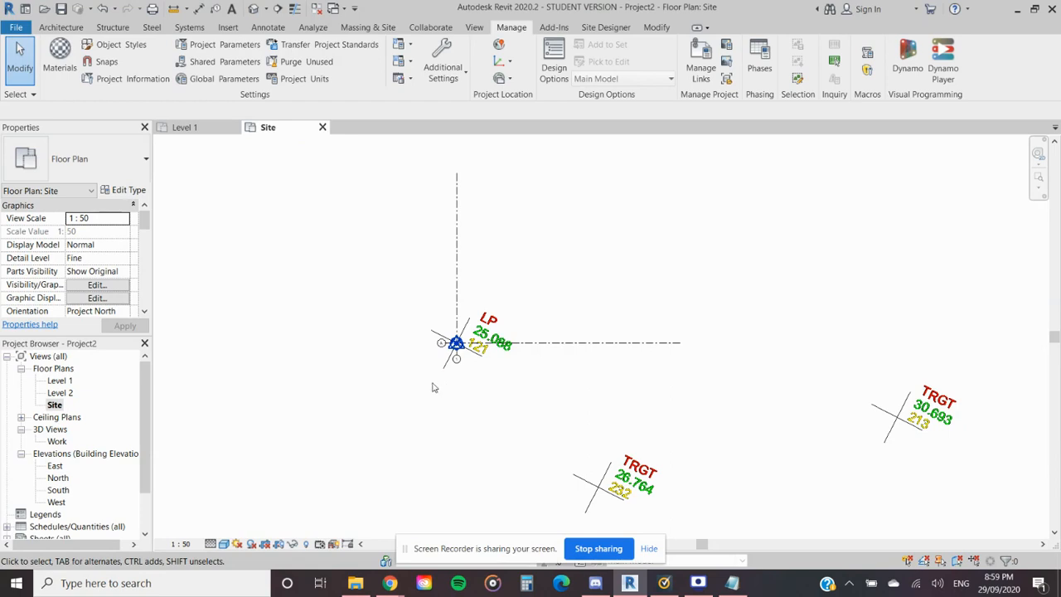
scroll(497, 361, down, 4)
middle_drag(604, 371, 518, 338)
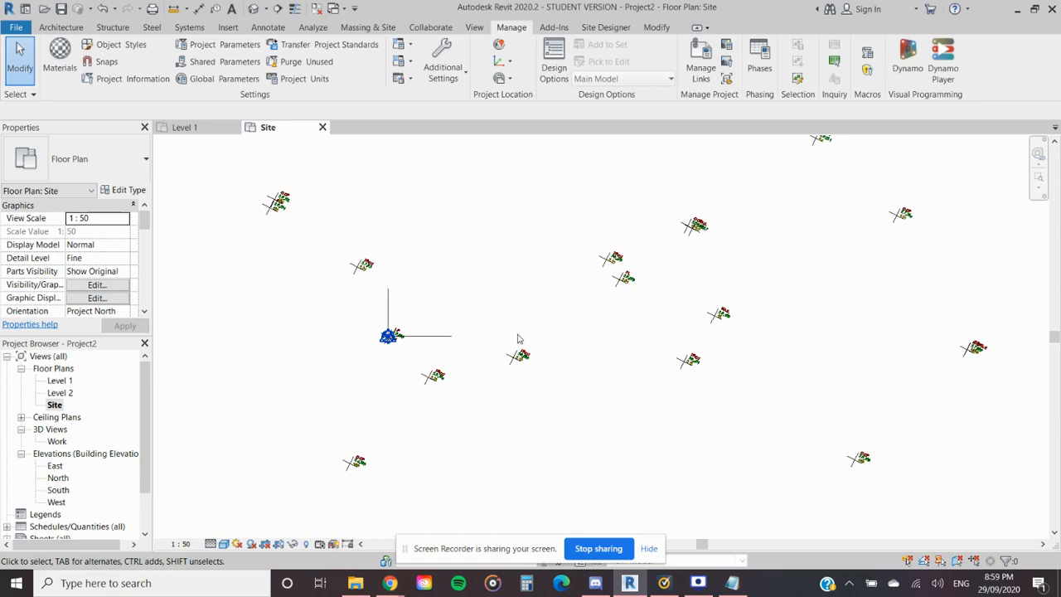
scroll(518, 380, down, 2)
middle_drag(505, 374, 559, 281)
scroll(564, 328, down, 1)
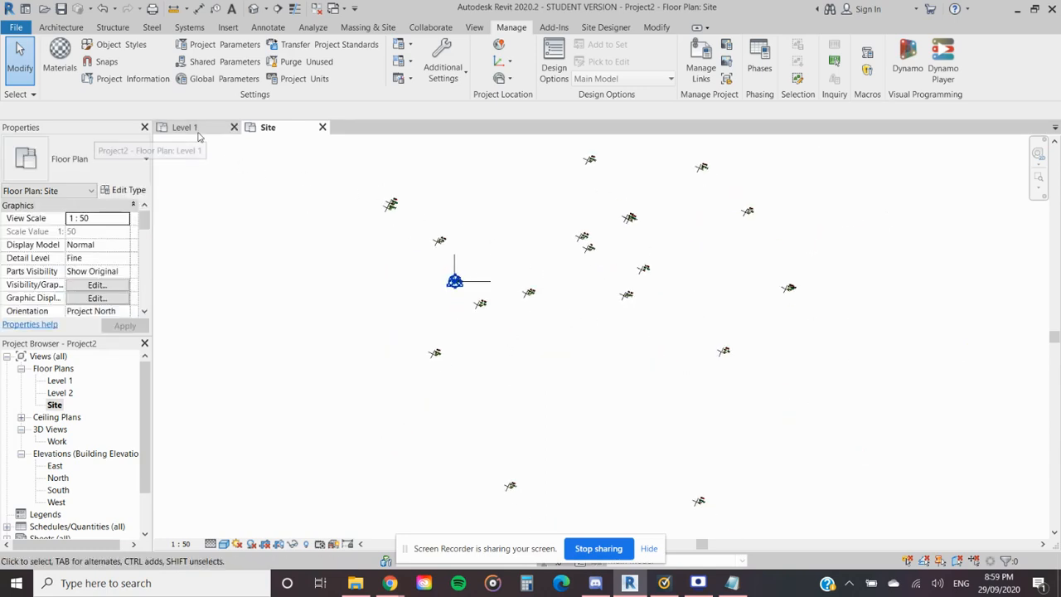
- Link the RCS point cloud Unitec Bldg 1 - Front Area.rcs from the Unitec Building one folder with Auto - Center to Center positioning
click(701, 76)
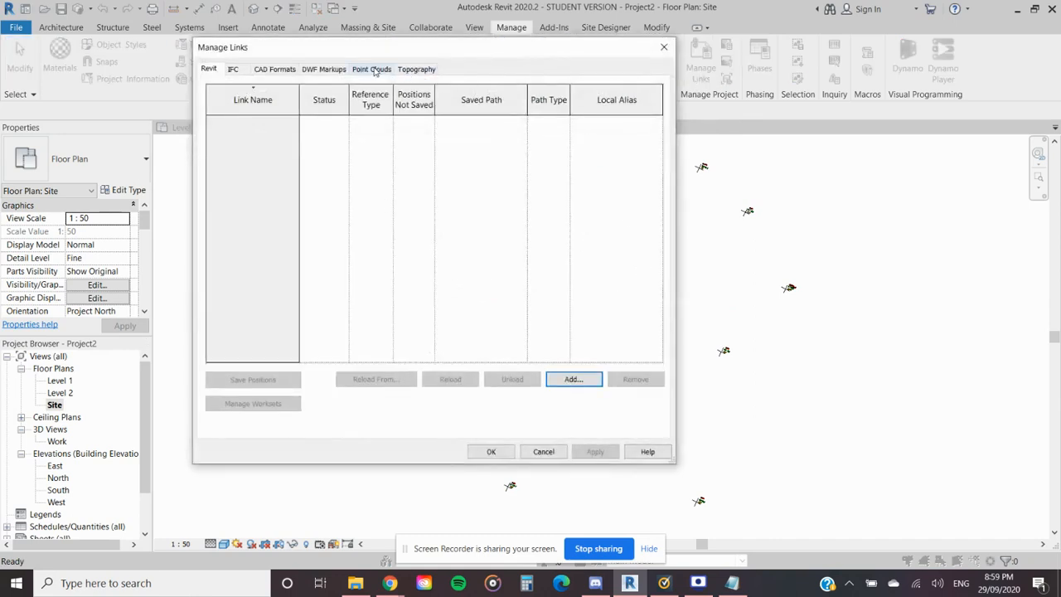
click(372, 70)
click(571, 403)
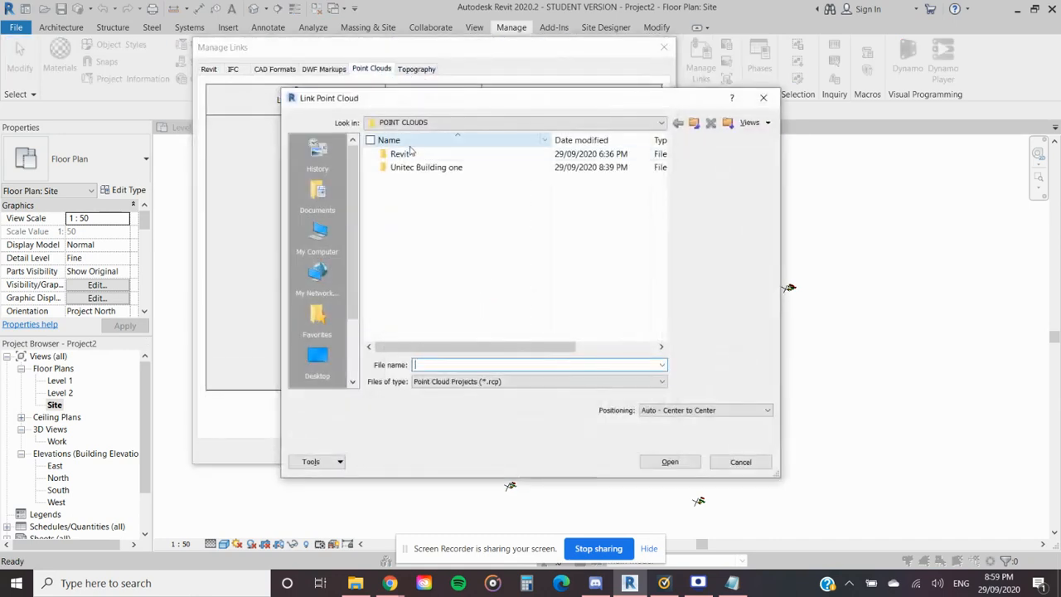
double_click(419, 169)
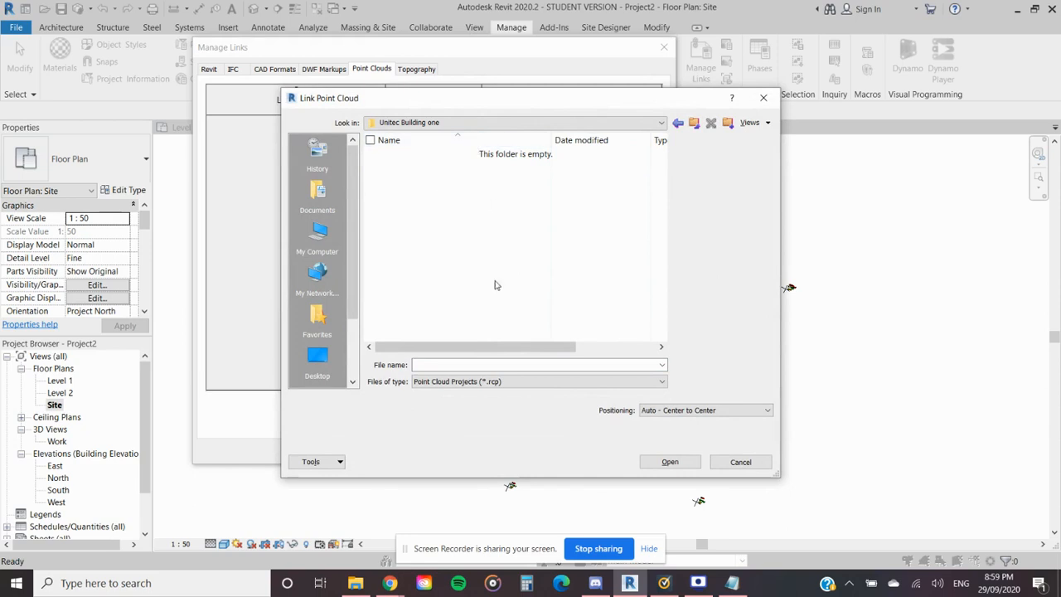
click(487, 382)
click(482, 402)
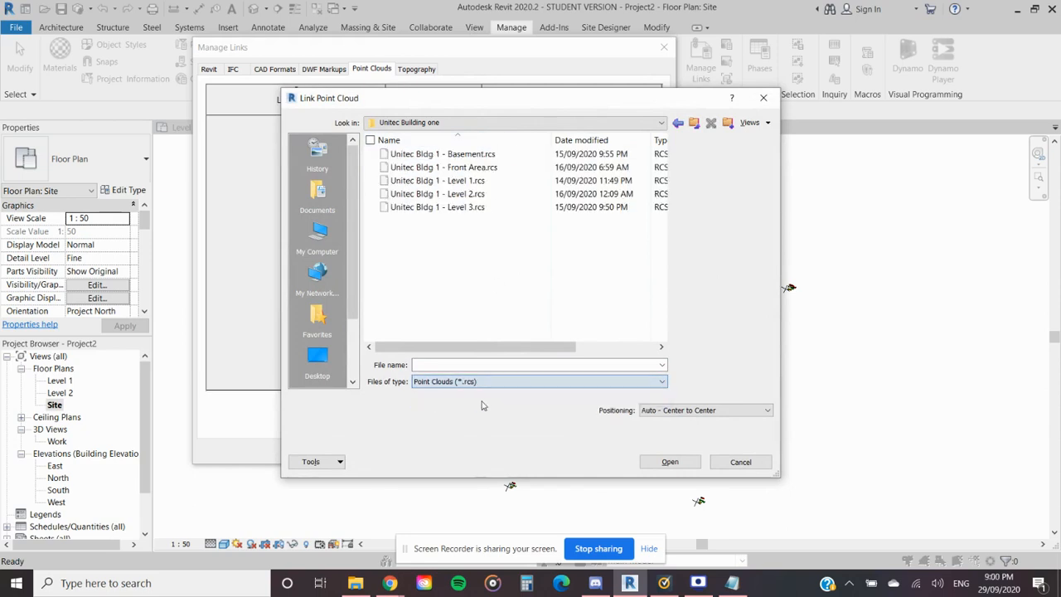
click(458, 169)
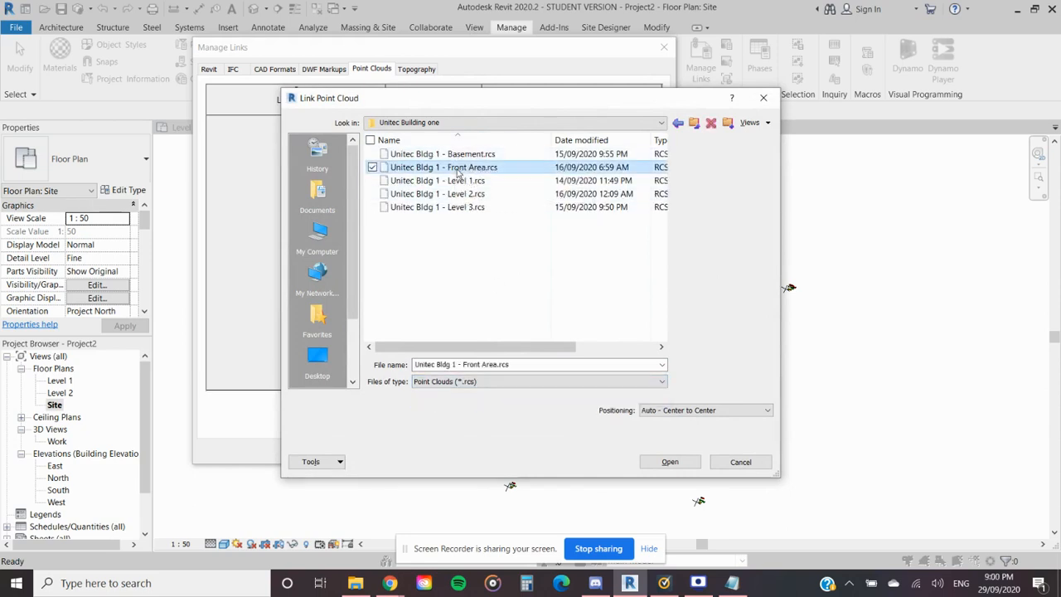
double_click(458, 169)
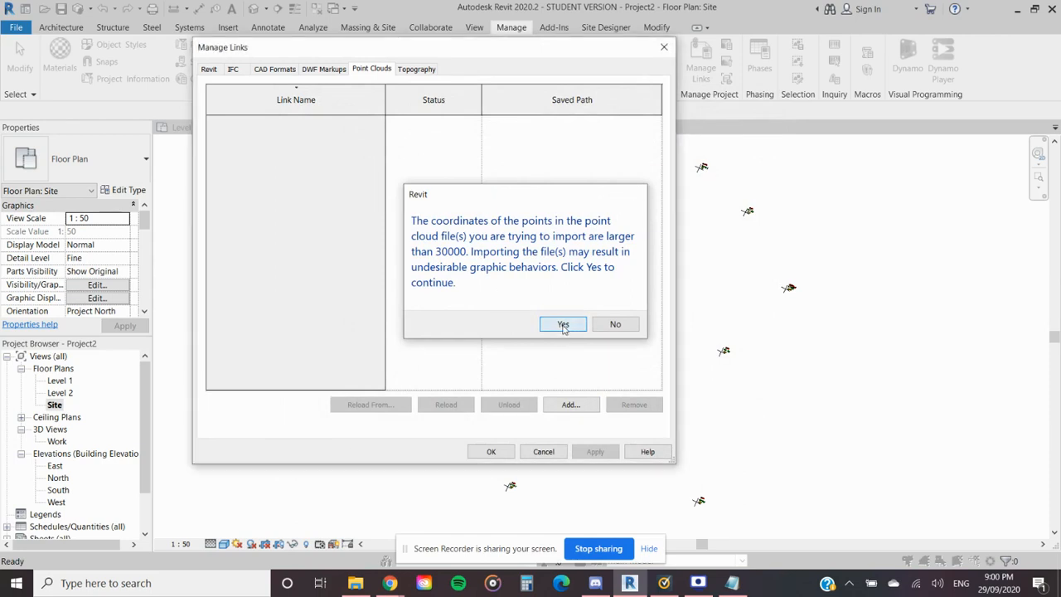
click(563, 324)
click(490, 451)
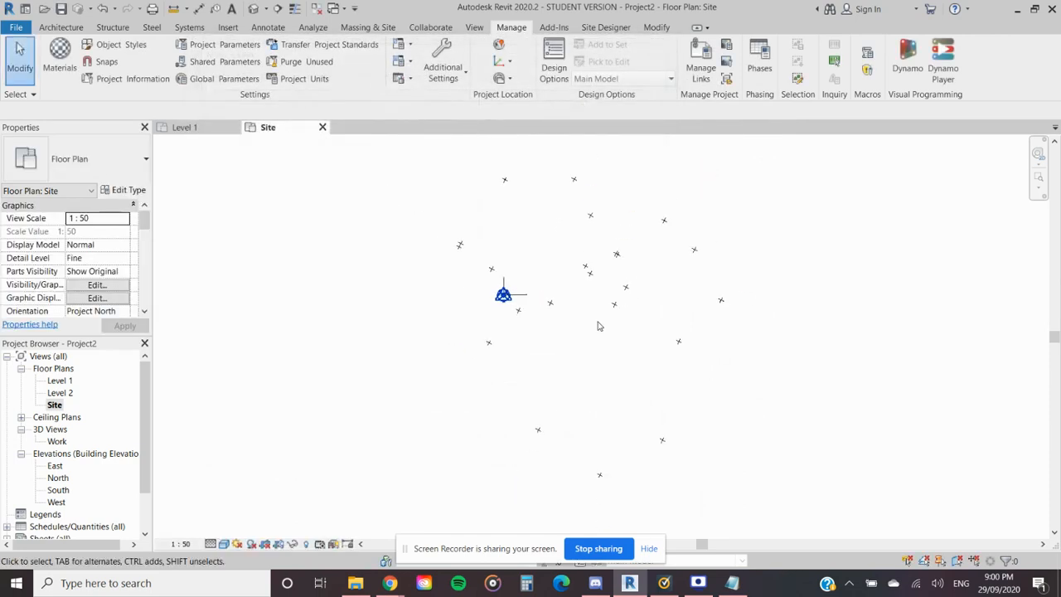
- Remove the Front Area point cloud from the project's links
click(691, 75)
click(385, 71)
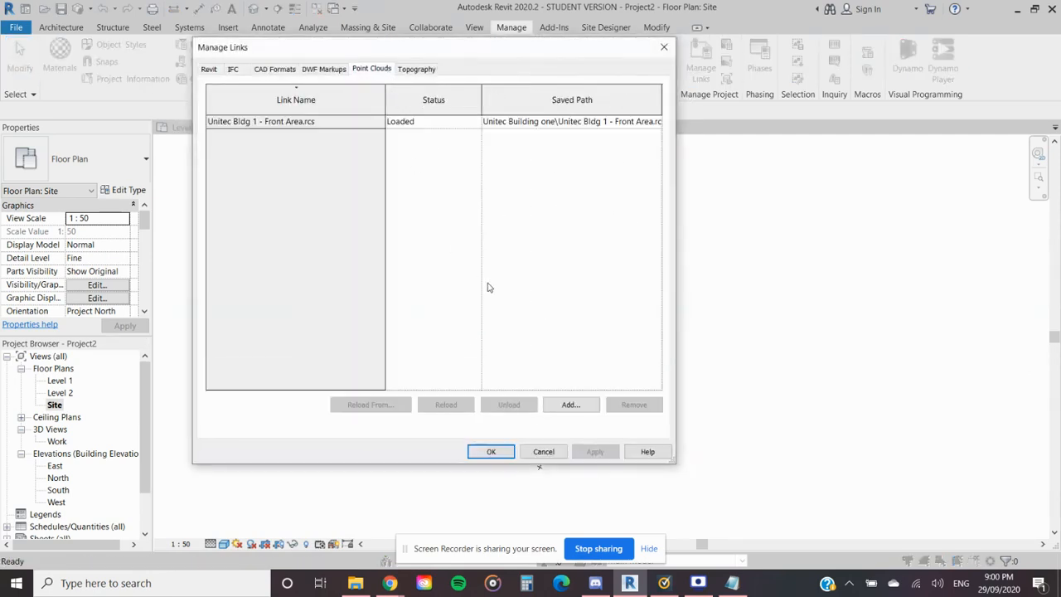
click(378, 122)
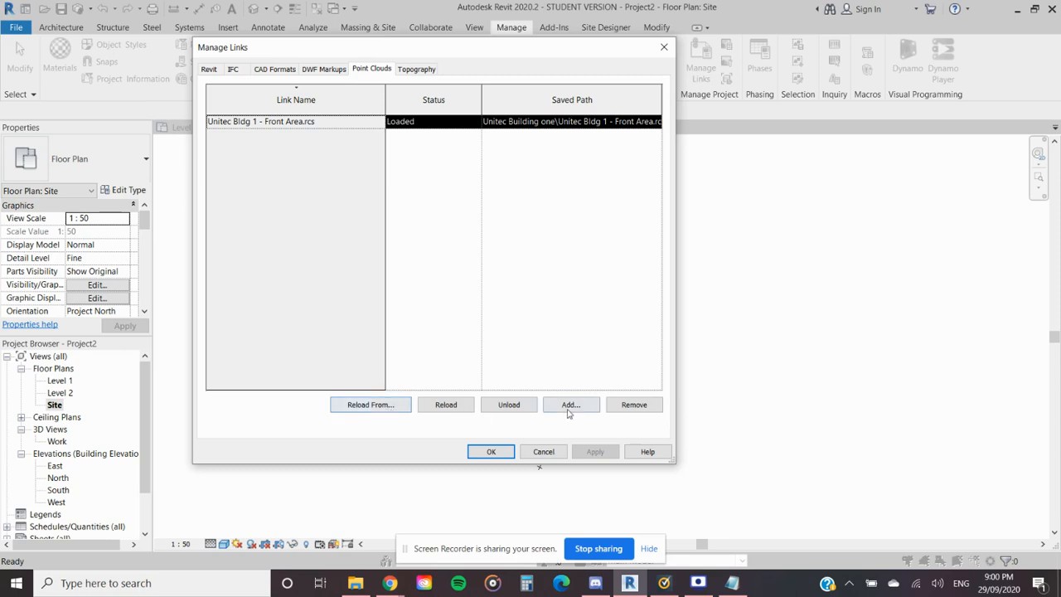
click(634, 404)
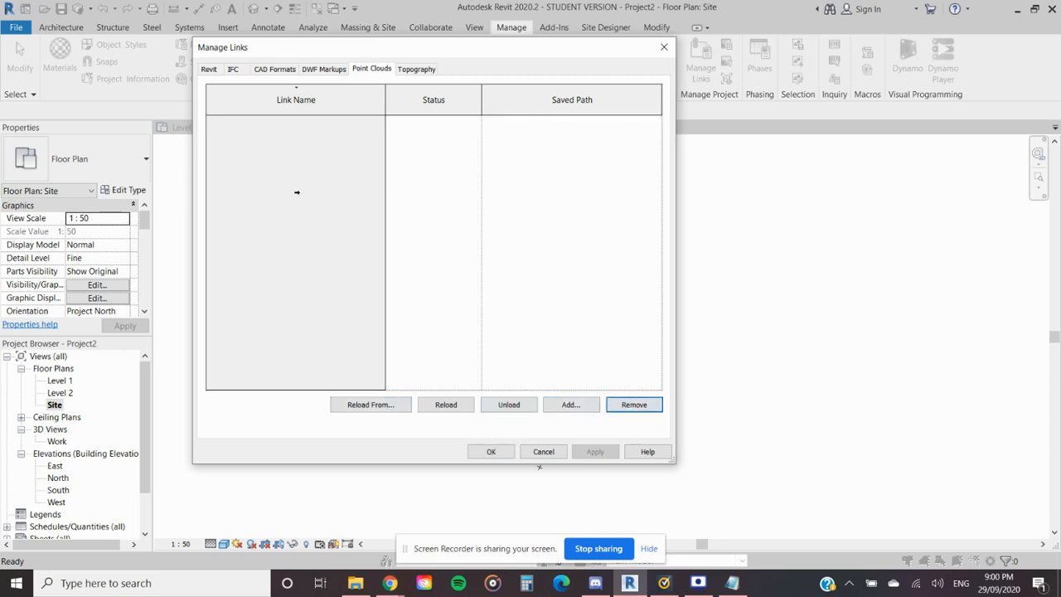
- Link Unitec Bldg 1 - Front Area.rcs with Auto - By Shared Coordinates positioning and dismiss the save reminder
click(570, 404)
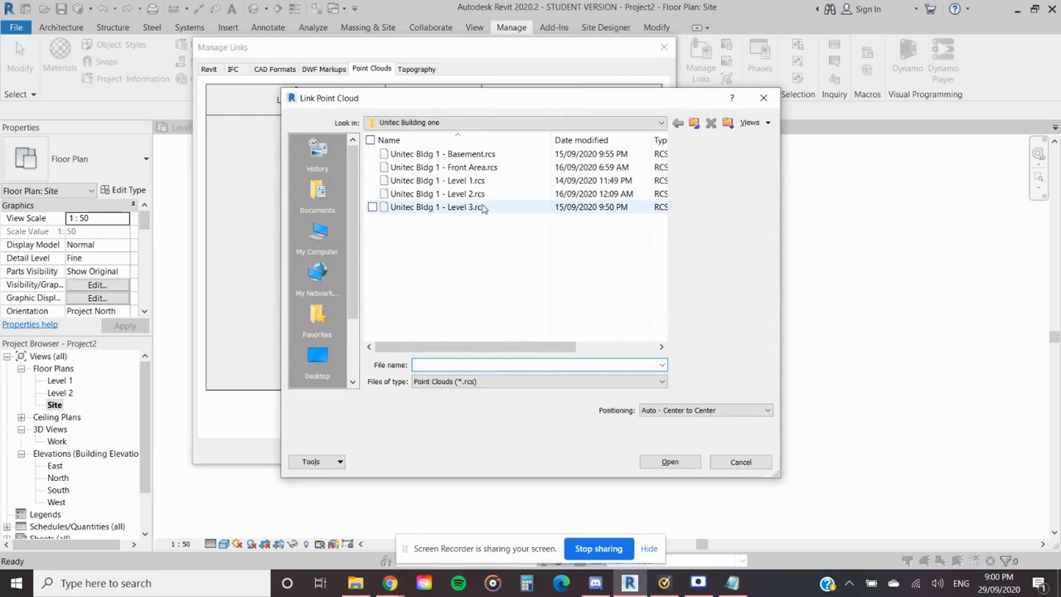
click(472, 168)
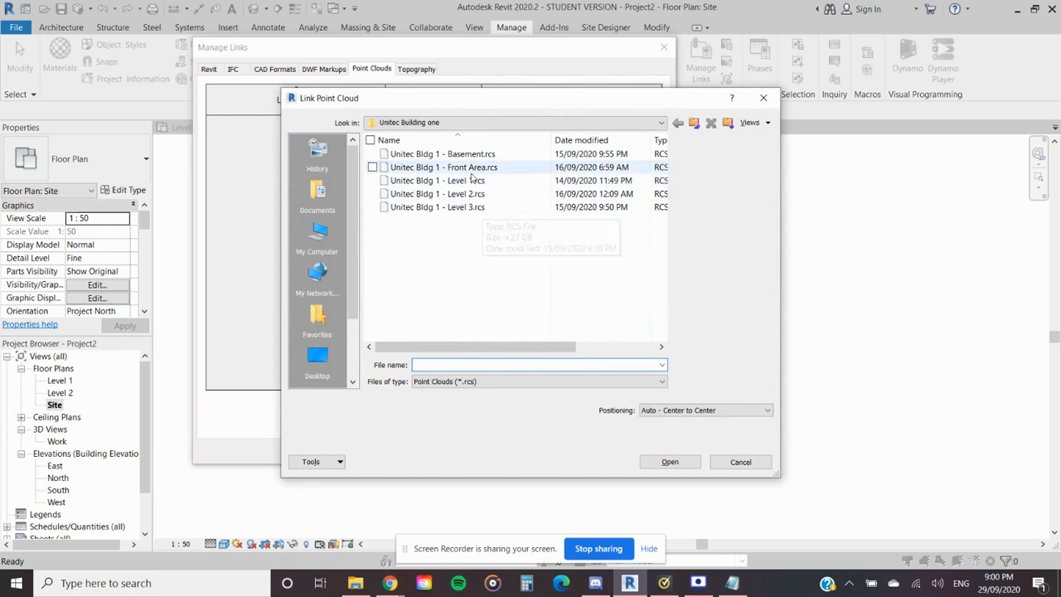
click(716, 411)
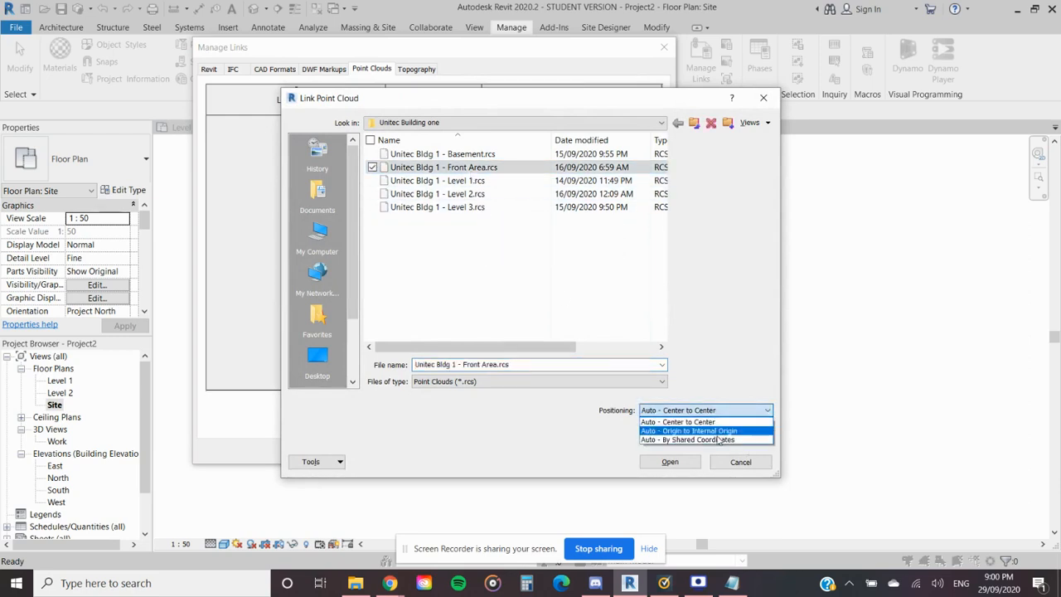
click(687, 439)
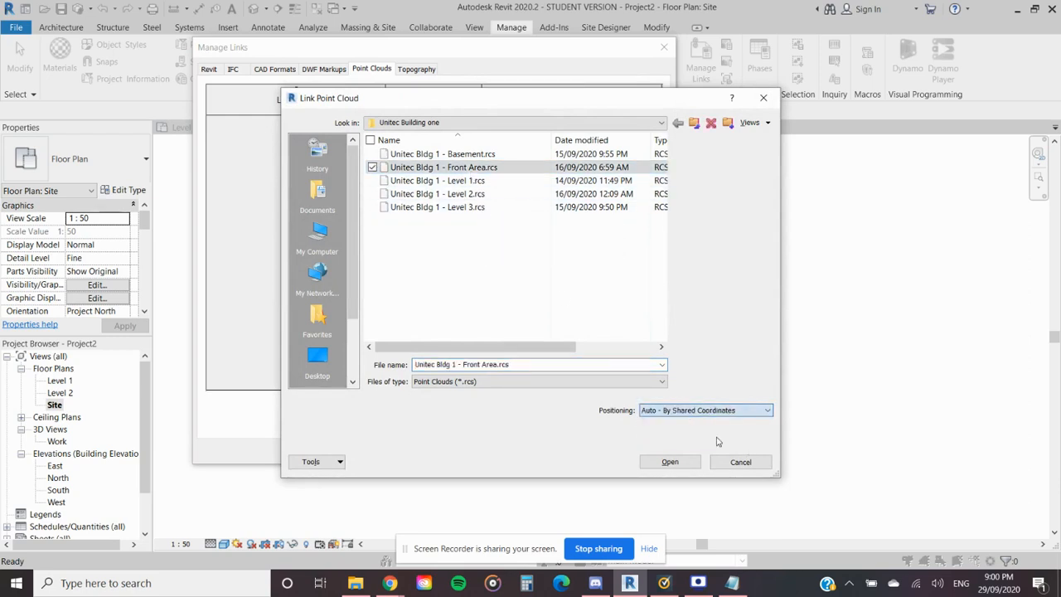
click(670, 462)
click(561, 324)
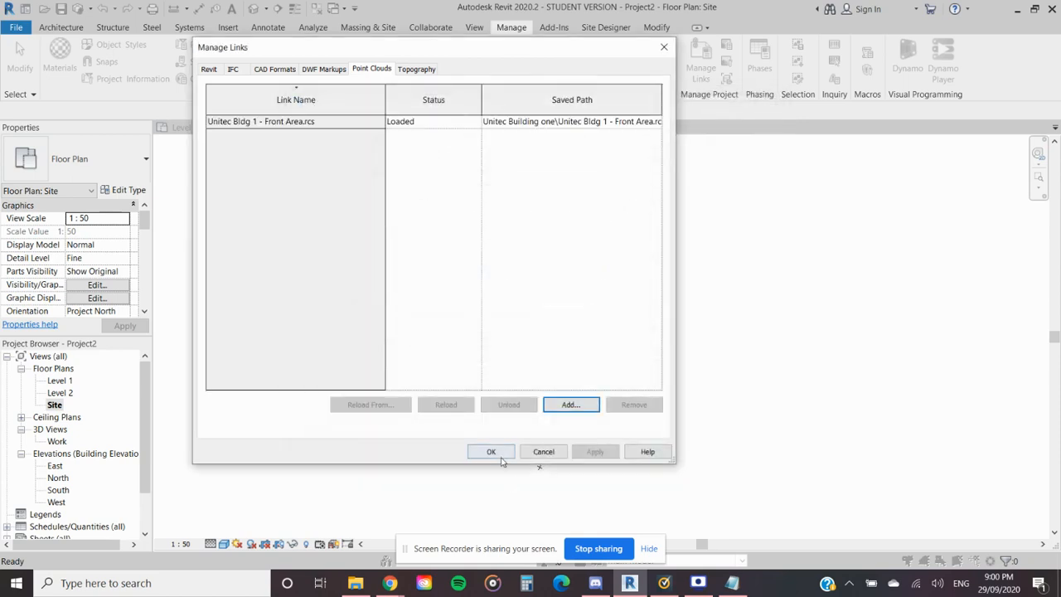
click(490, 451)
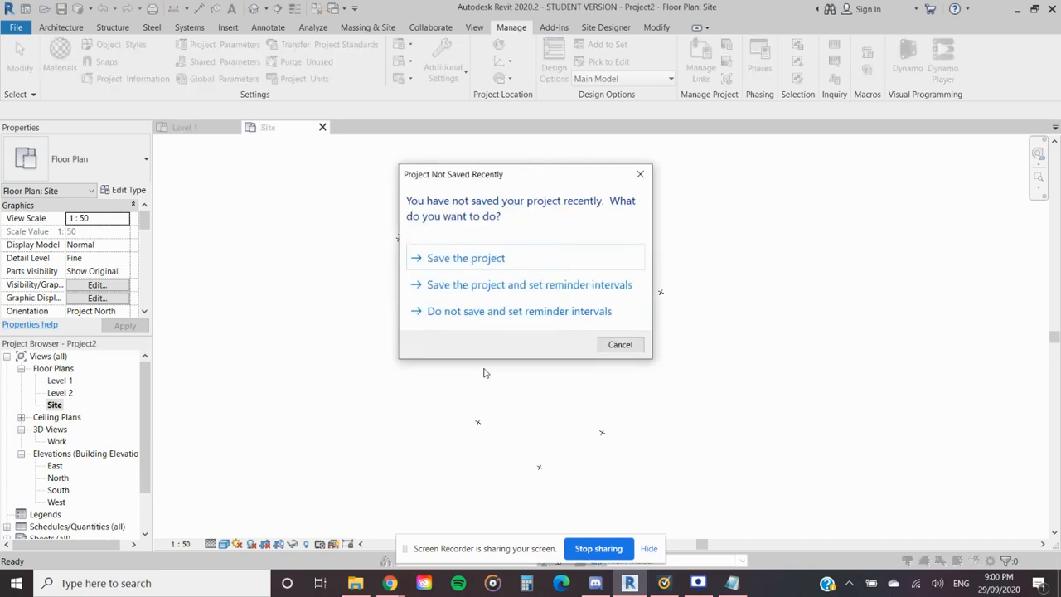
click(640, 175)
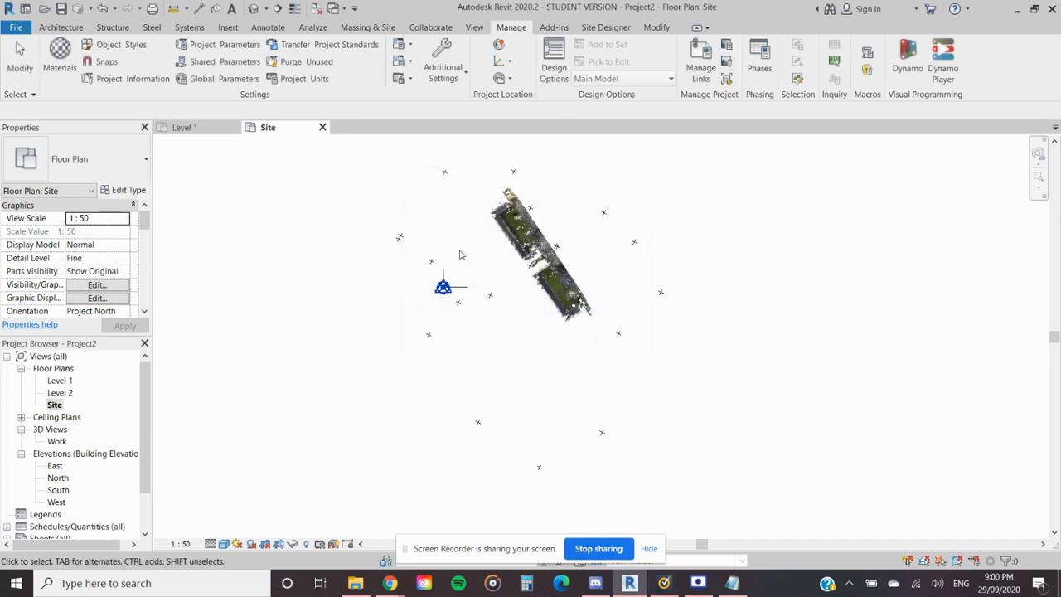
- Examine how the Front Area point cloud lines up with the survey points across the site plan
scroll(554, 302, up, 5)
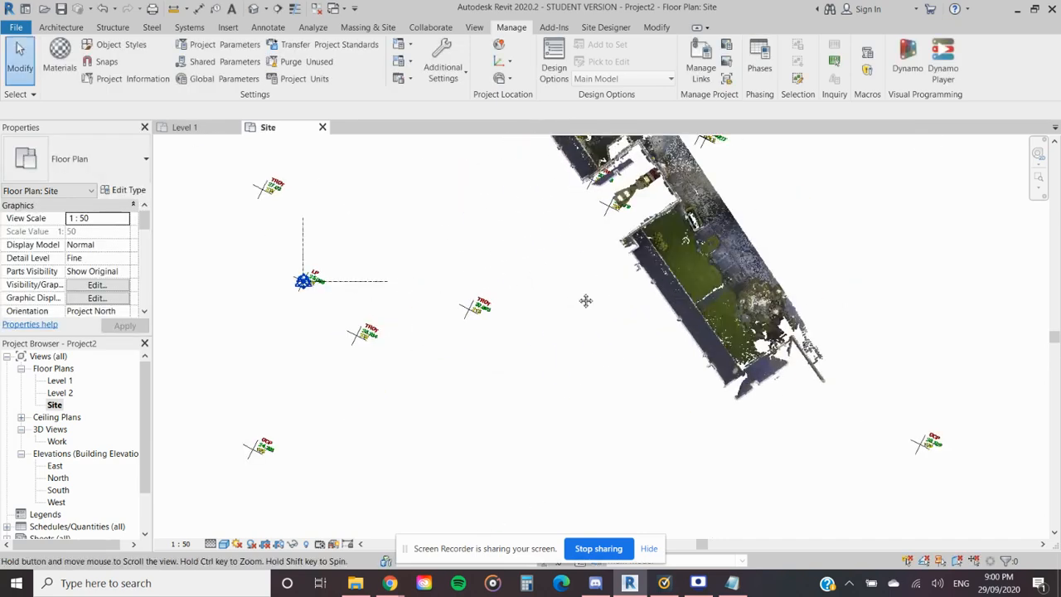
mouse_move(558, 306)
middle_down()
mouse_move(547, 353)
mouse_move(636, 247)
middle_up()
scroll(625, 283, up, 3)
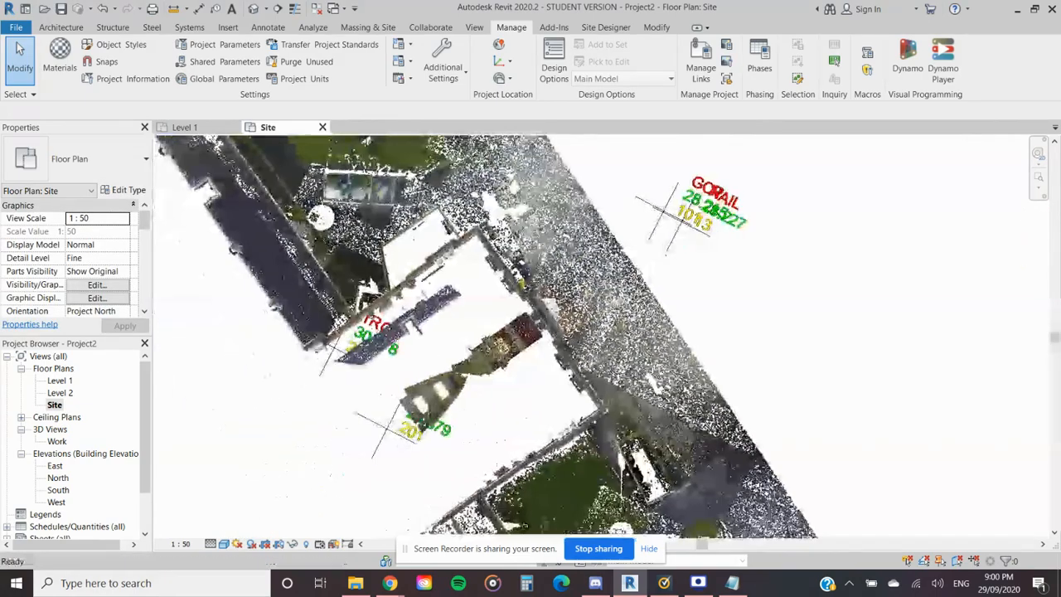
scroll(713, 201, down, 3)
scroll(578, 333, down, 2)
middle_drag(533, 393, 637, 332)
scroll(634, 334, down, 2)
mouse_move(604, 411)
middle_down()
mouse_move(630, 401)
mouse_move(593, 471)
mouse_move(539, 439)
middle_up()
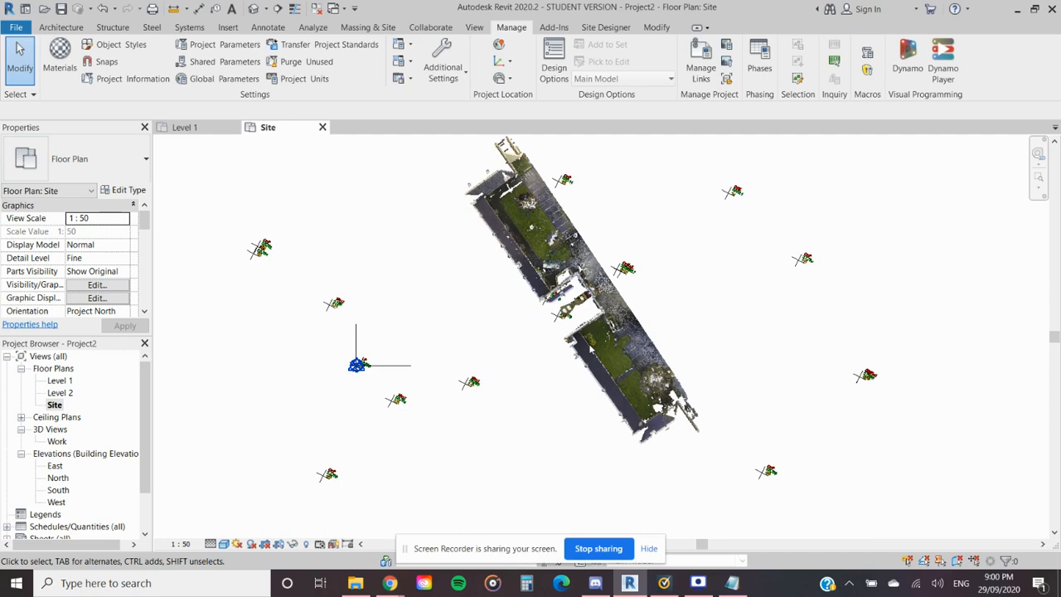
scroll(636, 355, down, 3)
middle_drag(532, 425, 572, 385)
scroll(569, 374, down, 1)
scroll(573, 385, down, 1)
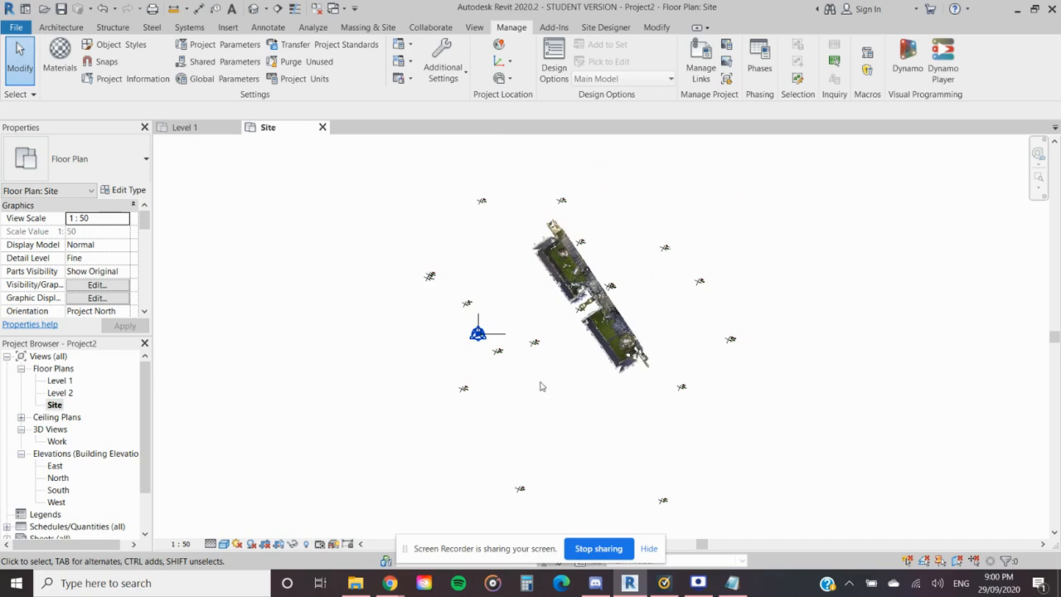
scroll(532, 385, down, 1)
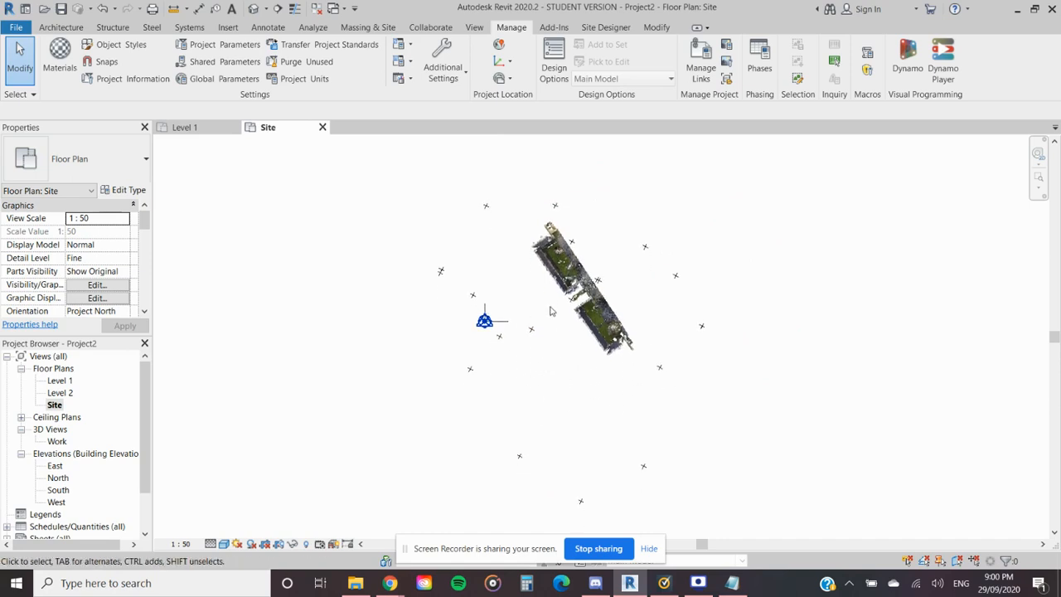
- Link the point cloud Unitec Bldg 1 - Level 1.rcs with Auto - By Shared Coordinates positioning and check its placement on the site
click(700, 58)
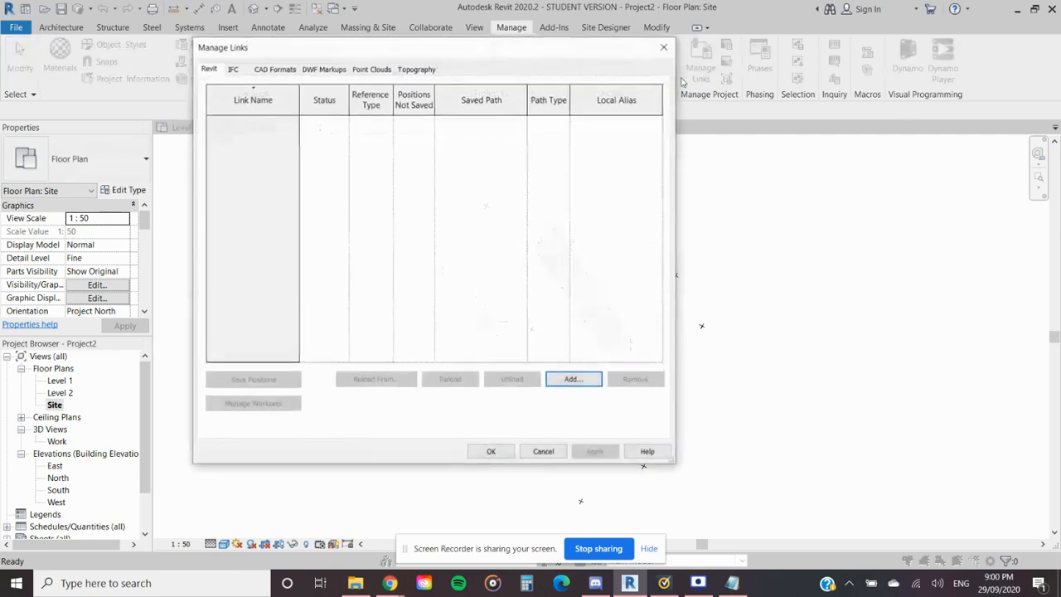
click(368, 71)
click(410, 70)
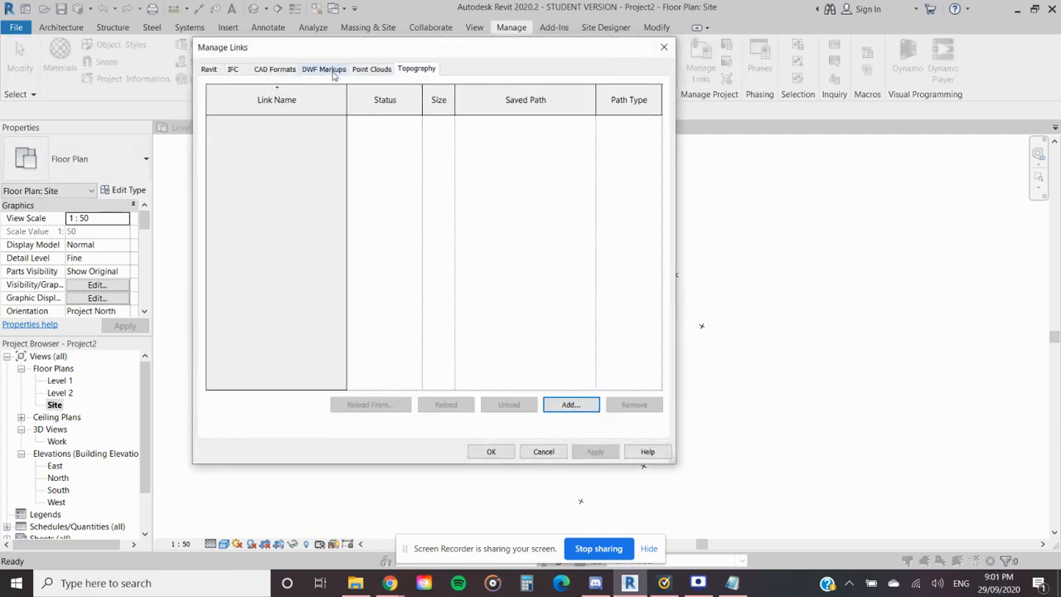
click(365, 69)
click(569, 404)
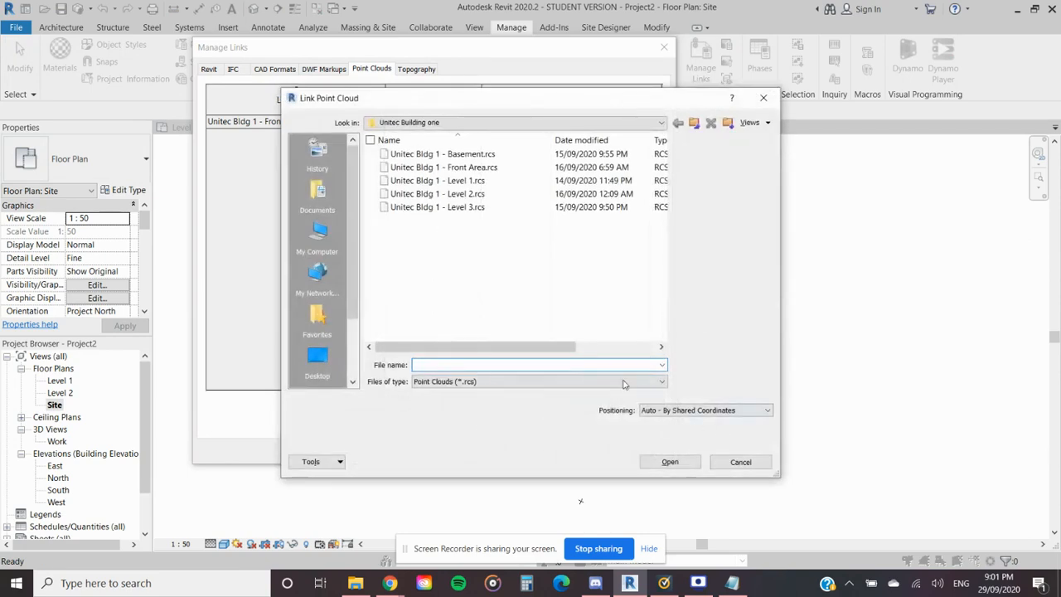
click(448, 181)
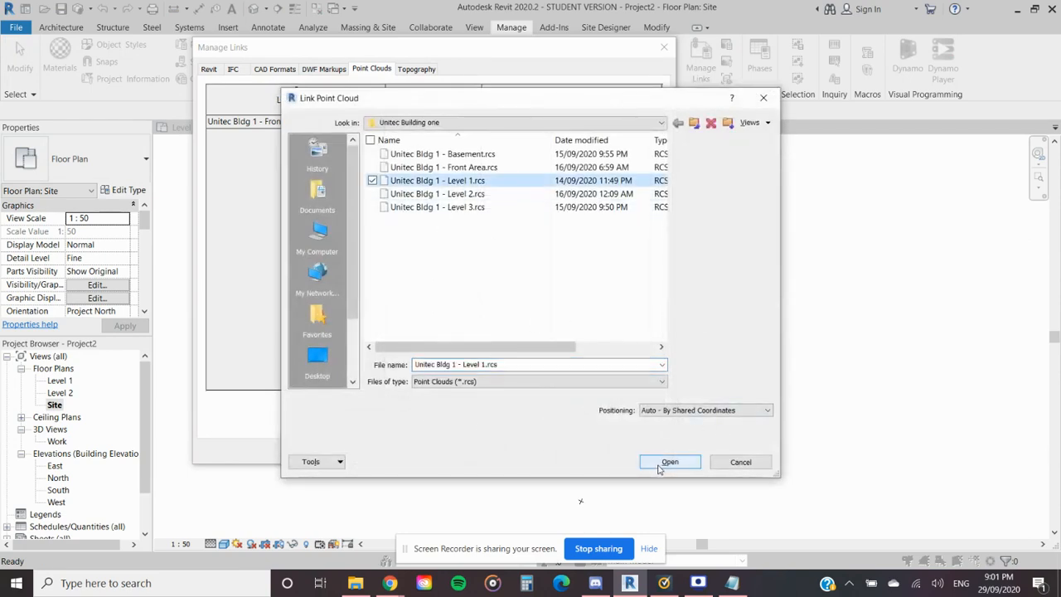
click(661, 466)
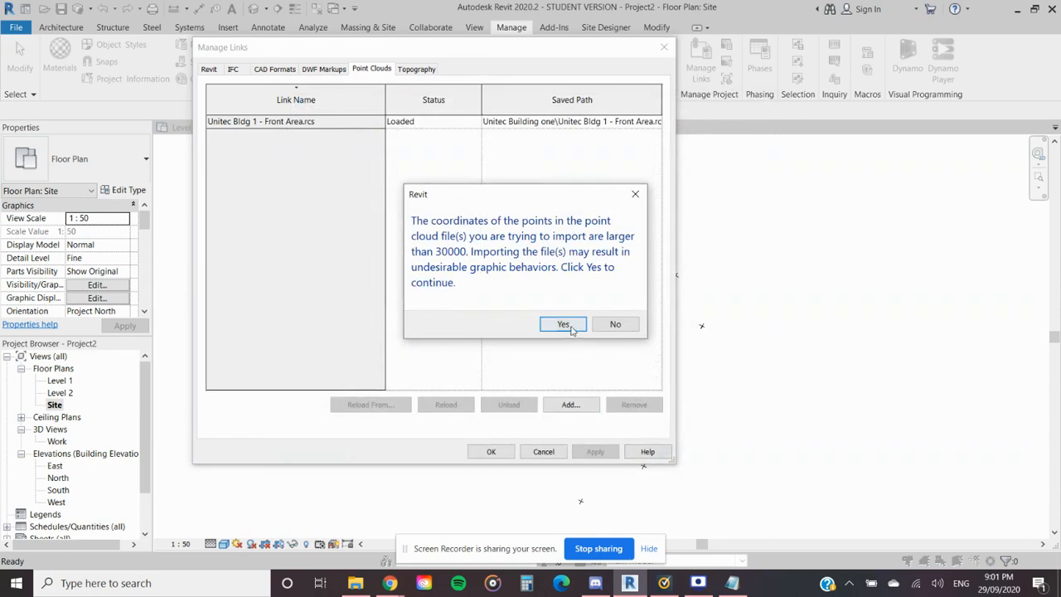
click(564, 324)
click(508, 455)
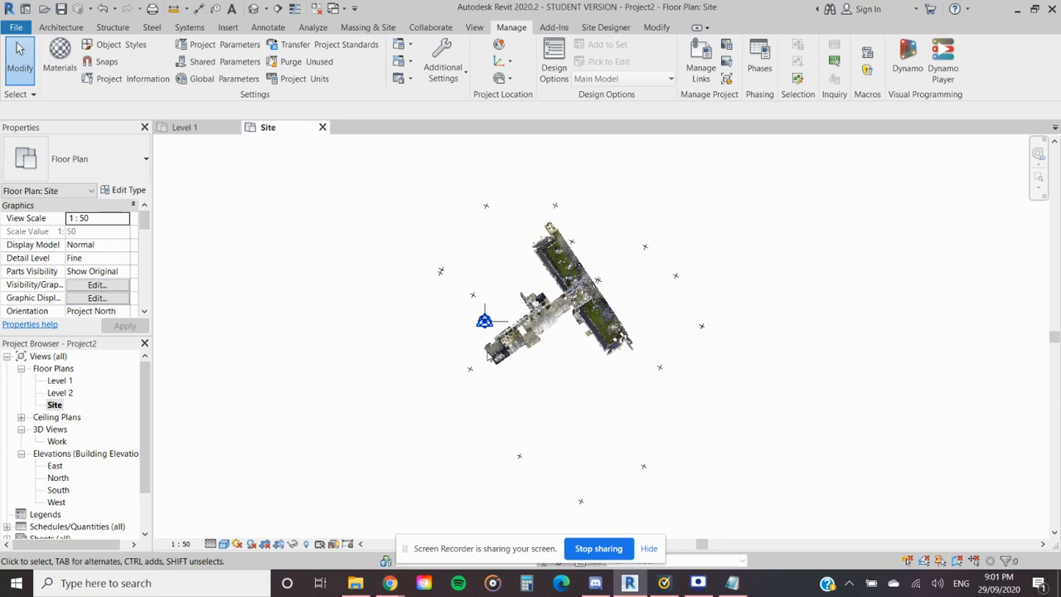
scroll(547, 356, up, 6)
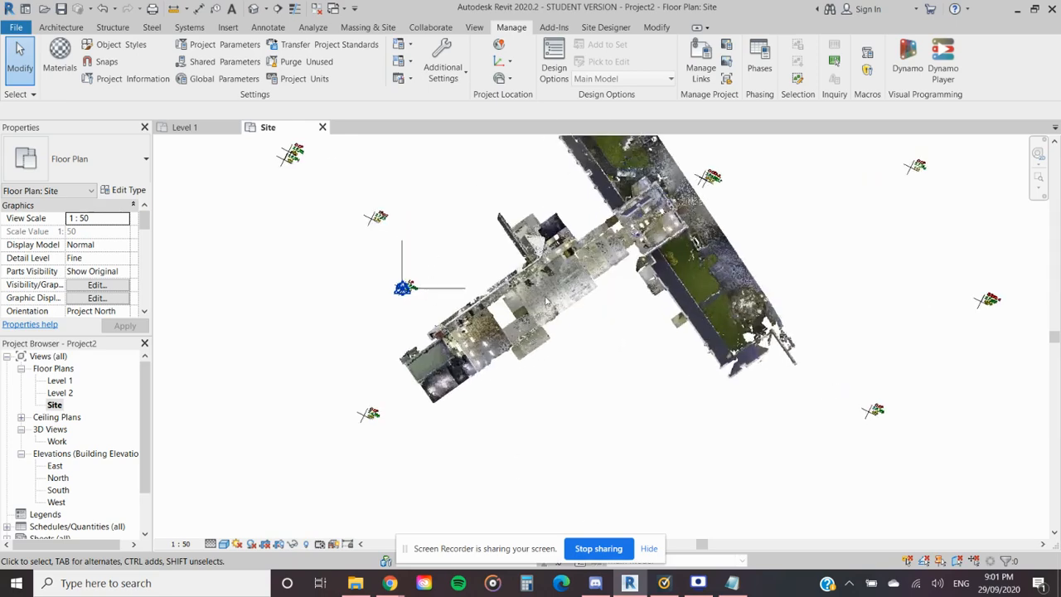
scroll(558, 366, down, 6)
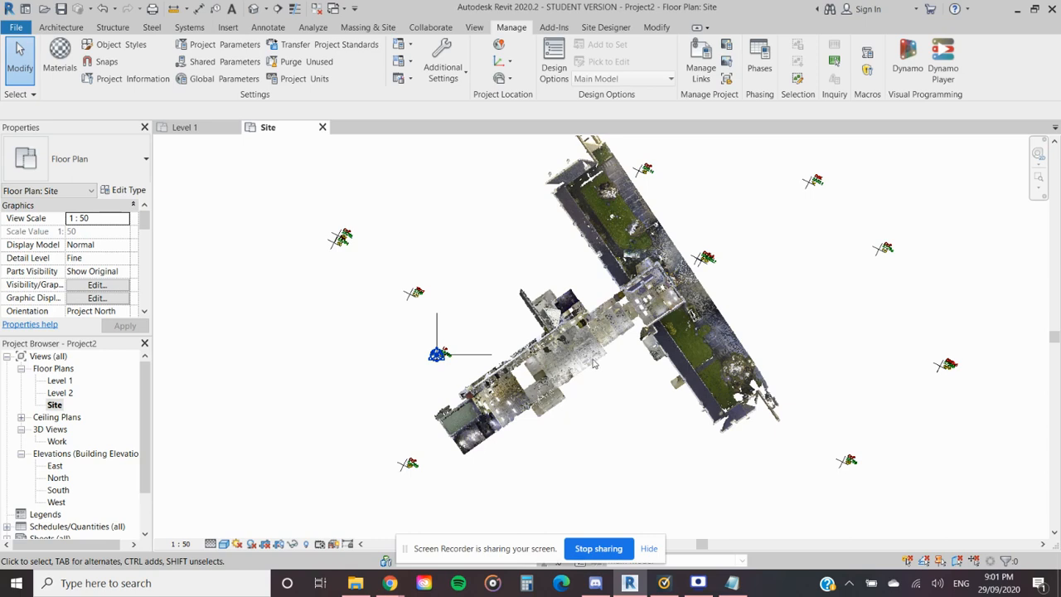
scroll(595, 363, down, 3)
middle_drag(584, 359, 514, 383)
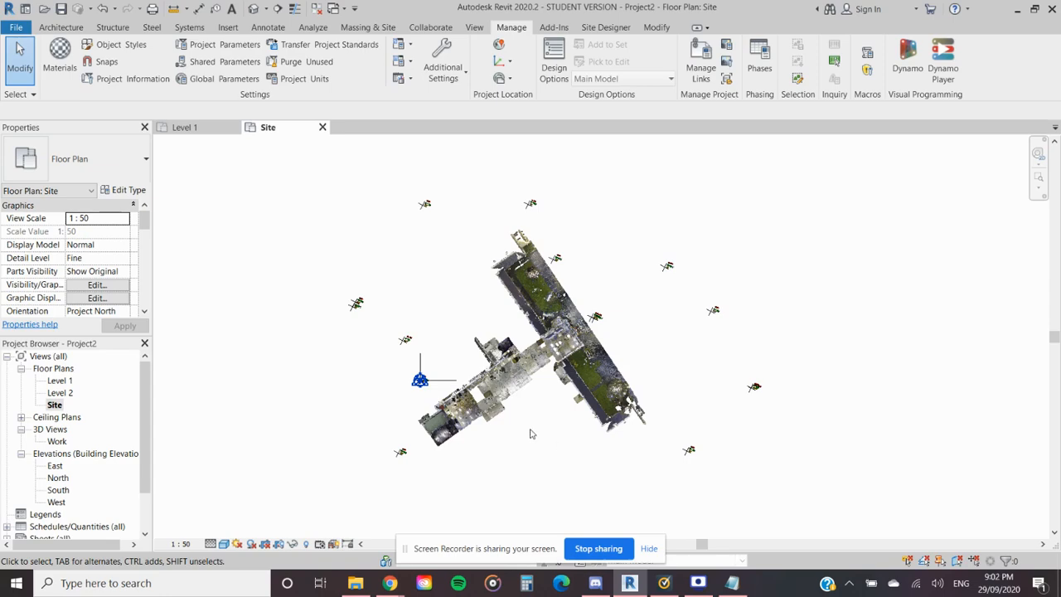
scroll(489, 404, up, 3)
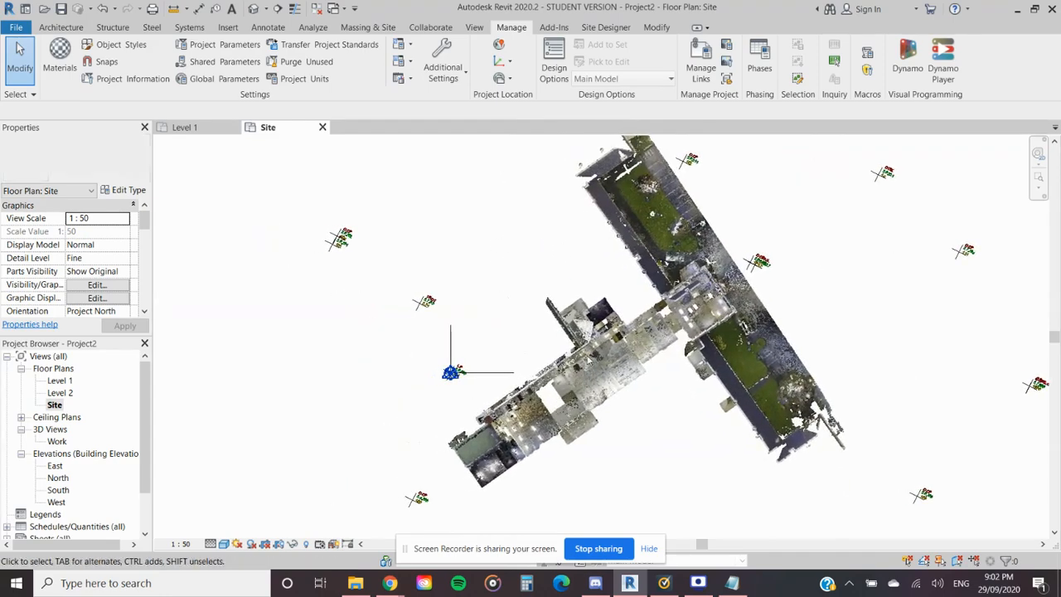
scroll(584, 358, up, 1)
scroll(591, 344, up, 1)
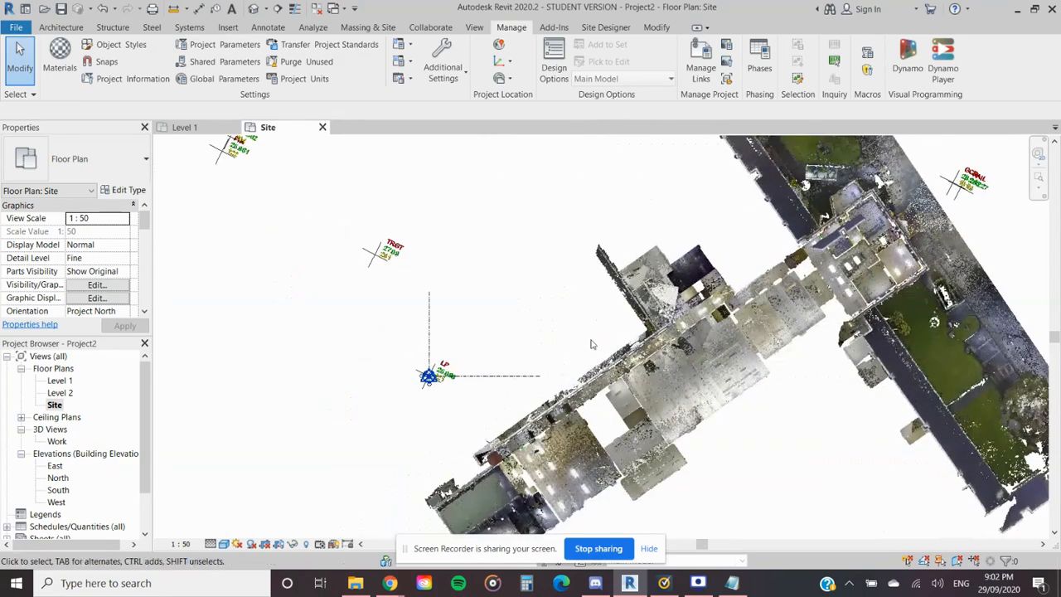
scroll(590, 344, down, 1)
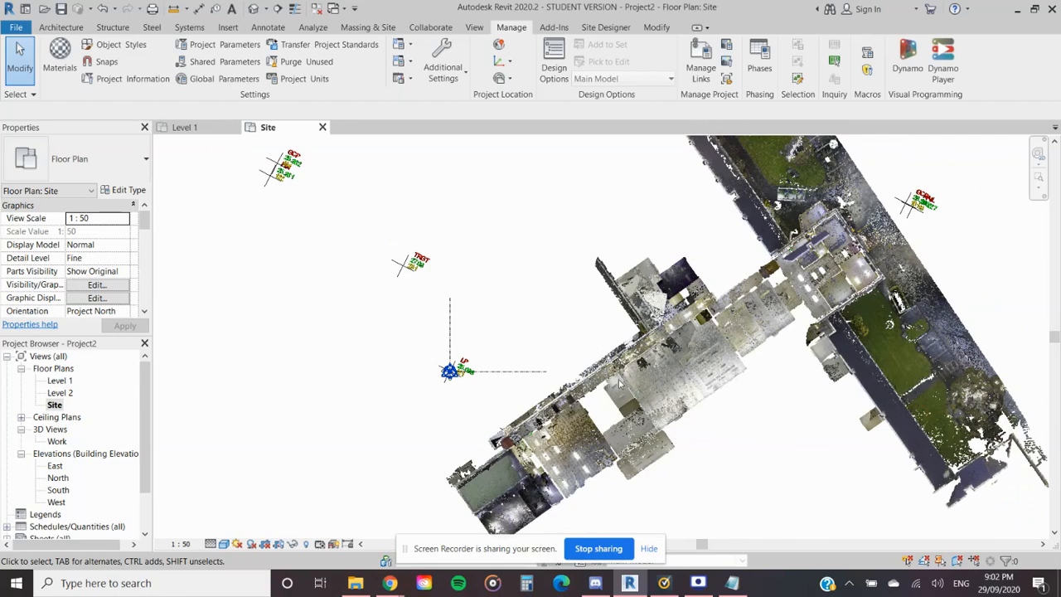
- Draw a Thin Lines detail line at about 35° along the stair-side wall of the dark room in the Level 1 point cloud
key(d)
key(l)
scroll(616, 380, down, 2)
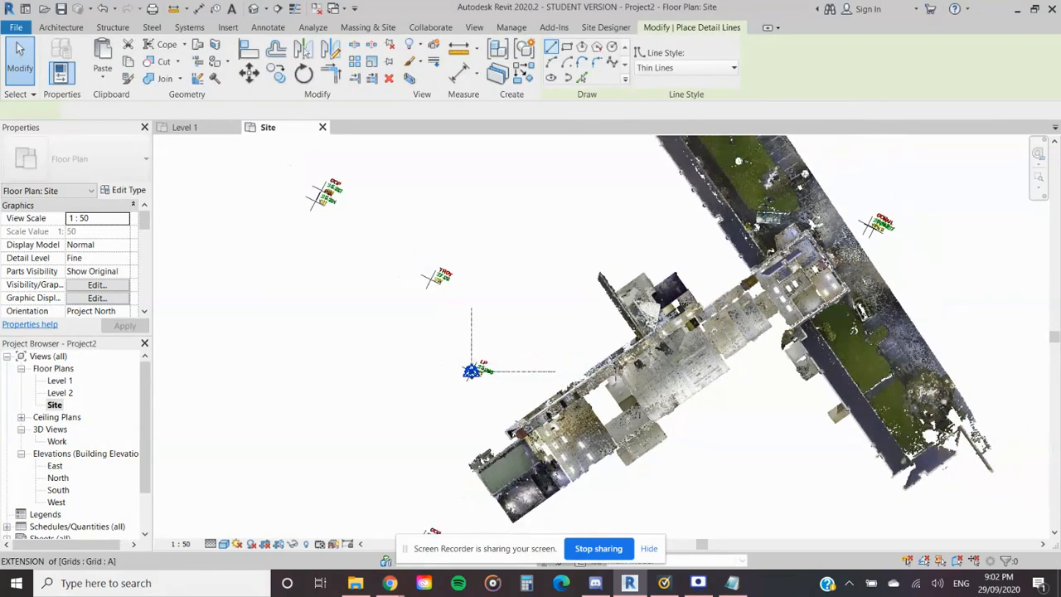
scroll(615, 378, up, 3)
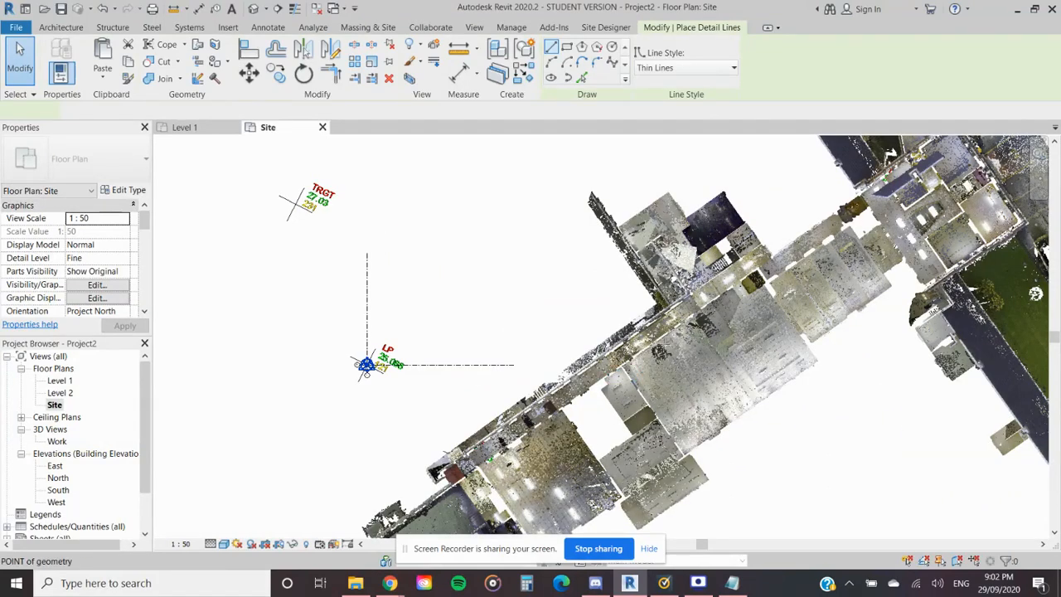
scroll(631, 379, up, 2)
middle_drag(674, 294, 471, 436)
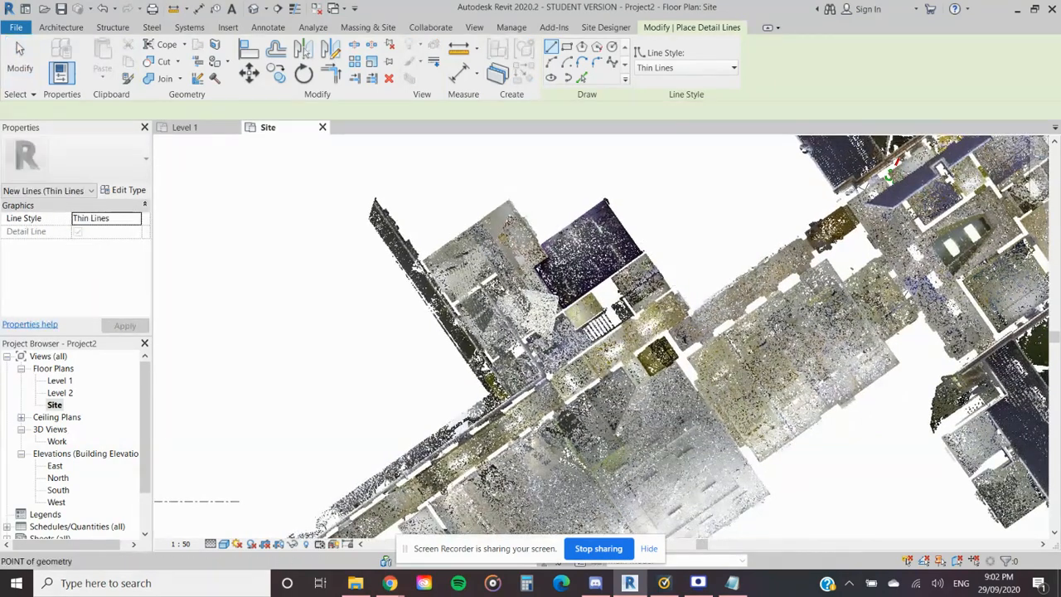
scroll(607, 282, up, 2)
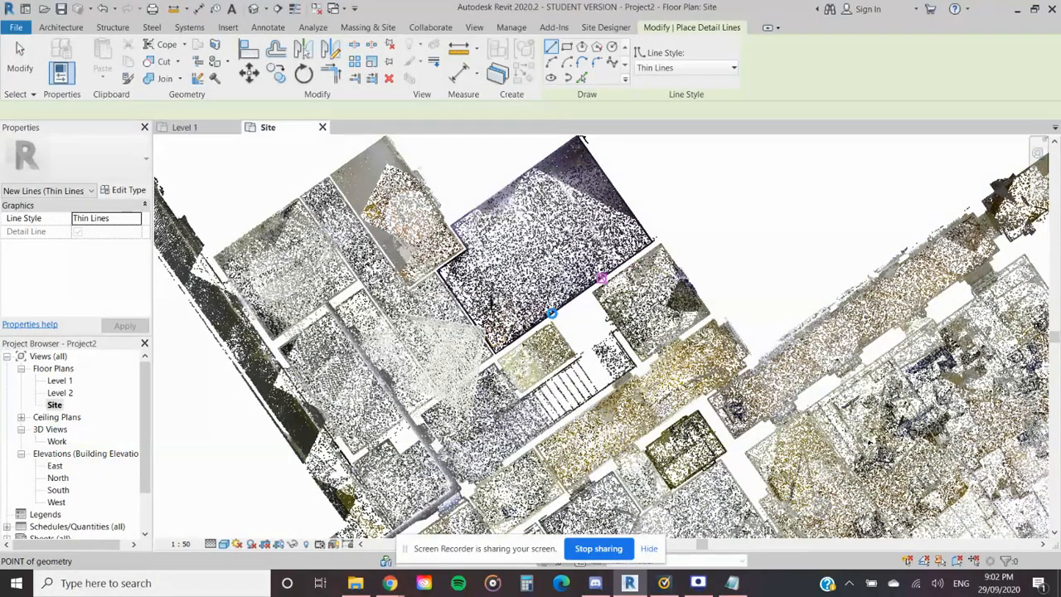
click(551, 313)
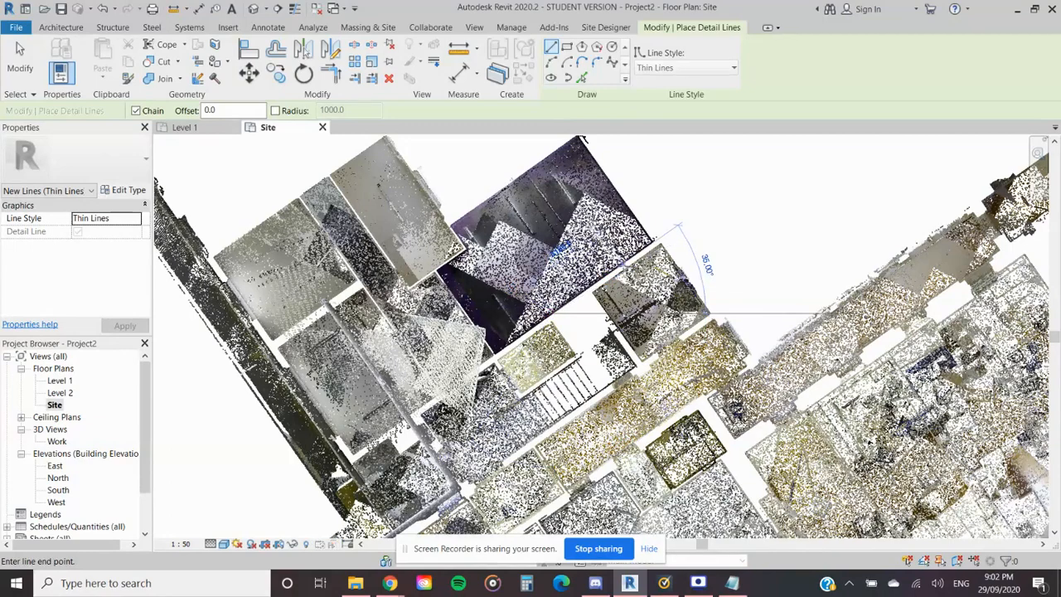
scroll(626, 260, up, 3)
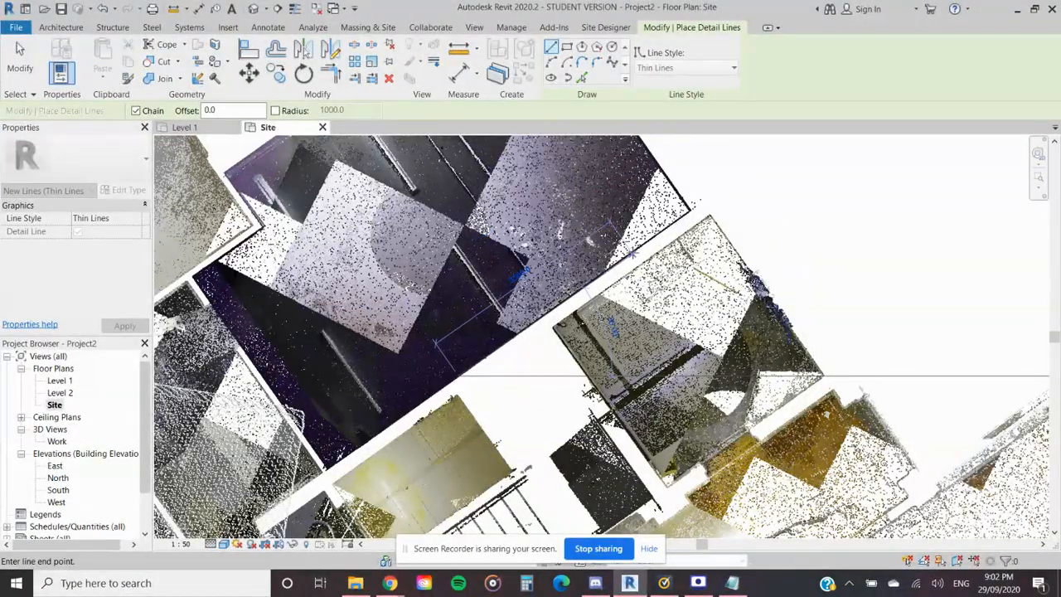
key(Escape)
key(Escape)
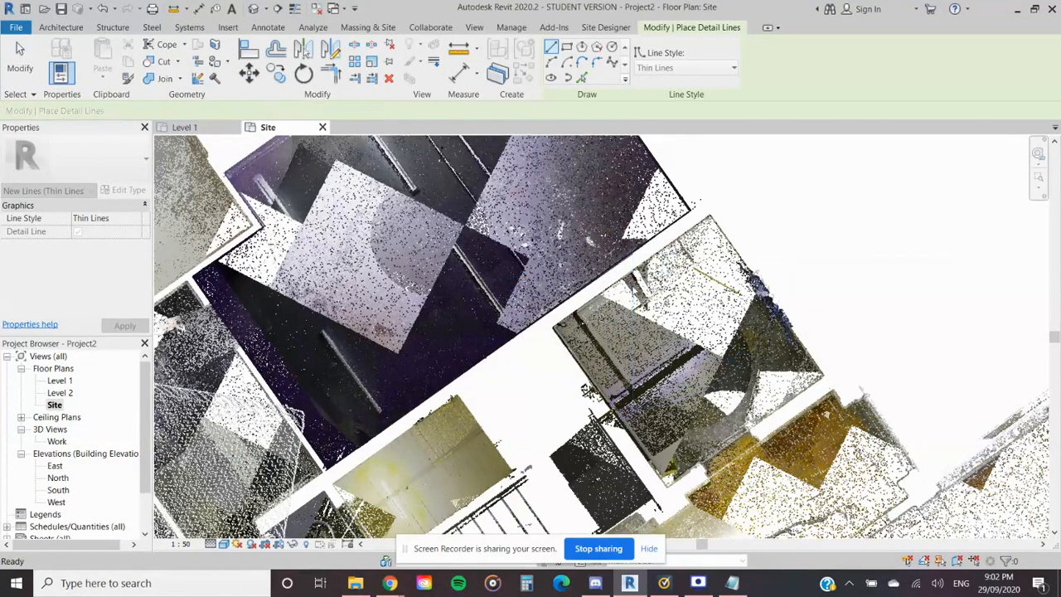
scroll(632, 285, down, 4)
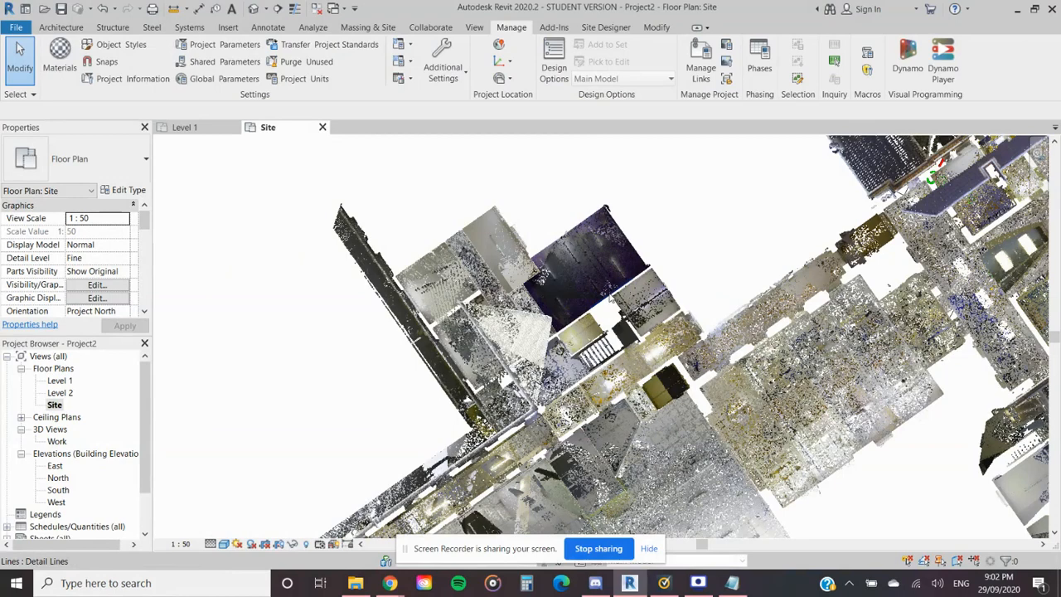
click(609, 300)
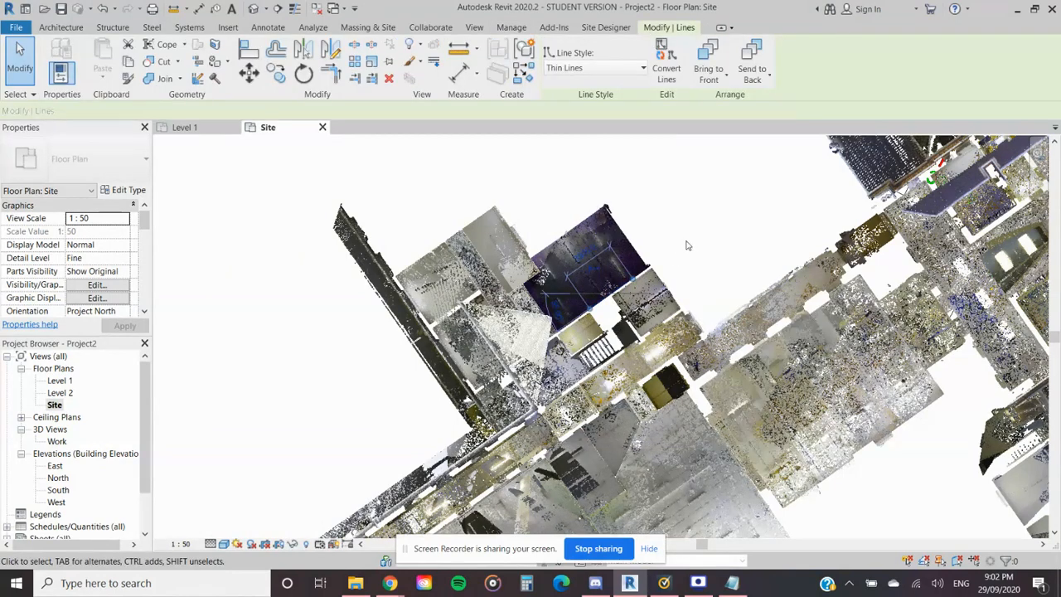
click(688, 243)
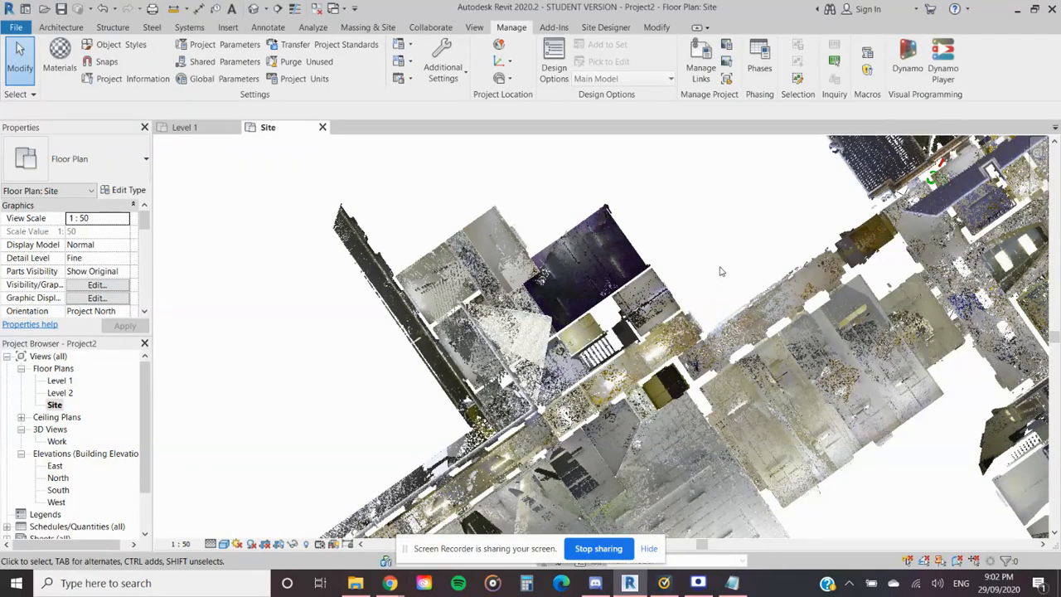
- Try to rotate True North for the project from the Site plan and dismiss the message
scroll(700, 265, down, 3)
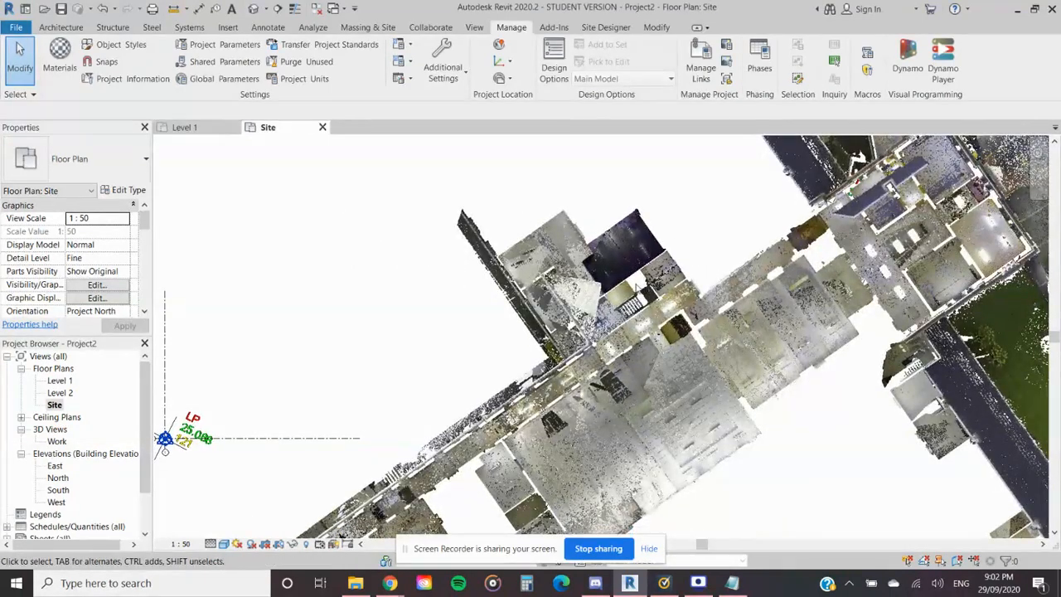
scroll(640, 284, down, 2)
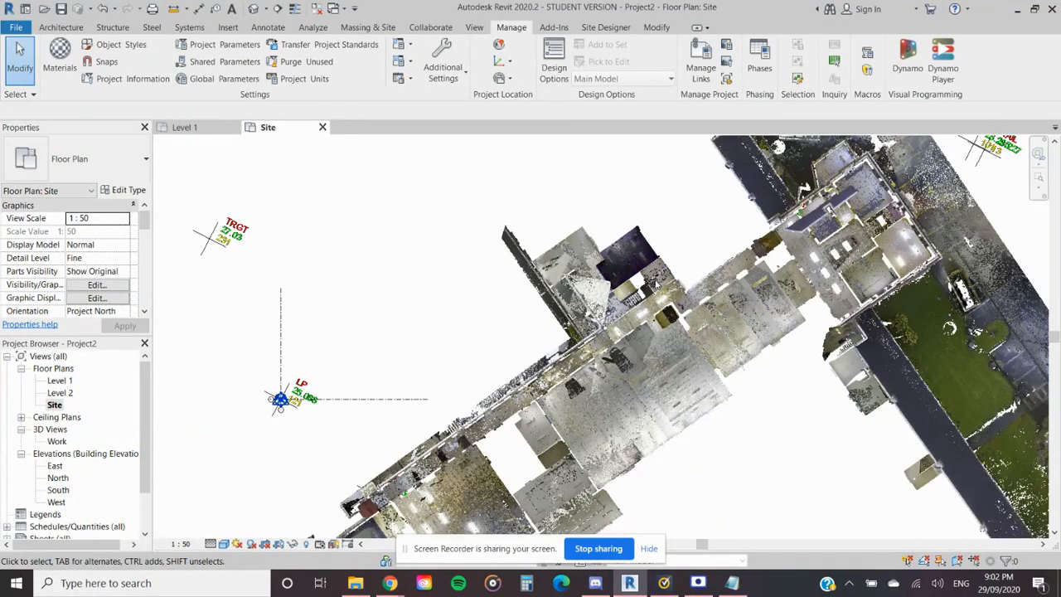
click(510, 80)
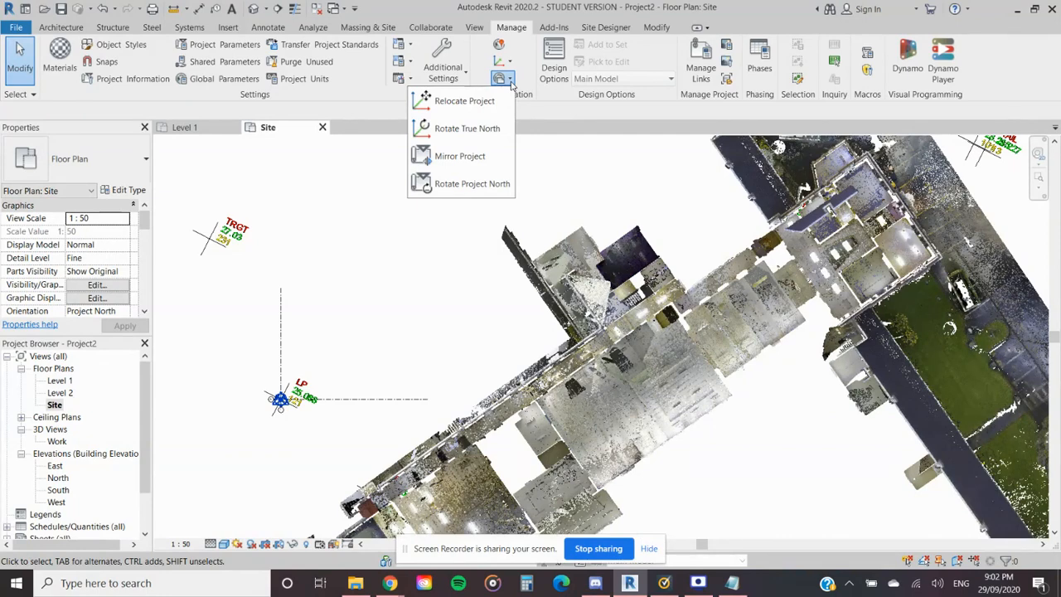
click(477, 134)
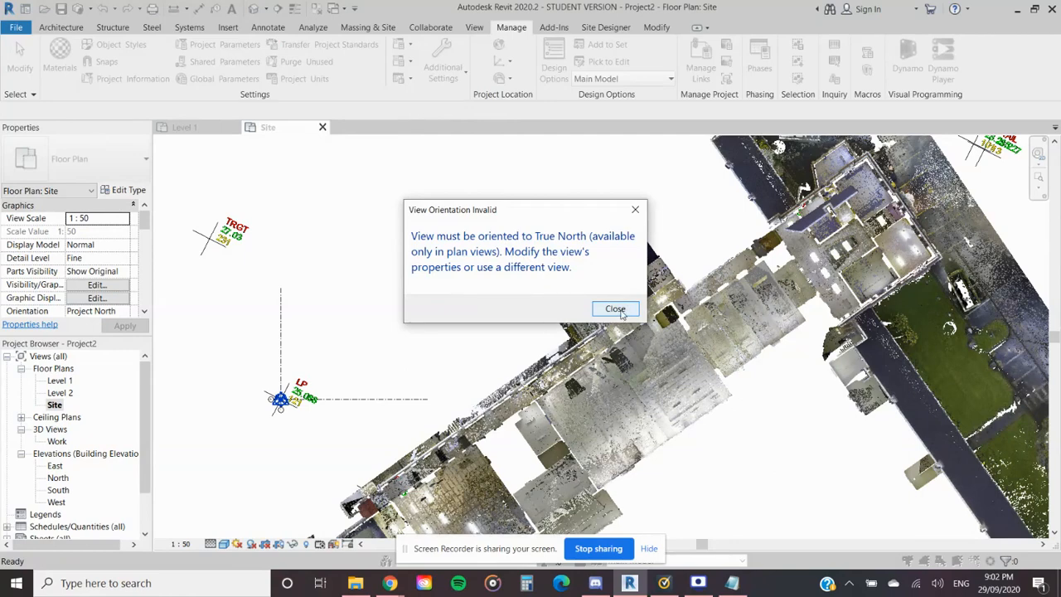
click(617, 309)
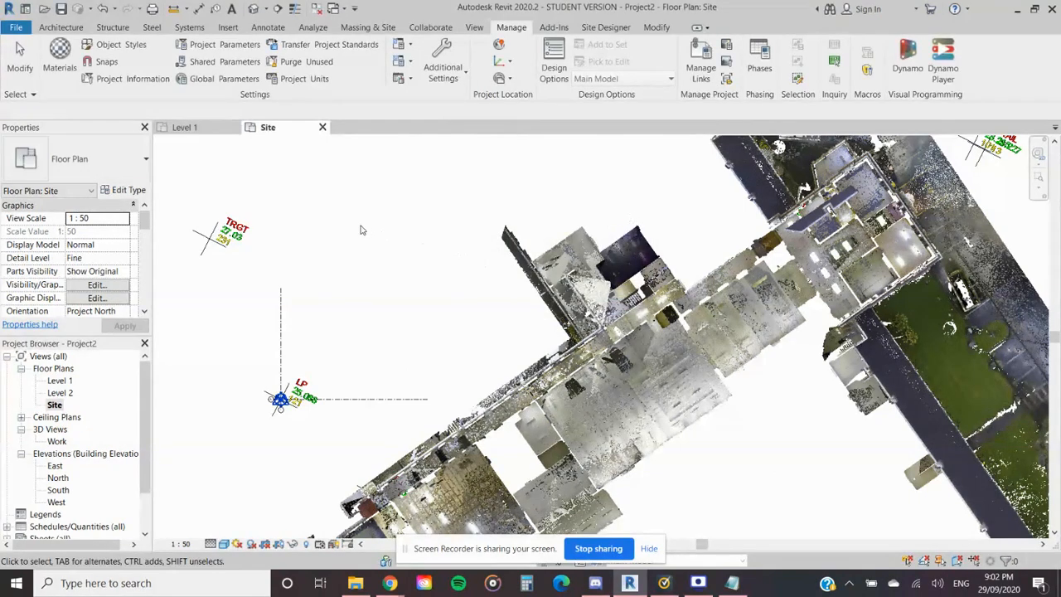
- Set the Site floor plan's orientation to True North and check the whole site in the rotated view
scroll(83, 265, down, 3)
click(108, 244)
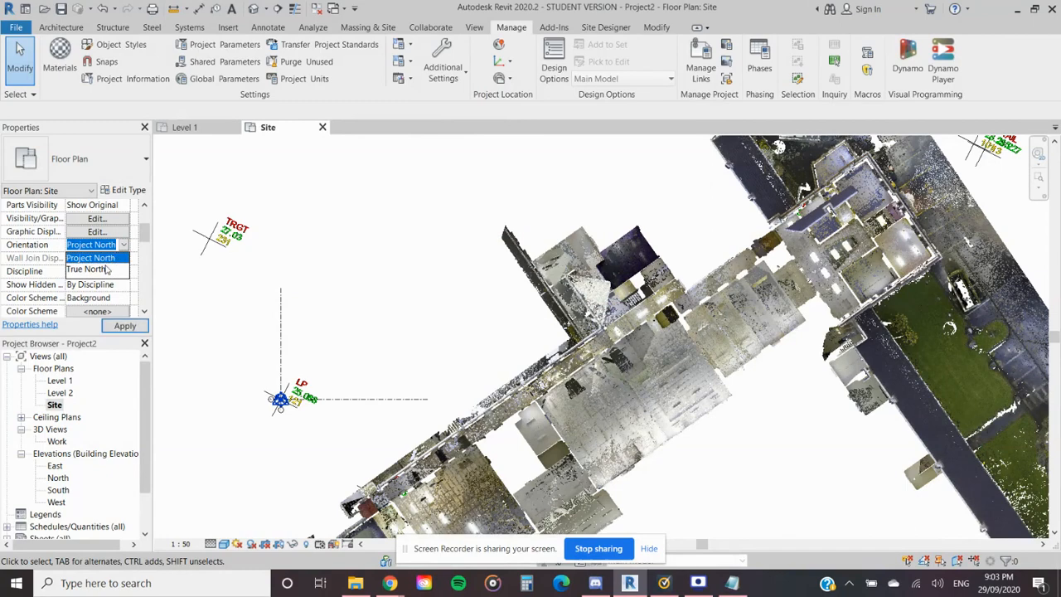
click(86, 268)
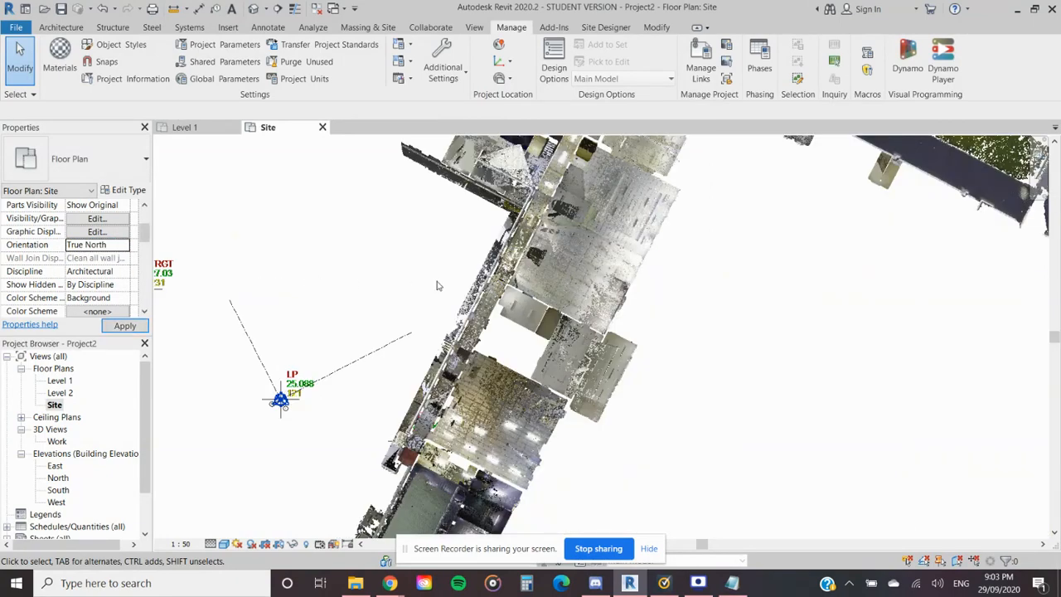
scroll(438, 286, down, 3)
middle_drag(422, 298, 466, 361)
middle_drag(528, 242, 459, 284)
scroll(478, 278, down, 1)
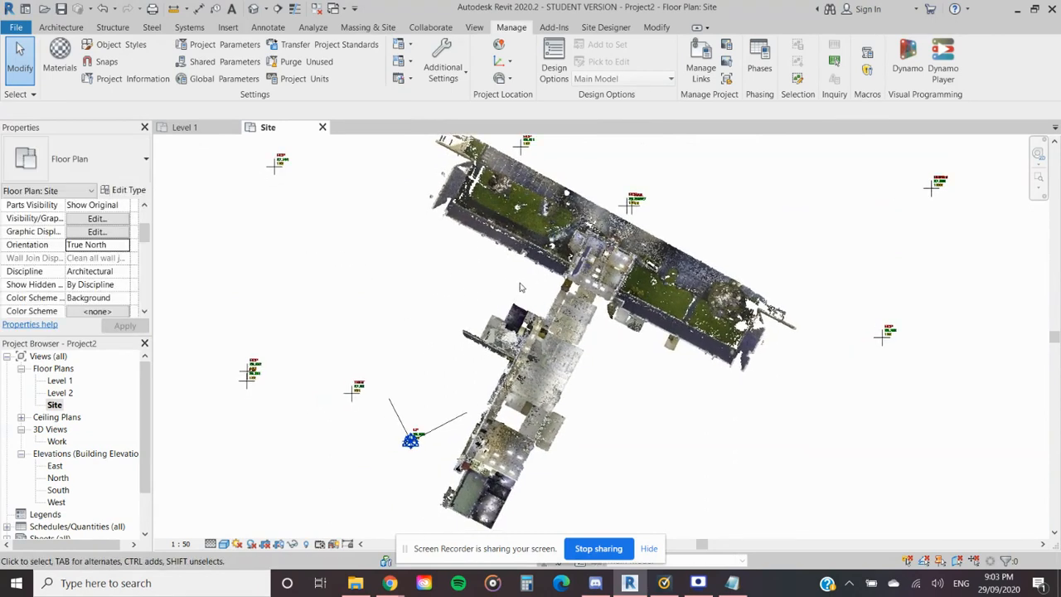
- Set the Site view's phase to Existing and undo that phase change
scroll(113, 290, down, 10)
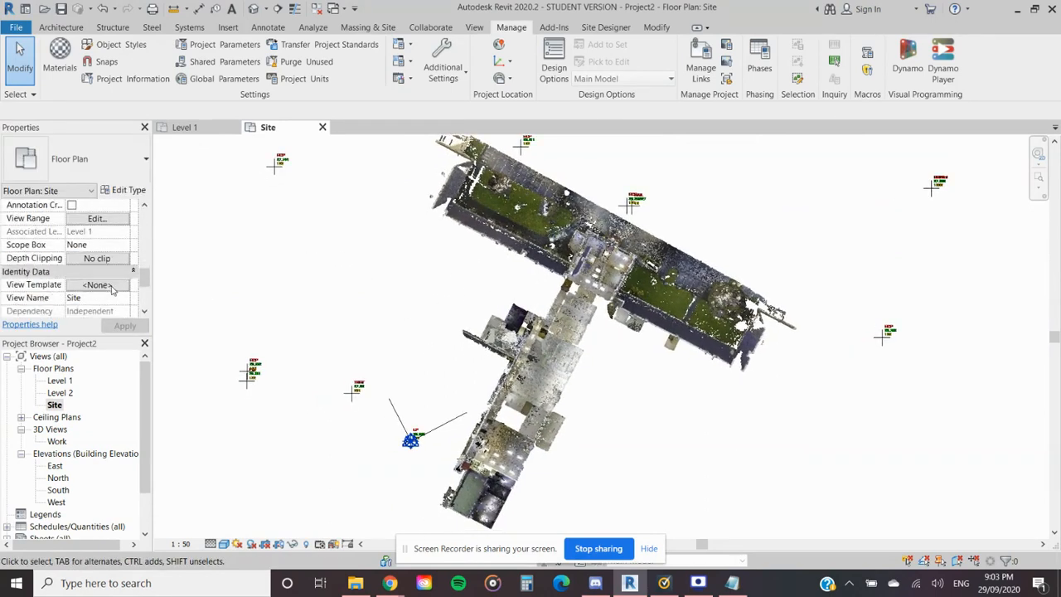
scroll(113, 290, up, 6)
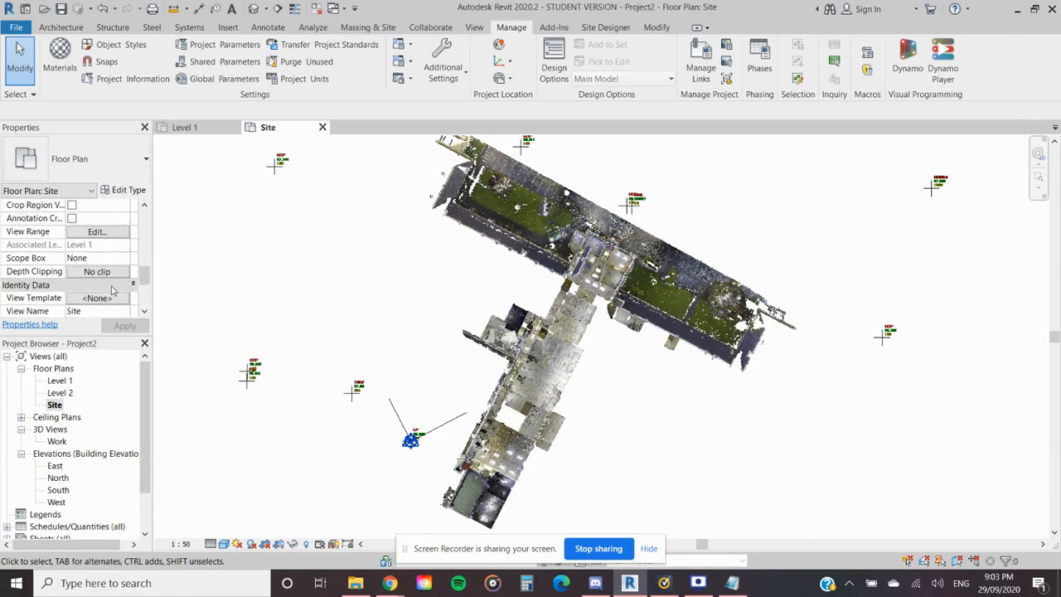
scroll(113, 290, down, 4)
scroll(112, 290, down, 3)
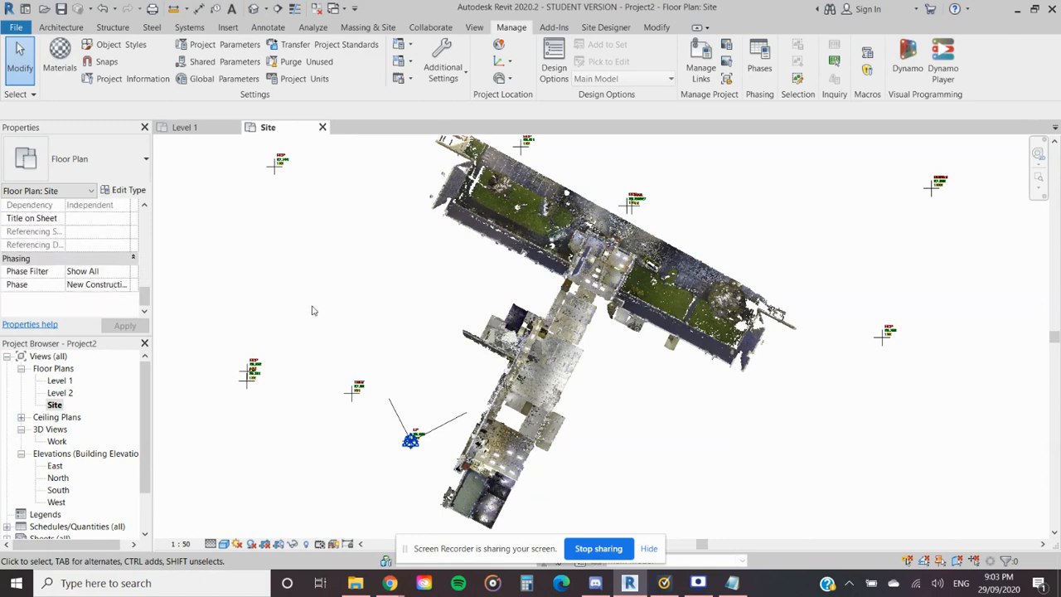
click(124, 285)
click(93, 294)
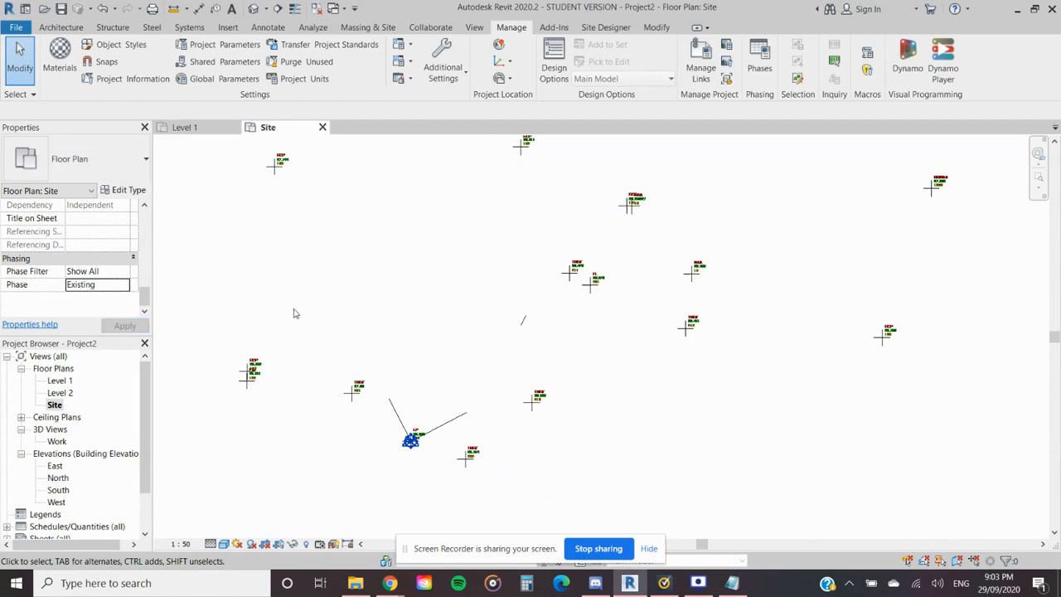
key(ctrl+z)
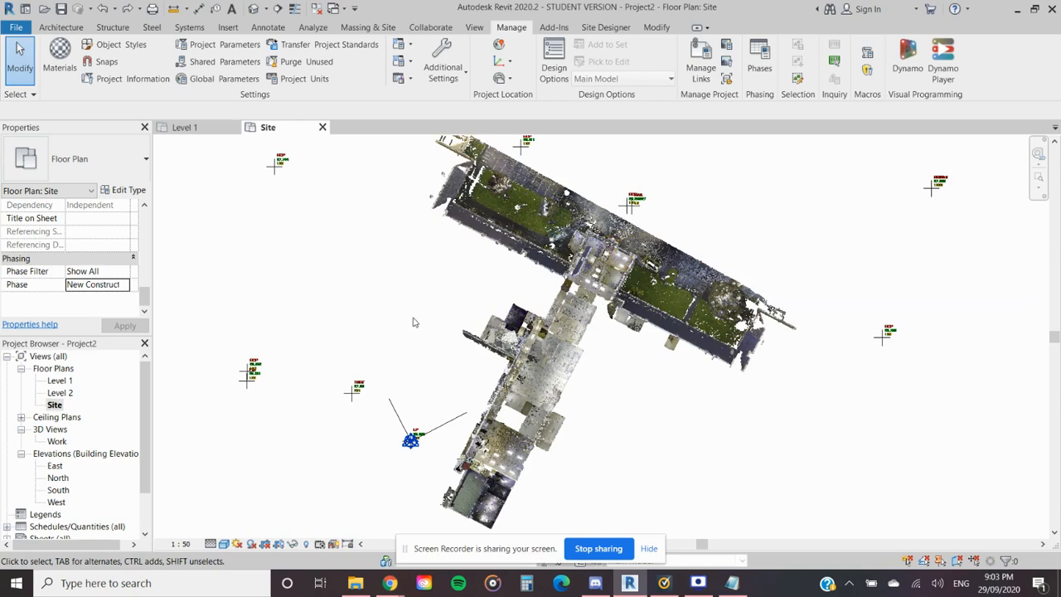
- Look through the Site view's properties and enlarge the Properties palette downward to show more parameters
scroll(94, 264, up, 3)
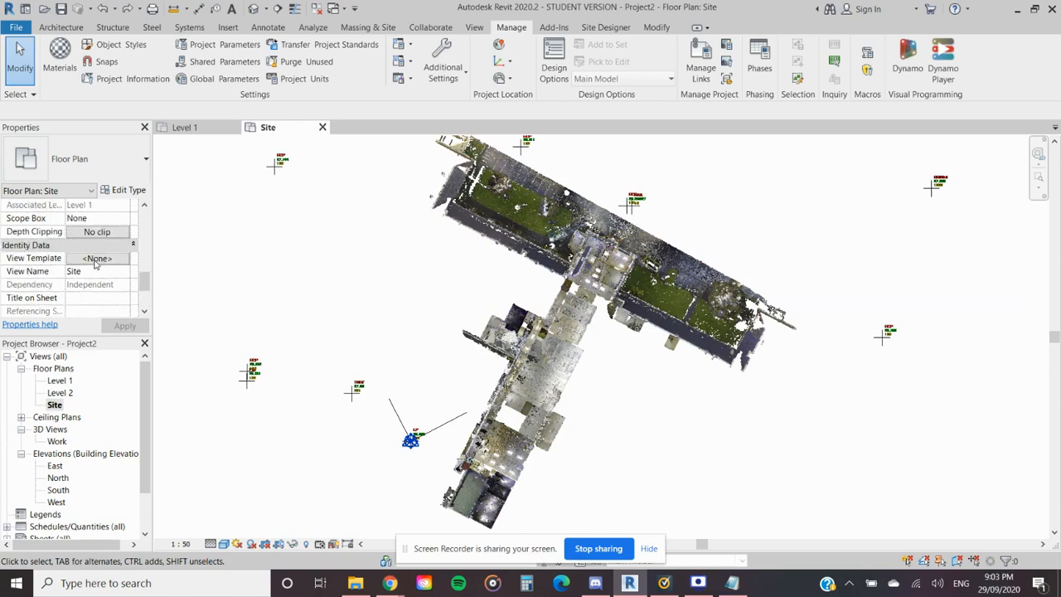
scroll(94, 264, down, 2)
scroll(94, 263, down, 1)
scroll(94, 264, up, 2)
scroll(96, 261, up, 1)
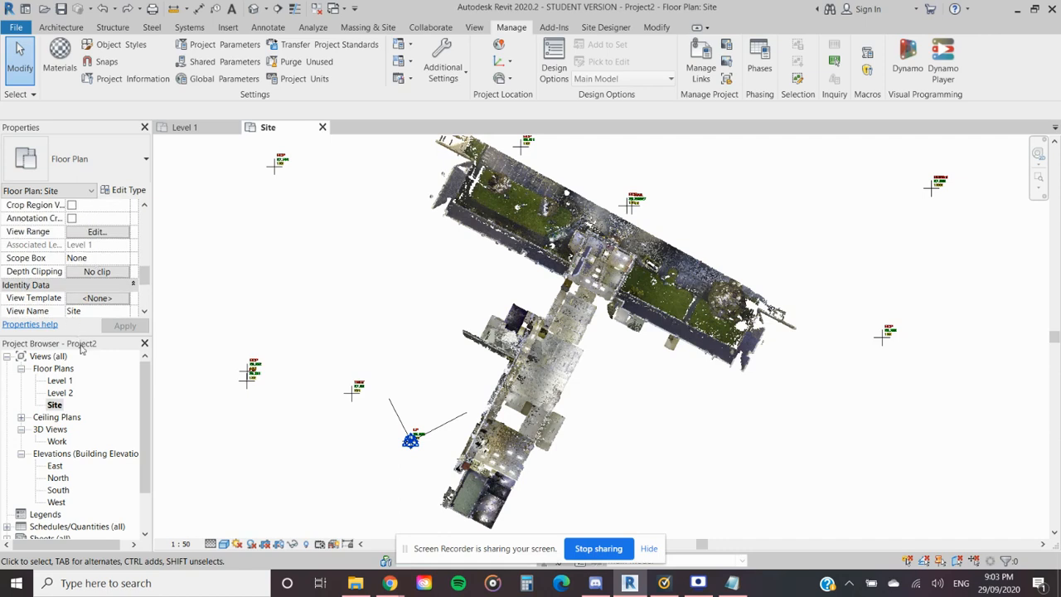
drag(83, 336, 82, 362)
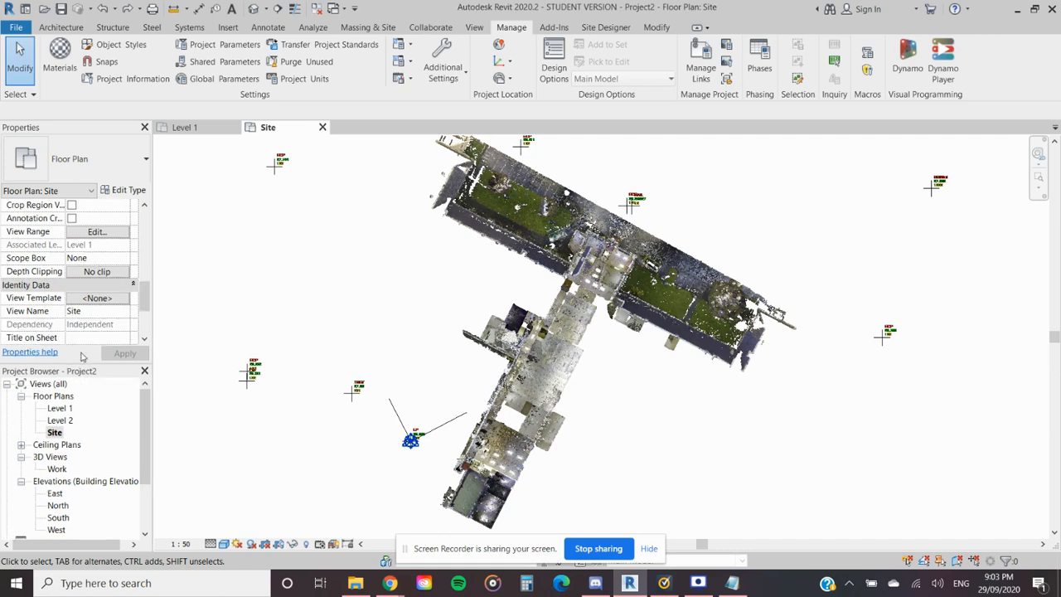
- Switch the Site view's orientation to Project North and back to True North to compare the two
scroll(84, 311, up, 6)
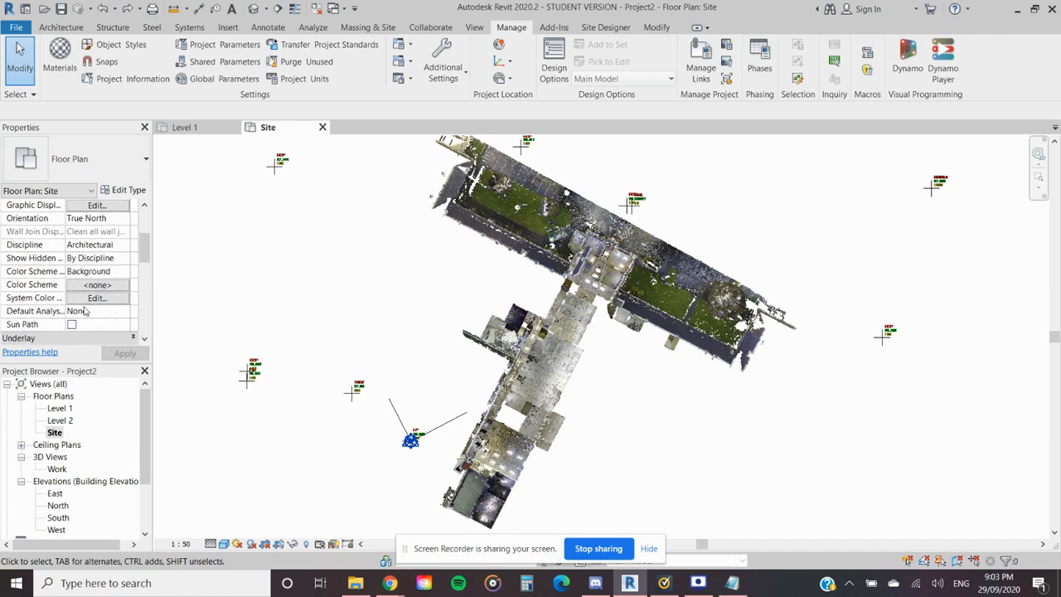
click(124, 264)
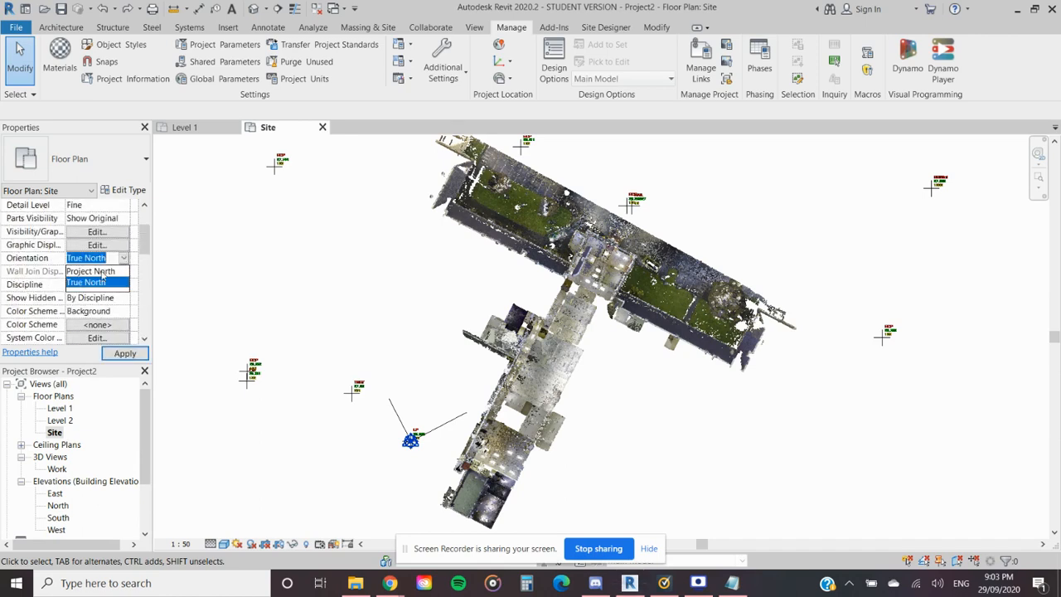
click(101, 272)
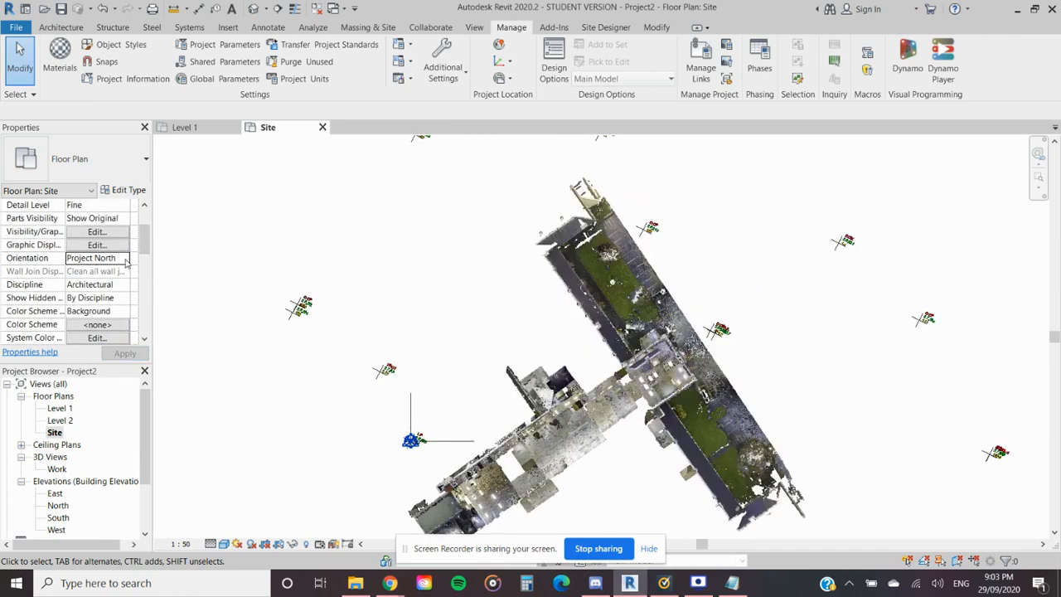
click(123, 257)
click(98, 283)
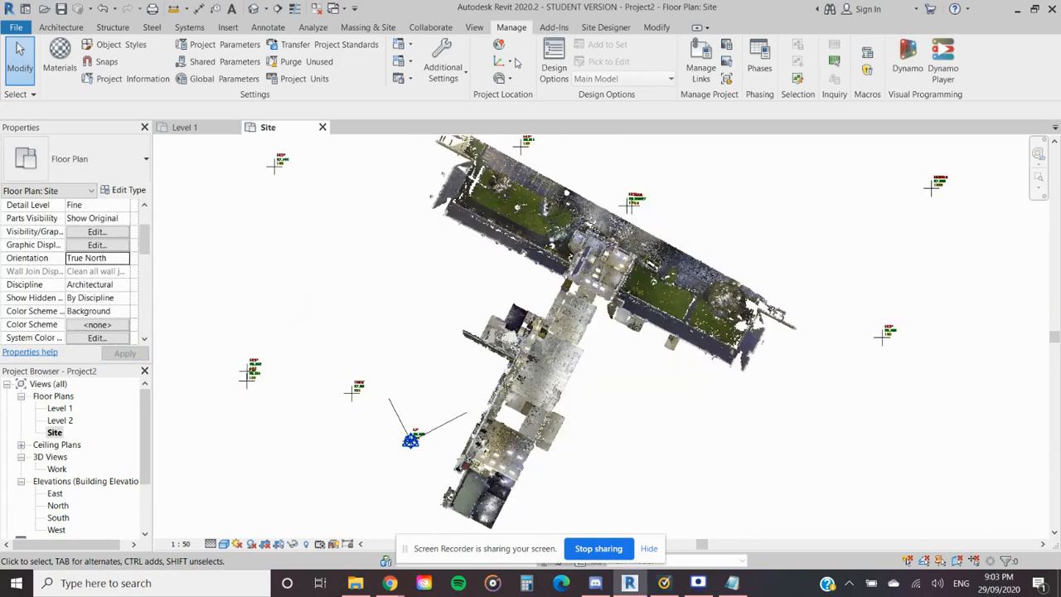
click(510, 78)
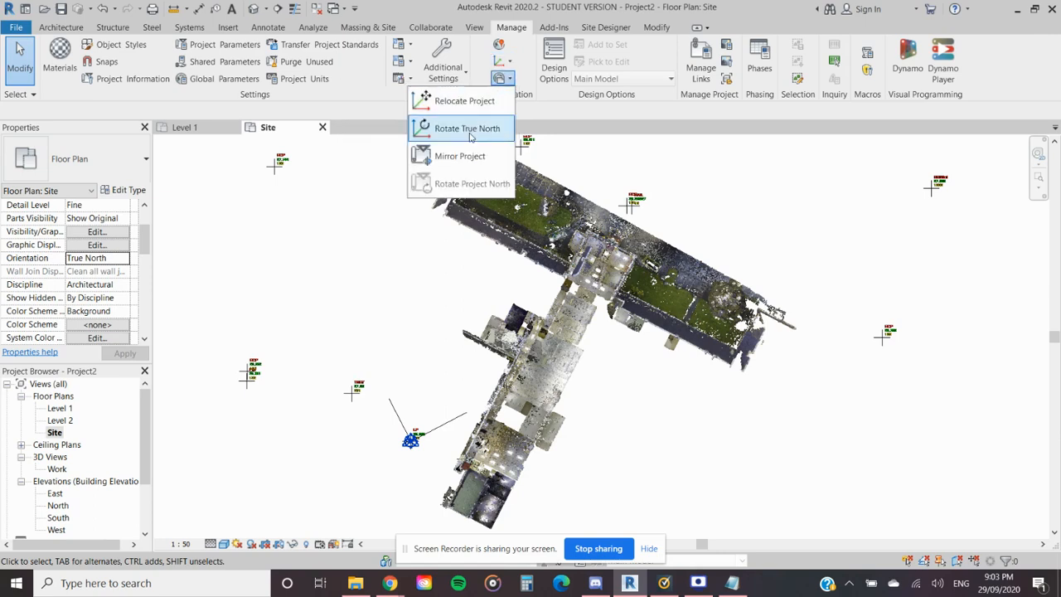
click(462, 125)
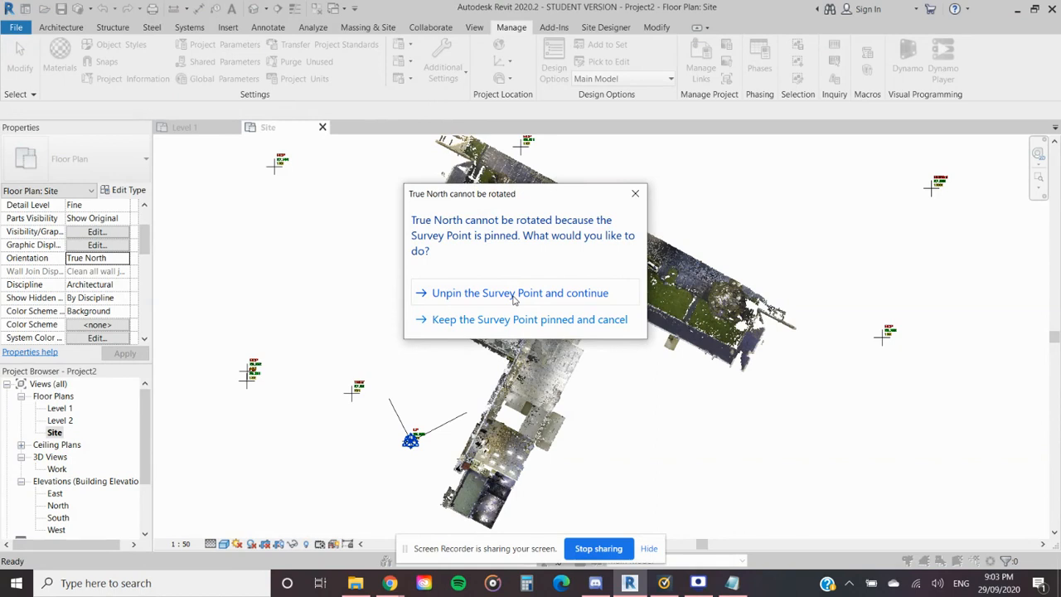
click(514, 294)
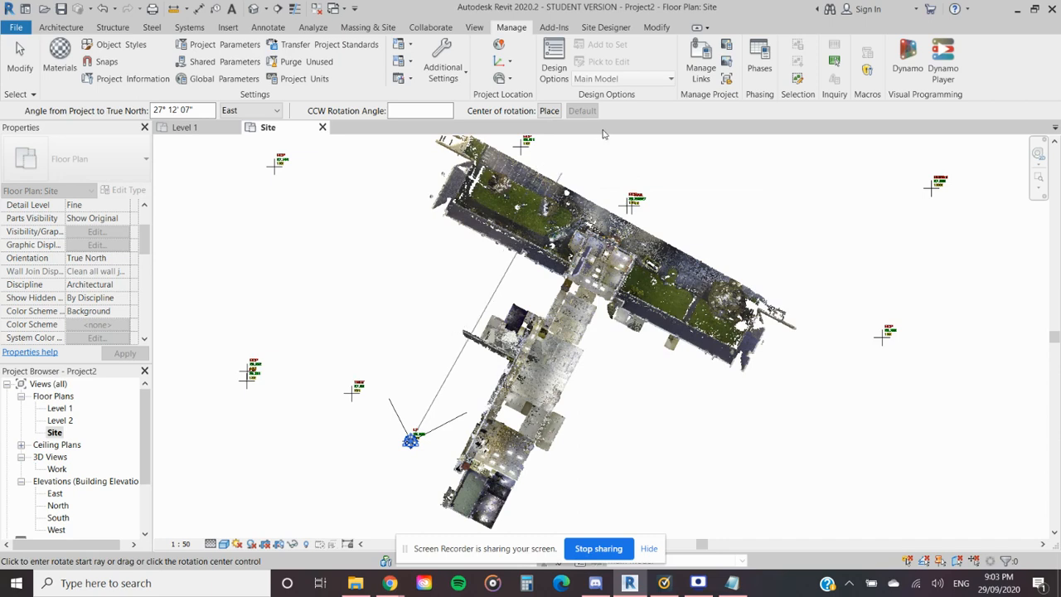
key(Escape)
click(502, 61)
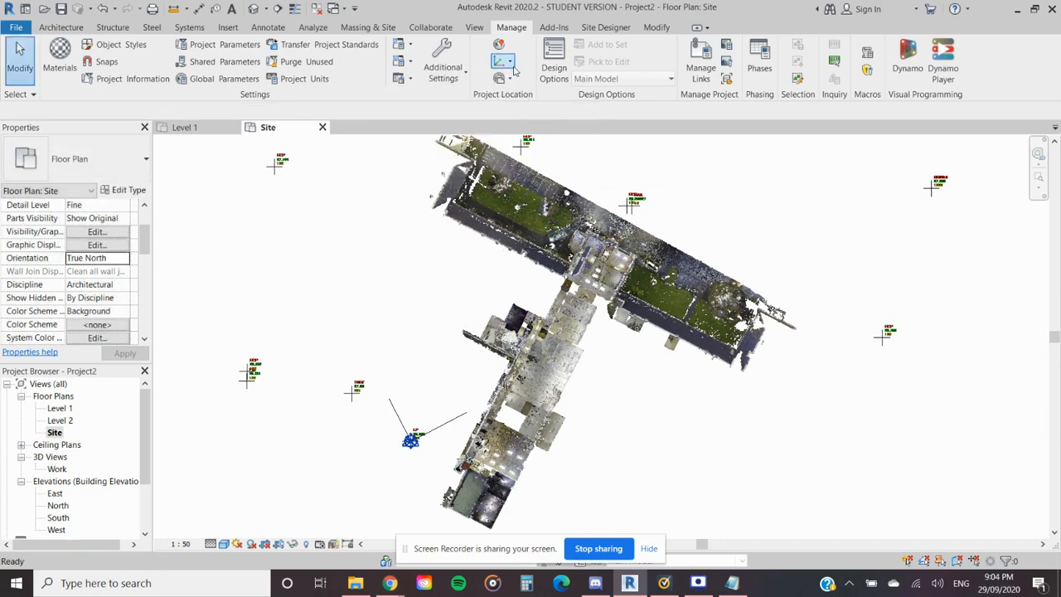
- Unpin the Survey Point and rotate True North about it so the building's central wing runs vertically in the Site plan
click(510, 79)
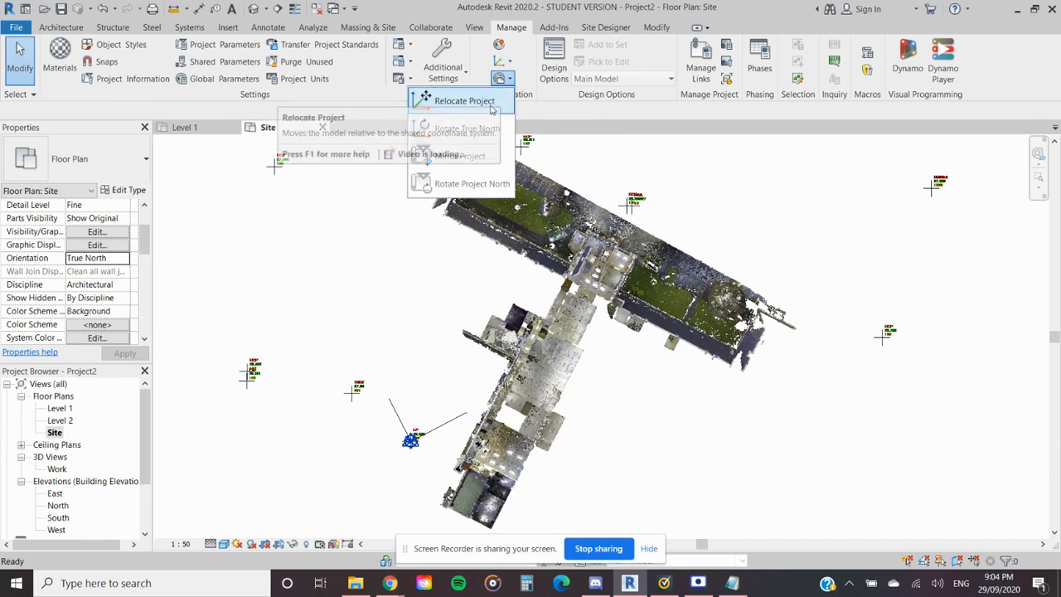
click(464, 128)
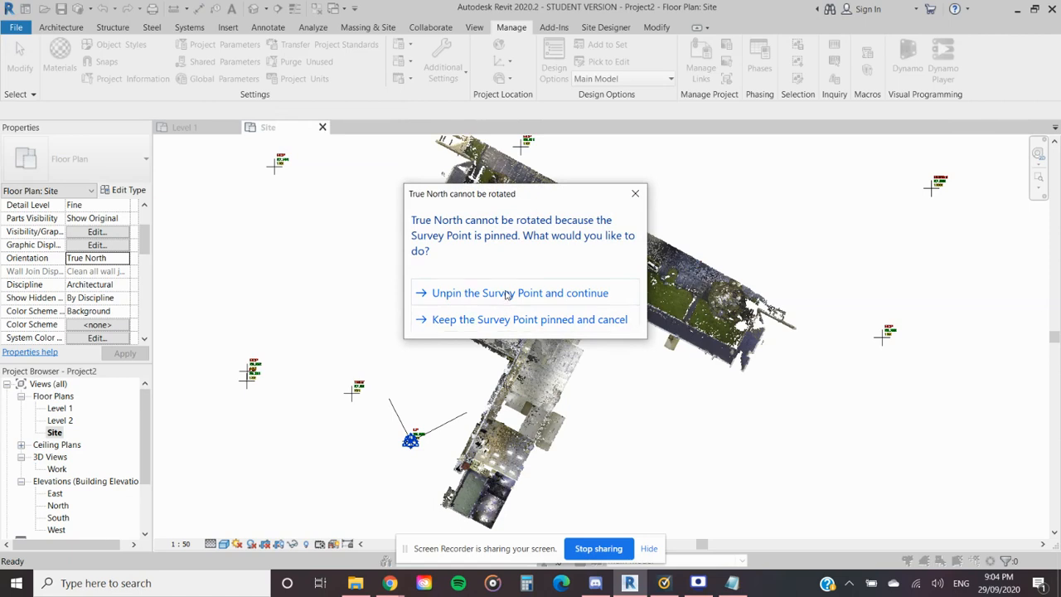
click(505, 294)
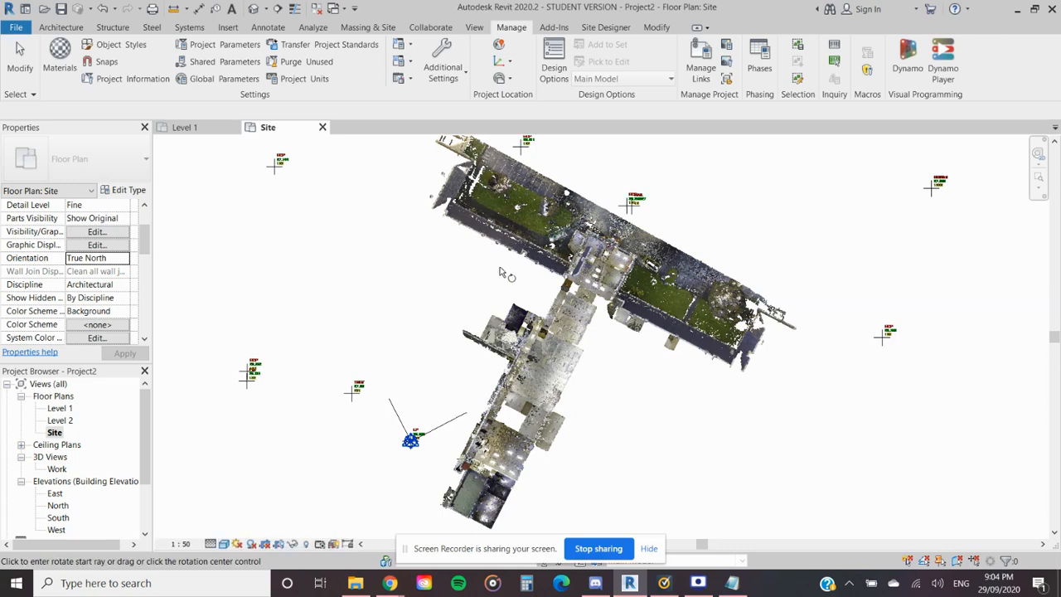
scroll(502, 262, down, 3)
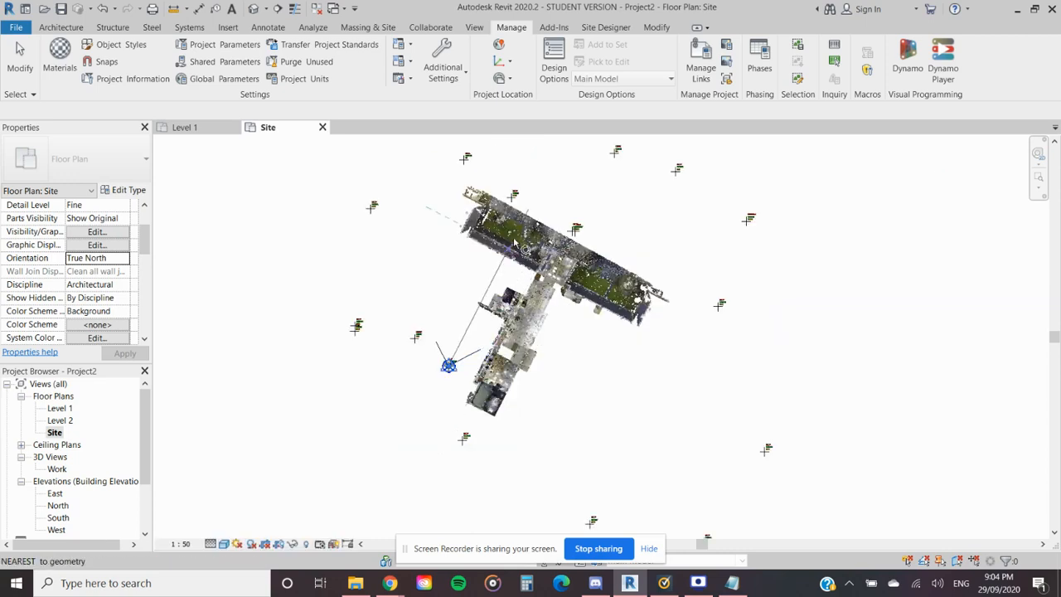
scroll(523, 236, up, 2)
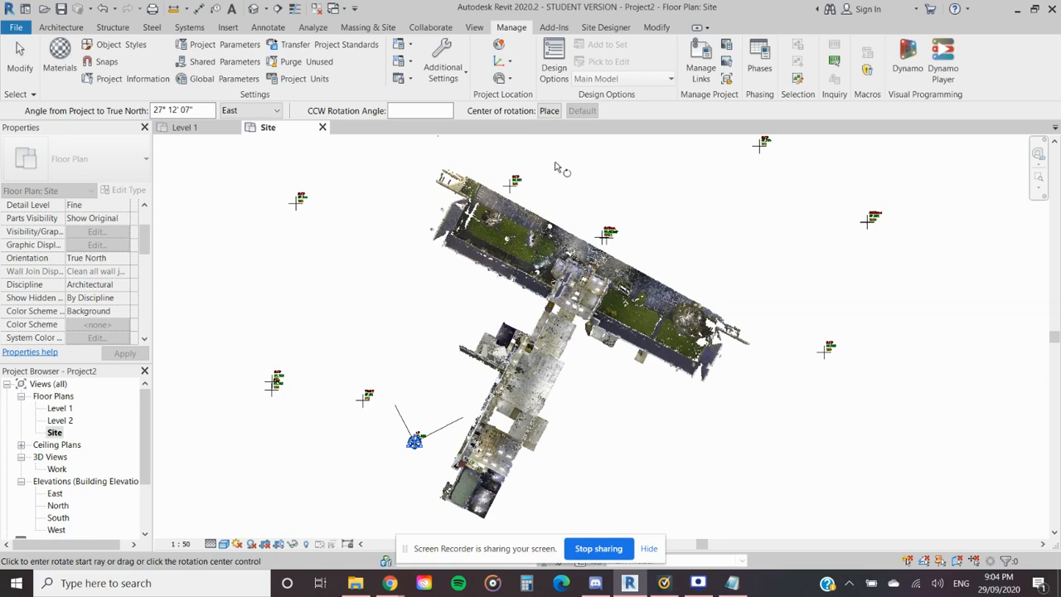
click(555, 169)
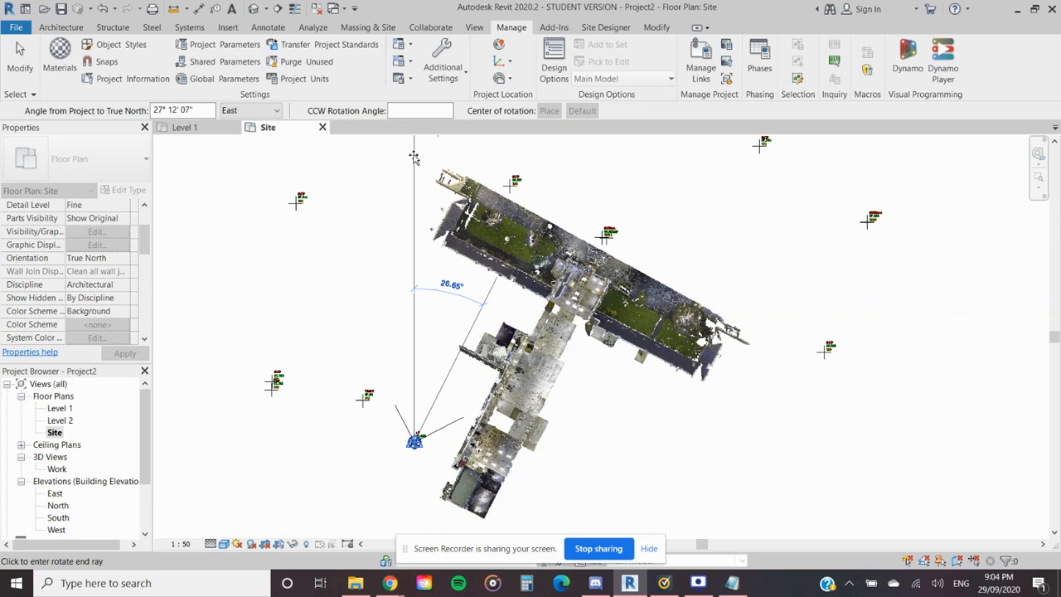
text(90)
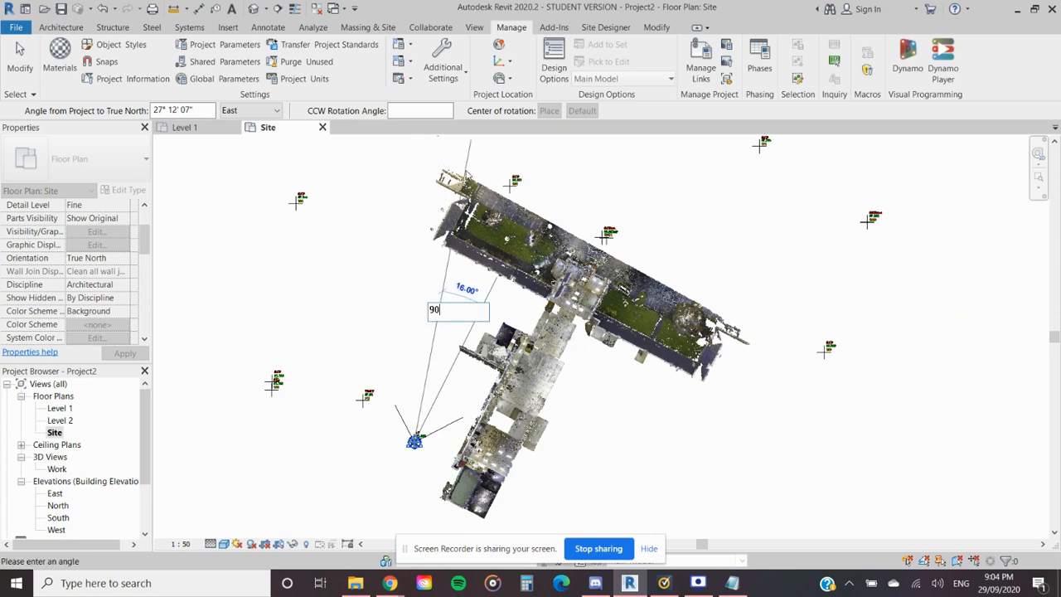
click(419, 176)
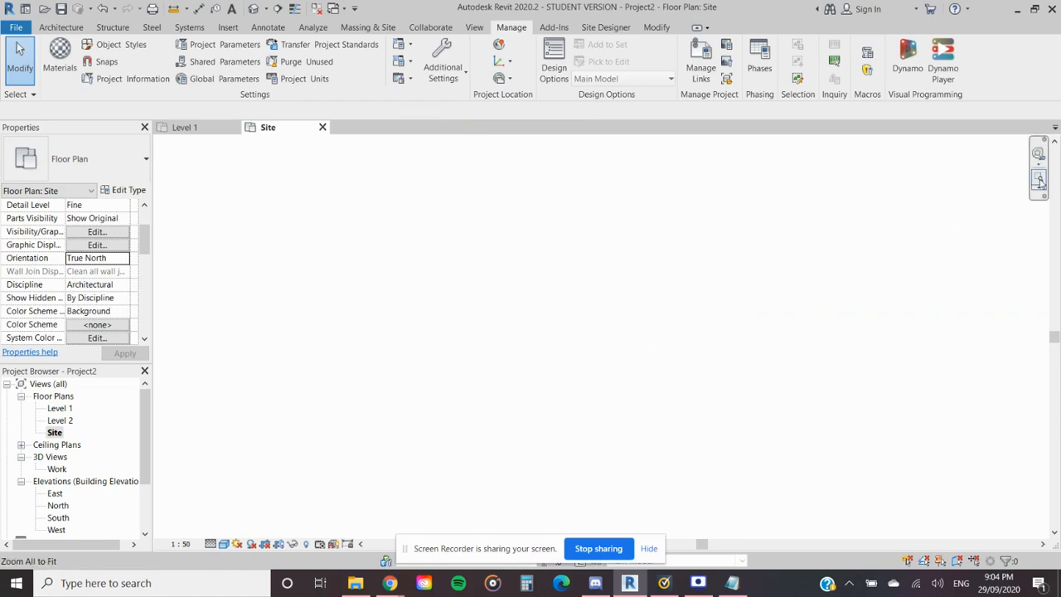
- Examine how the point clouds and survey marks sit in the rotated Site plan and review the project position commands
scroll(611, 189, up, 6)
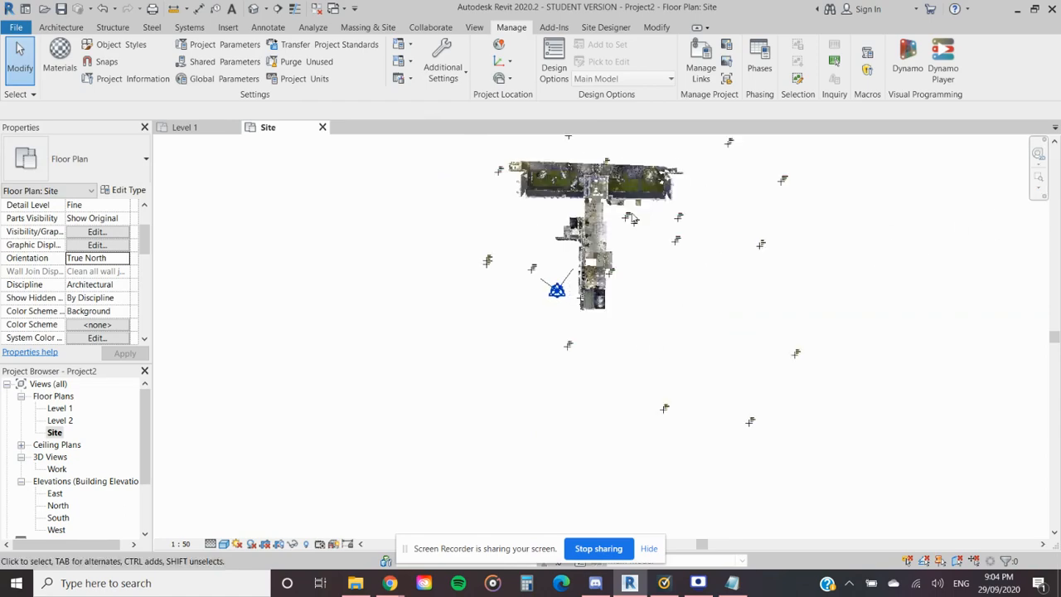
scroll(559, 282, up, 5)
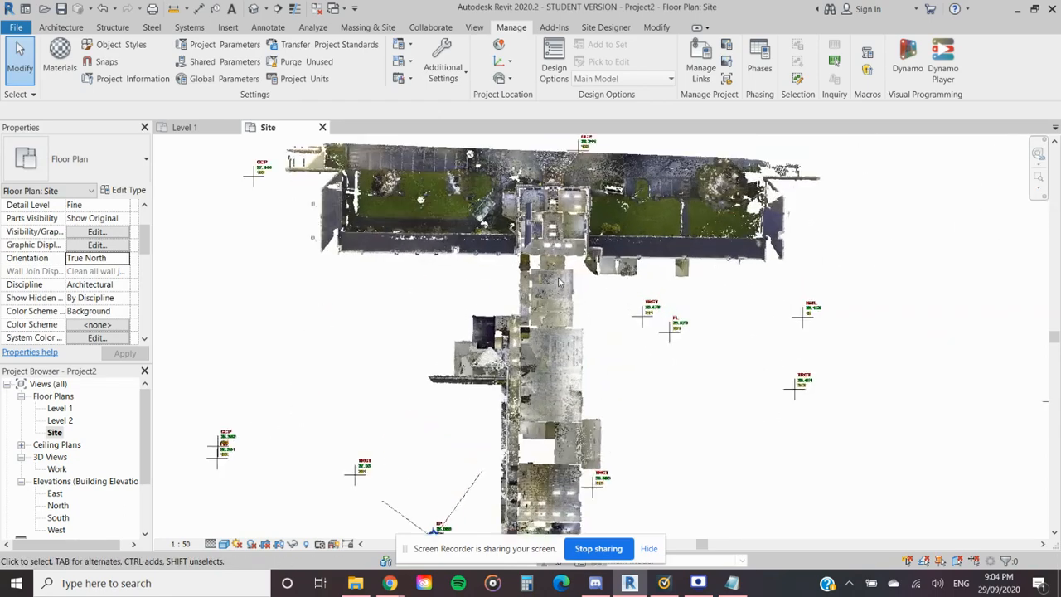
scroll(559, 282, down, 3)
middle_drag(541, 299, 562, 237)
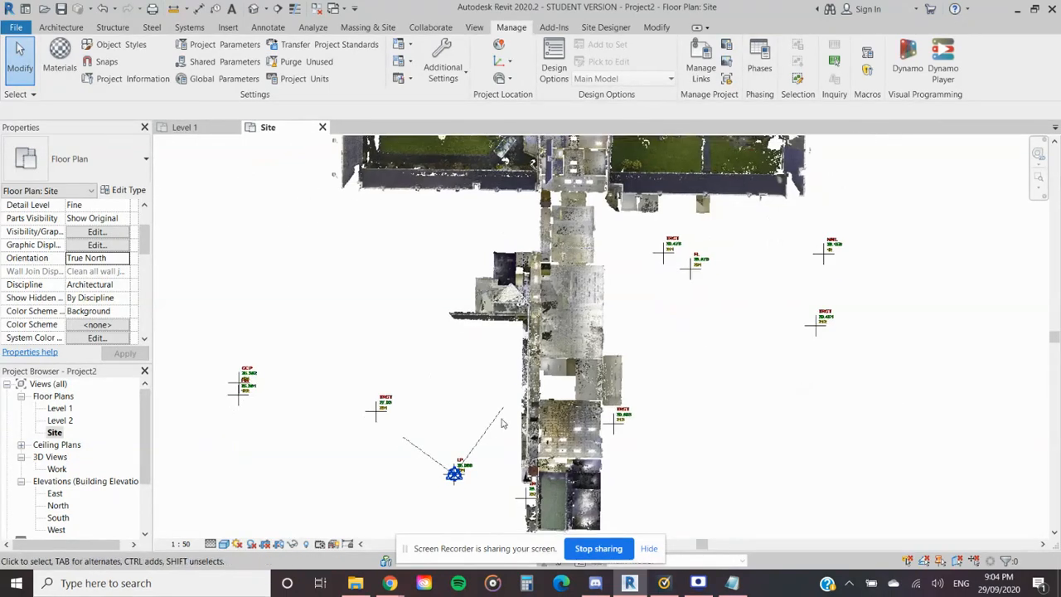
scroll(573, 296, up, 5)
mouse_move(574, 295)
middle_down()
mouse_move(553, 318)
mouse_move(505, 436)
mouse_move(531, 413)
mouse_move(577, 295)
middle_up()
scroll(575, 288, down, 5)
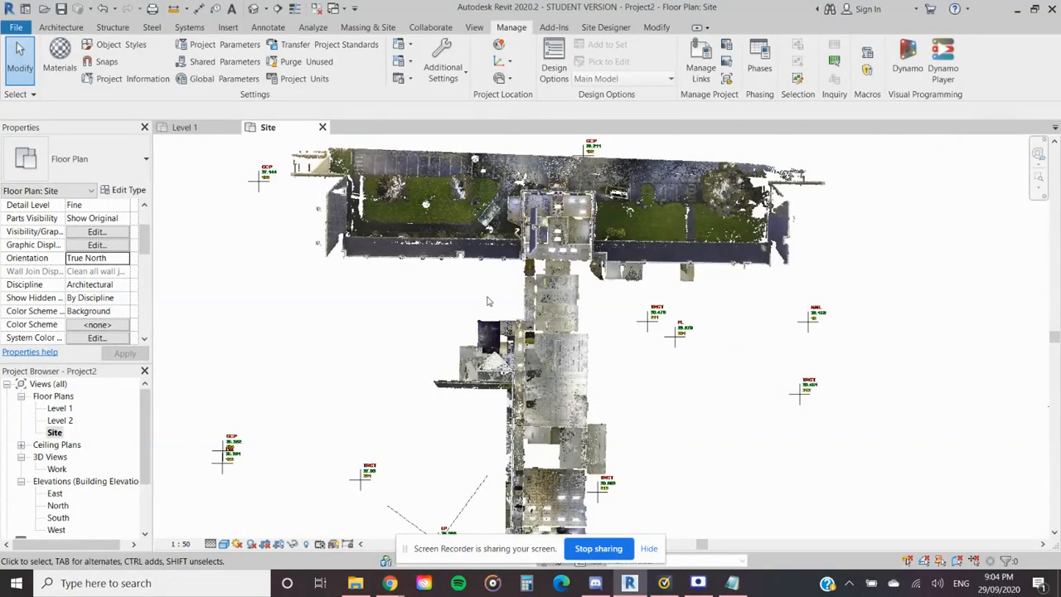
click(509, 63)
click(502, 80)
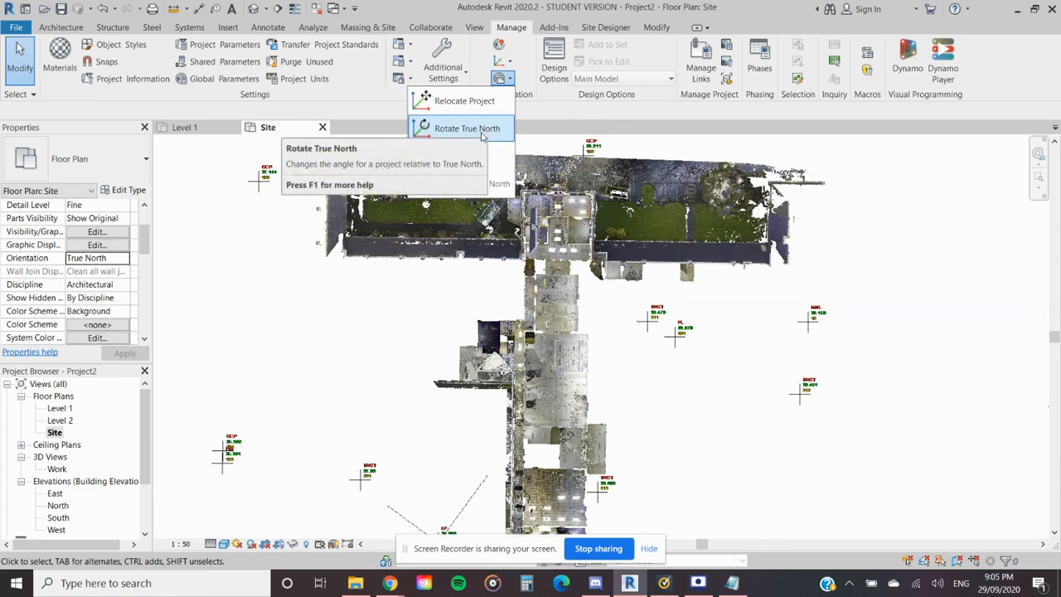
click(336, 323)
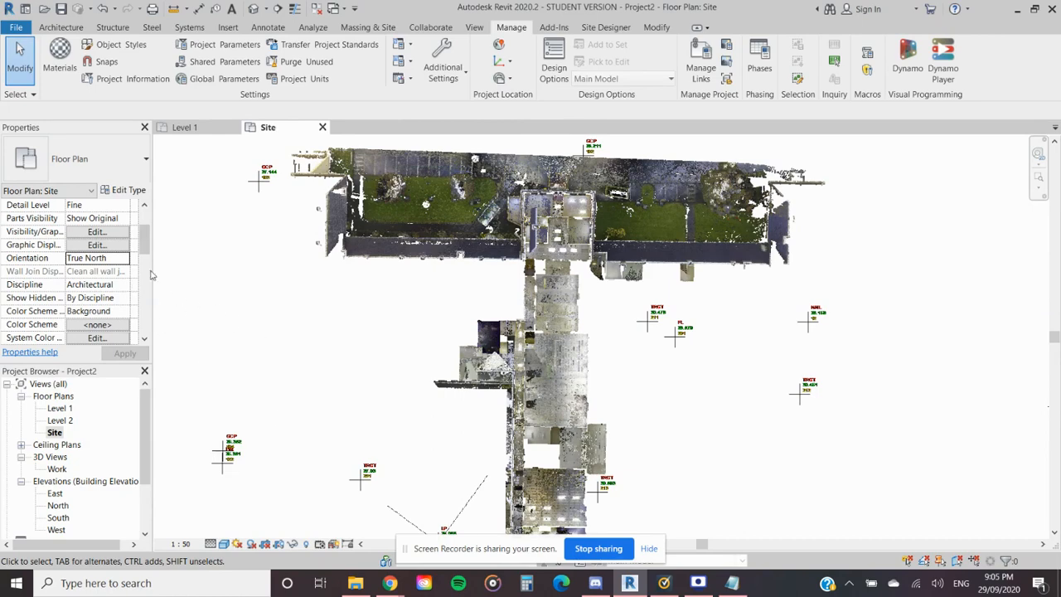
- Switch the Site view's orientation to Project North to check the effect of the True North rotation
click(125, 258)
click(124, 258)
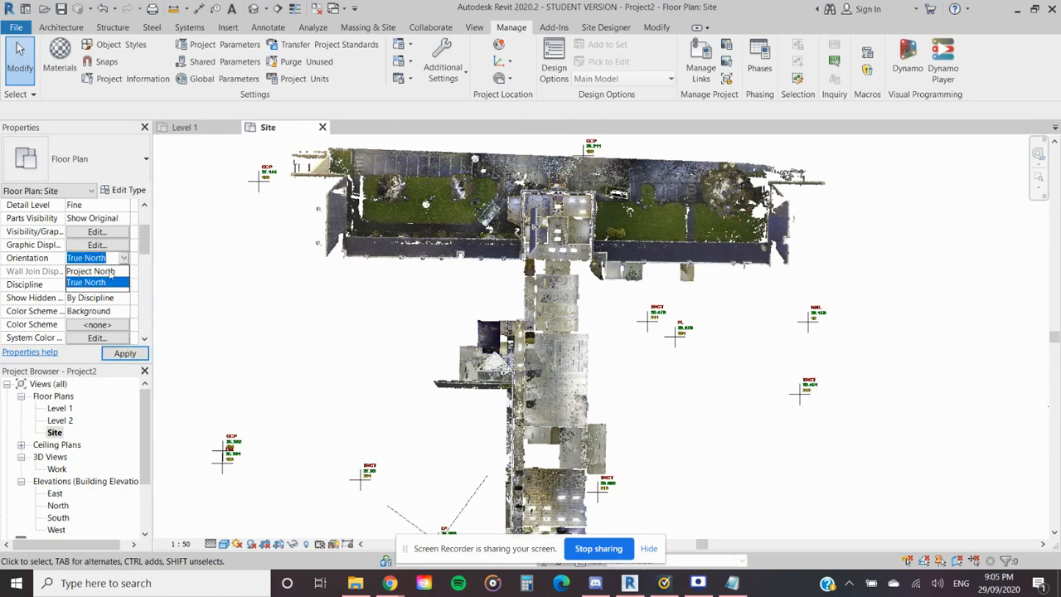
click(92, 274)
scroll(453, 331, down, 1)
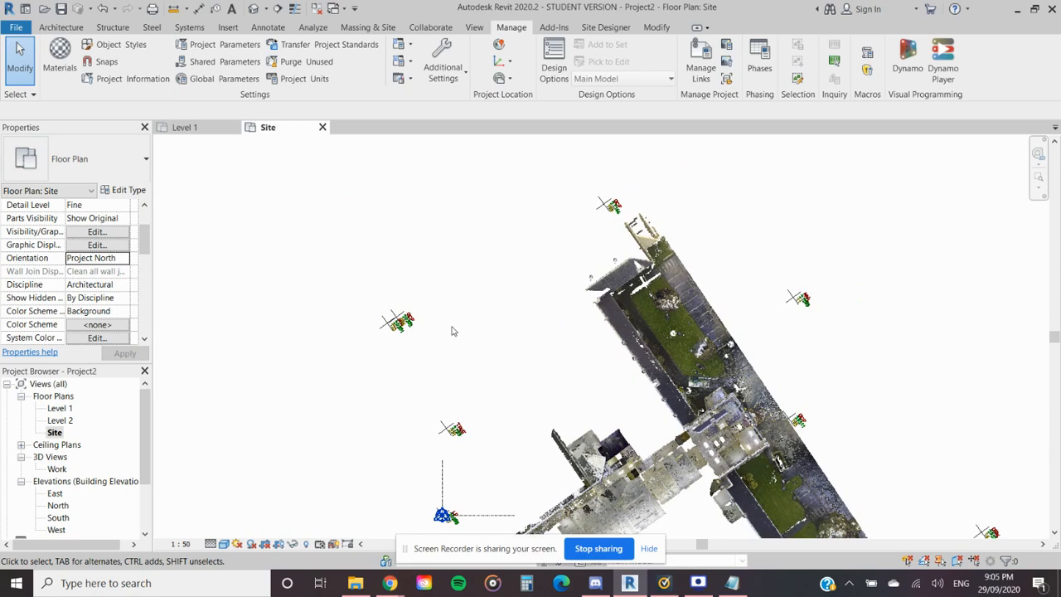
- Undo the last orientation change together with the rotation of the project's shared coordinates
click(115, 9)
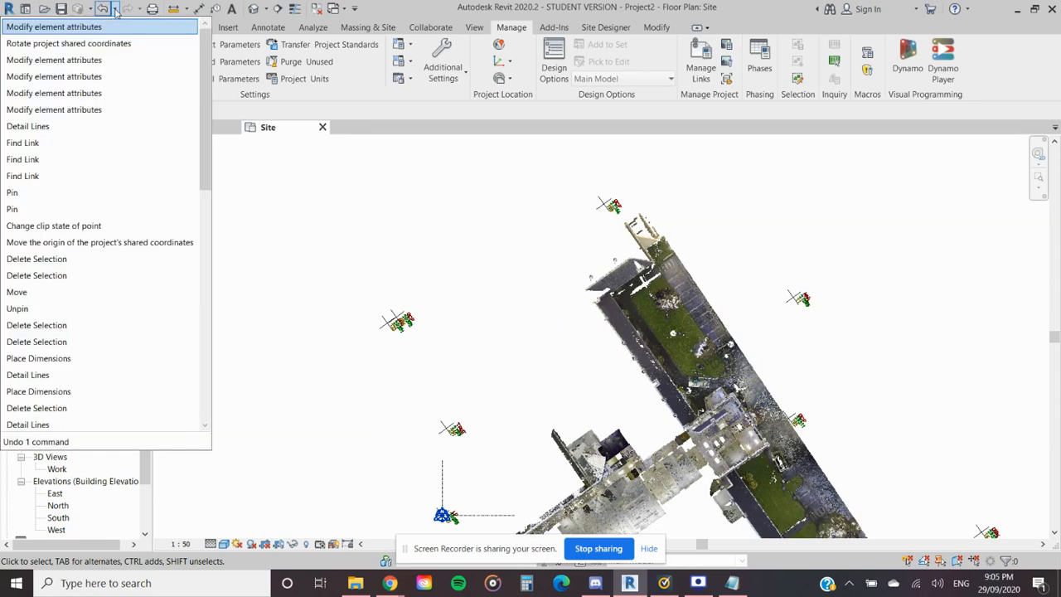
click(102, 46)
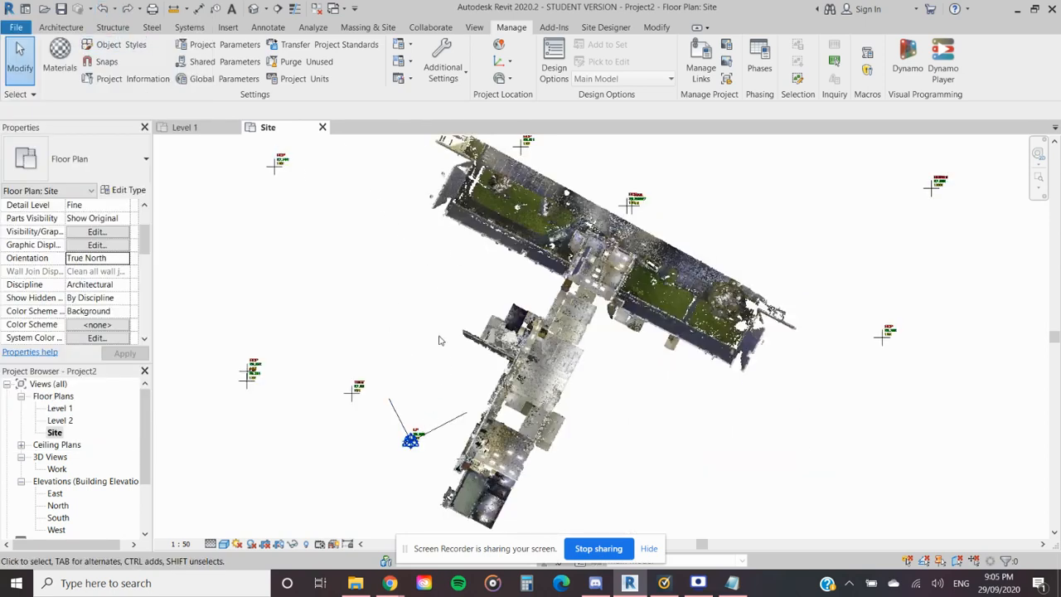
scroll(440, 340, down, 1)
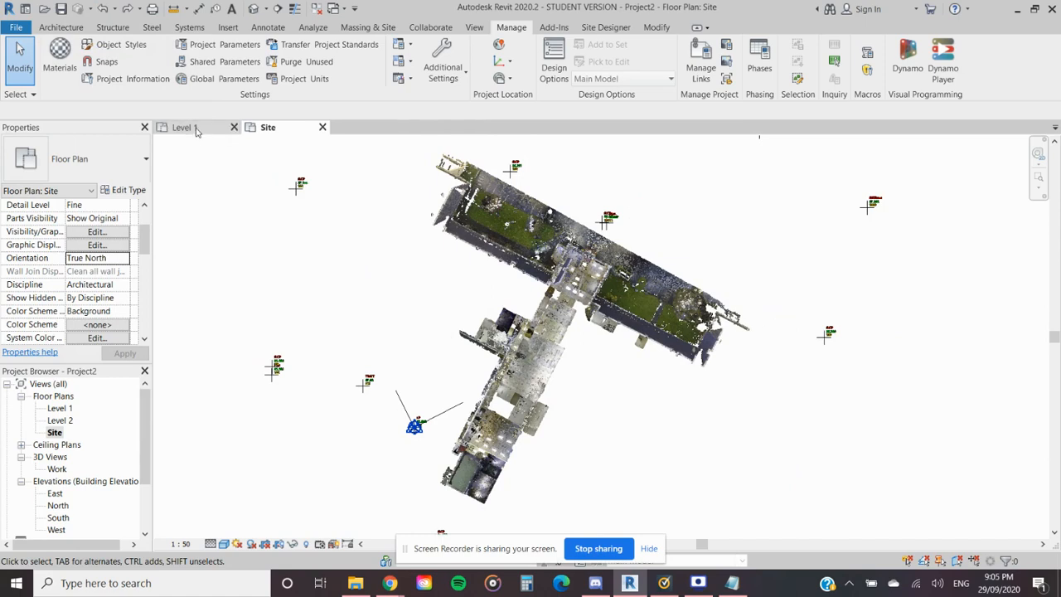
scroll(510, 351, down, 1)
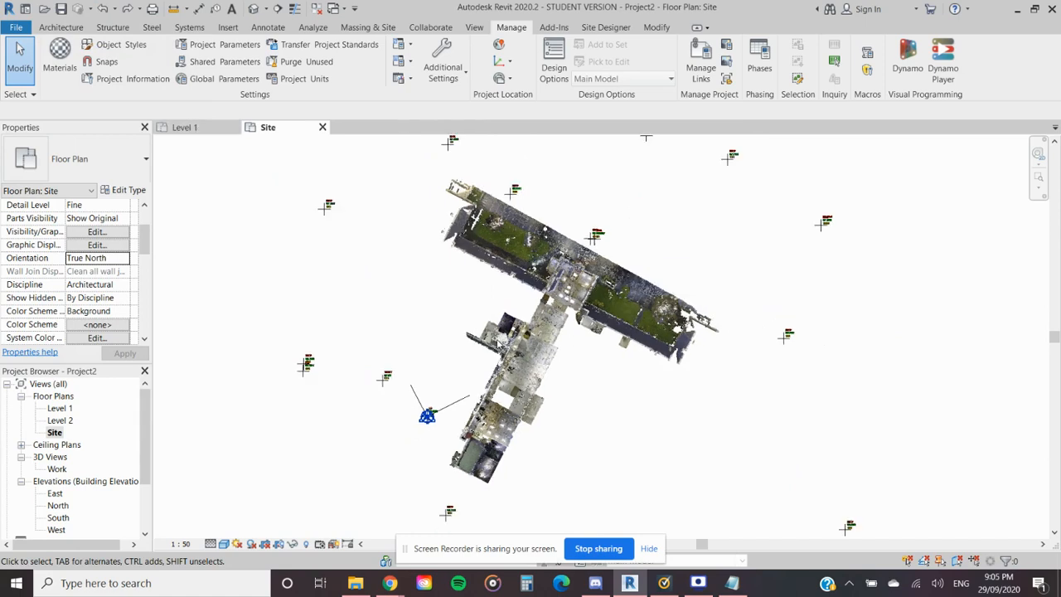
- Set the Site floor plan's orientation to Project North
click(121, 264)
click(93, 271)
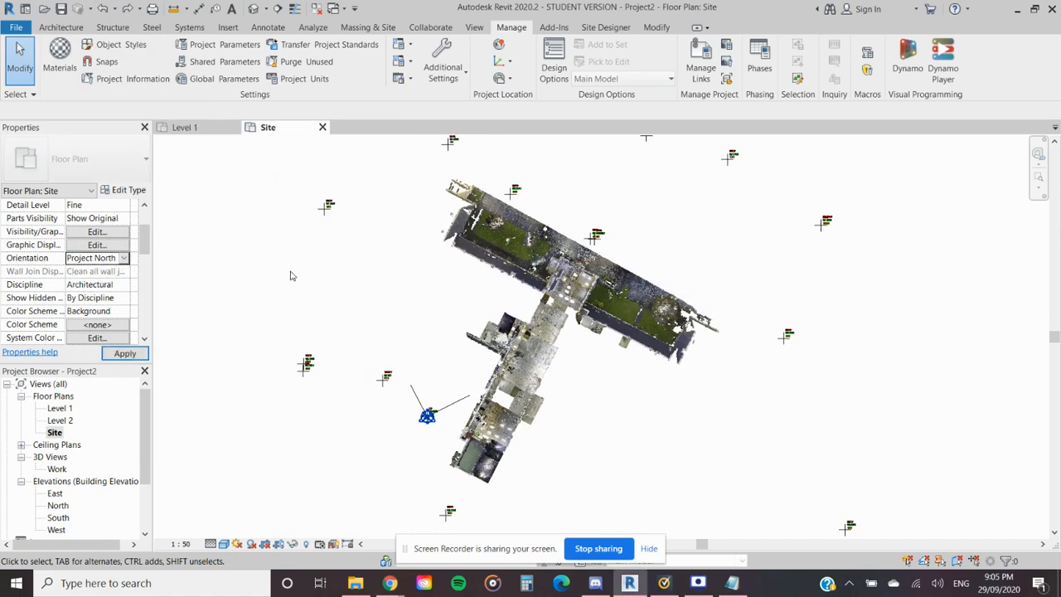
scroll(475, 324, down, 1)
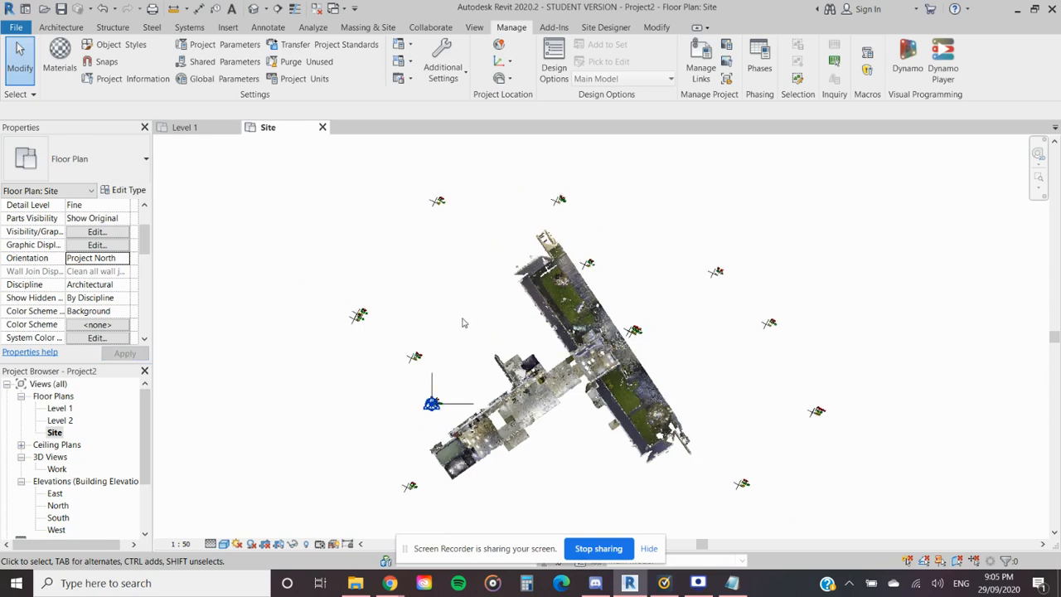
middle_drag(464, 323, 499, 273)
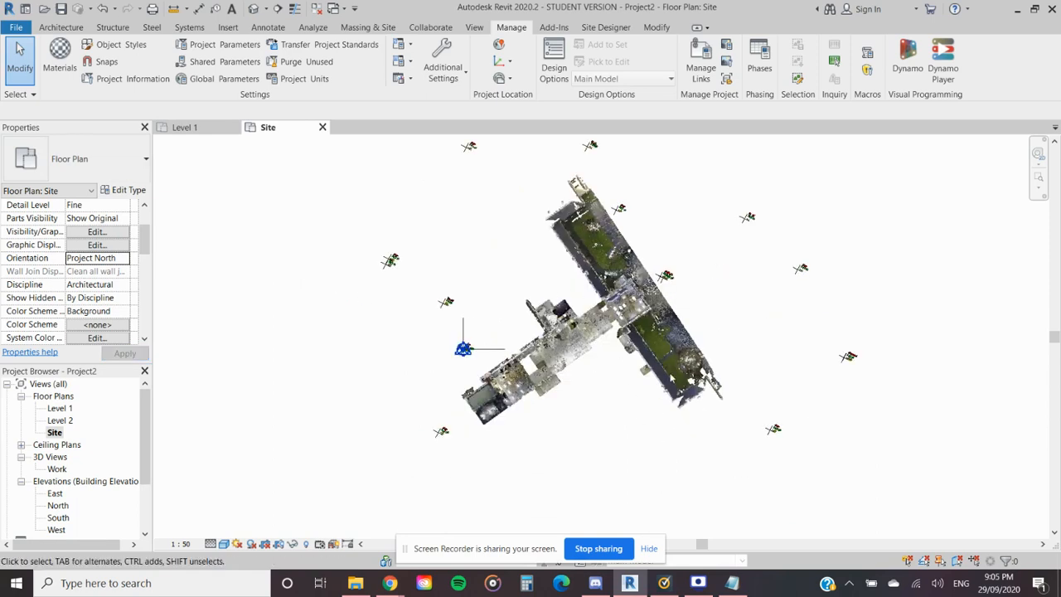
- Rotate Project North to align with the detail line traced along the building, unpinning the Project Base Point and using Align selected line or plane
scroll(601, 359, up, 5)
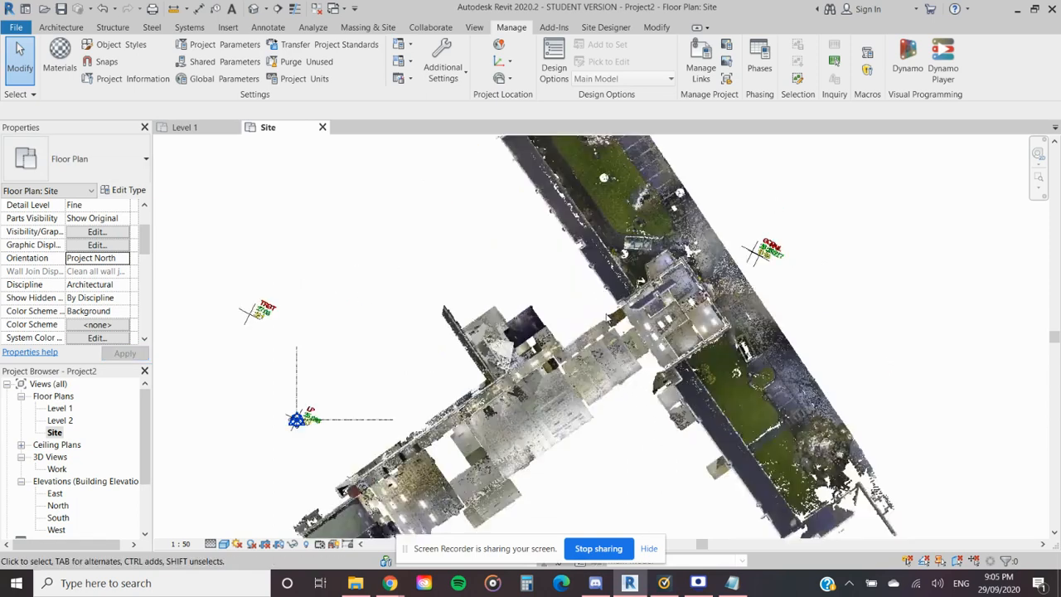
drag(519, 279, 428, 358)
middle_drag(460, 351, 559, 311)
click(512, 27)
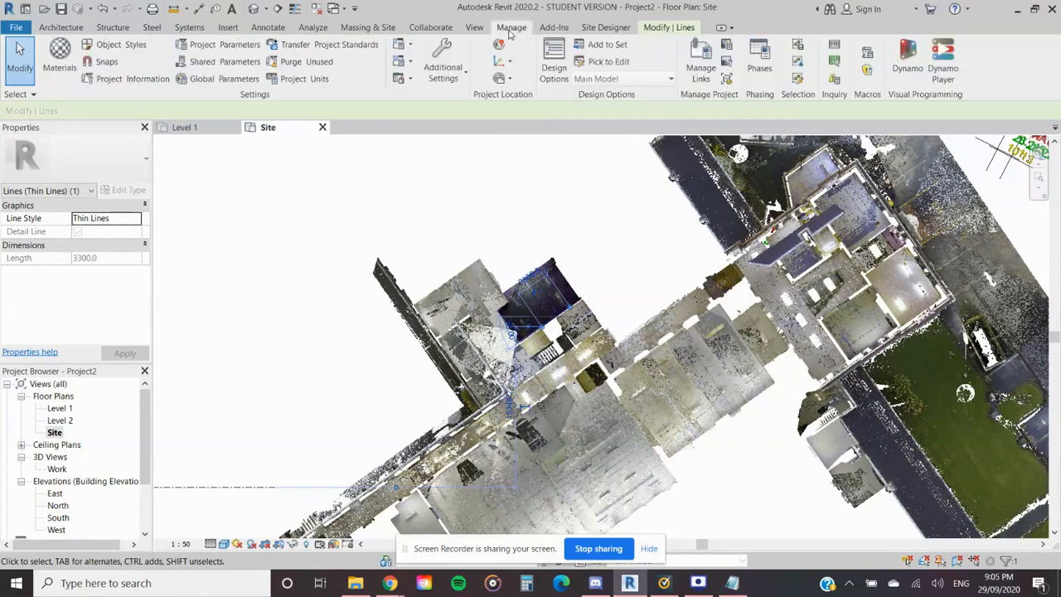
click(509, 79)
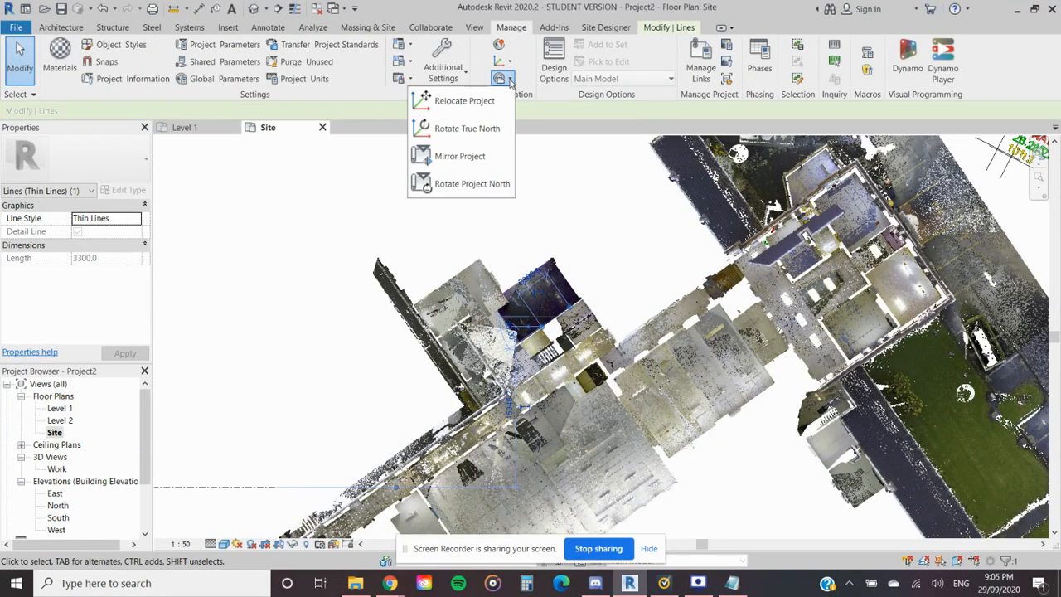
click(481, 184)
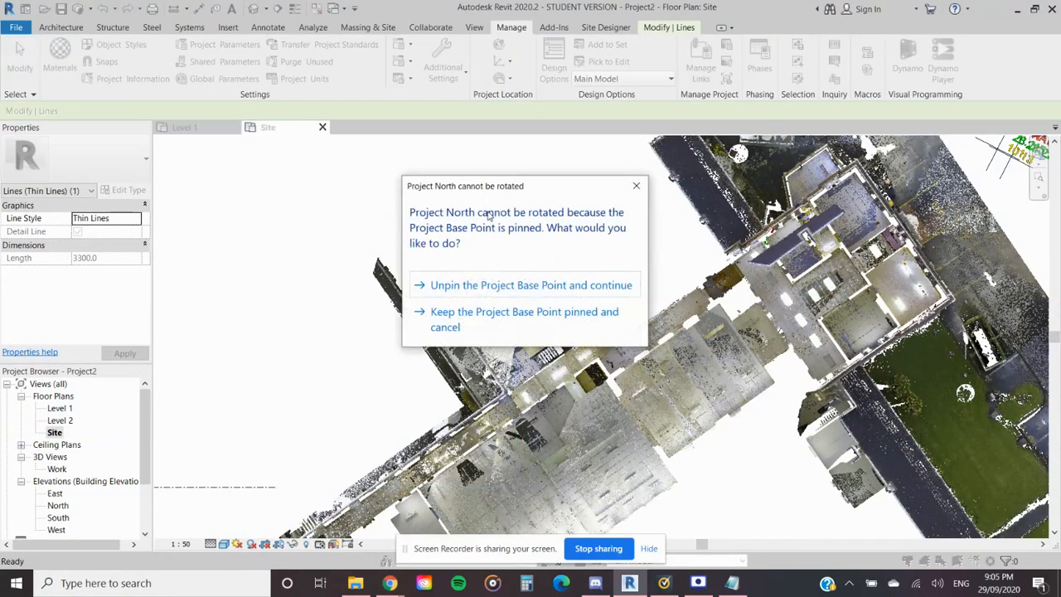
click(519, 286)
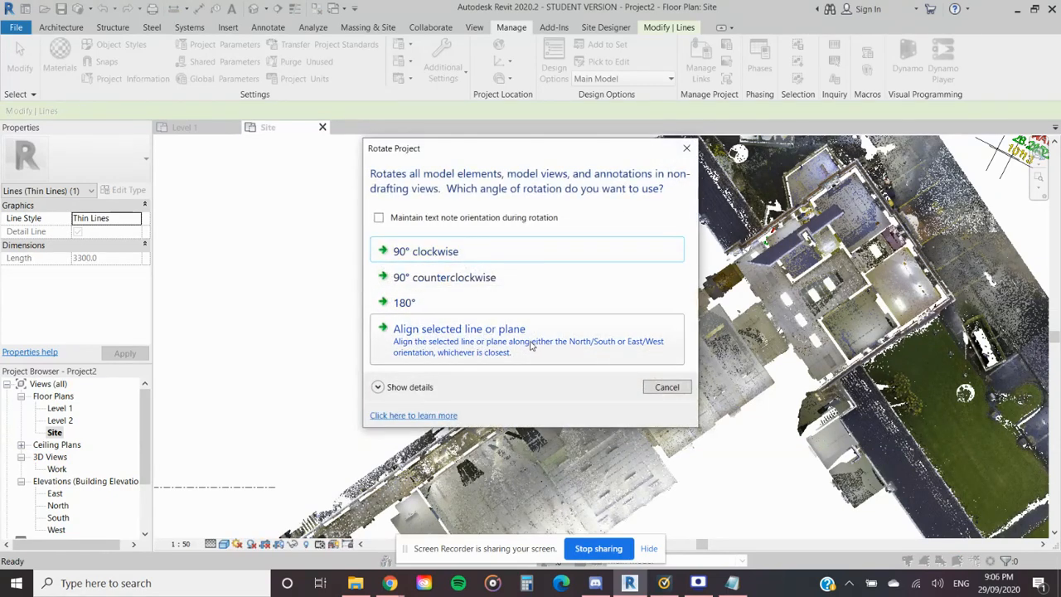
click(479, 344)
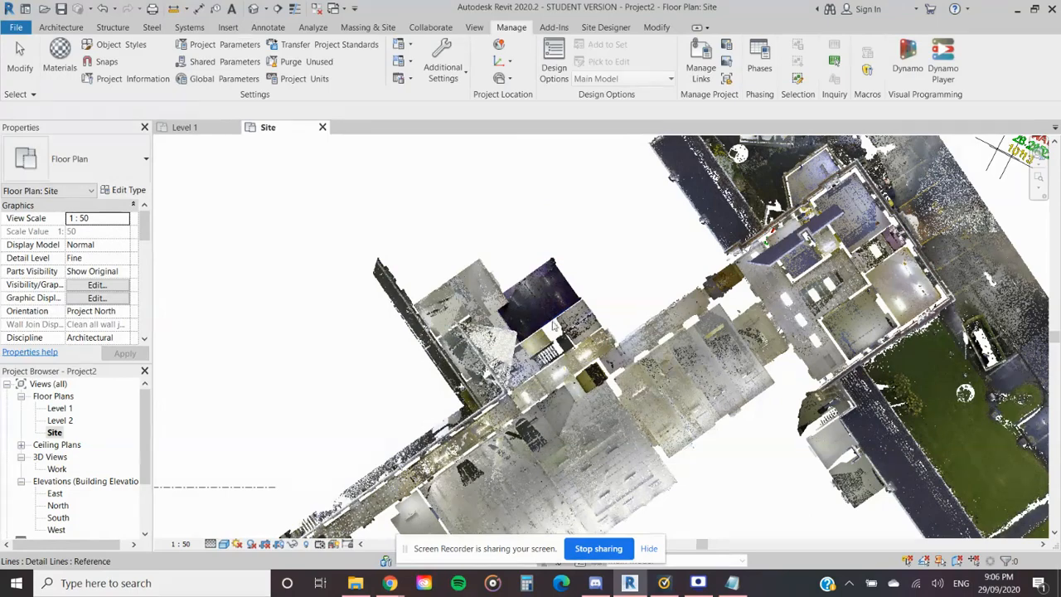
- Examine how the point clouds and survey marks sit in the Site plan after the Project North rotation
scroll(554, 326, up, 4)
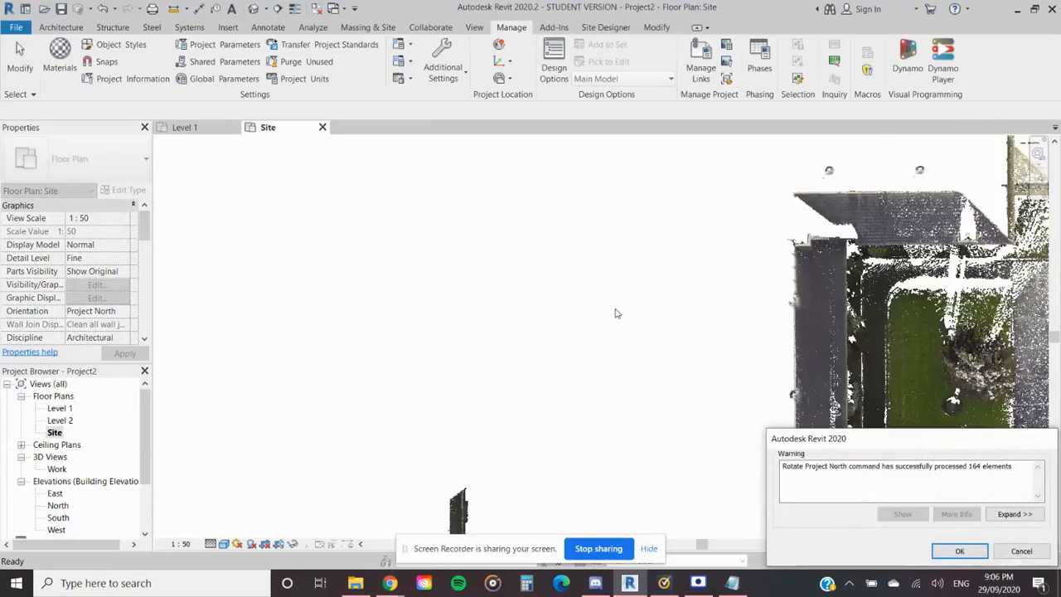
scroll(615, 323, down, 5)
middle_drag(613, 326, 598, 239)
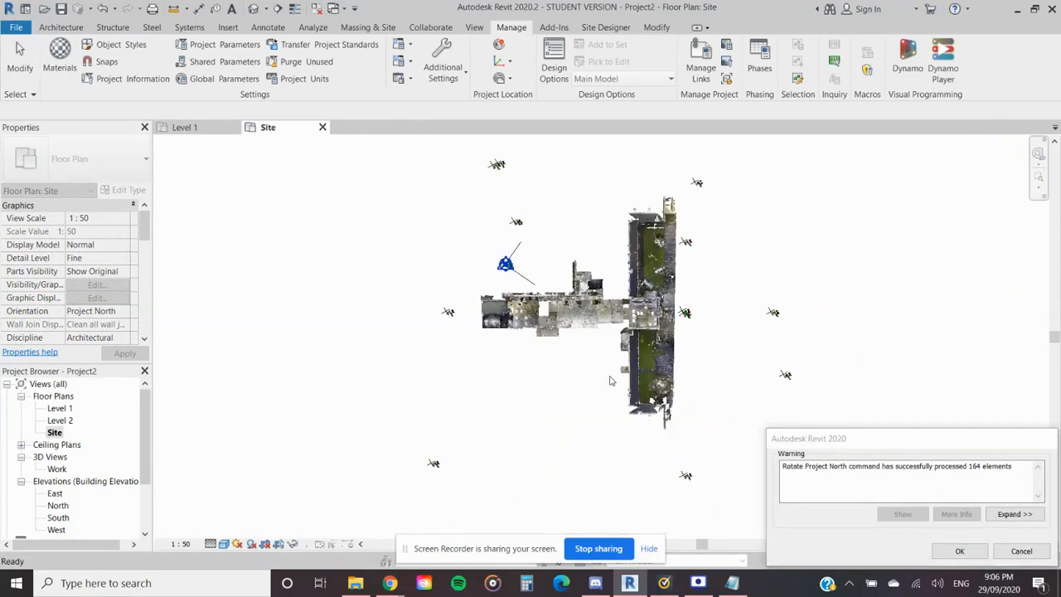
scroll(645, 333, up, 5)
middle_drag(645, 334, 612, 330)
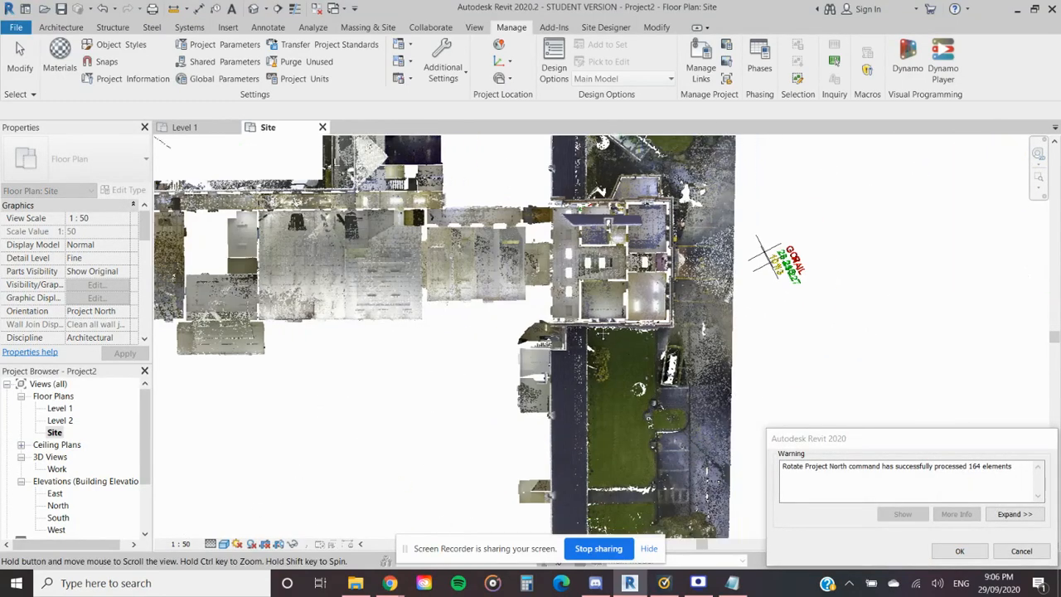
scroll(596, 330, down, 2)
scroll(587, 333, down, 3)
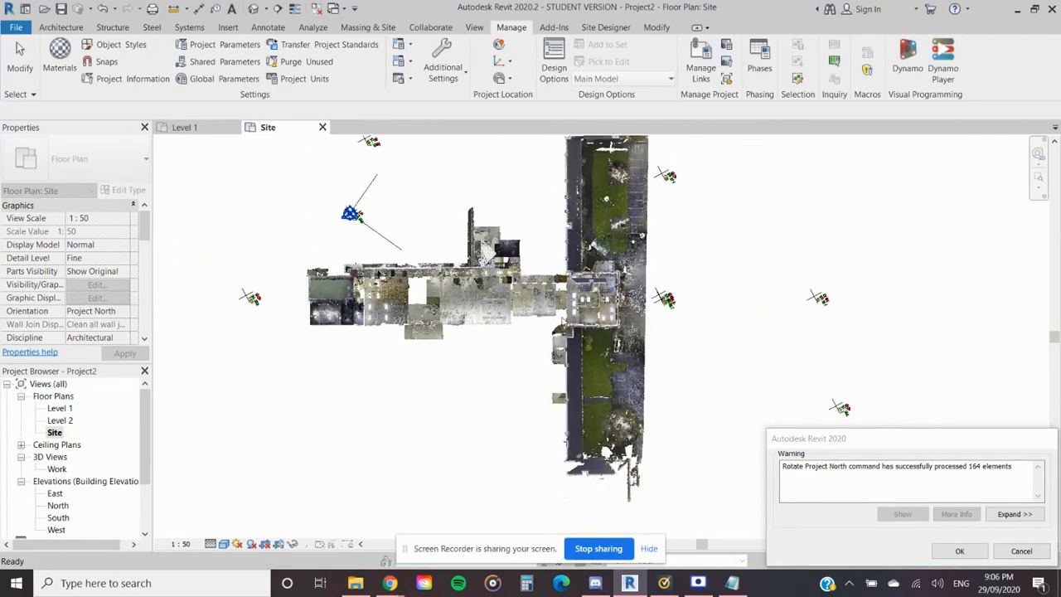
scroll(545, 332, down, 4)
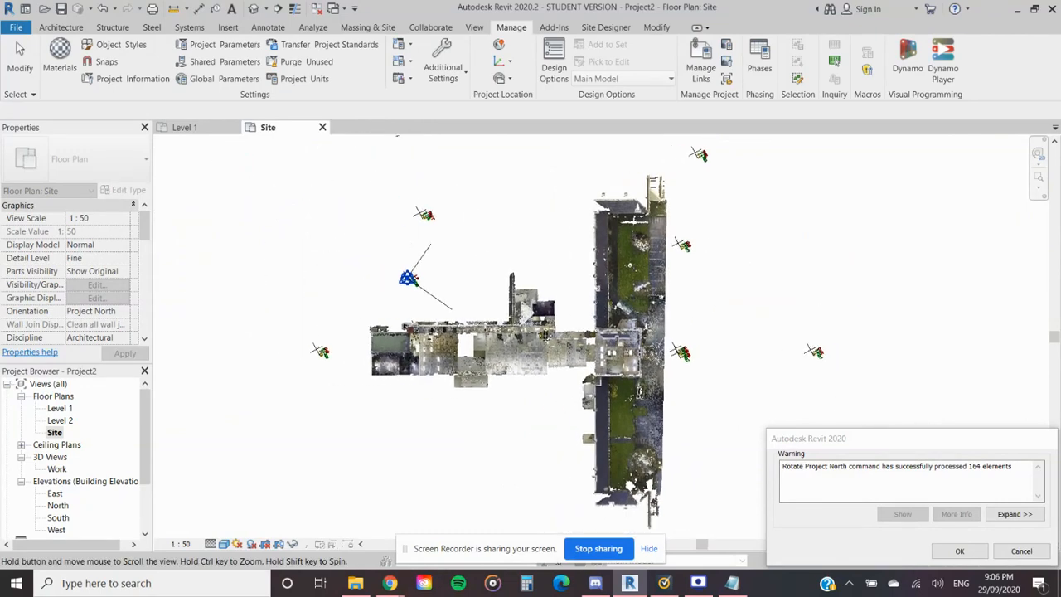
mouse_move(583, 396)
middle_down()
mouse_move(573, 348)
mouse_move(567, 395)
middle_up()
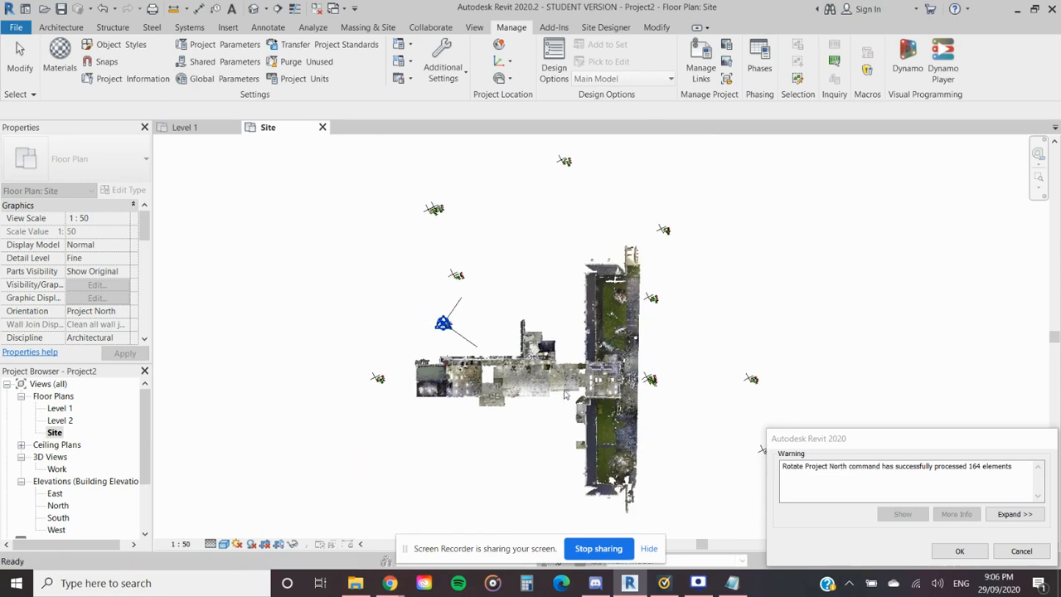
click(960, 551)
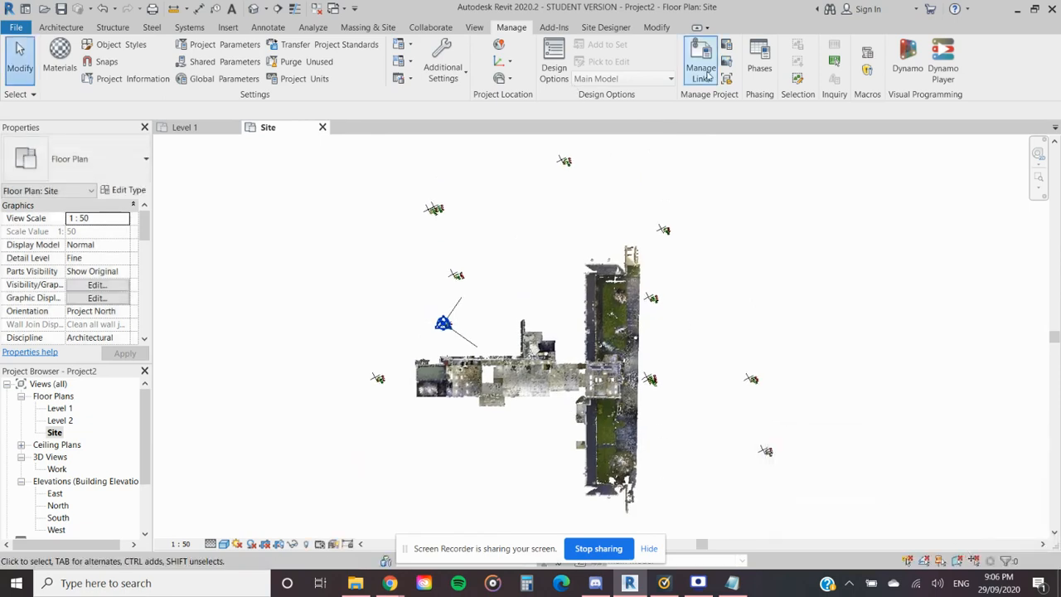
- Rotate Project North by 90° counterclockwise and check the building's orientation in the Site plan
click(501, 78)
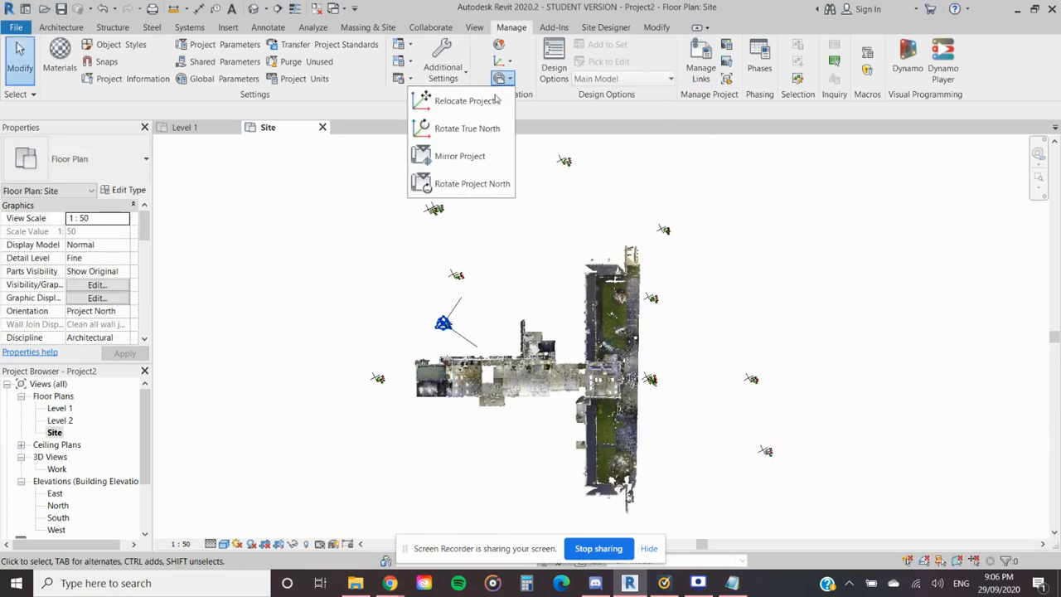
click(477, 184)
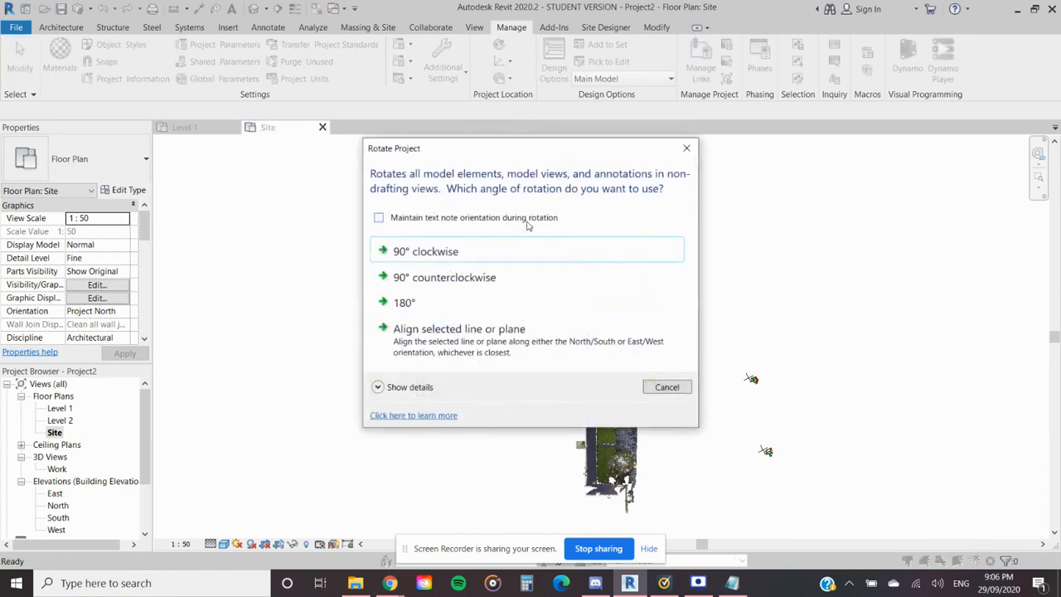
click(464, 282)
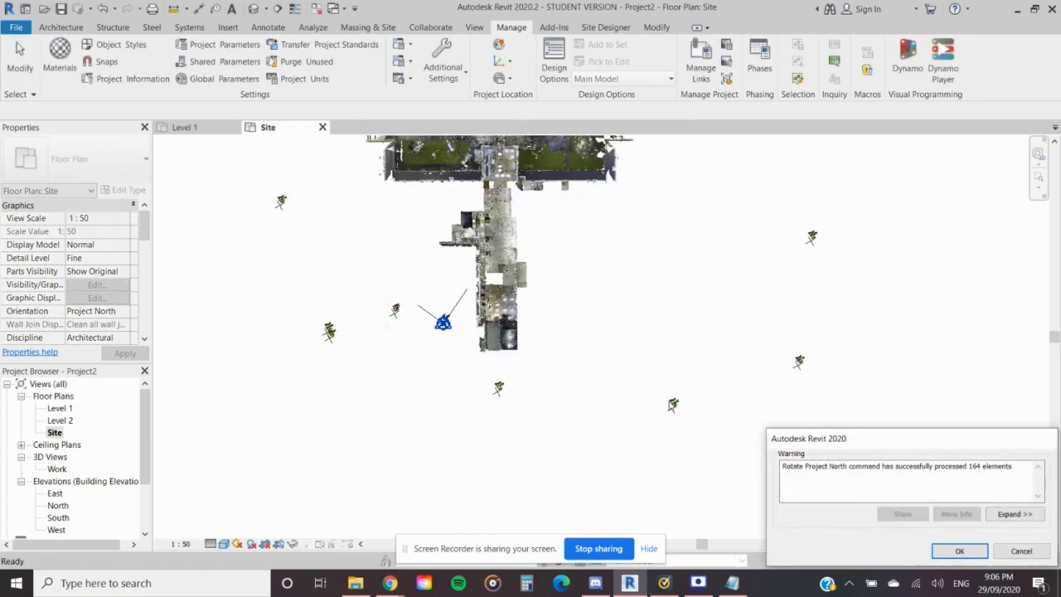
scroll(509, 327, up, 5)
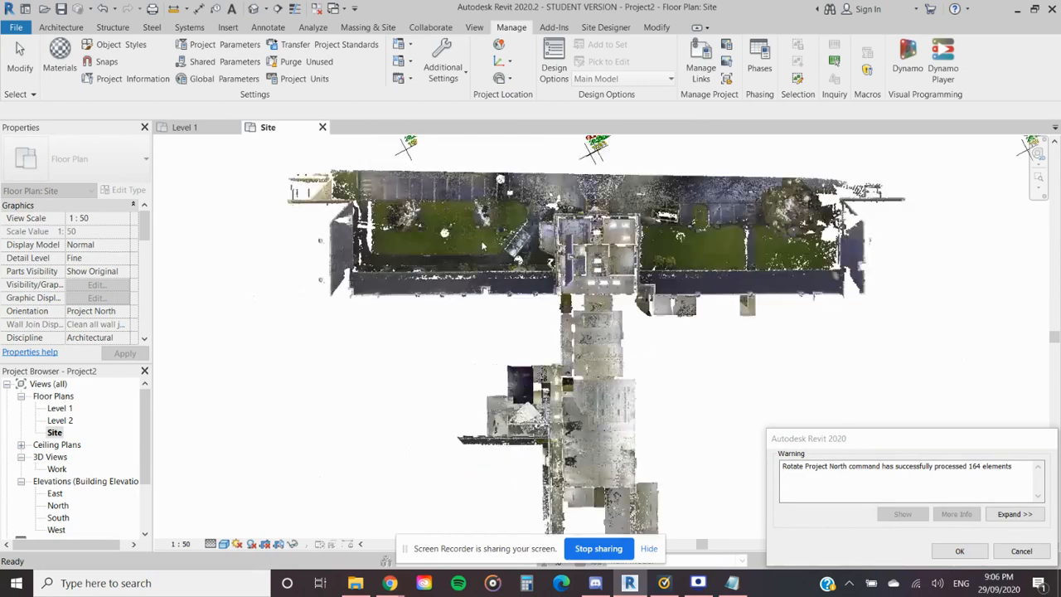
scroll(614, 335, up, 2)
middle_drag(614, 336, 543, 280)
scroll(544, 281, down, 2)
click(951, 551)
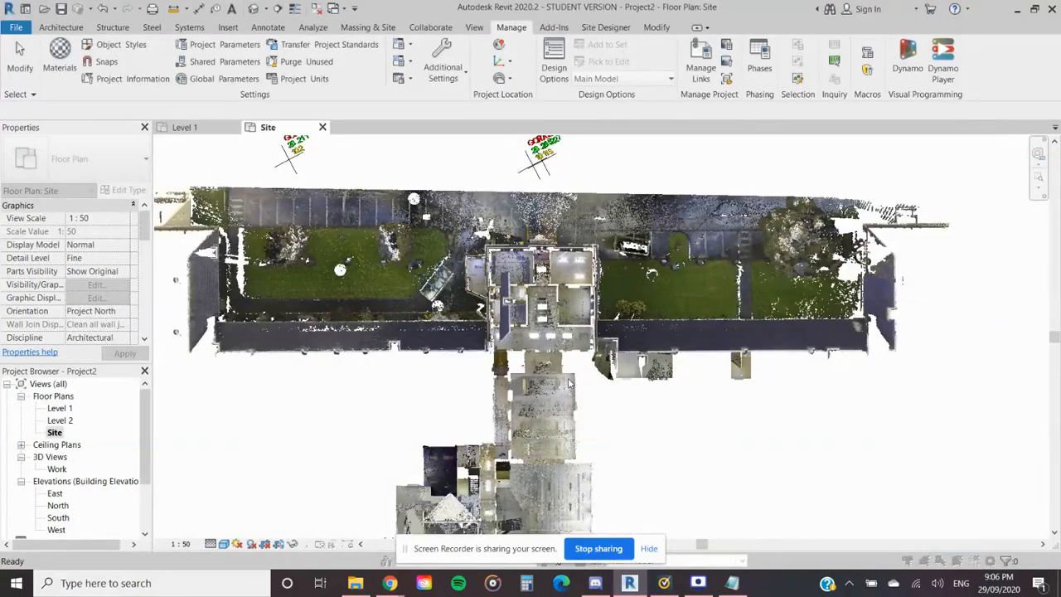
scroll(591, 420, down, 2)
middle_drag(591, 420, 628, 352)
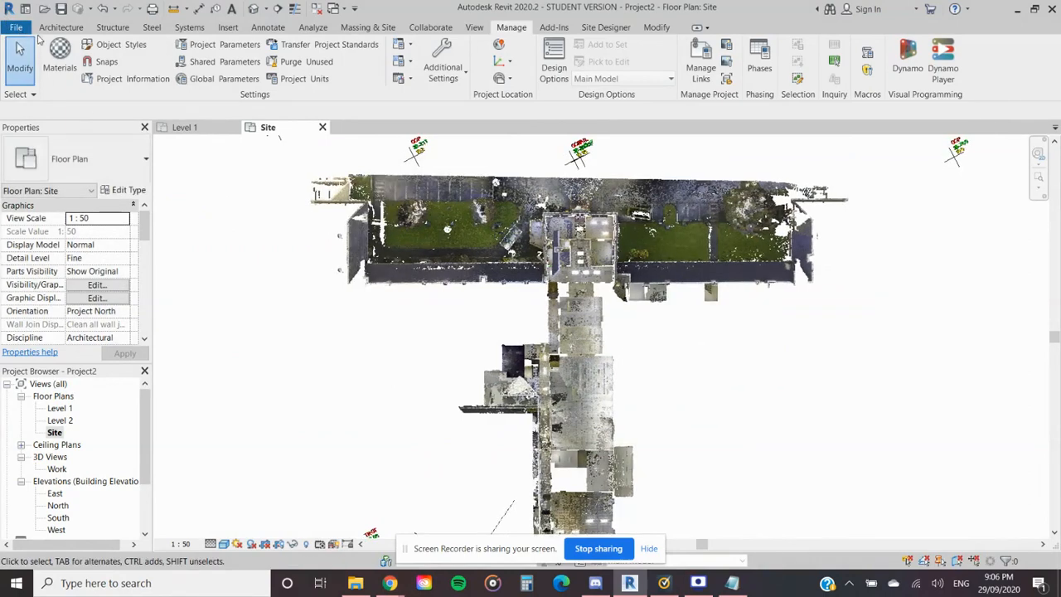
click(27, 30)
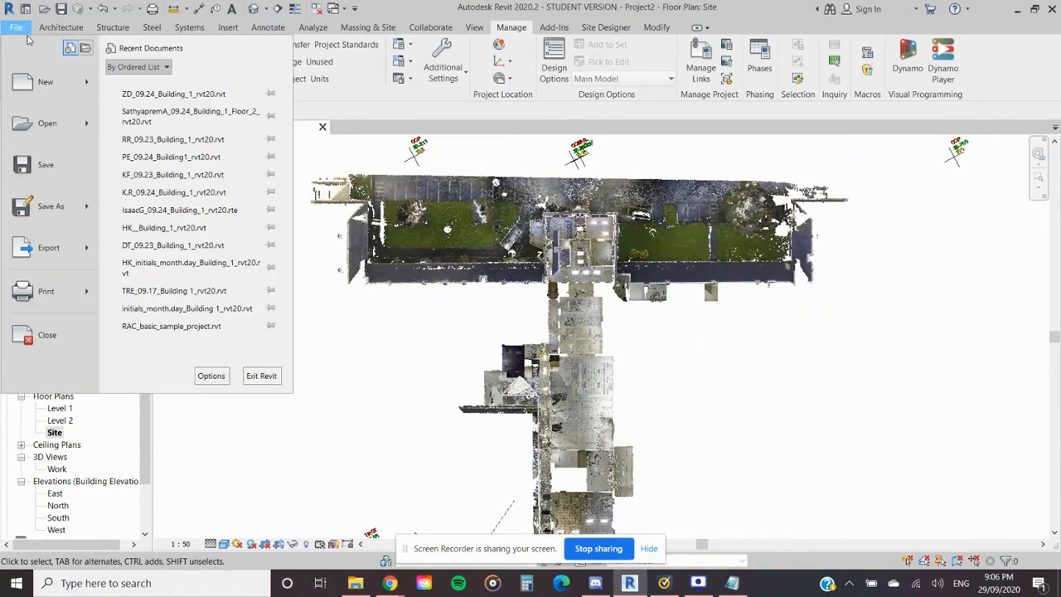
mouse_move(83, 209)
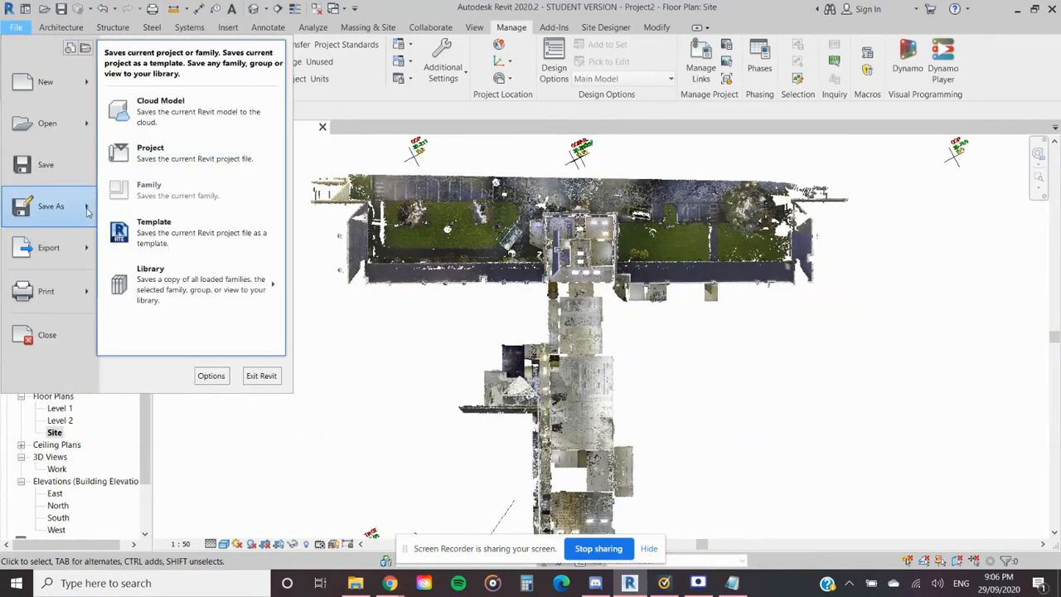
click(211, 376)
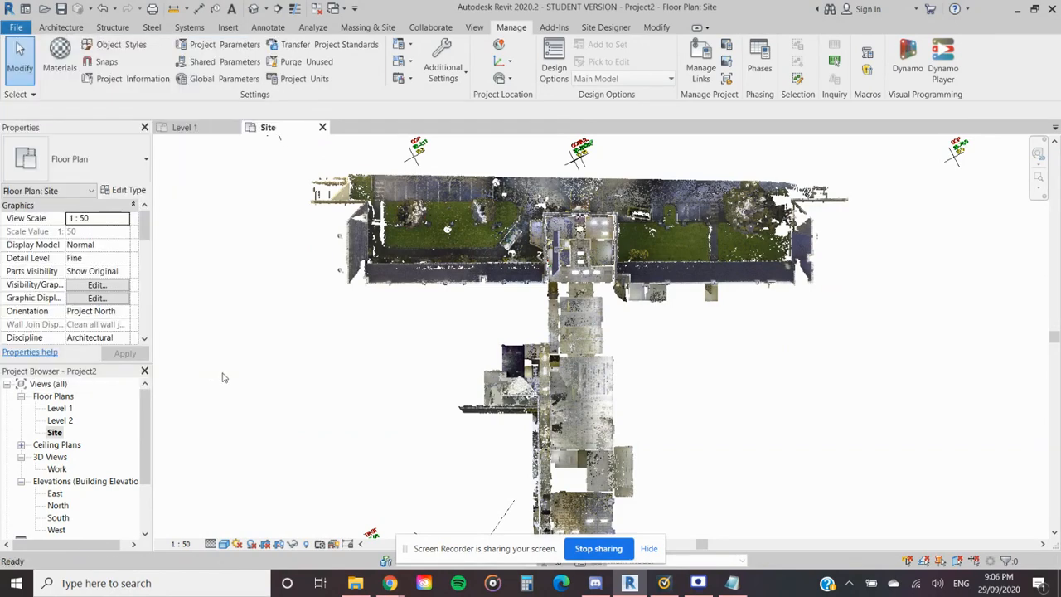
click(663, 37)
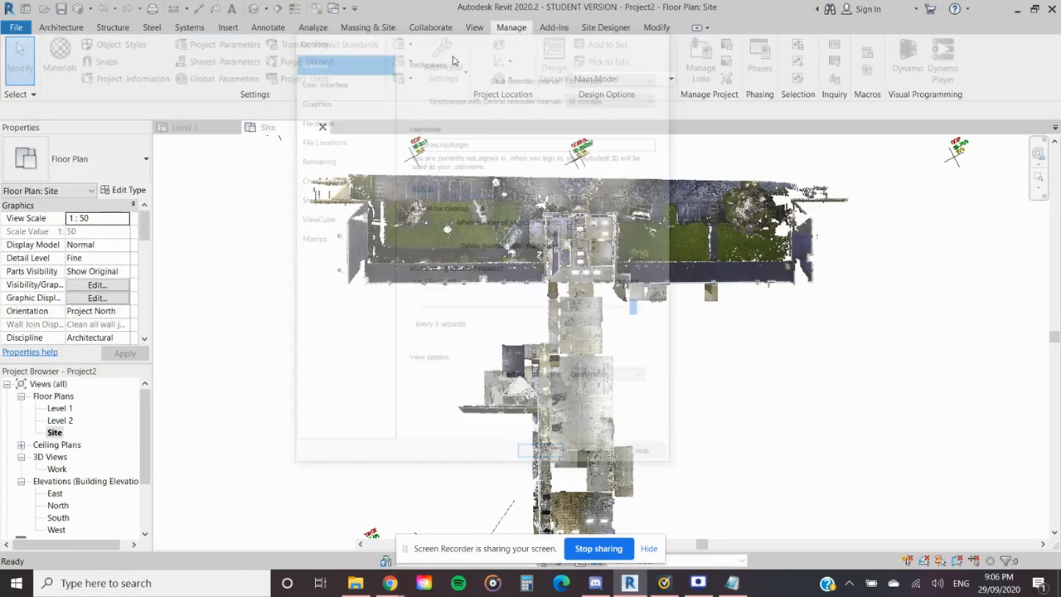
- Start saving the model as a new project file and browse to the Revit folder
click(15, 28)
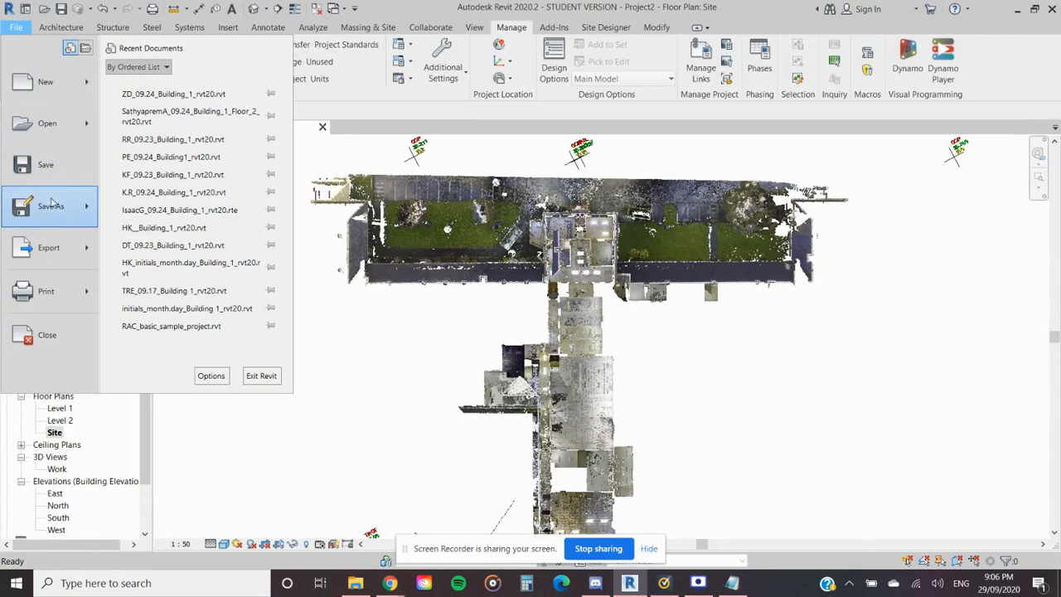
mouse_move(81, 213)
click(157, 149)
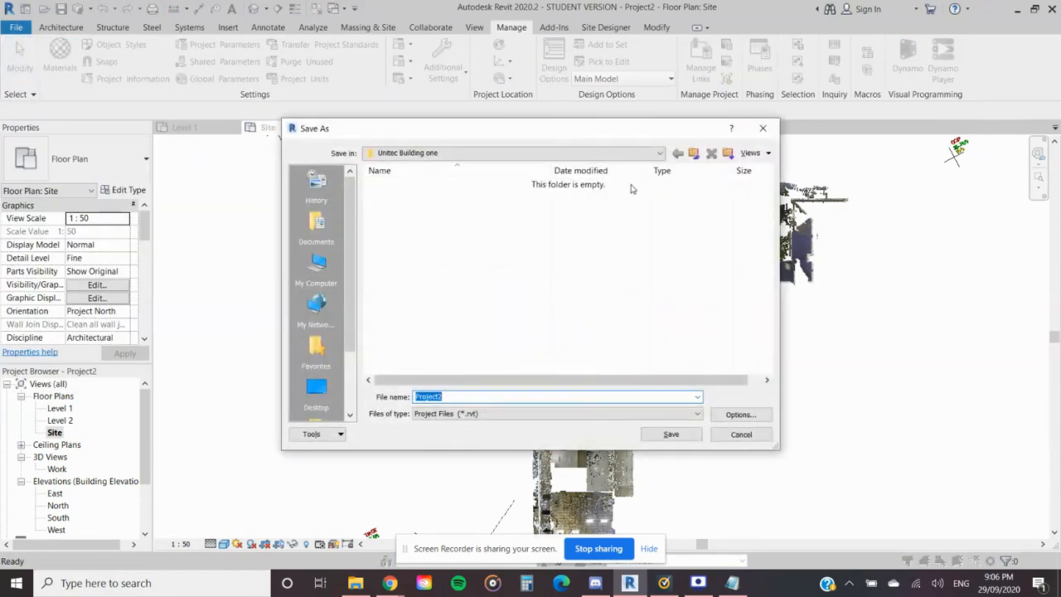
click(693, 154)
double_click(431, 185)
- Create a new folder named FEDERATED inside the Revit folder
right_click(434, 322)
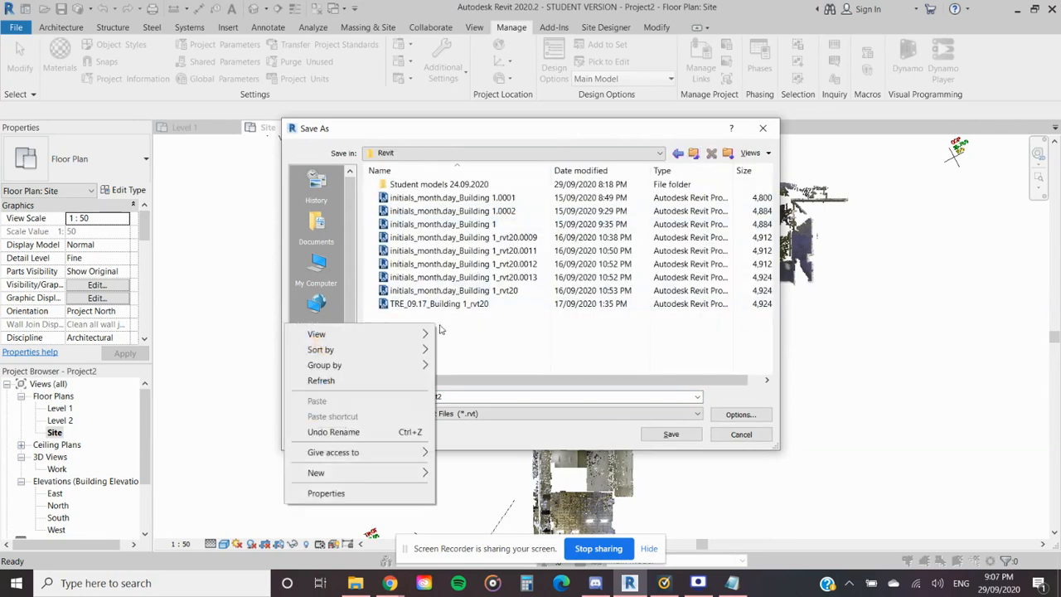
mouse_move(395, 479)
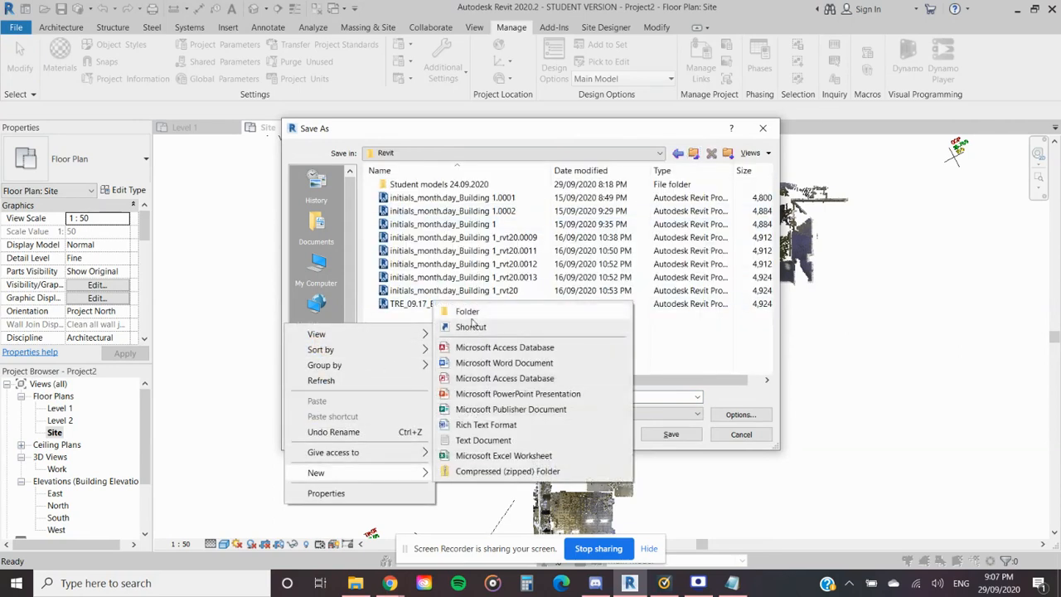
click(477, 315)
text(F)
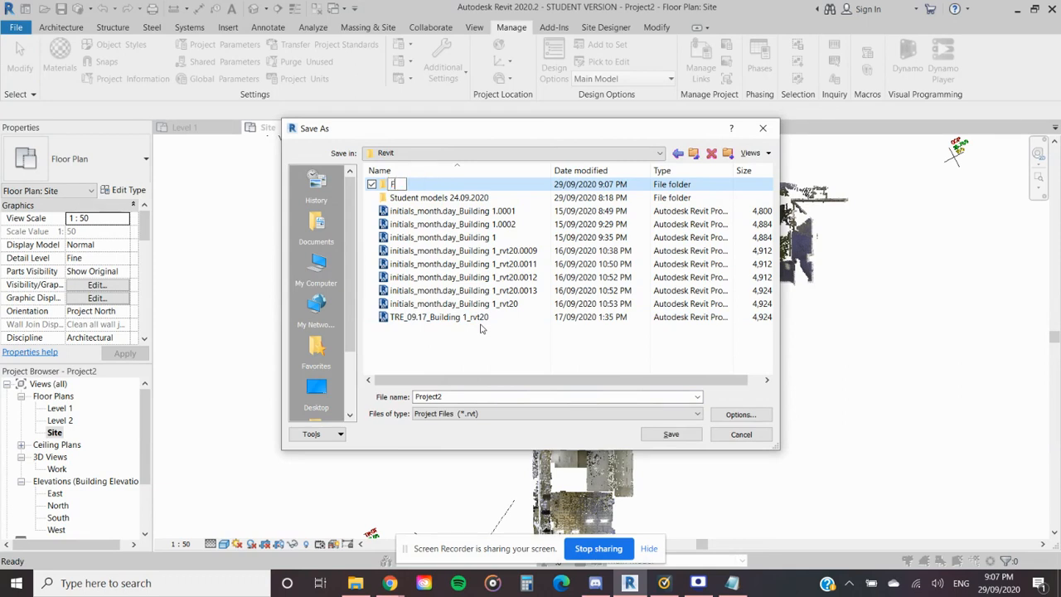
text(EDERATED)
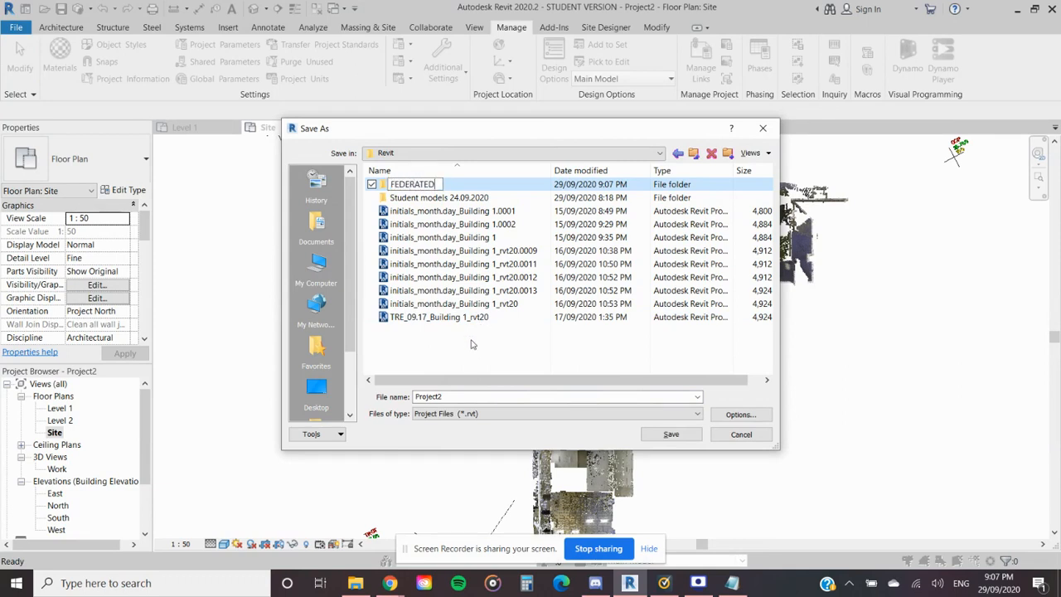
key(Return)
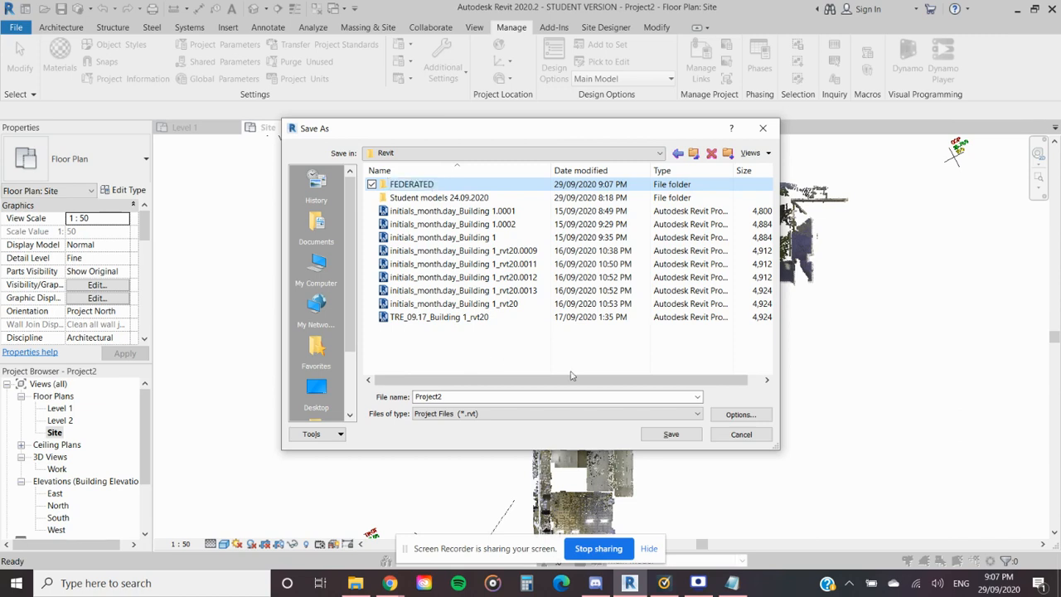
- Set the maximum number of backups to 2 in the file save options
click(740, 414)
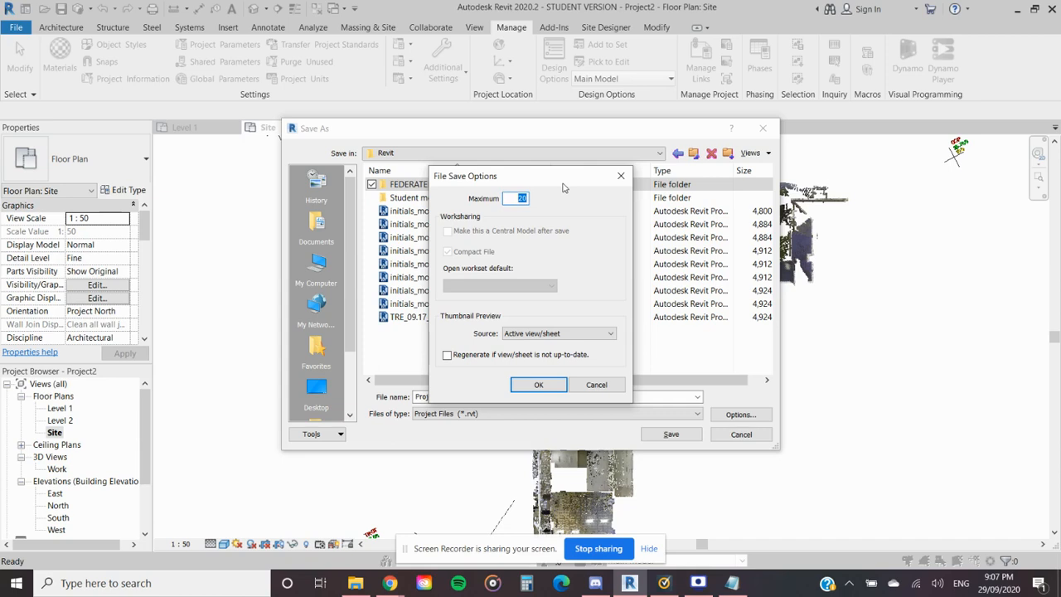
text(2)
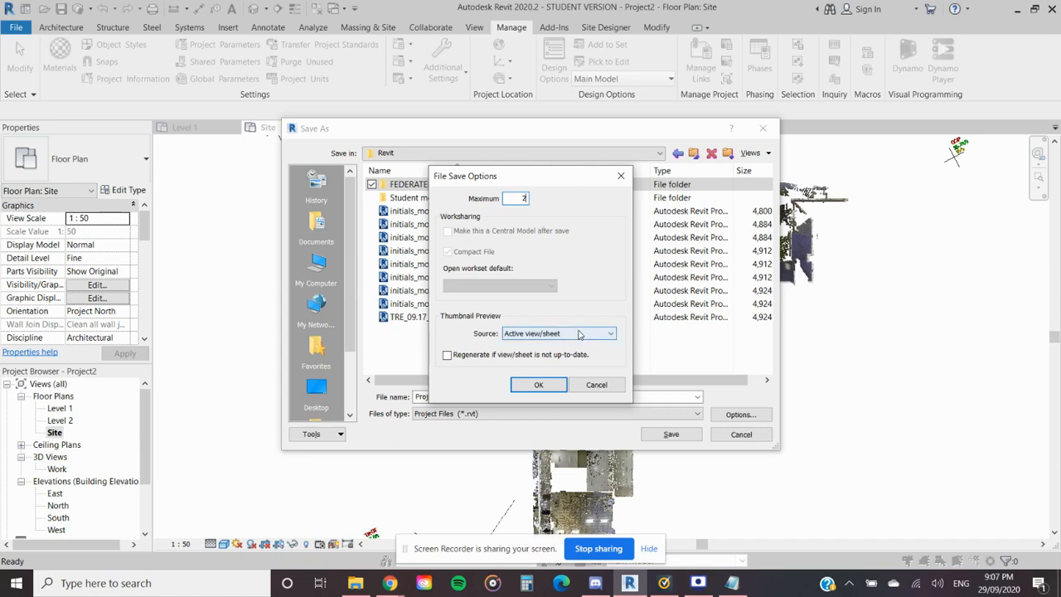
click(538, 386)
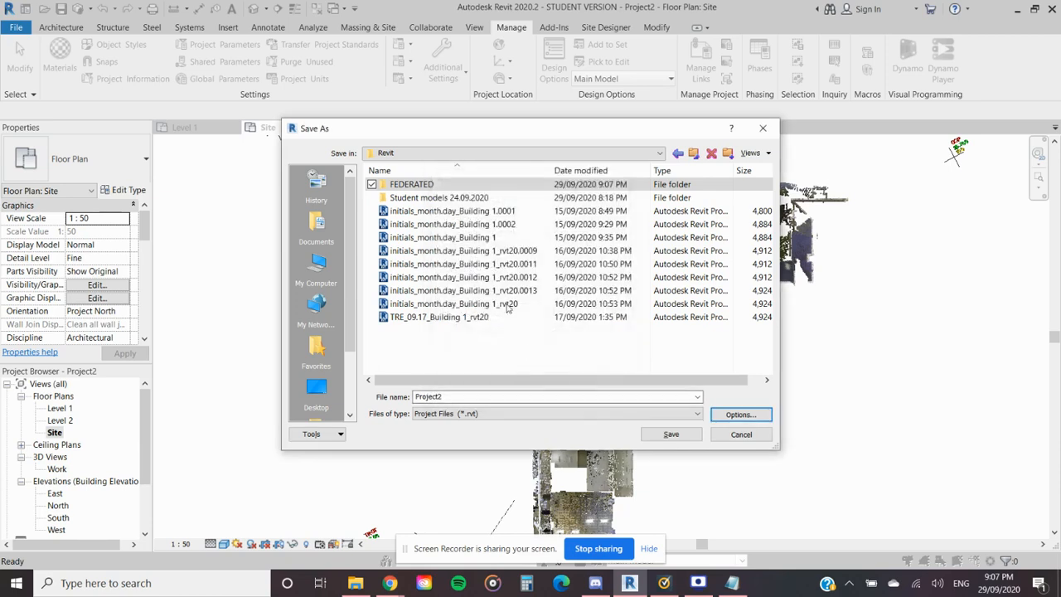
- Name the project file "Unitec Building 1_Federated model"
double_click(489, 396)
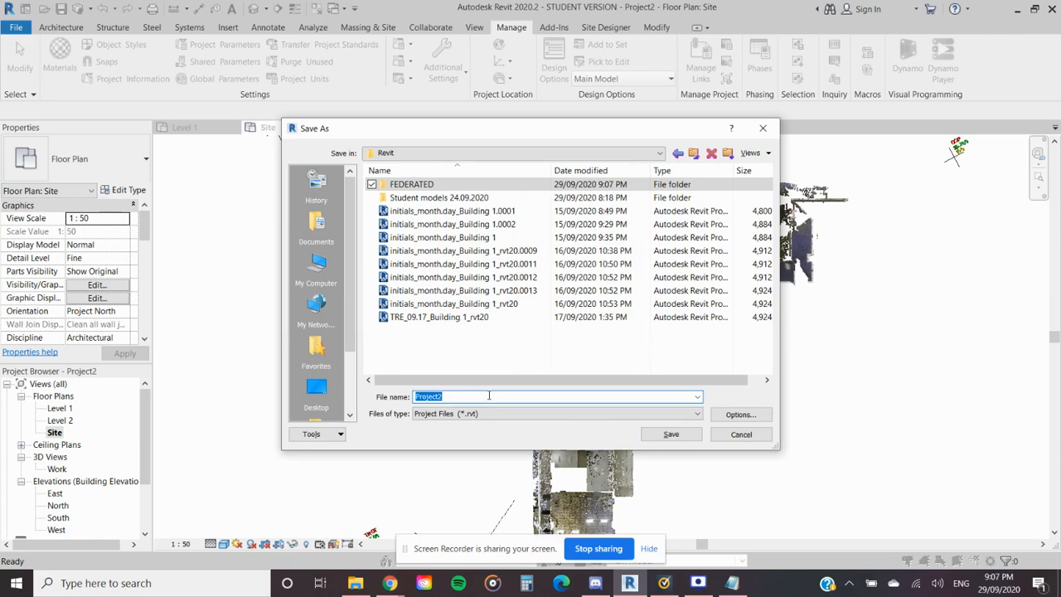
text(Fed)
text(erated model)
text(U)
text(ni)
text(tec Build)
text(ing )
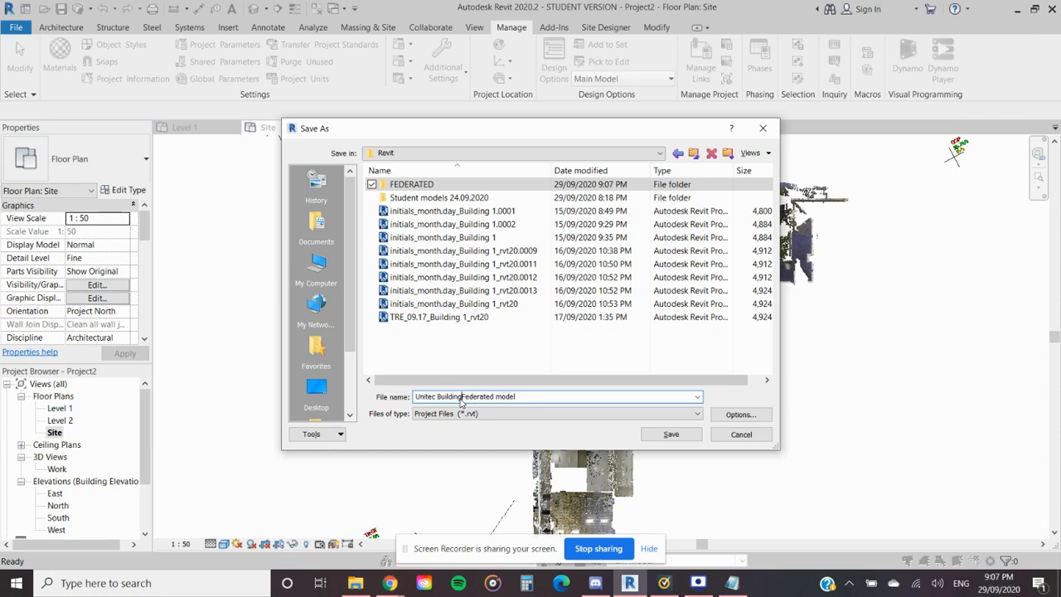
text(1)
key(BackSpace)
text(_)
key(shift+Left)
text(29)
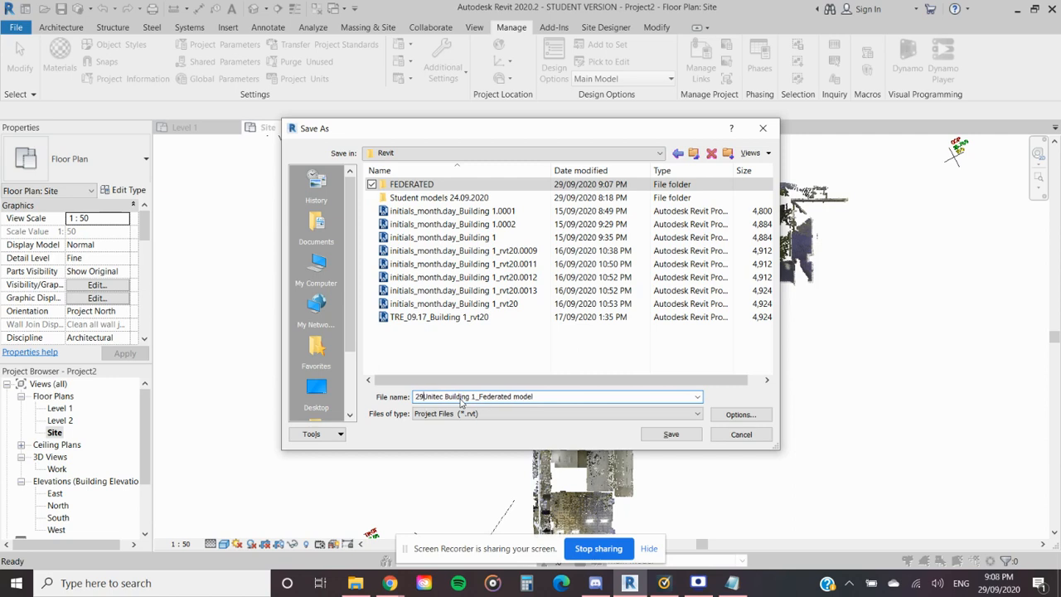
key(BackSpace)
key(BackSpace)
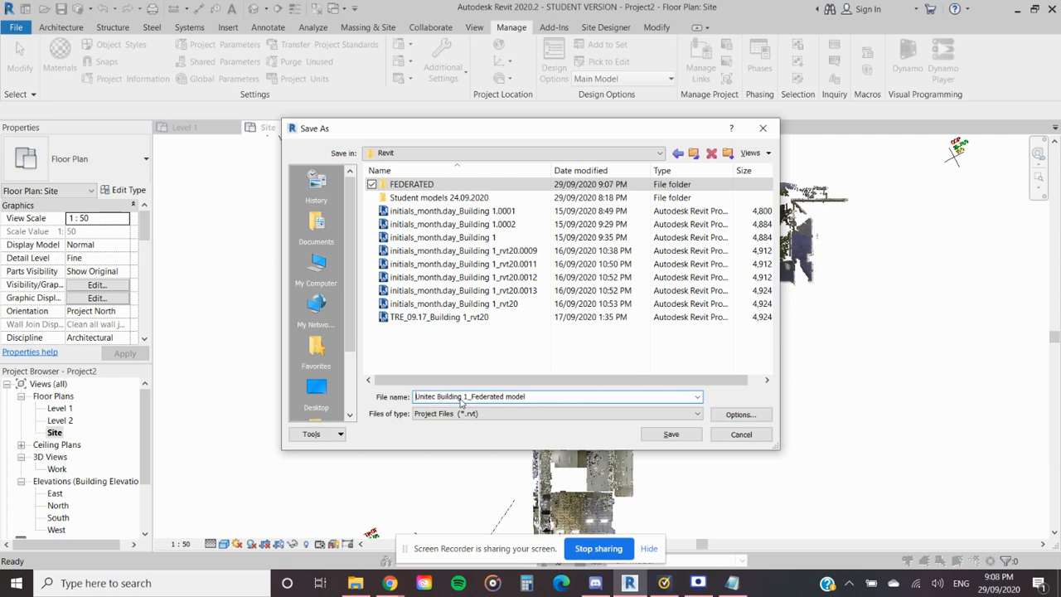
- Prefix the project file name with the date 09.29 followed by an underscore
text(09.)
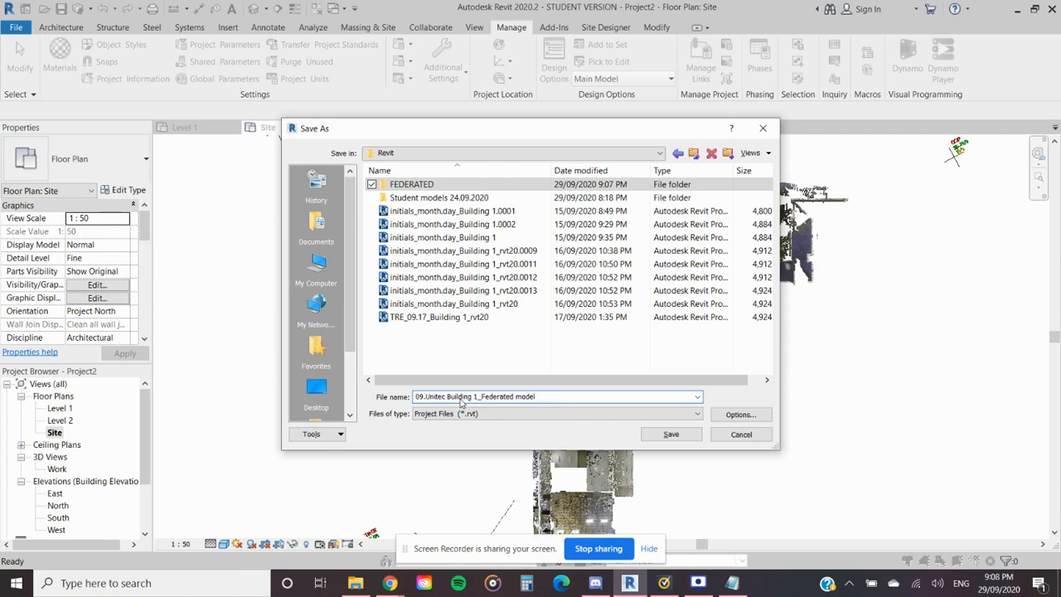
text(29_)
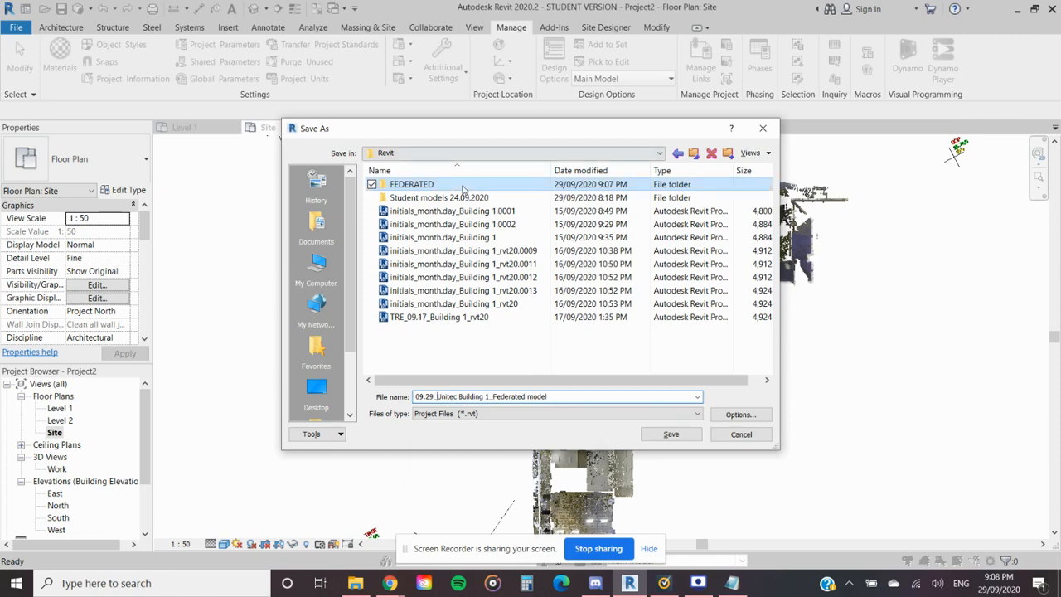
- Save the project in the FEDERATED folder without saving the changed position back to the linked GCP drawing
double_click(419, 190)
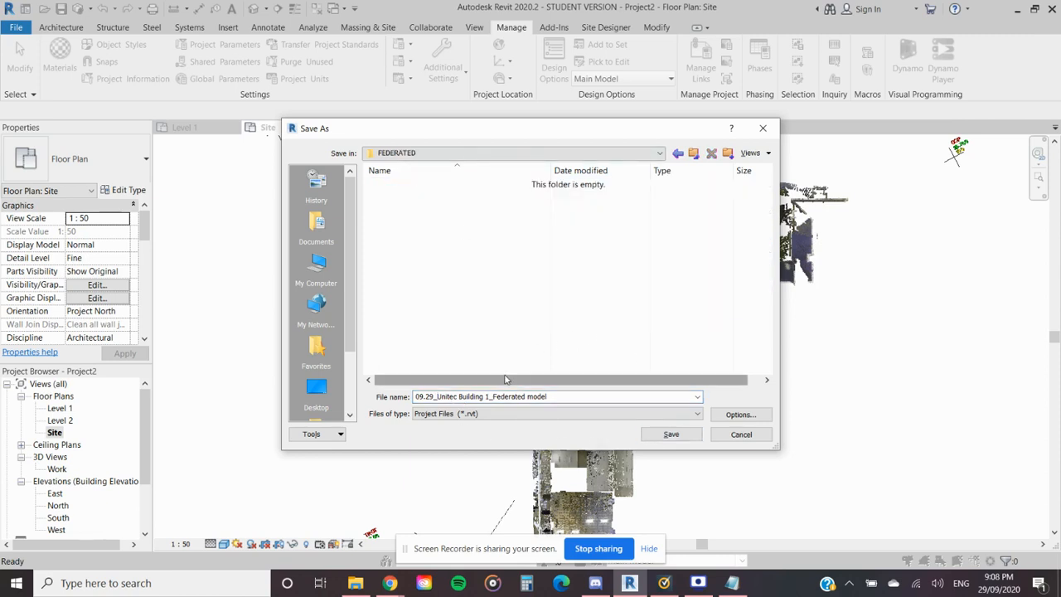
click(488, 413)
click(485, 418)
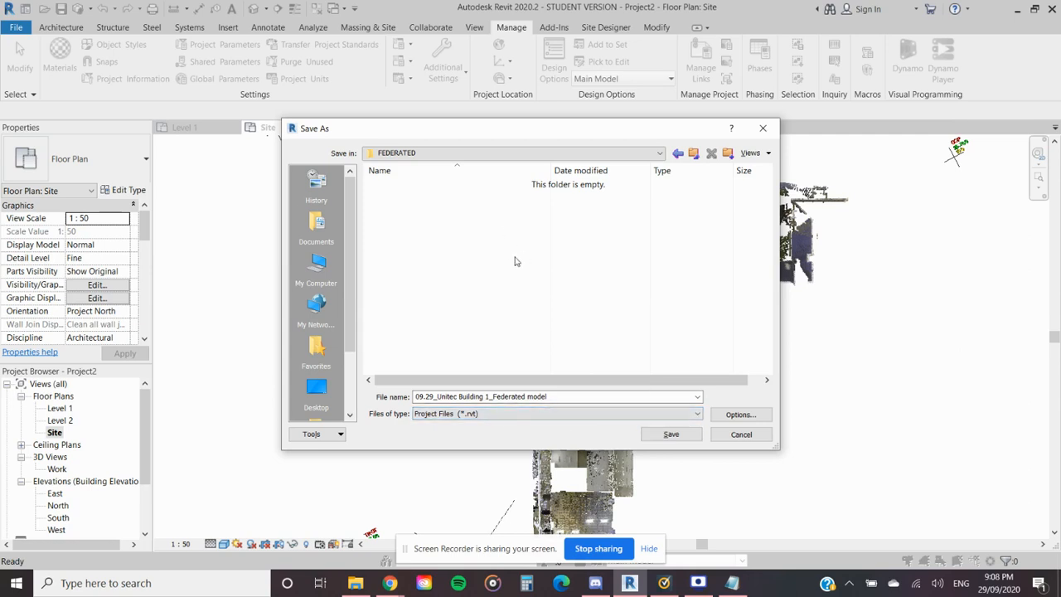
click(656, 442)
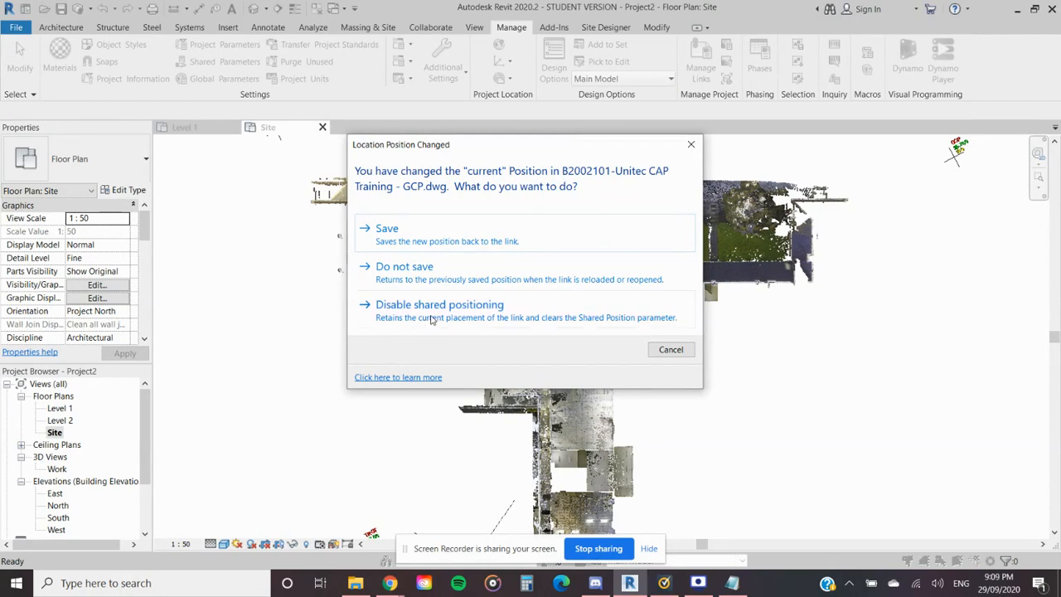
click(421, 283)
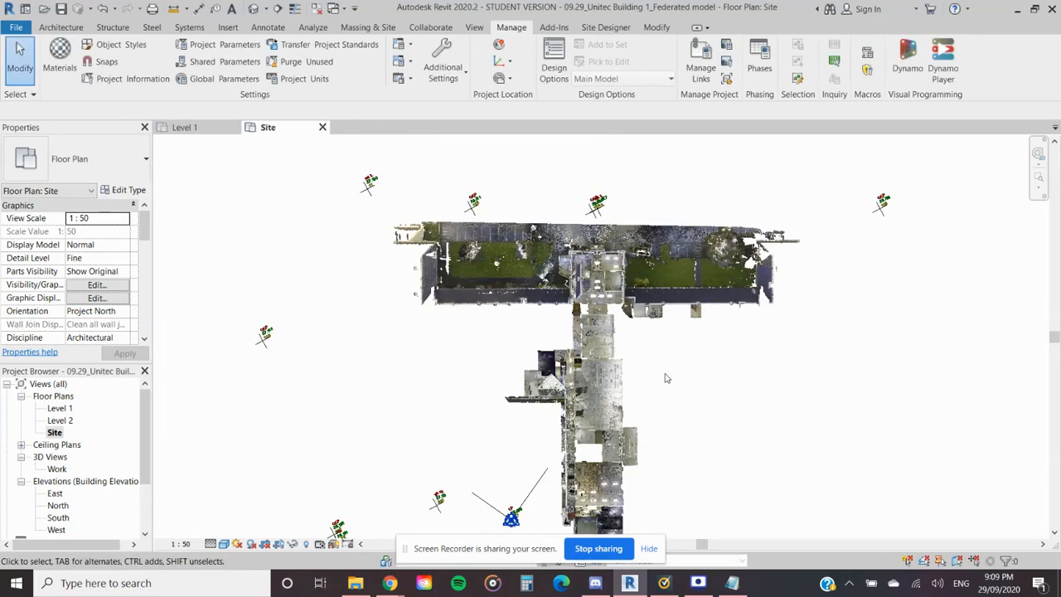
- Open the Level 1 floor plan and check the point cloud visibility settings for that view
scroll(668, 378, down, 4)
middle_drag(669, 348, 655, 378)
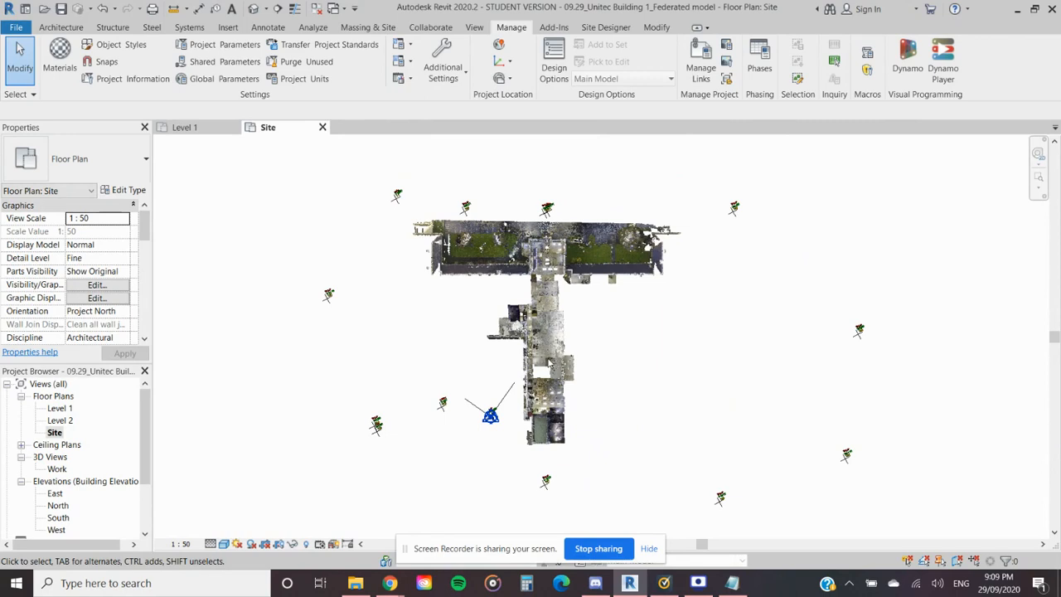
double_click(61, 408)
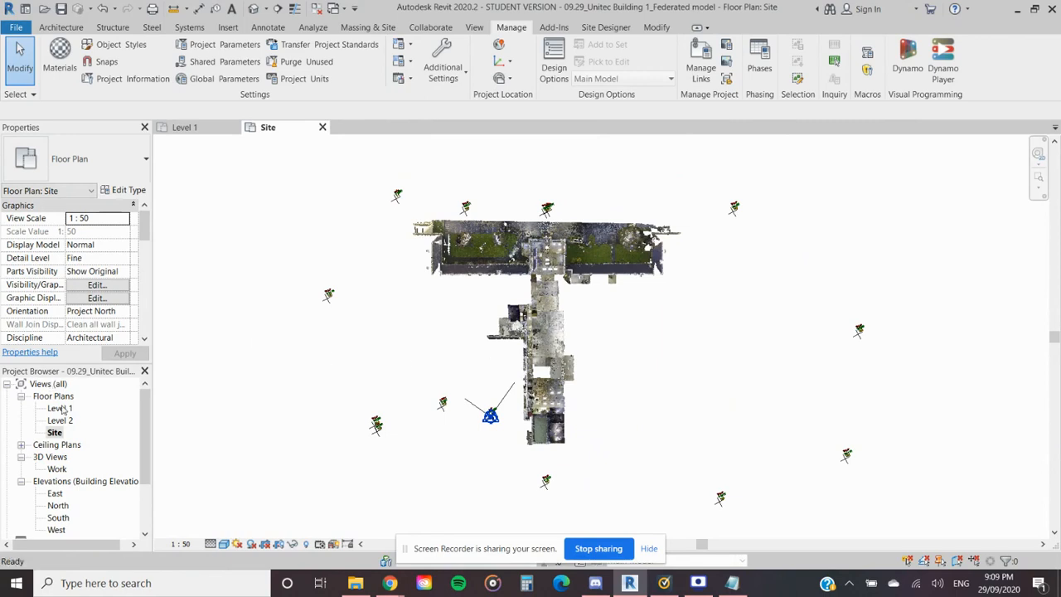
scroll(594, 336, down, 6)
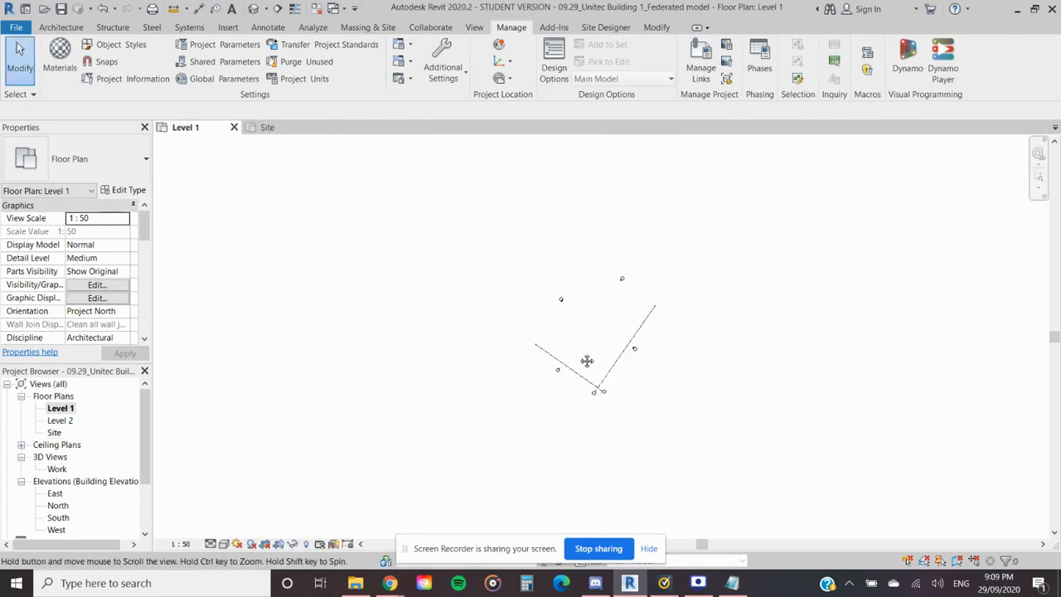
key(v)
key(g)
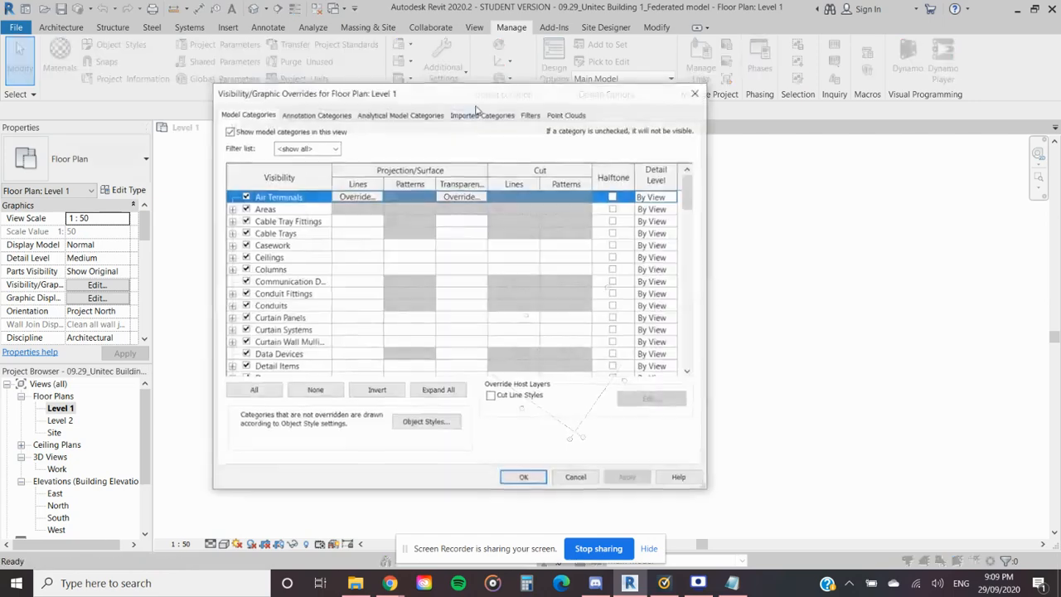
click(565, 115)
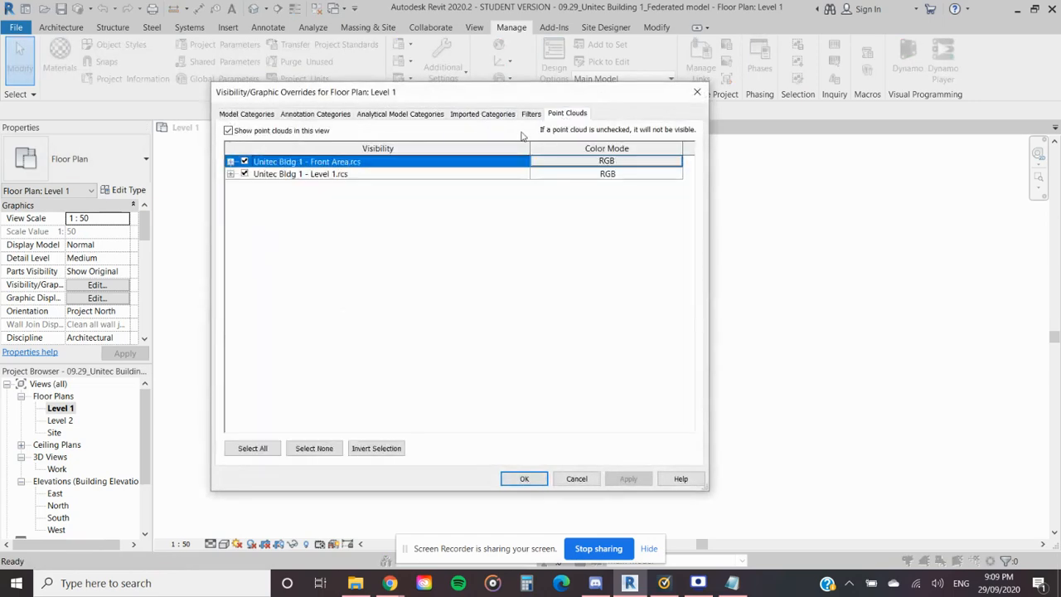
click(697, 91)
- In the Site plan, draw a vertical section line through the centre of the building, from beyond its north side to beyond its south end
double_click(54, 432)
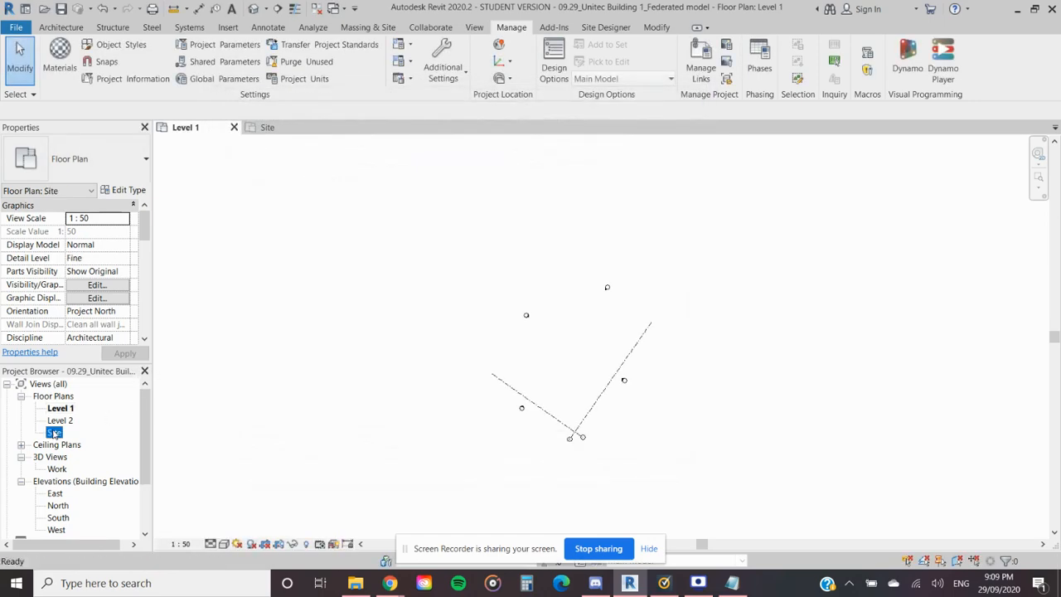
scroll(519, 325, down, 2)
middle_drag(485, 322, 513, 307)
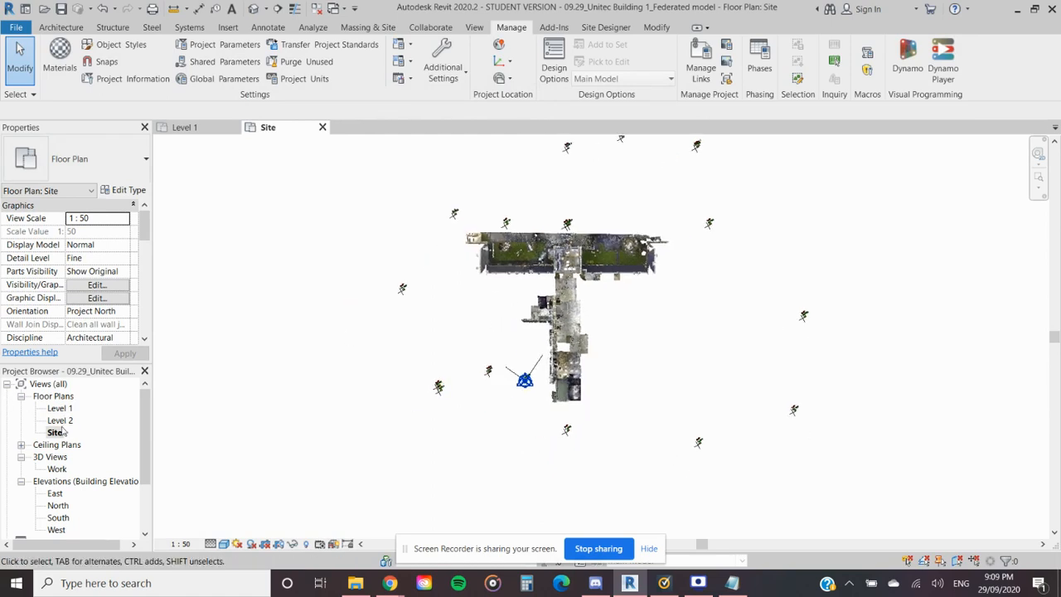
key(s)
key(e)
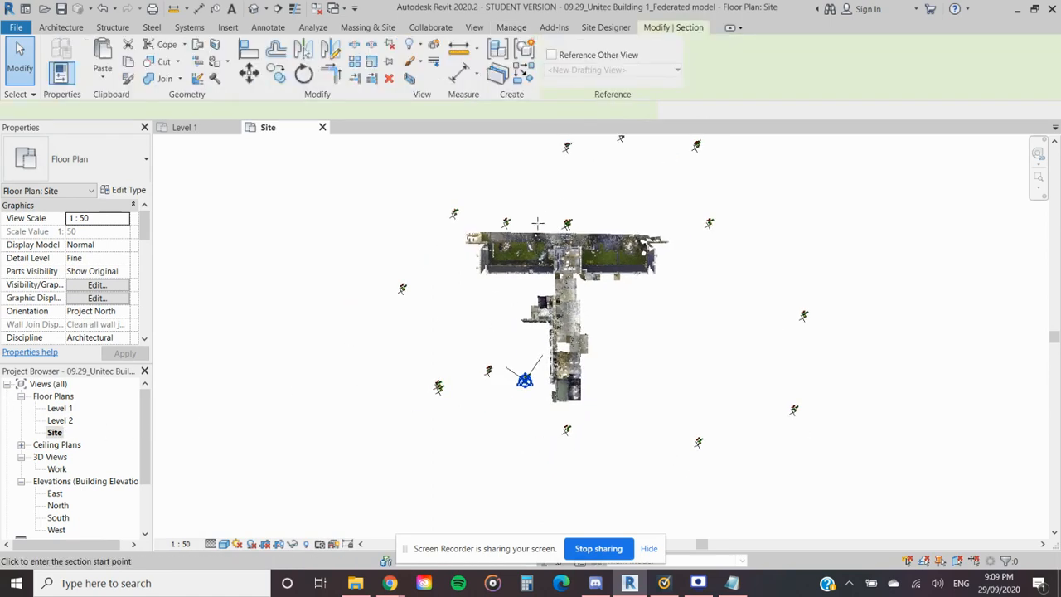
click(568, 197)
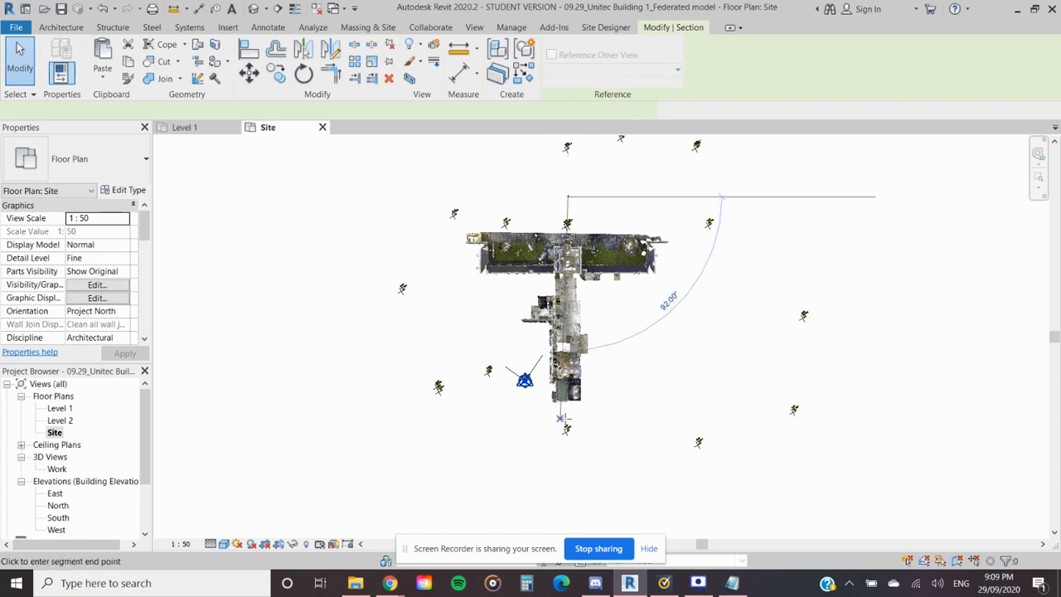
click(567, 410)
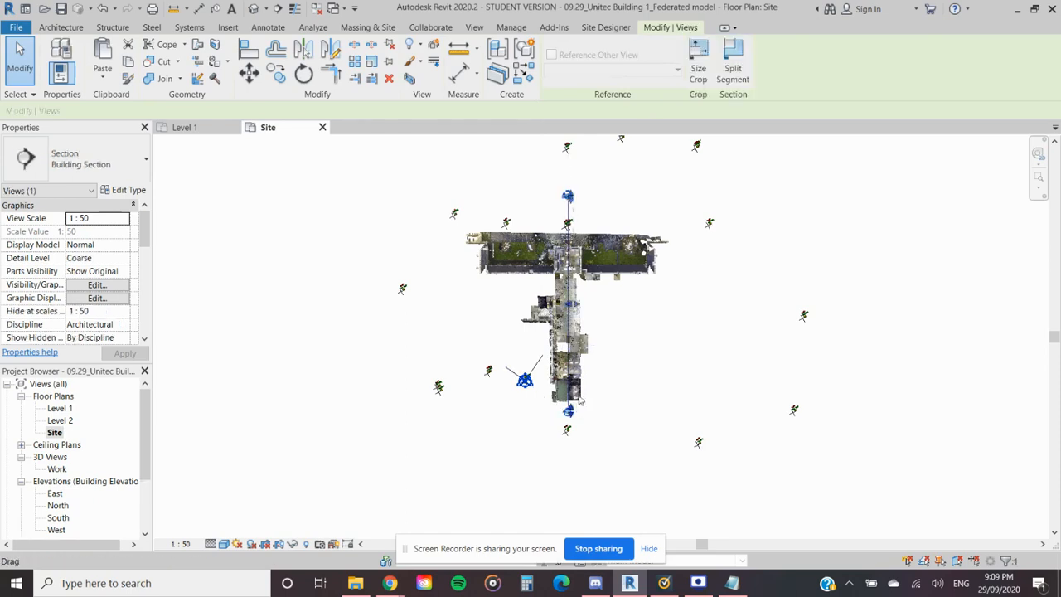
- Open the section view belonging to the new section line in the Site plan
right_click(567, 207)
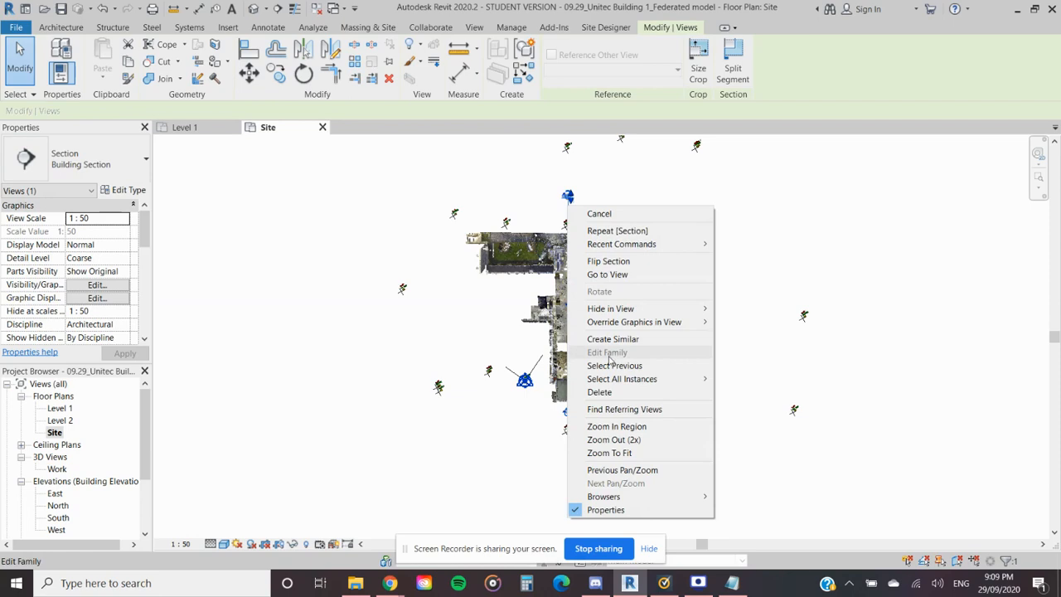
click(475, 300)
click(194, 130)
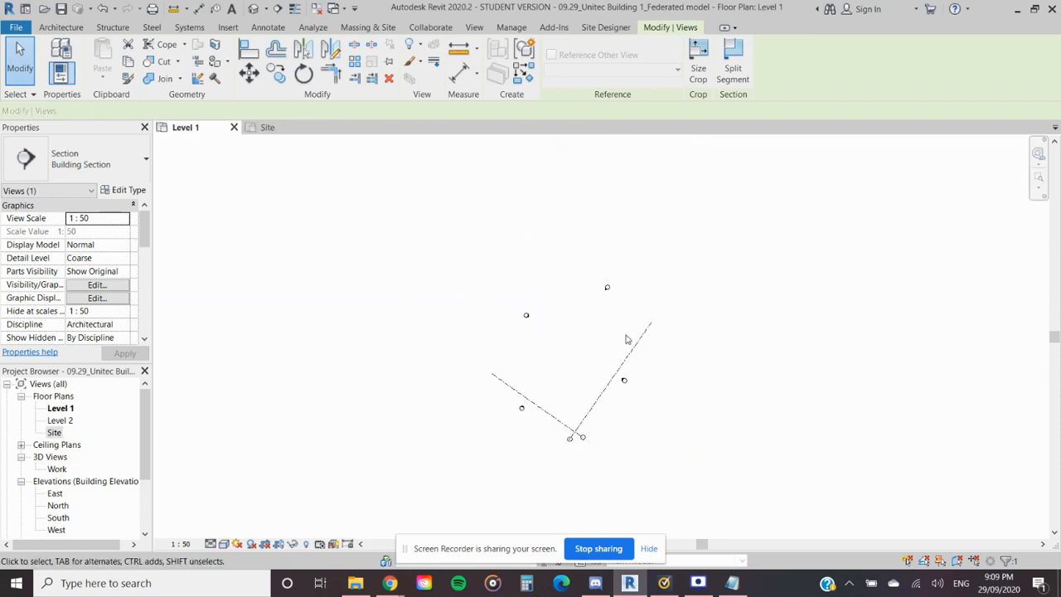
click(276, 131)
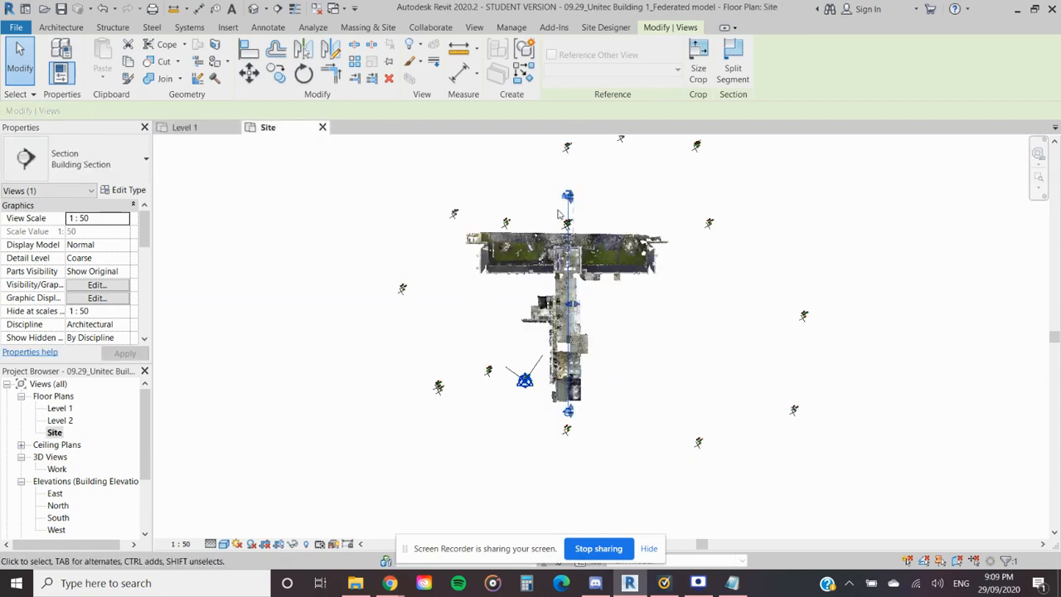
scroll(572, 214, up, 2)
right_click(574, 214)
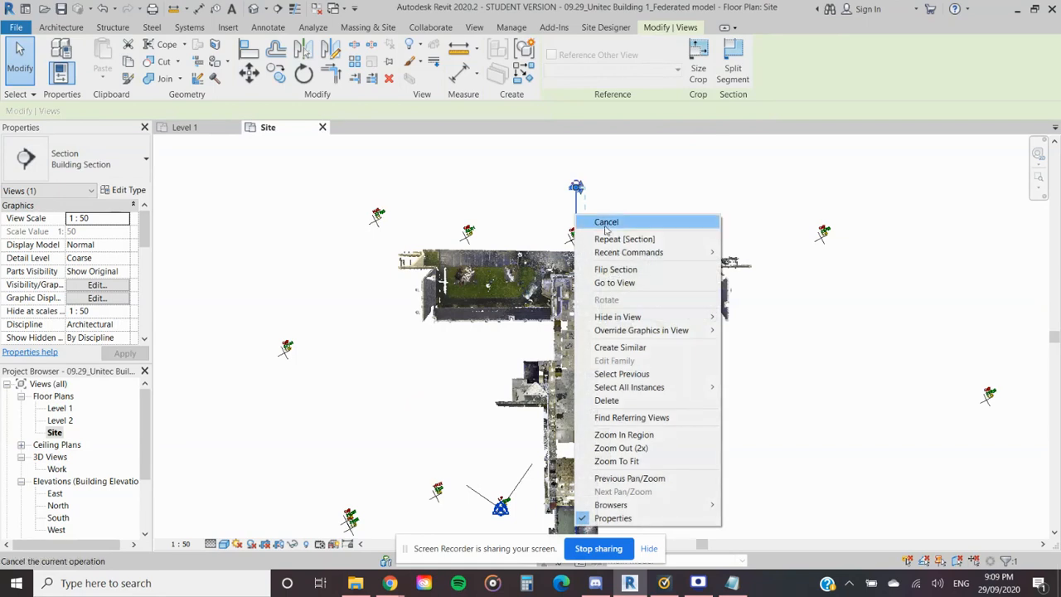
click(625, 282)
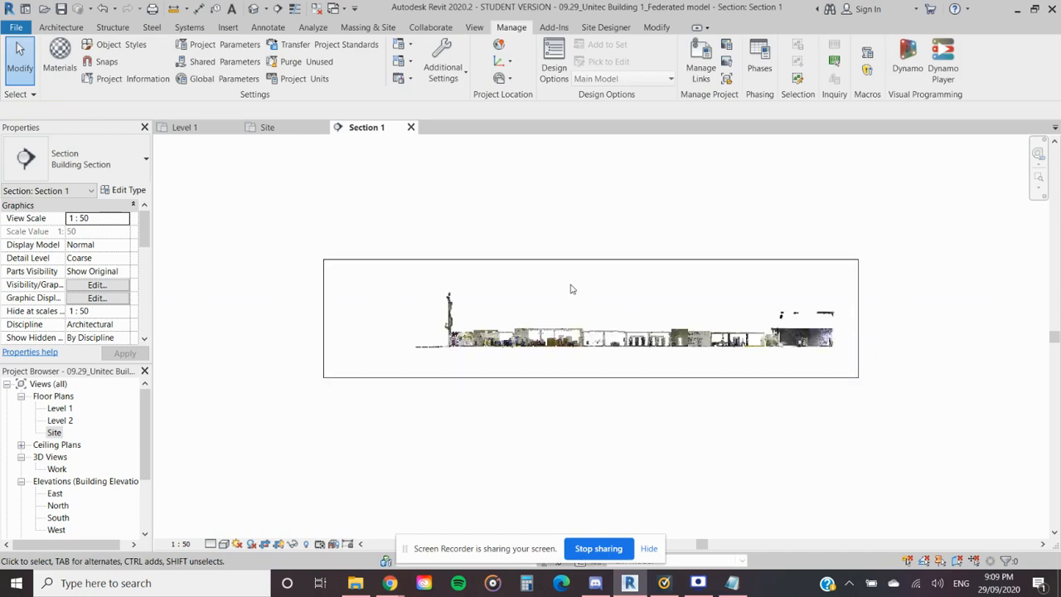
- Extend the section view's crop region well below and above the point cloud
click(589, 377)
scroll(590, 407, down, 2)
middle_drag(589, 407, 562, 284)
drag(560, 256, 575, 379)
scroll(464, 238, up, 1)
scroll(467, 242, down, 2)
middle_drag(532, 370, 529, 242)
drag(536, 221, 552, 373)
scroll(544, 309, down, 3)
middle_drag(529, 162, 539, 307)
scroll(537, 290, up, 6)
scroll(531, 316, up, 3)
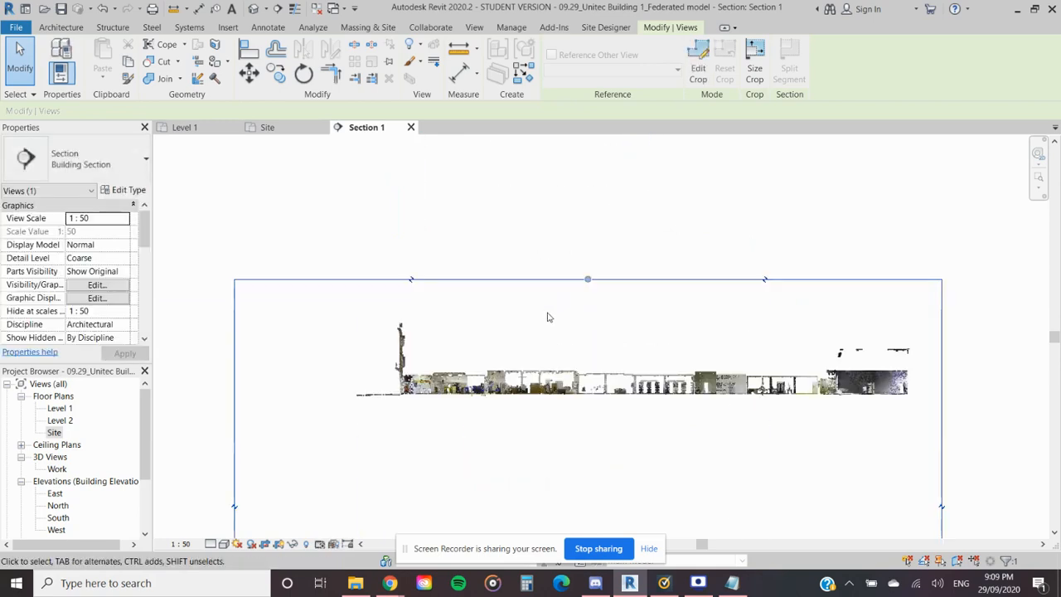
drag(589, 280, 602, 147)
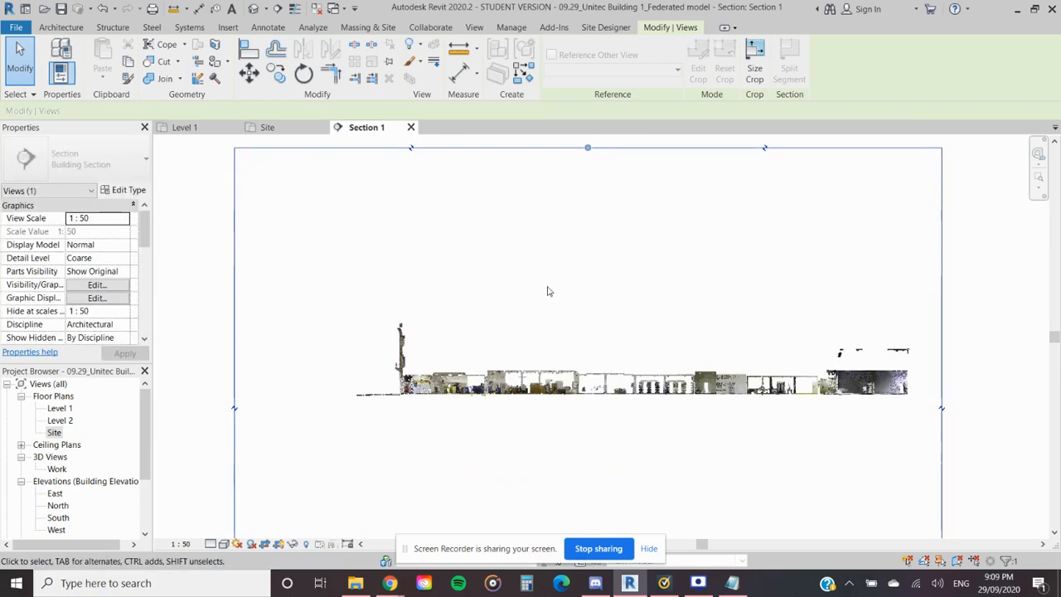
- Check whether the Levels annotation category is turned on in the section view's visibility settings
scroll(550, 260, down, 2)
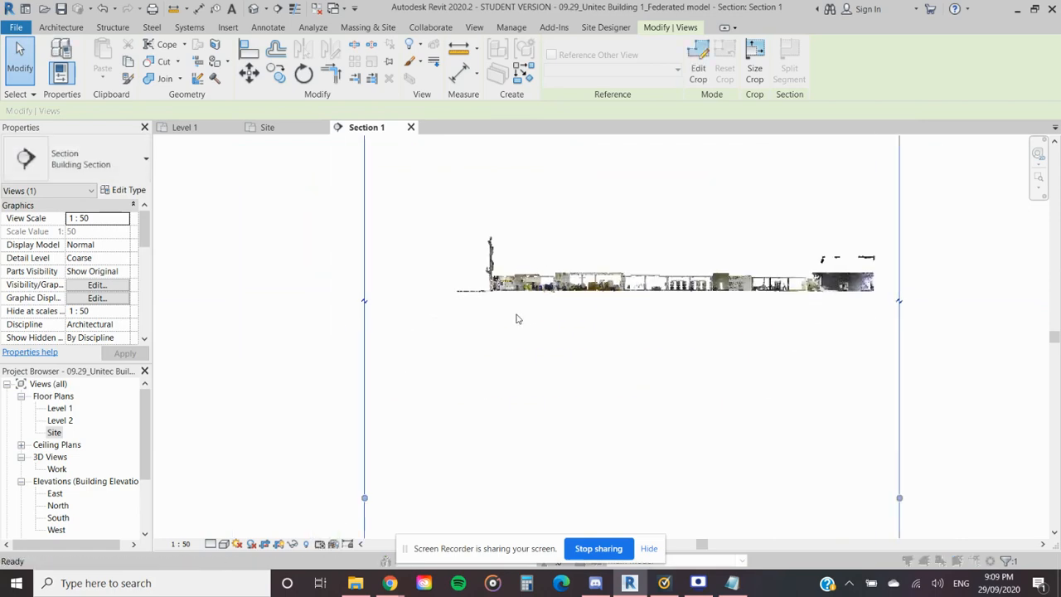
key(v)
key(g)
click(315, 113)
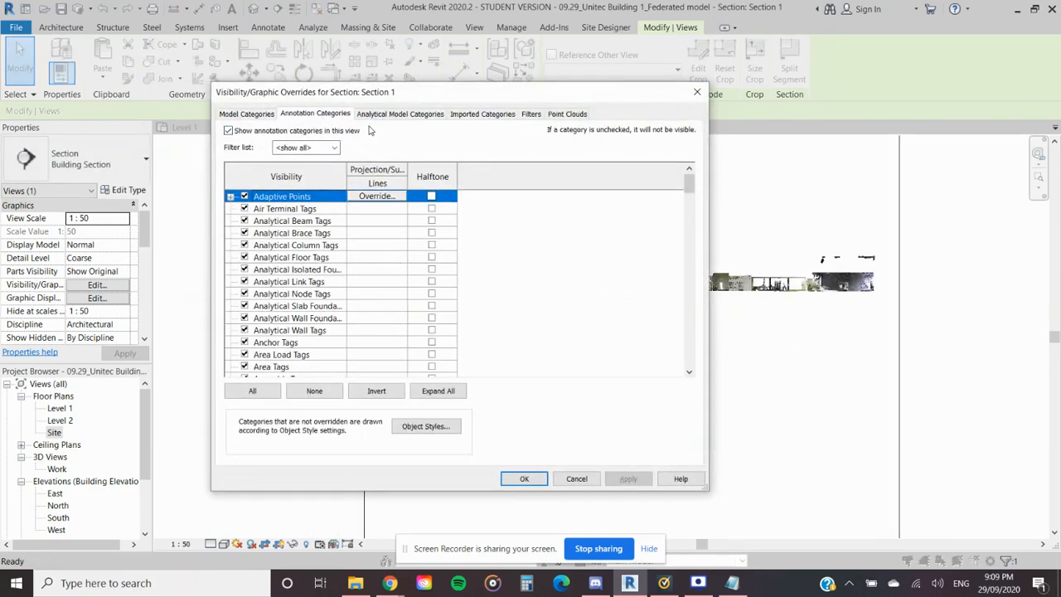
key(l)
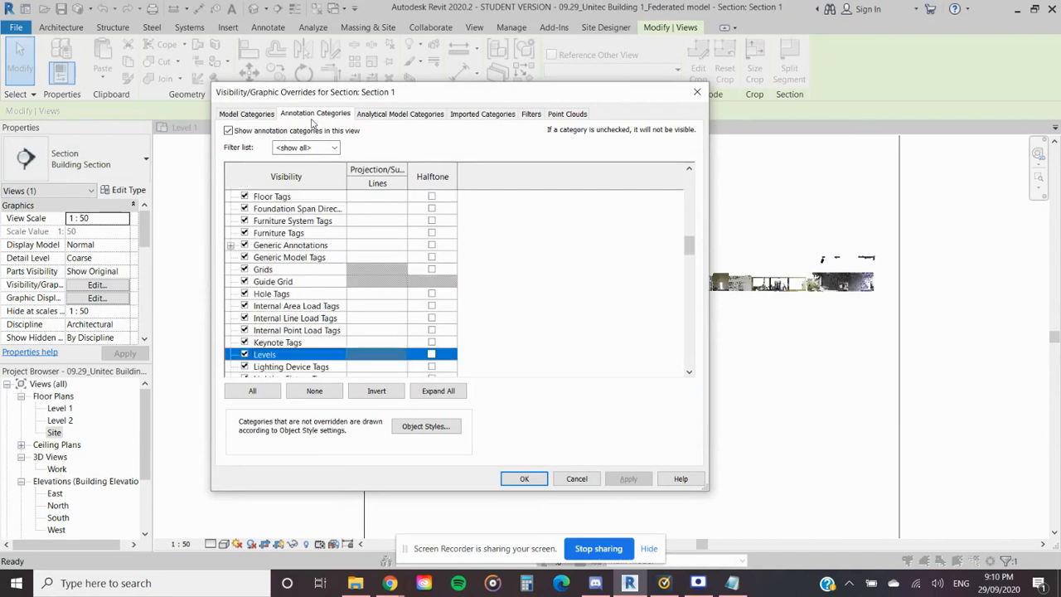
click(697, 92)
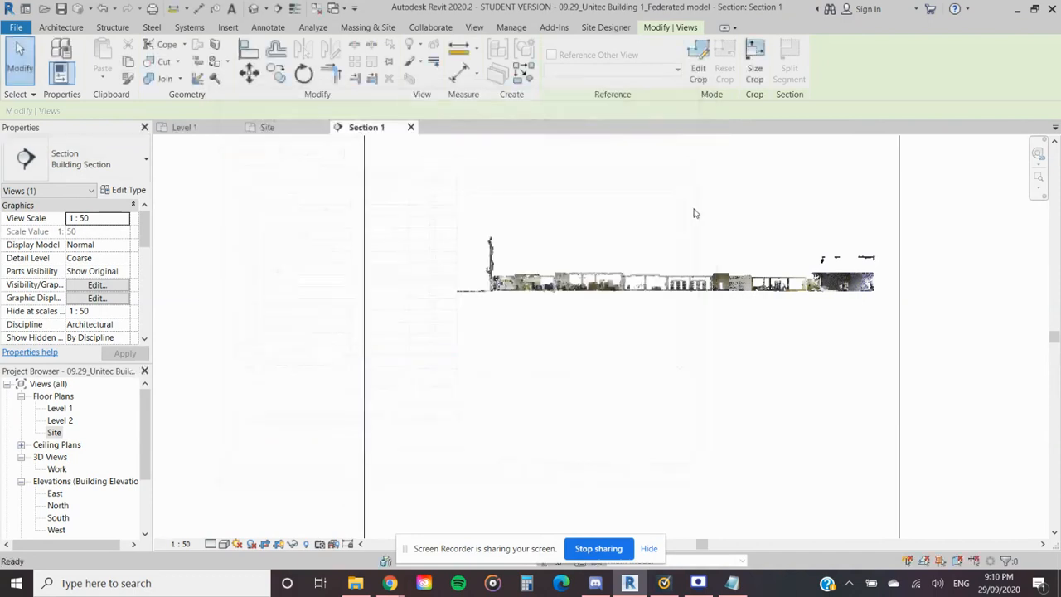
- Widen the section's crop region on both sides and extend its lower edge further down
scroll(707, 236, down, 2)
middle_drag(701, 269, 578, 237)
scroll(576, 237, down, 2)
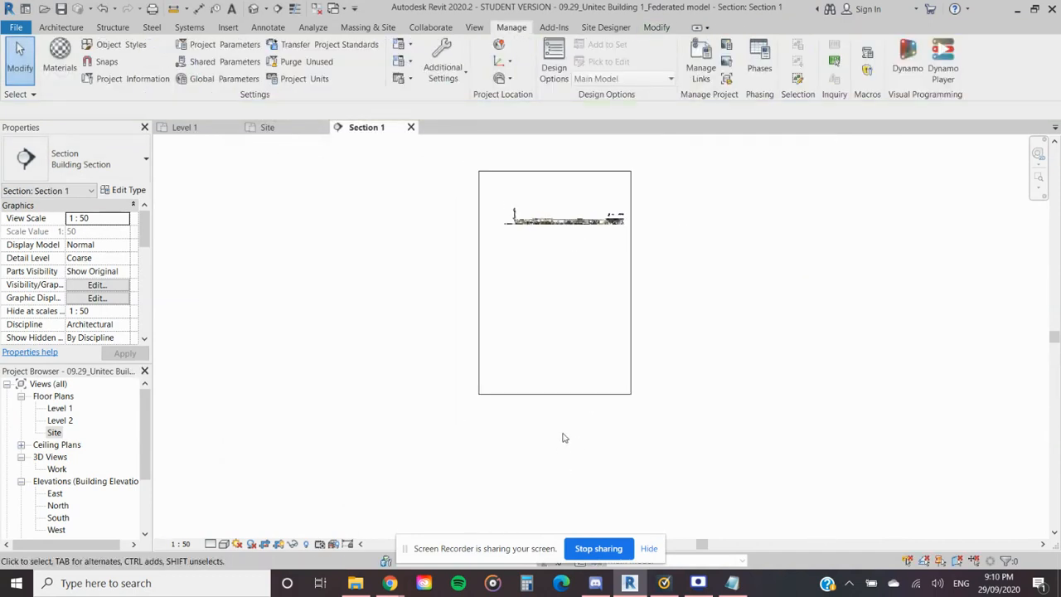
click(570, 397)
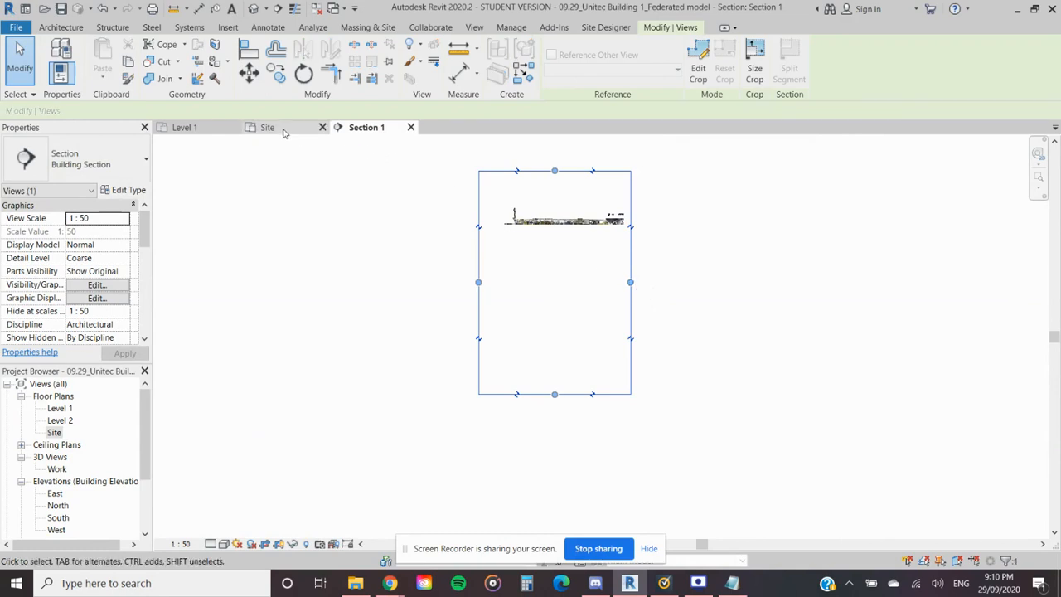
drag(630, 283, 730, 282)
drag(478, 282, 421, 282)
drag(576, 394, 576, 473)
scroll(559, 232, up, 5)
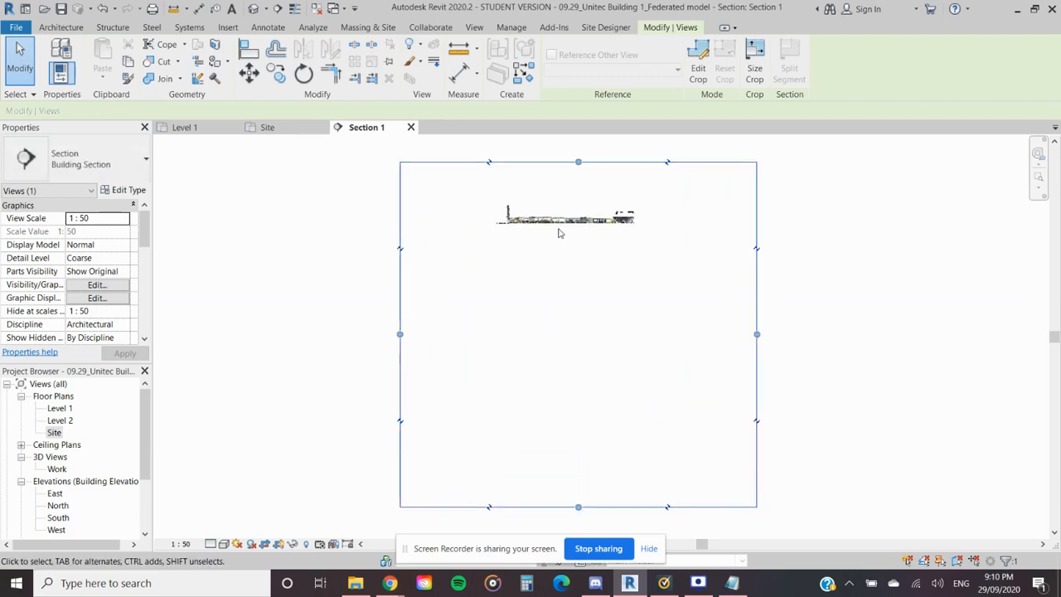
- Raise the upper edge of the section's crop region and stretch its lower edge even further down
scroll(577, 274, up, 1)
scroll(575, 290, down, 2)
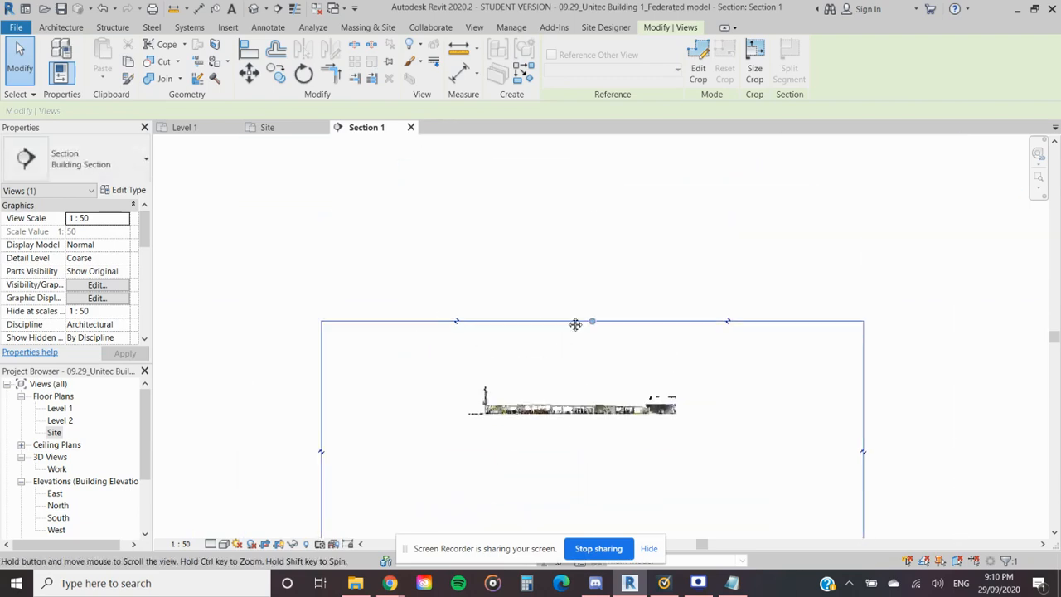
drag(592, 324, 584, 169)
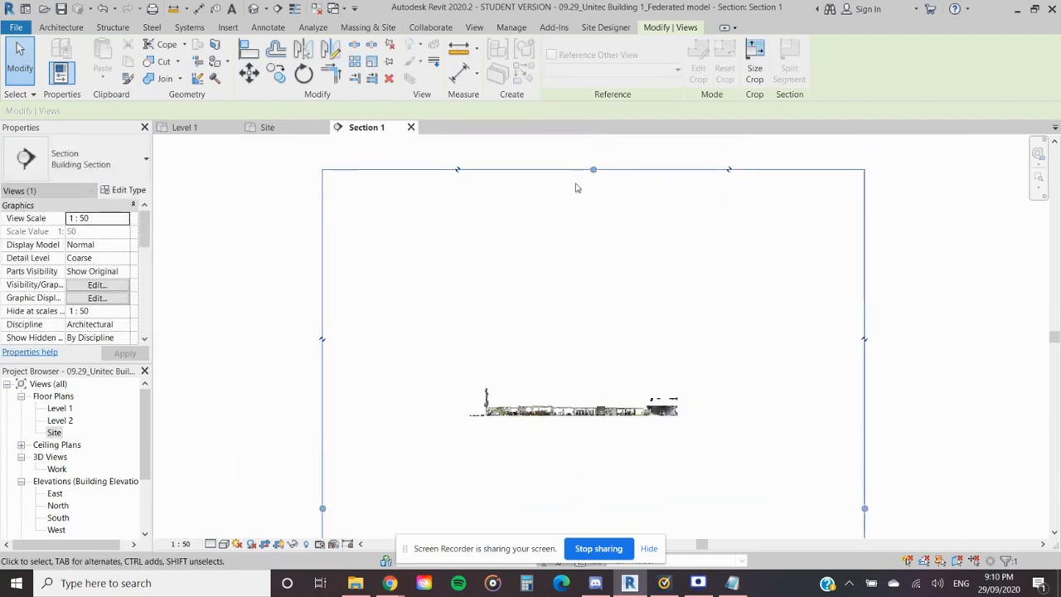
scroll(566, 354, down, 3)
middle_drag(554, 361, 547, 236)
scroll(537, 245, down, 3)
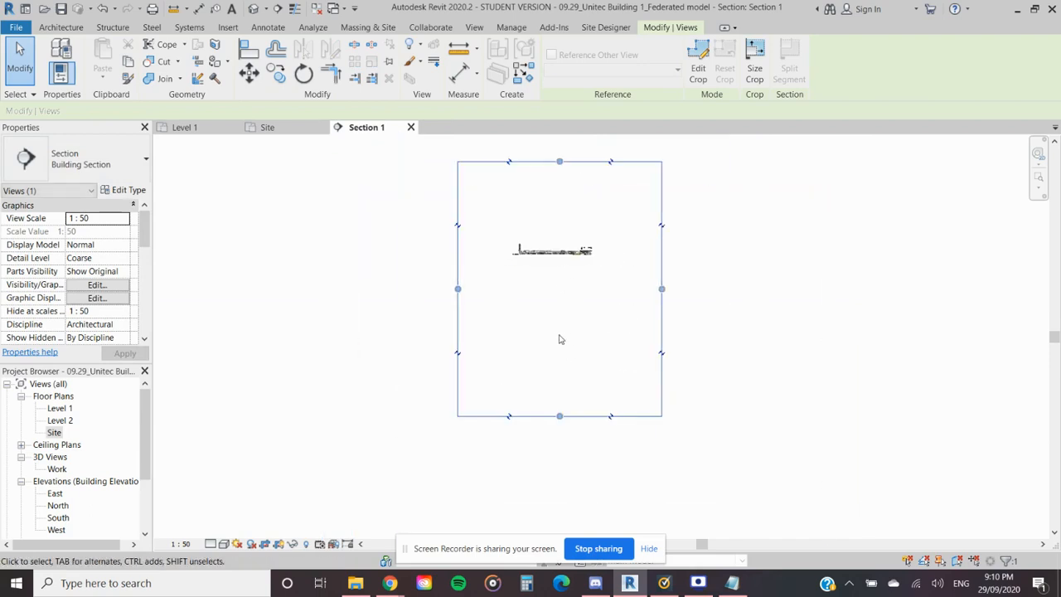
drag(561, 417, 578, 523)
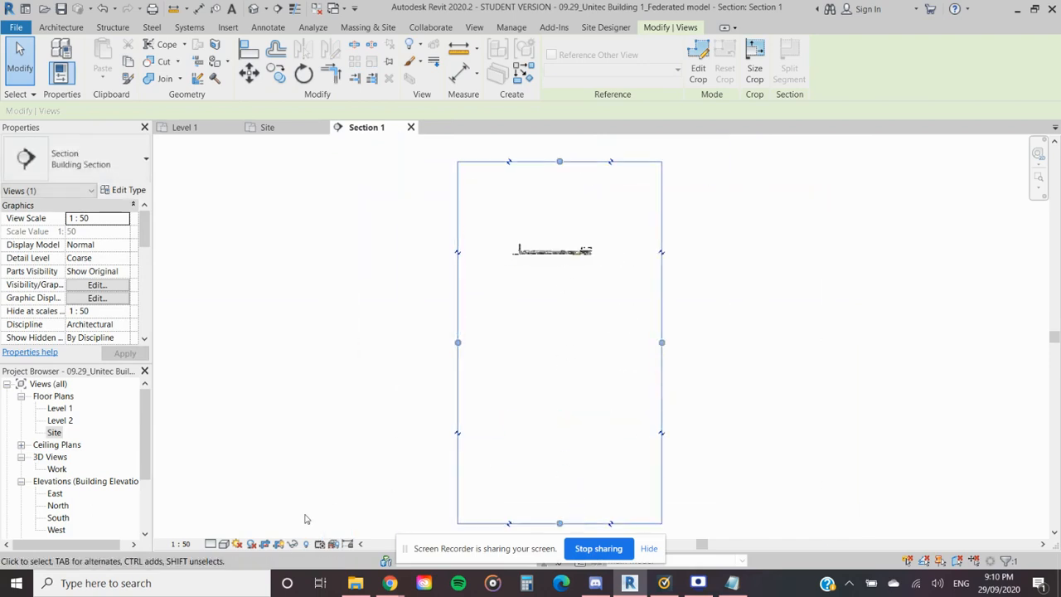
- Hide the section's crop region and inspect the point cloud along the building's floor line
click(279, 544)
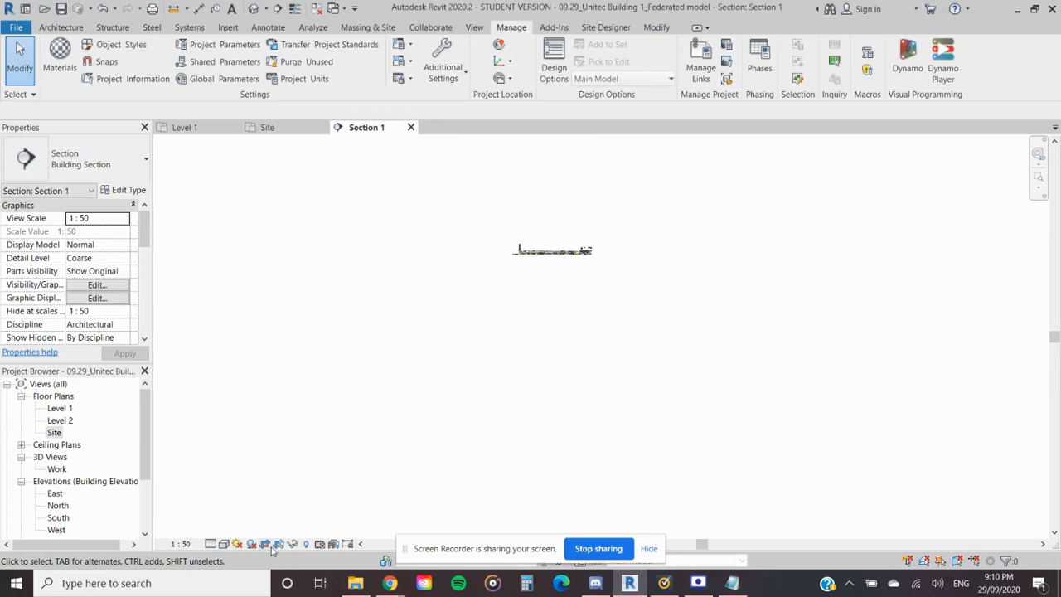
scroll(470, 424, down, 4)
middle_drag(473, 426, 525, 287)
scroll(525, 286, down, 2)
scroll(526, 294, up, 5)
scroll(513, 303, up, 6)
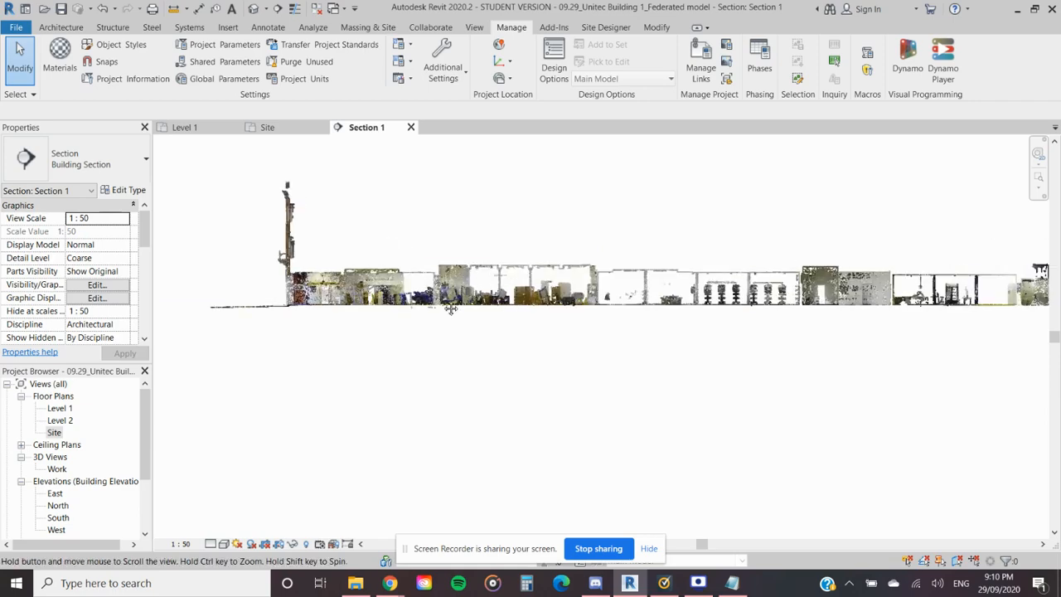
scroll(400, 310, up, 2)
middle_drag(548, 321, 430, 344)
middle_drag(647, 309, 348, 315)
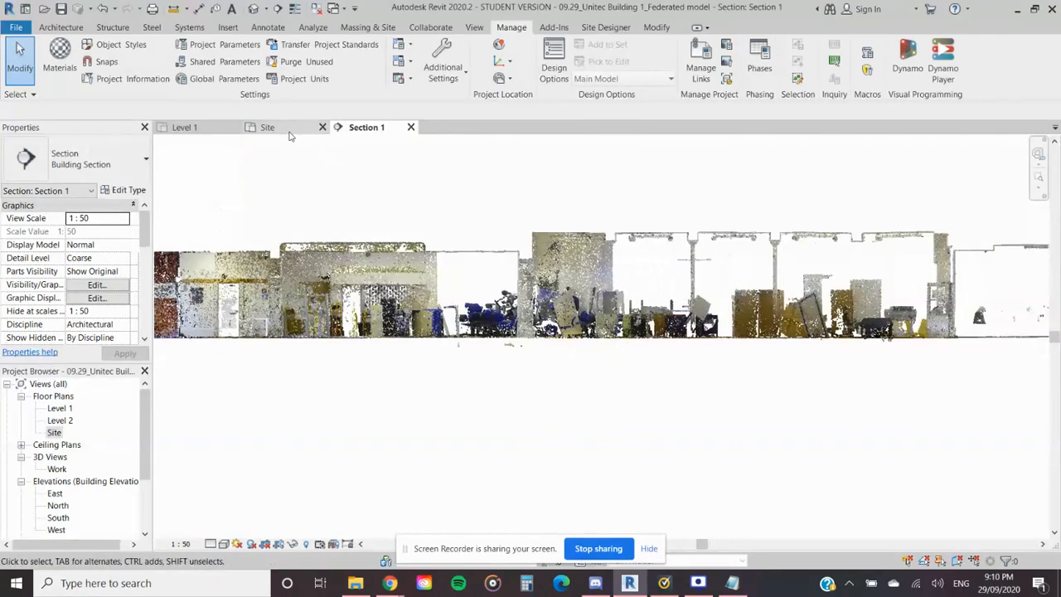
- Move Section 1's line in the Site plan sideways, clear of the building's central wing, and reopen its section view
click(266, 127)
middle_drag(509, 349, 488, 253)
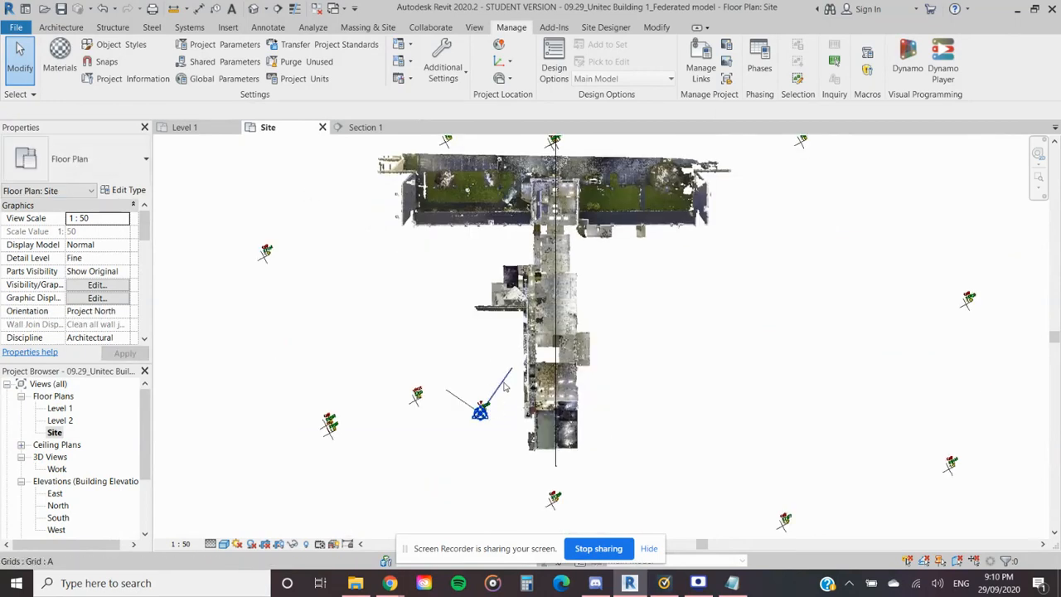
click(557, 309)
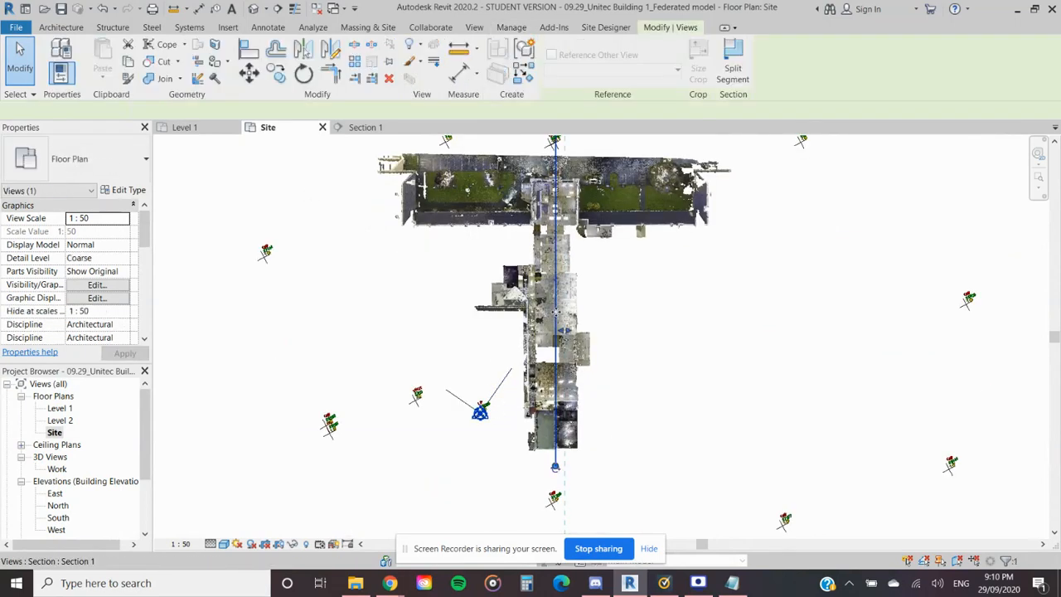
drag(557, 308, 484, 319)
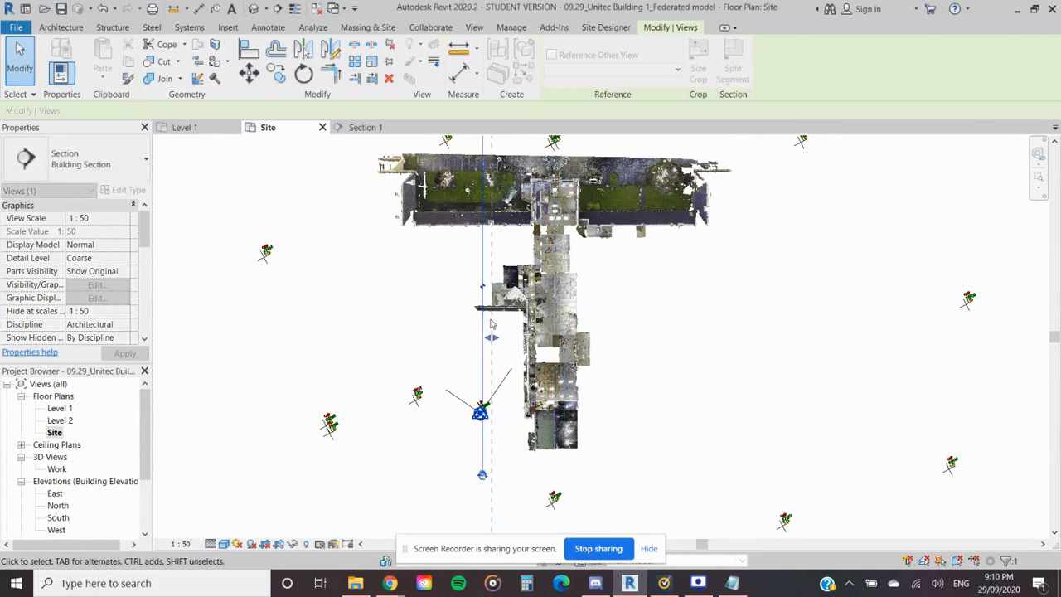
click(370, 128)
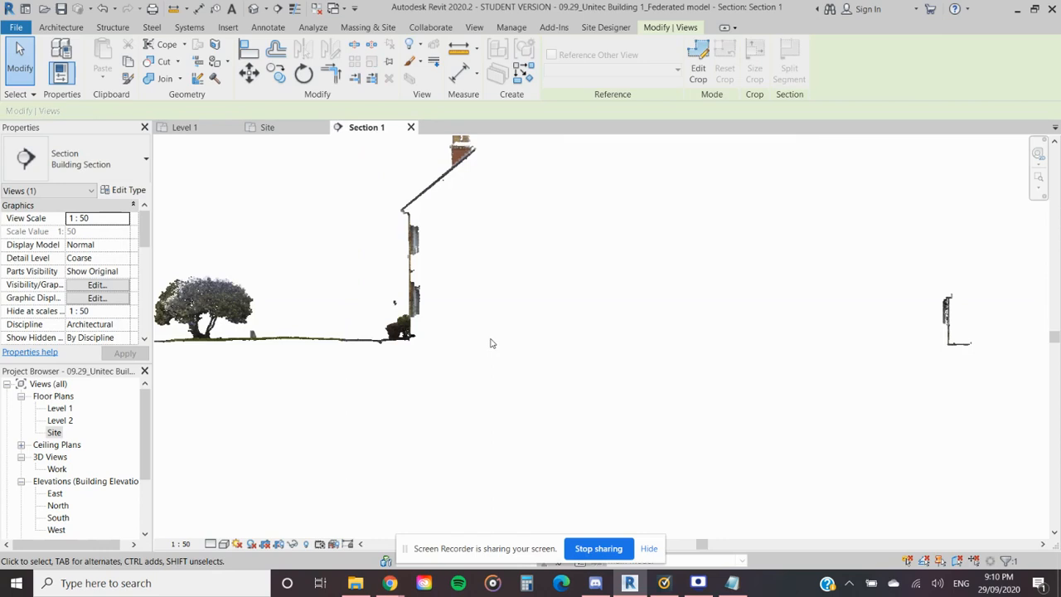
- Examine how far the two levels lie from the point cloud's ground line in the section view
middle_drag(722, 492, 623, 373)
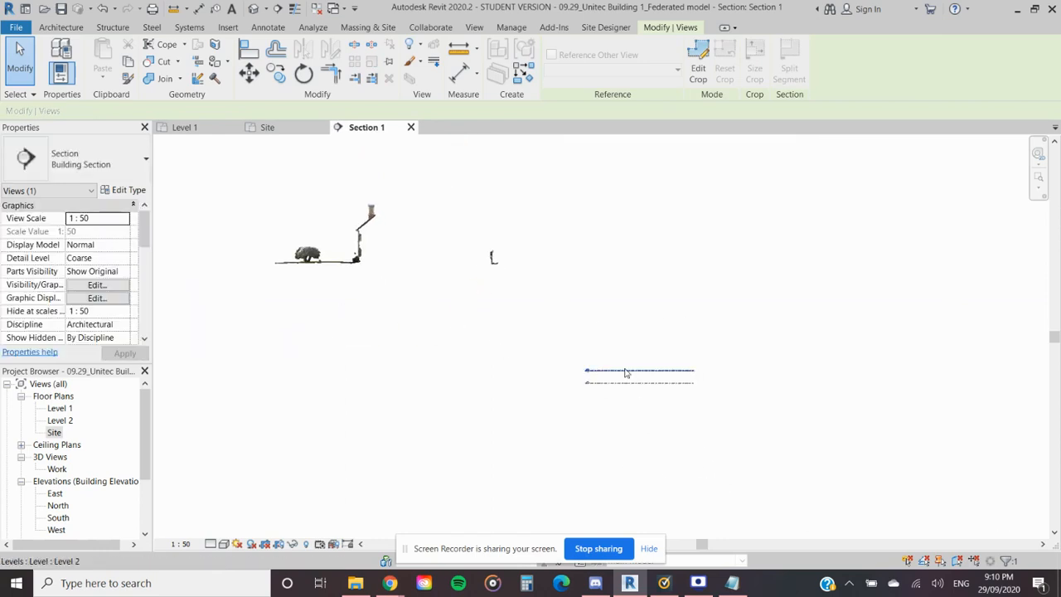
click(626, 373)
scroll(652, 416, up, 2)
click(661, 417)
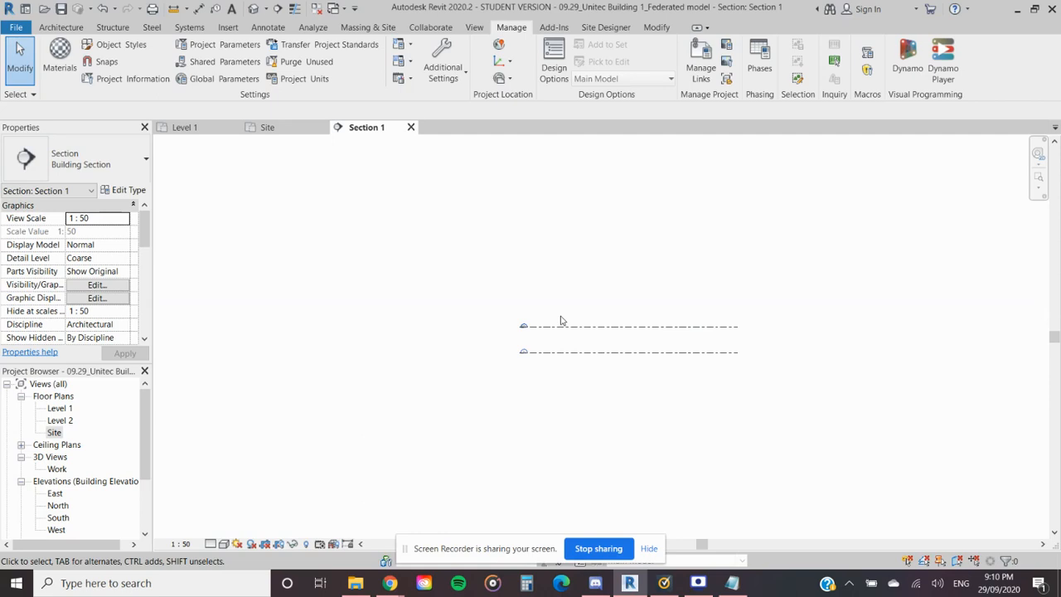
scroll(417, 370, down, 1)
middle_drag(417, 355, 601, 400)
scroll(602, 399, down, 2)
middle_drag(582, 361, 688, 354)
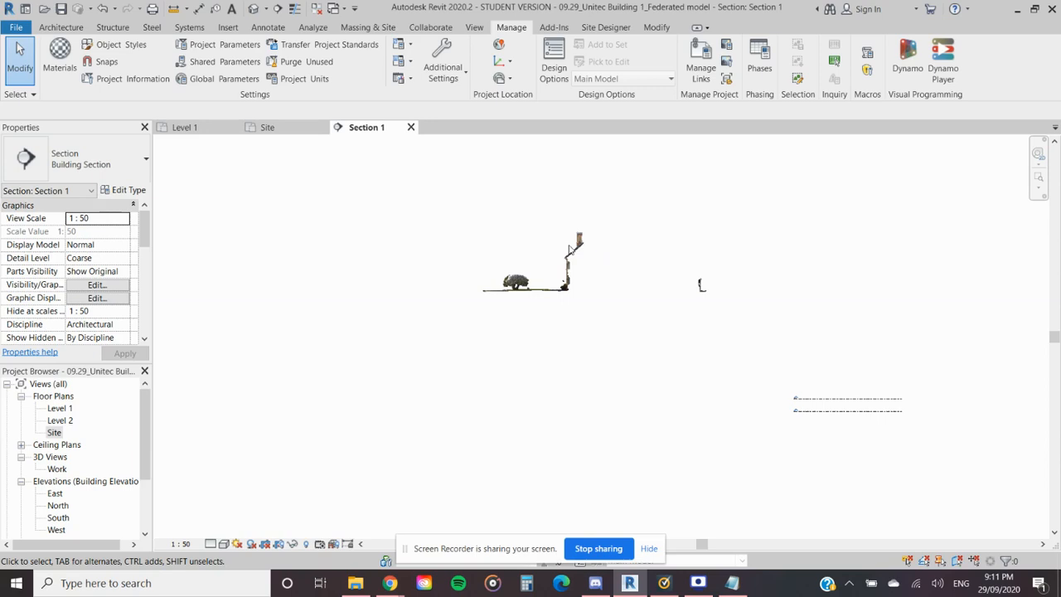
middle_drag(601, 367, 521, 349)
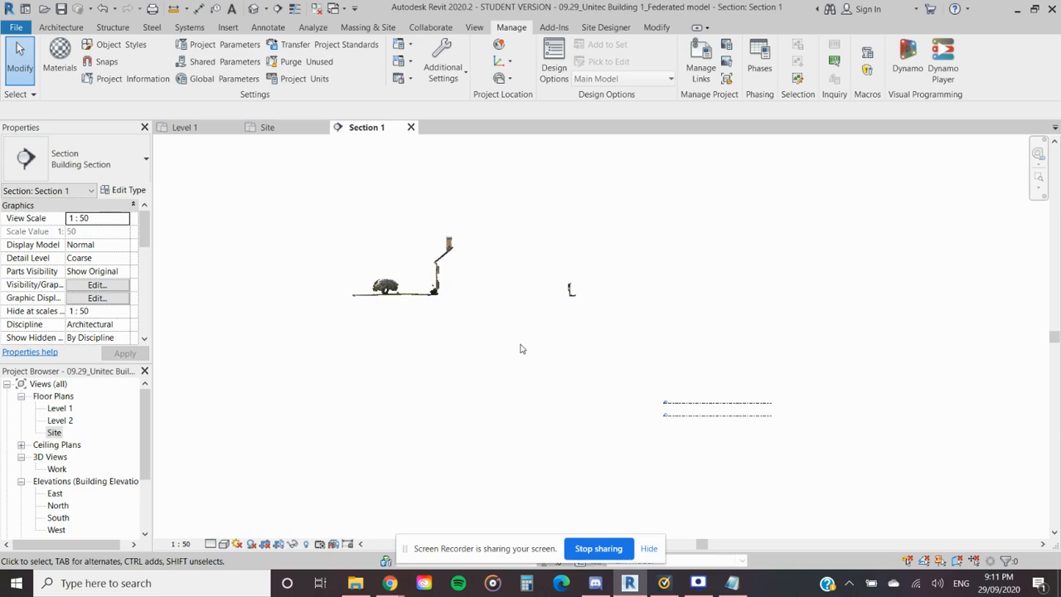
- Raise Level 1 to elevation 28000, near the point cloud's ground line, and shift it sideways to the building
click(699, 417)
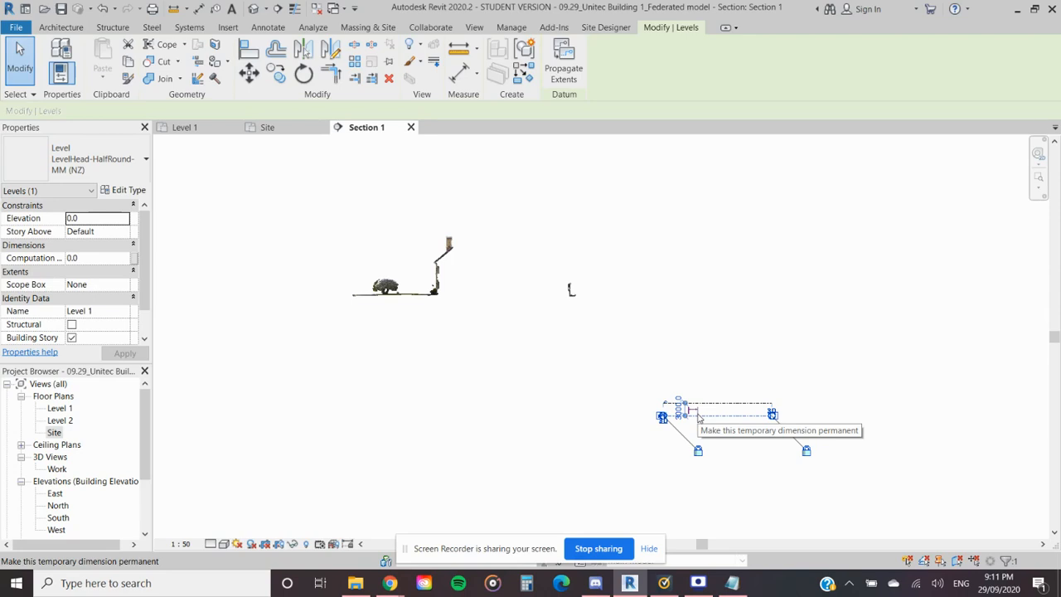
click(779, 479)
click(700, 415)
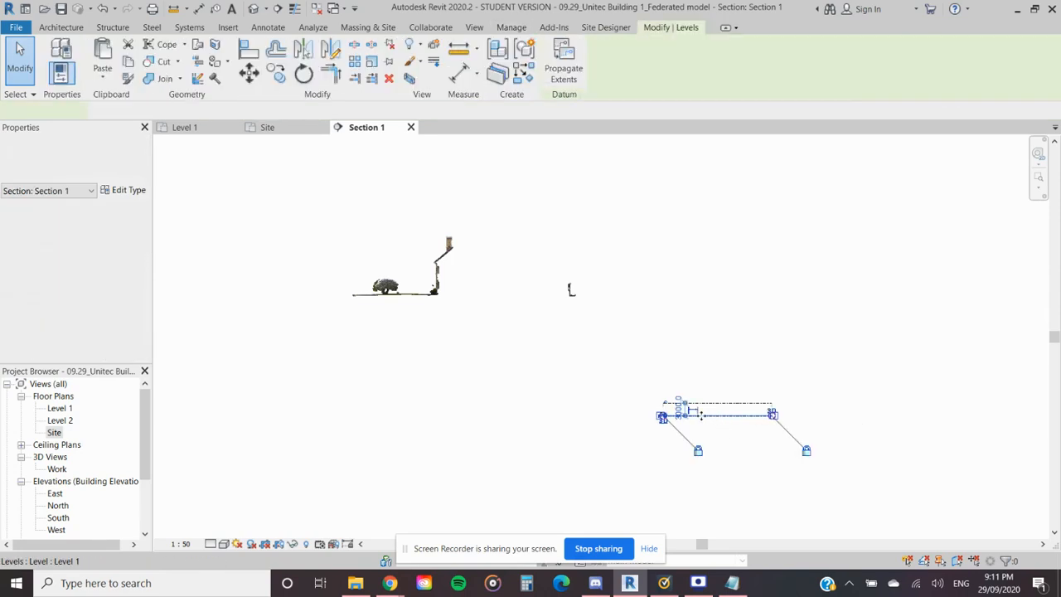
scroll(501, 418, up, 1)
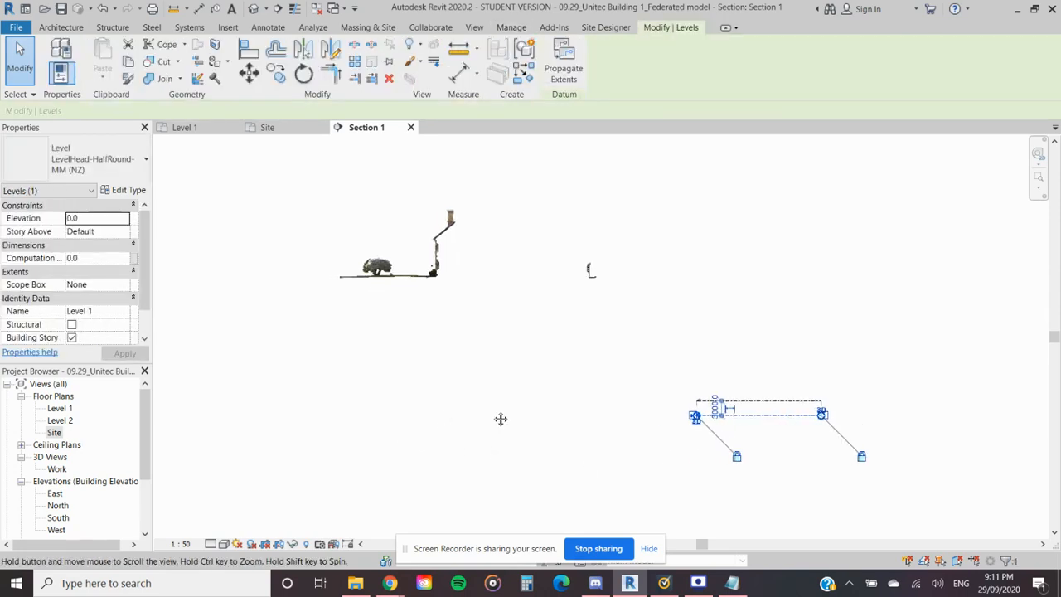
middle_drag(501, 419, 563, 412)
key(Escape)
click(818, 410)
drag(823, 409, 533, 276)
- Raise Level 2 to elevation 34000, above Level 1, and shift it sideways to the building's upper storey
click(830, 394)
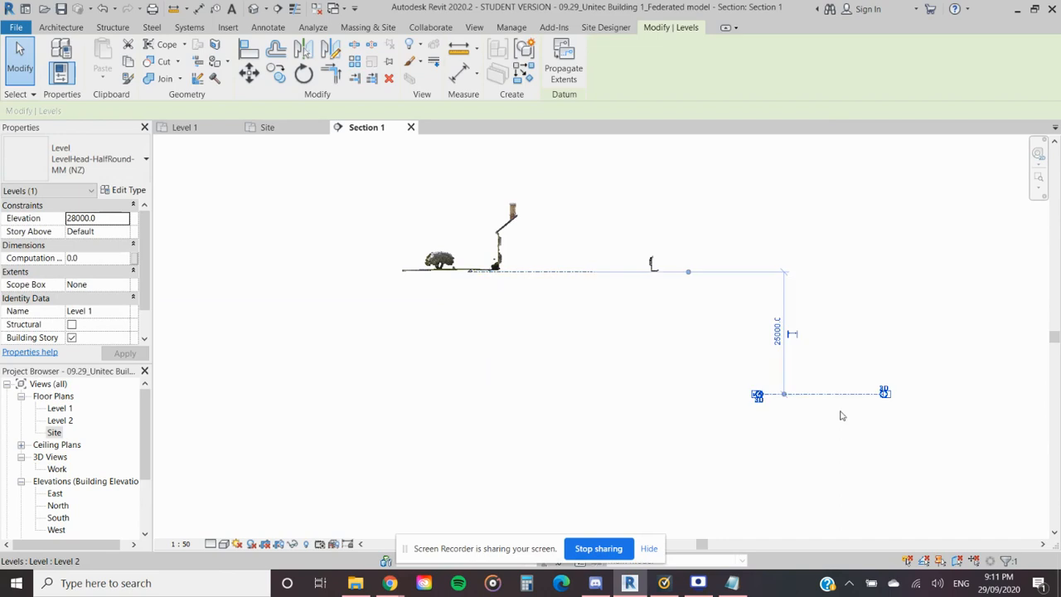
drag(831, 394, 535, 262)
scroll(530, 265, up, 6)
scroll(577, 348, down, 1)
middle_drag(705, 363, 547, 361)
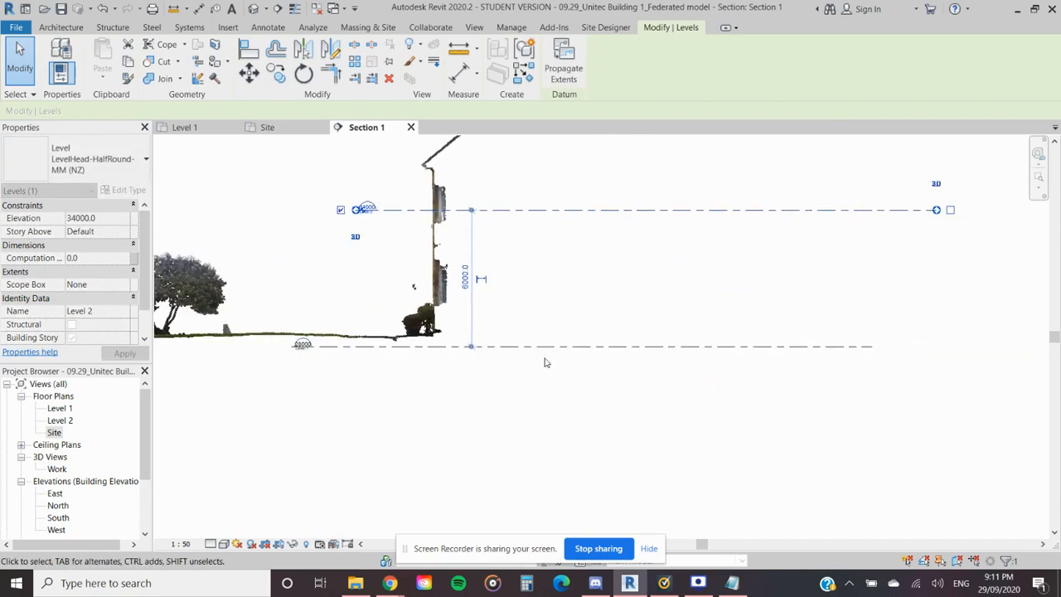
- Draw a horizontal section across the building's south end in the Site plan, perpendicular to Section 1, and open its view
click(249, 131)
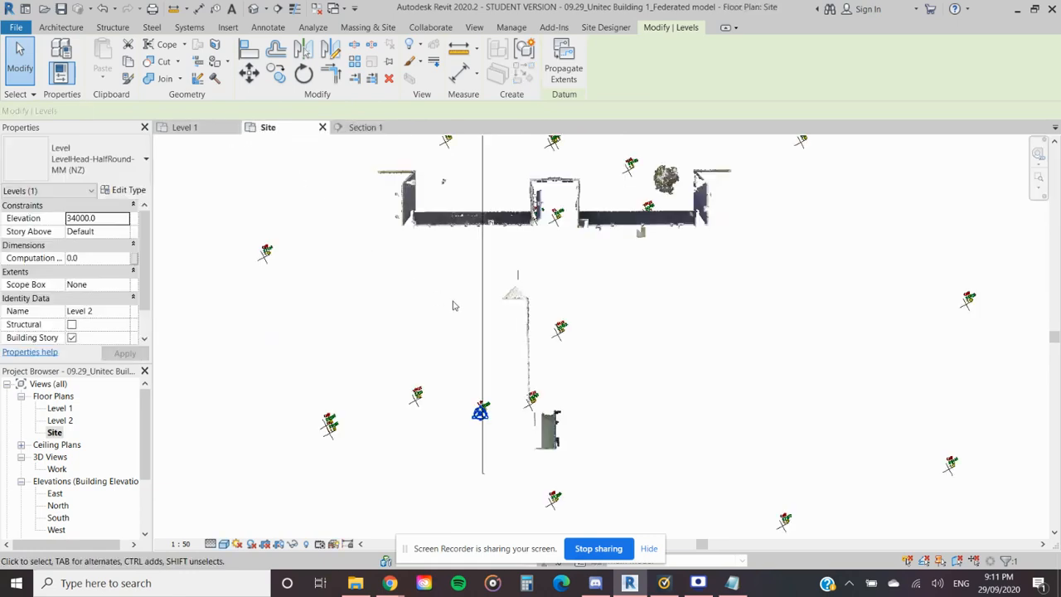
scroll(453, 305, down, 1)
click(476, 288)
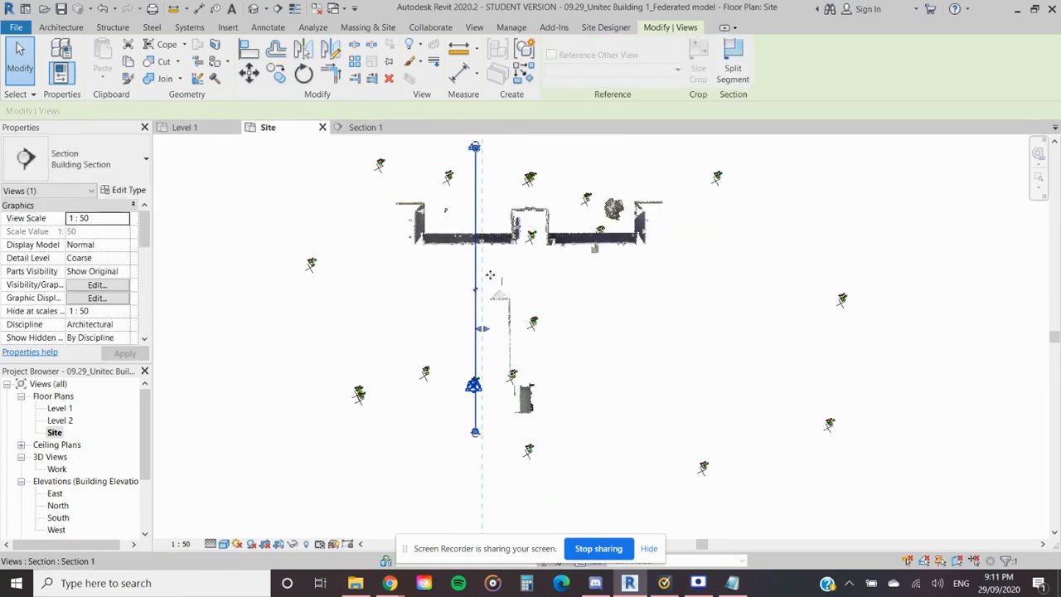
key(Escape)
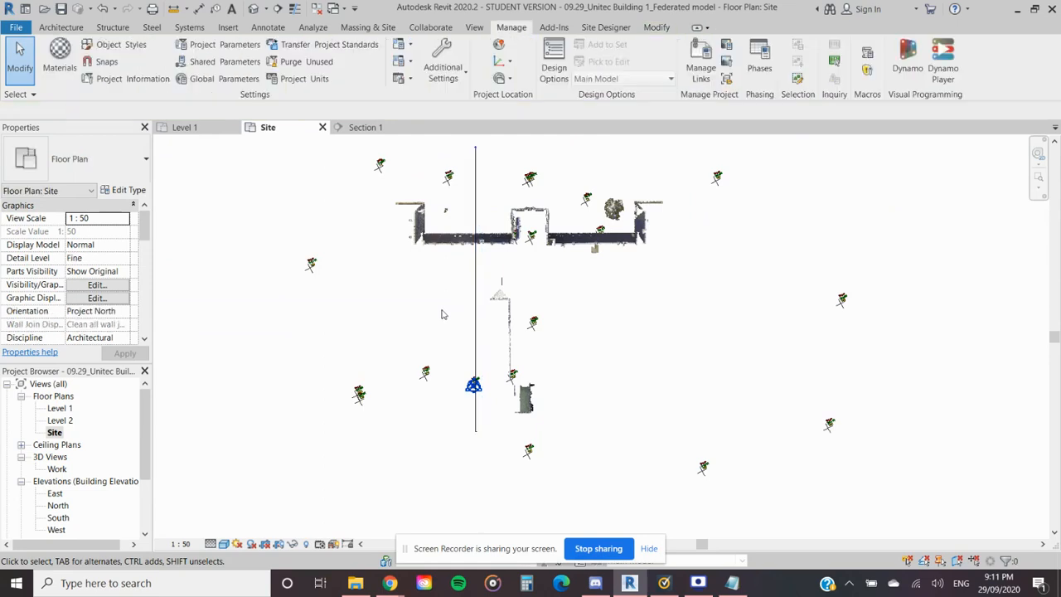
click(384, 384)
click(717, 384)
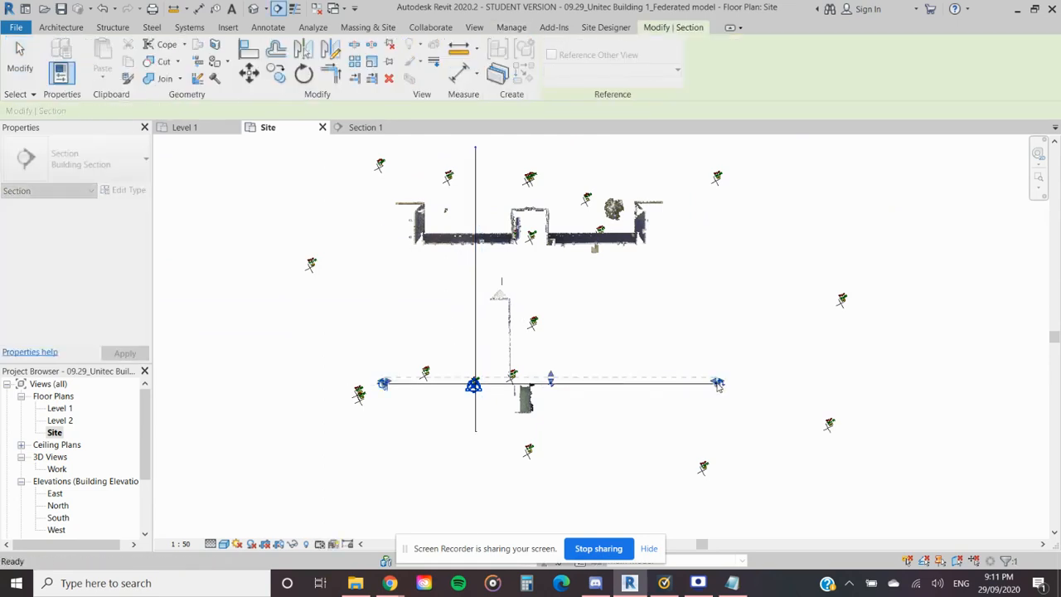
key(Escape)
key(Escape)
right_click(637, 384)
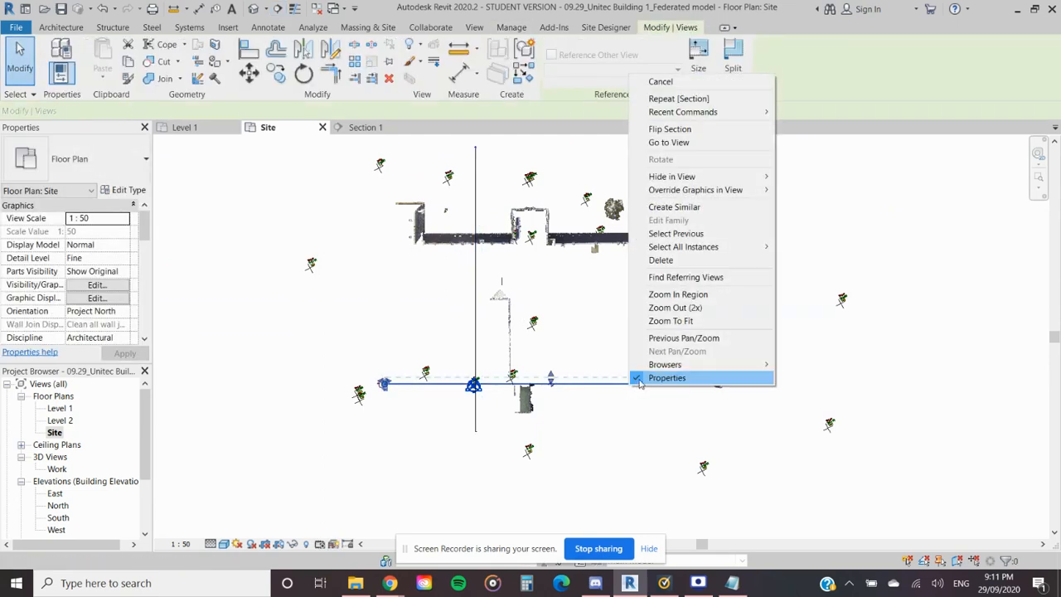
click(668, 142)
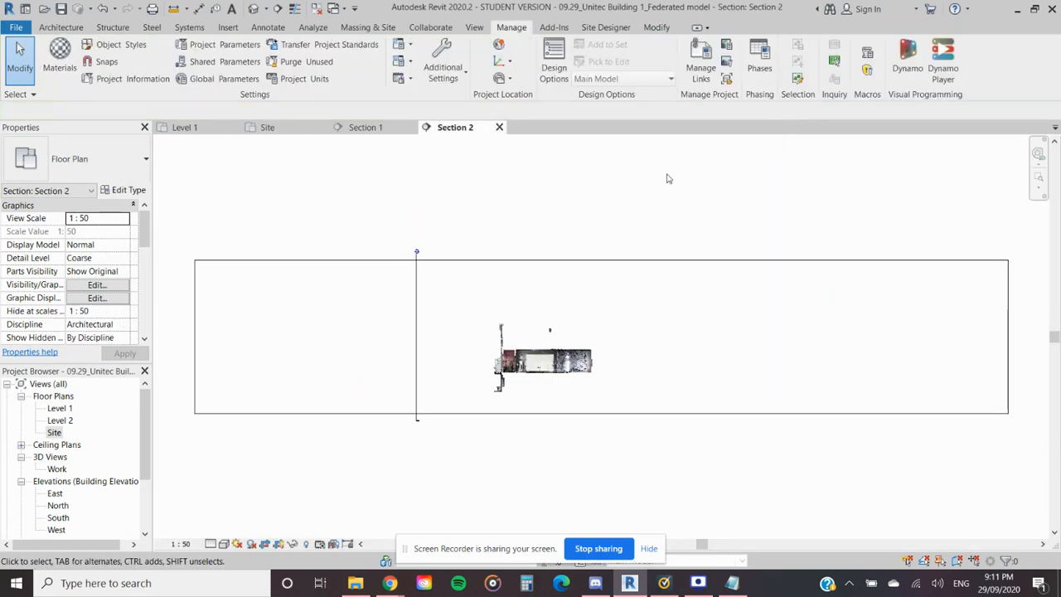
- Extend the lower edge of Section 2's crop region well below the point cloud
scroll(488, 393, down, 2)
middle_drag(540, 416, 555, 297)
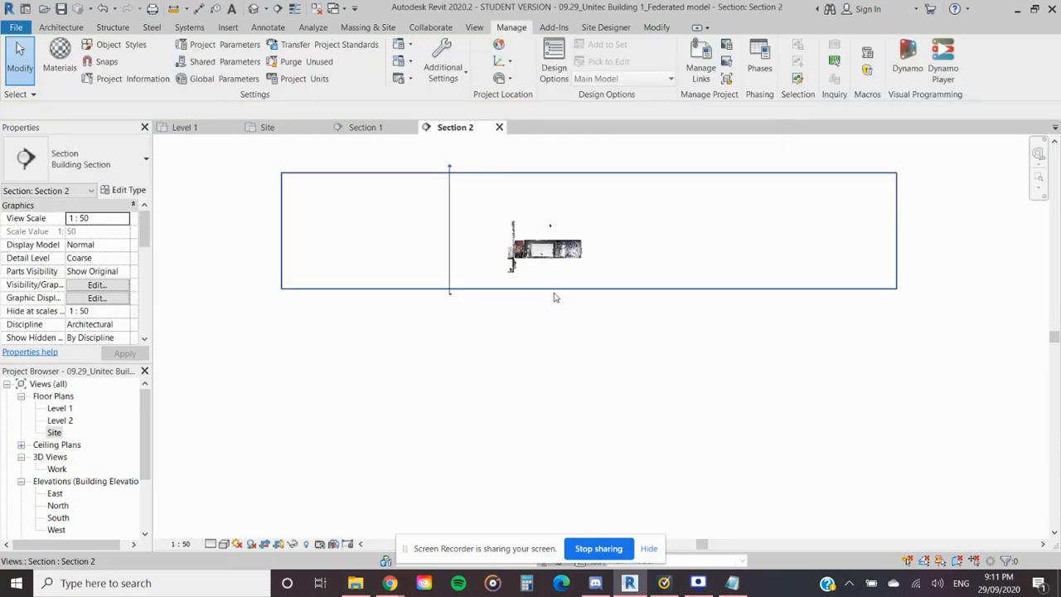
click(557, 288)
drag(588, 288, 589, 398)
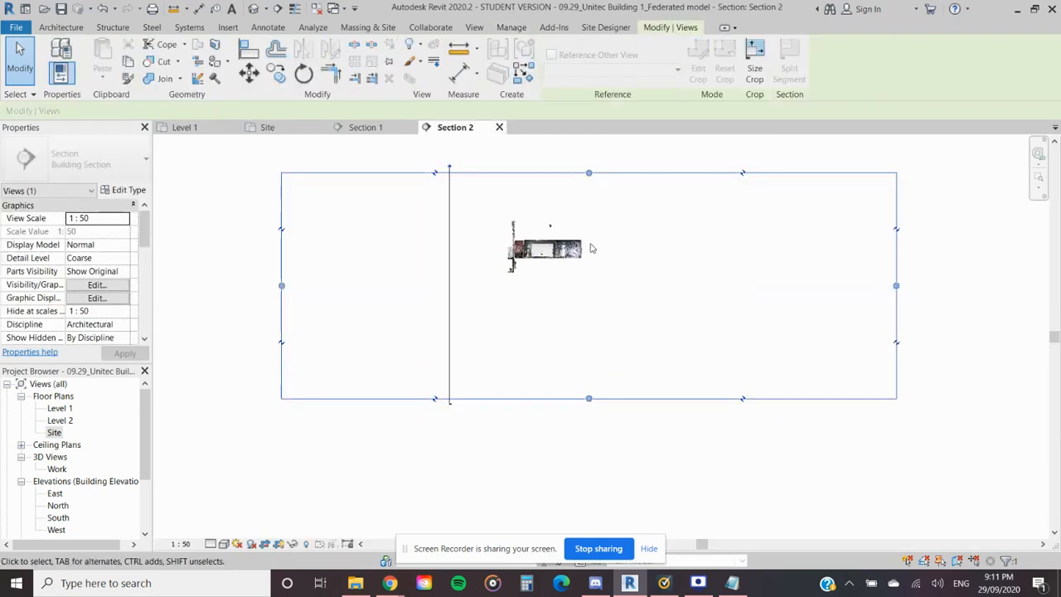
- Move Section 2's line north in the Site plan to just below the front wing, and reopen its section view
click(298, 132)
drag(591, 310, 592, 292)
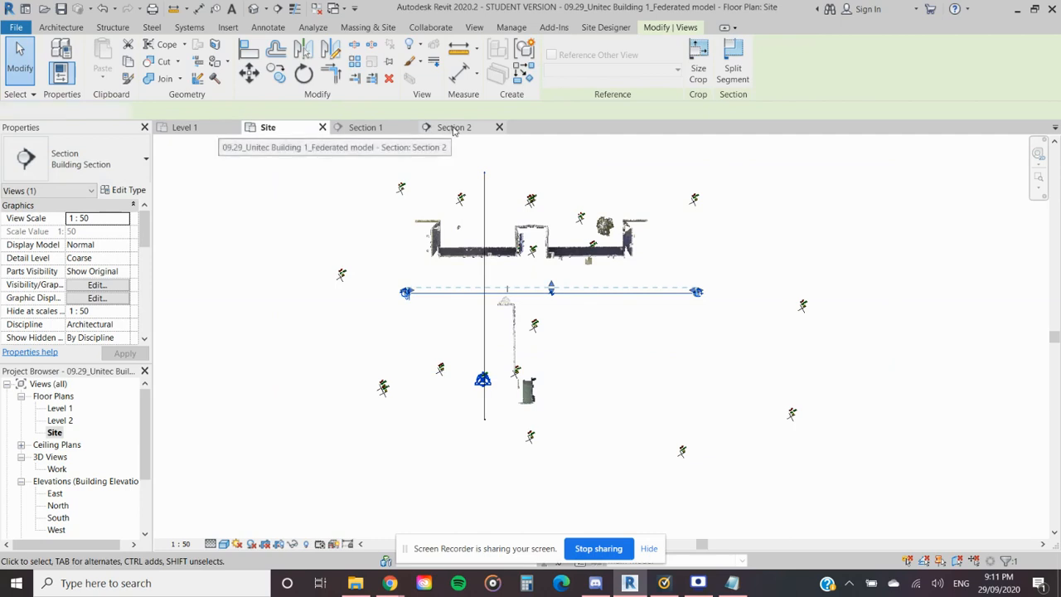
click(453, 128)
- Select Level 2 in the Section 2 view and examine its height against the point cloud's floors and roof
click(457, 238)
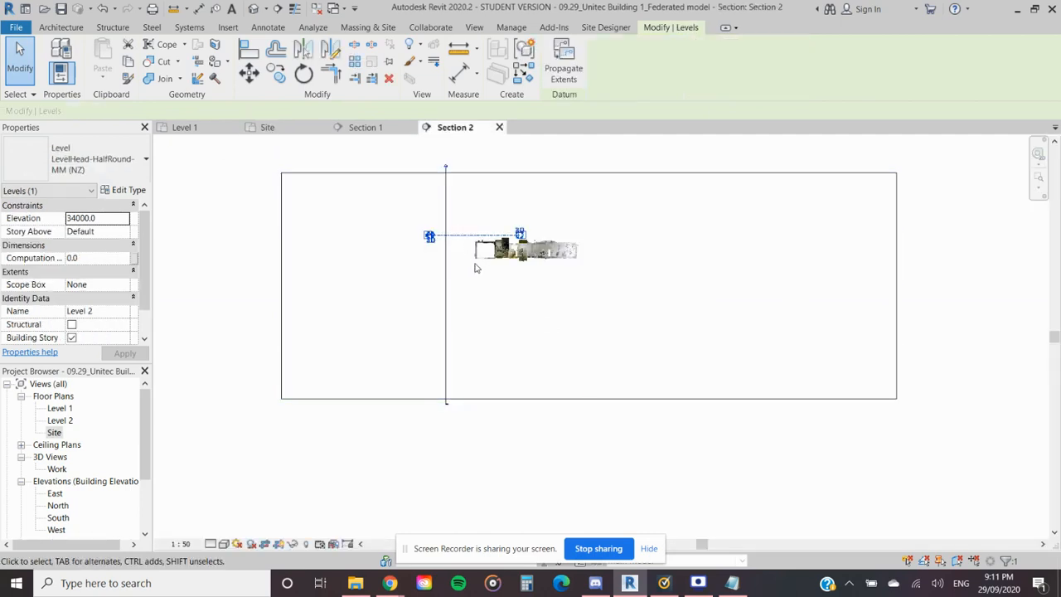
scroll(476, 268, up, 5)
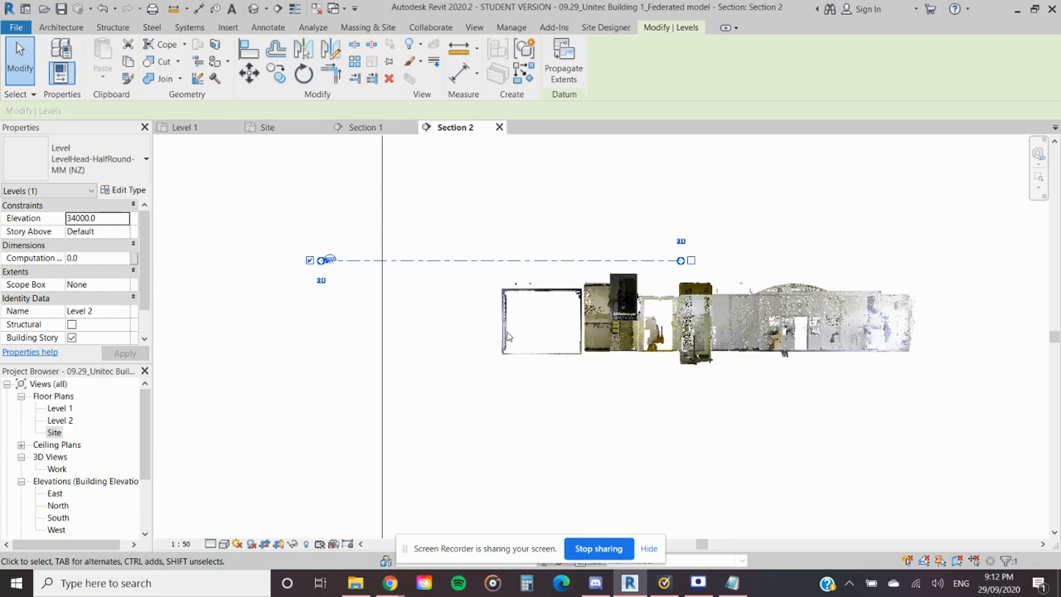
scroll(539, 356, down, 3)
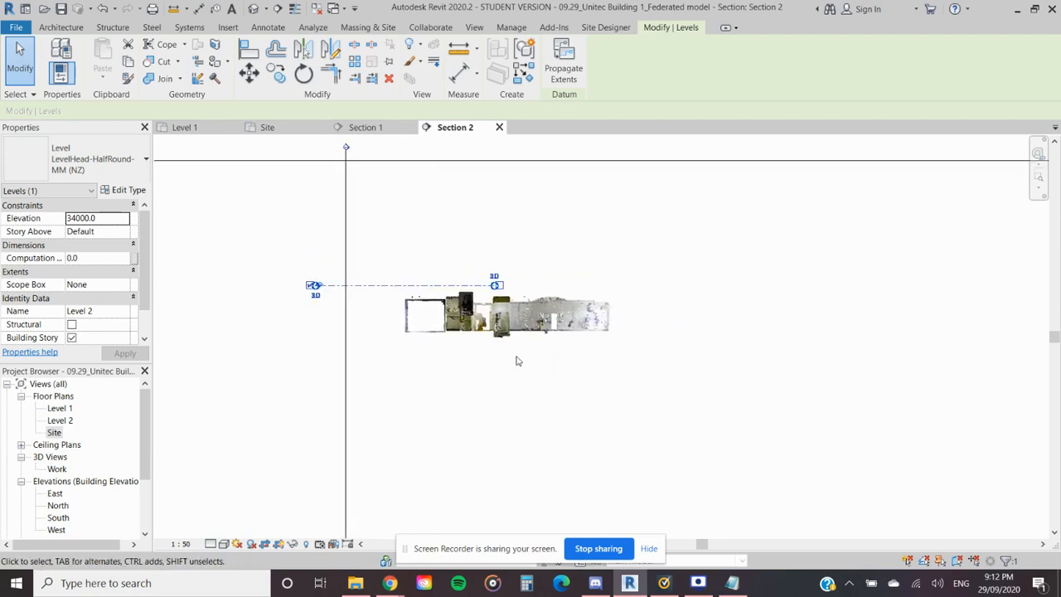
scroll(389, 290, up, 1)
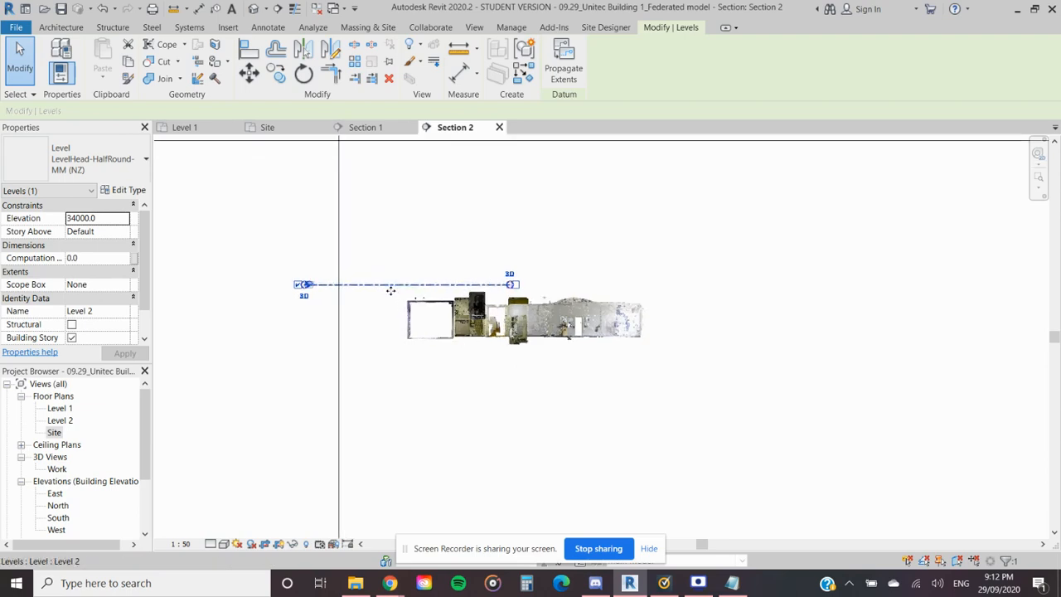
scroll(391, 290, up, 1)
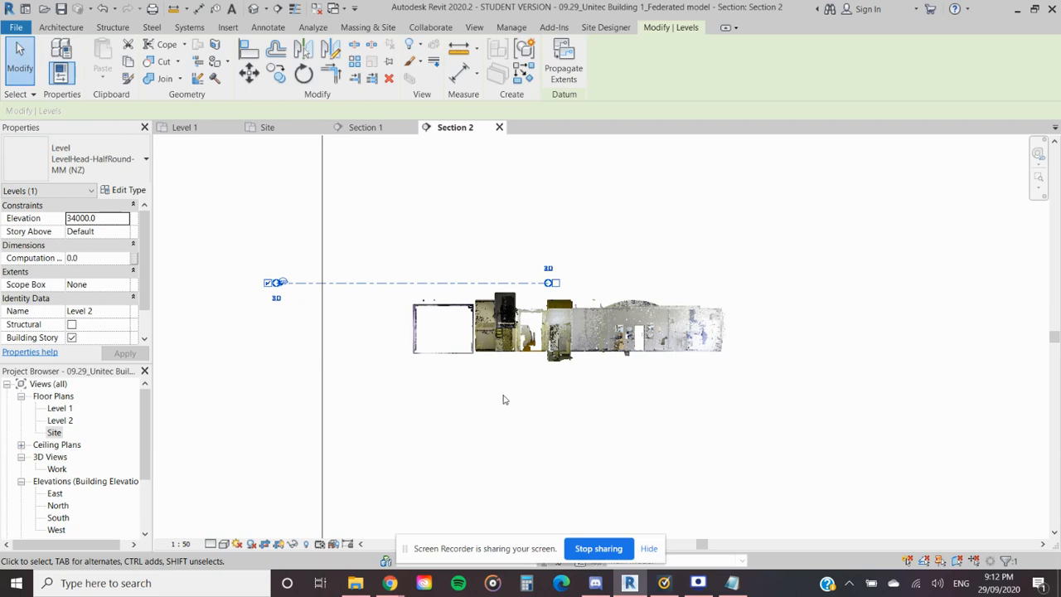
click(700, 586)
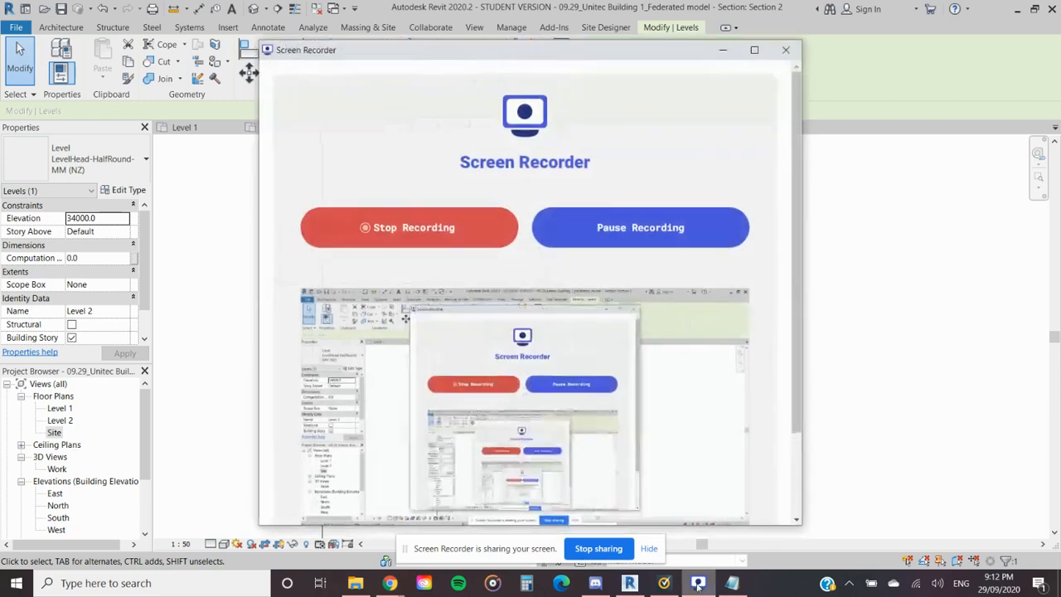